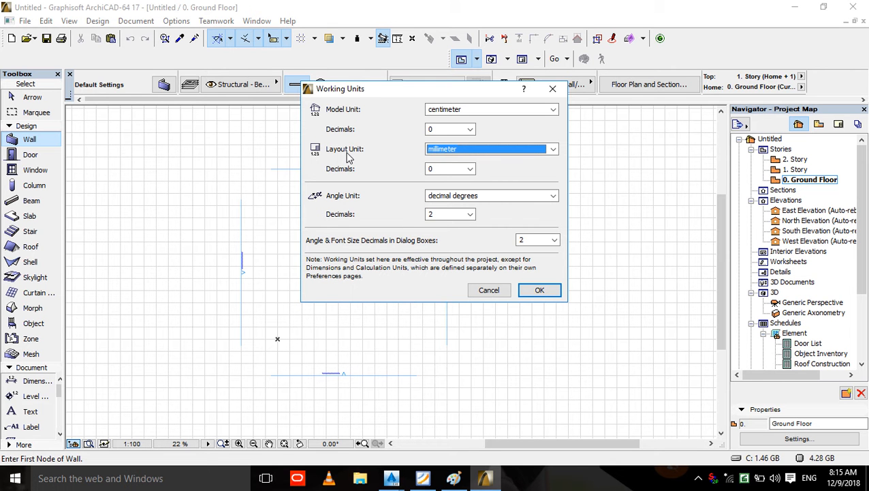
- Set the layout unit to centimeter and the model unit decimals to 2 in the working units
{"action": "left_click", "coordinate": [527, 151]}
{"action": "left_click", "coordinate": [443, 169]}
{"action": "left_click", "coordinate": [449, 129]}
{"action": "left_click", "coordinate": [442, 161]}
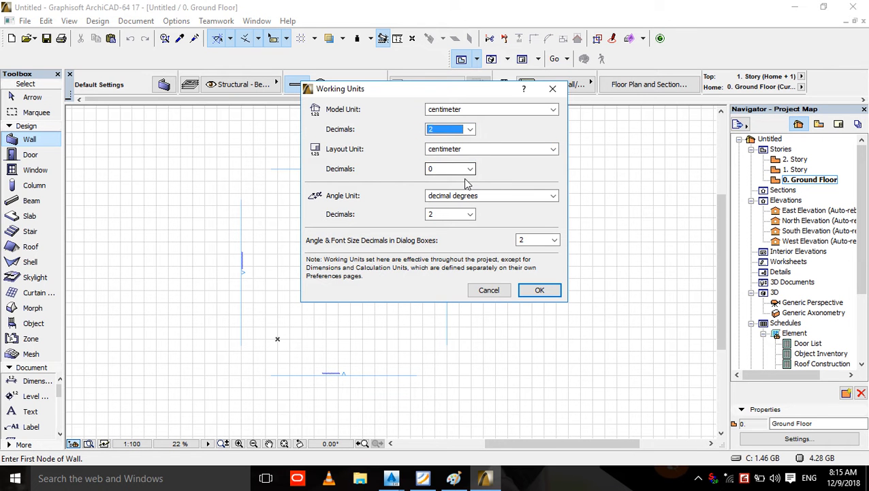
{"action": "left_click", "coordinate": [538, 290]}
{"action": "middle_click_drag", "start_coordinate": [302, 261], "coordinate": [329, 252]}
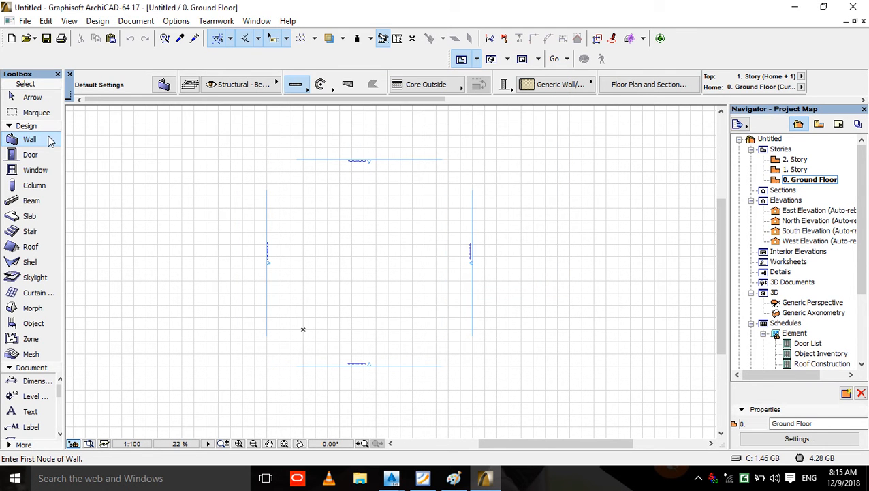
- Configure the wall defaults as a basic GENERIC - STRUCTURAL wall with a Not Linked top and 25 cm thickness
{"action": "left_click", "coordinate": [42, 159]}
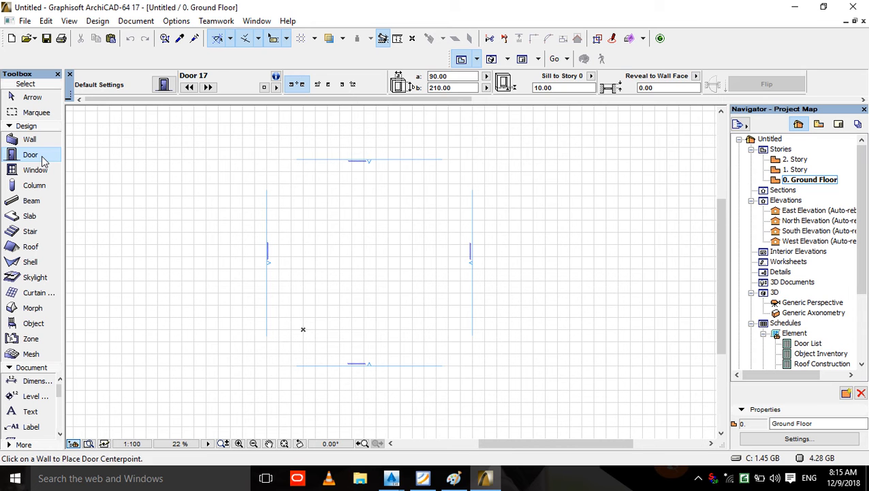
{"action": "left_click", "coordinate": [41, 170]}
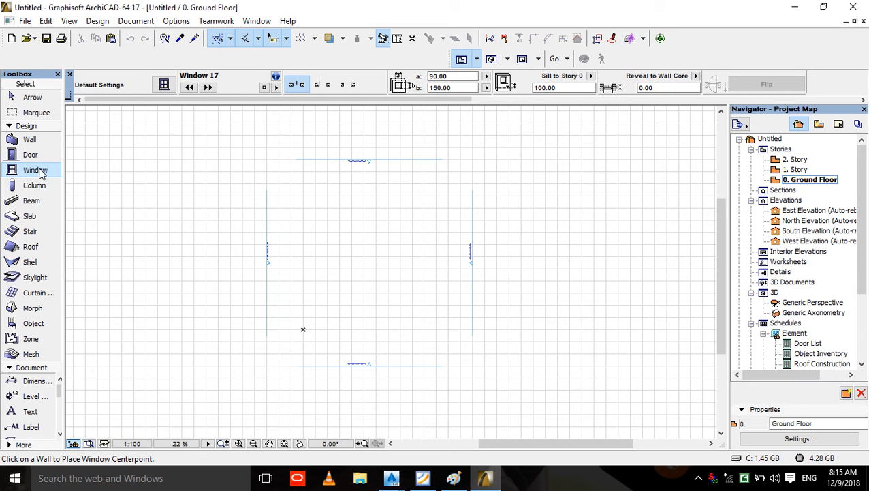
{"action": "left_click", "coordinate": [30, 139]}
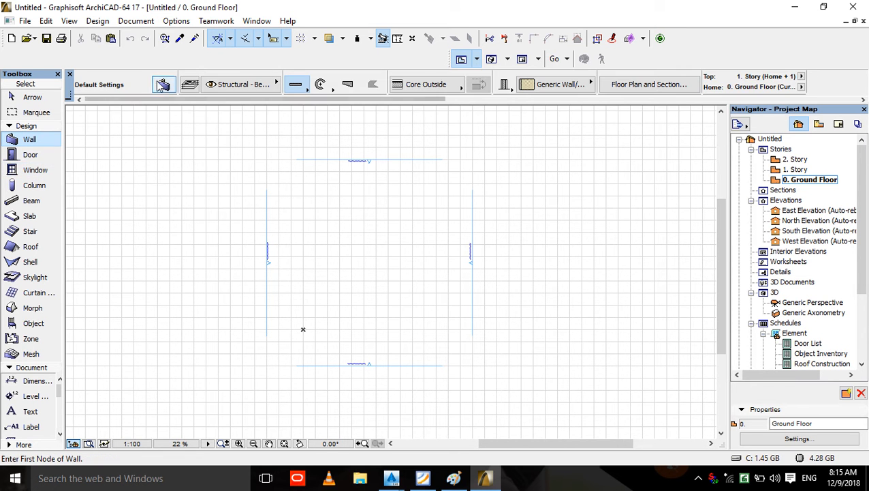
{"action": "key", "text": "ctrl+t"}
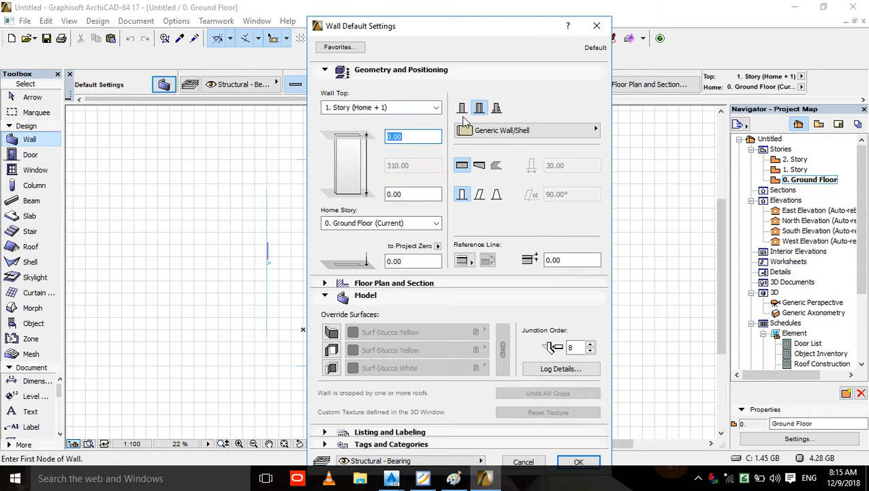
{"action": "left_click", "coordinate": [392, 109]}
{"action": "left_click", "coordinate": [402, 149]}
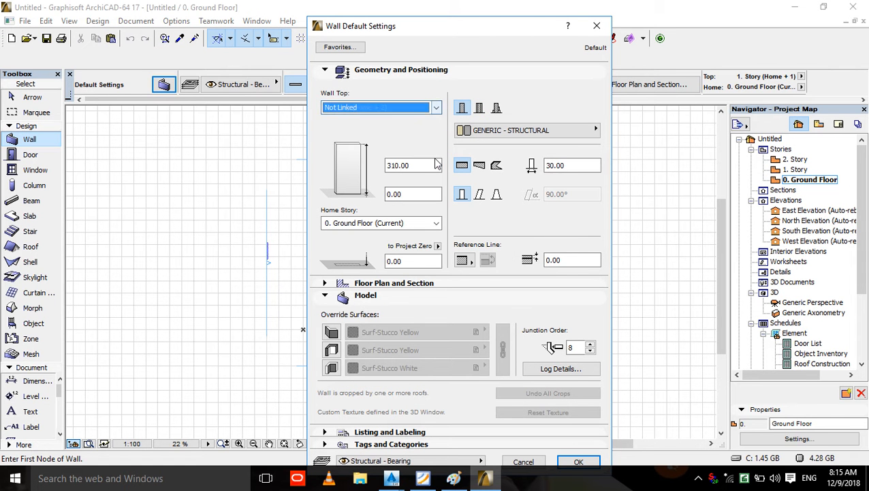
{"action": "left_click", "coordinate": [587, 165]}
{"action": "type", "text": "25"}
{"action": "key", "text": "Tab"}
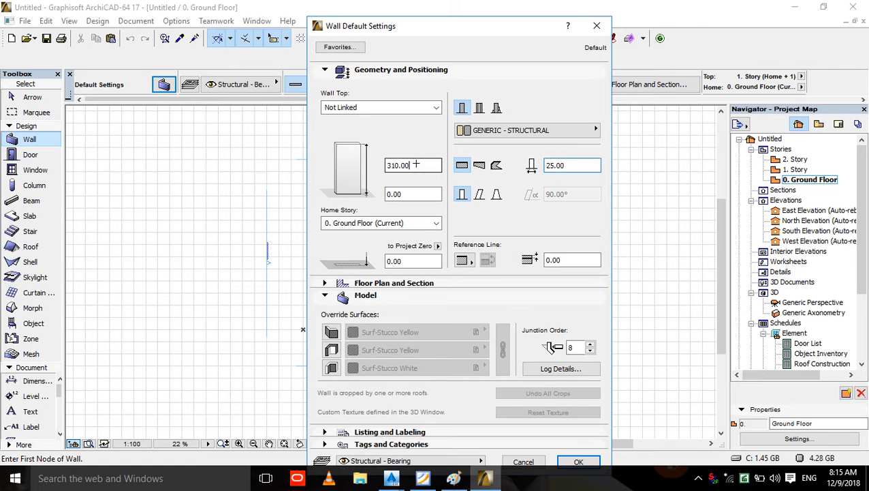
- Enable all three surface overrides in the wall defaults and assign Tile White 30x30 to the first surface
{"action": "left_click", "coordinate": [331, 332]}
{"action": "left_click", "coordinate": [332, 350]}
{"action": "left_click", "coordinate": [331, 367]}
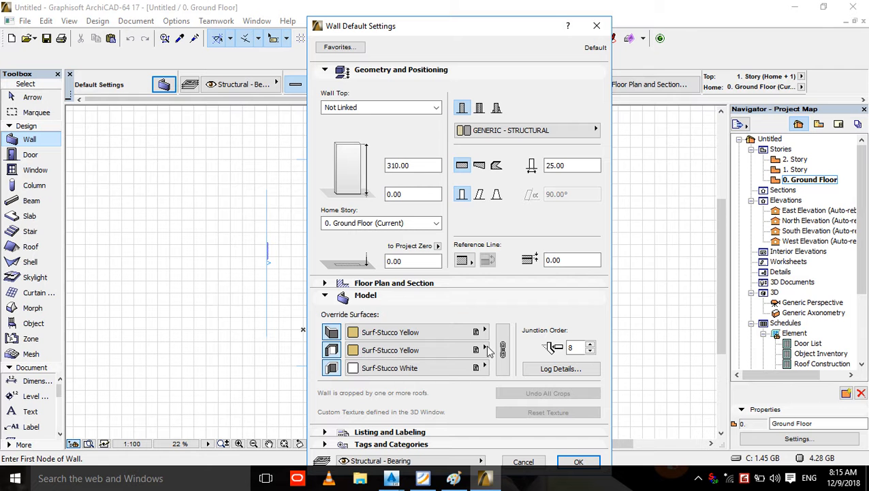
{"action": "left_click", "coordinate": [484, 332]}
{"action": "left_click_drag", "start_coordinate": [600, 315], "coordinate": [668, 315]}
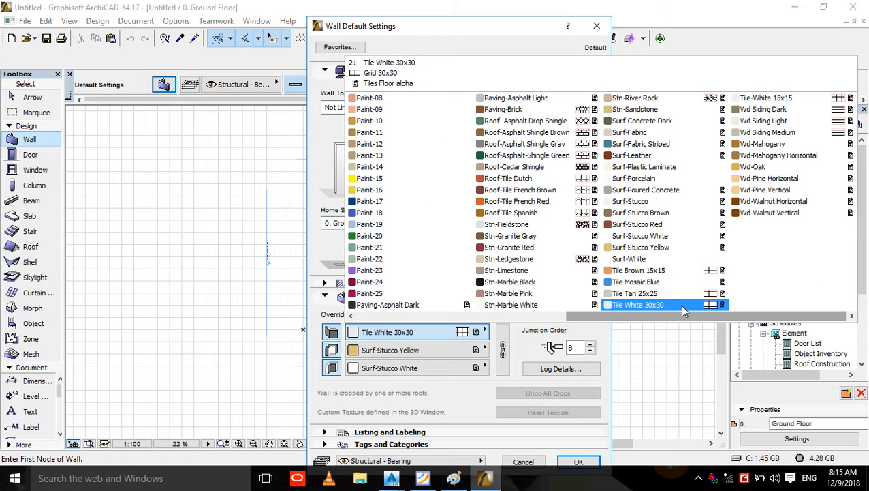
{"action": "left_click", "coordinate": [640, 304]}
{"action": "left_click", "coordinate": [566, 466]}
- Draw a 300 cm long horizontal wall between the elevation markers on the ground floor plan
{"action": "left_click", "coordinate": [329, 262]}
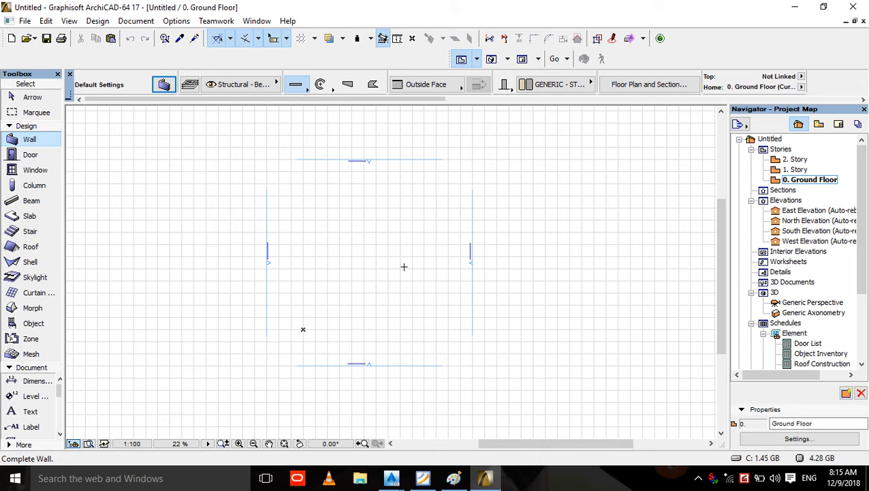
{"action": "scroll", "coordinate": [414, 261], "scroll_direction": "up", "scroll_amount": 5}
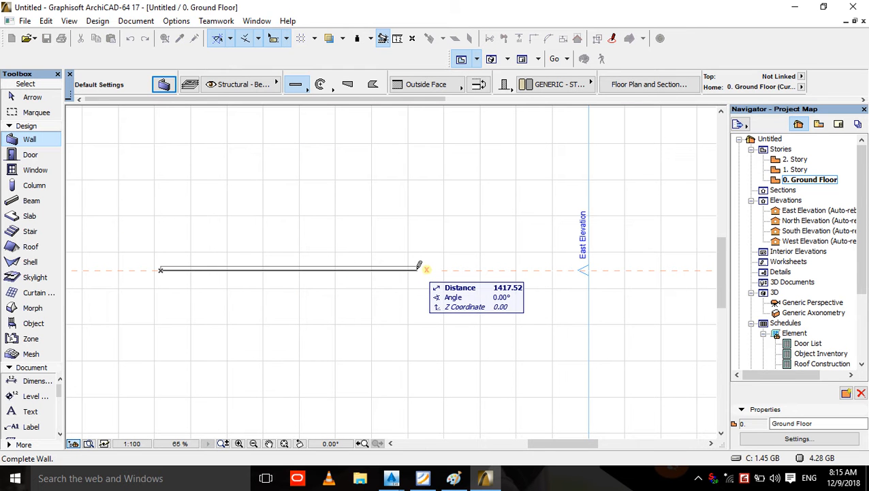
{"action": "type", "text": "300"}
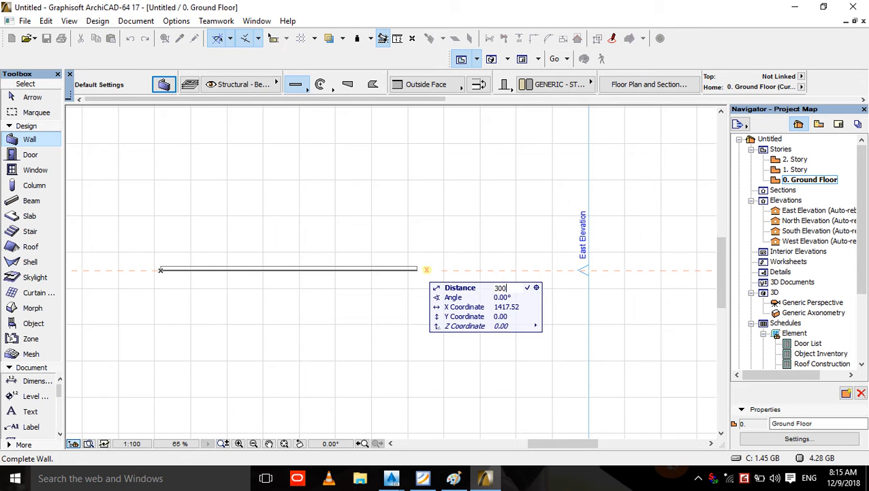
{"action": "key", "text": "Return"}
{"action": "scroll", "coordinate": [175, 276], "scroll_direction": "up", "scroll_amount": 5}
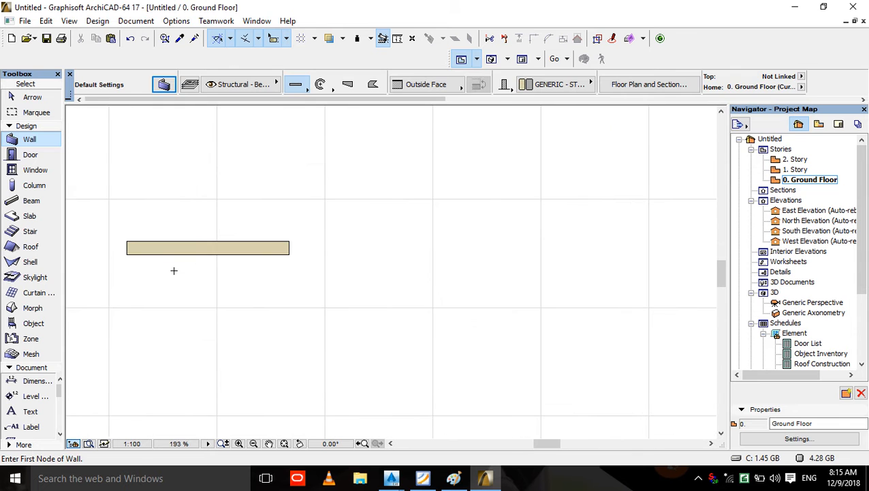
- Display the tiled wall in the 3D perspective and fit it in the view
{"action": "key", "text": "F3"}
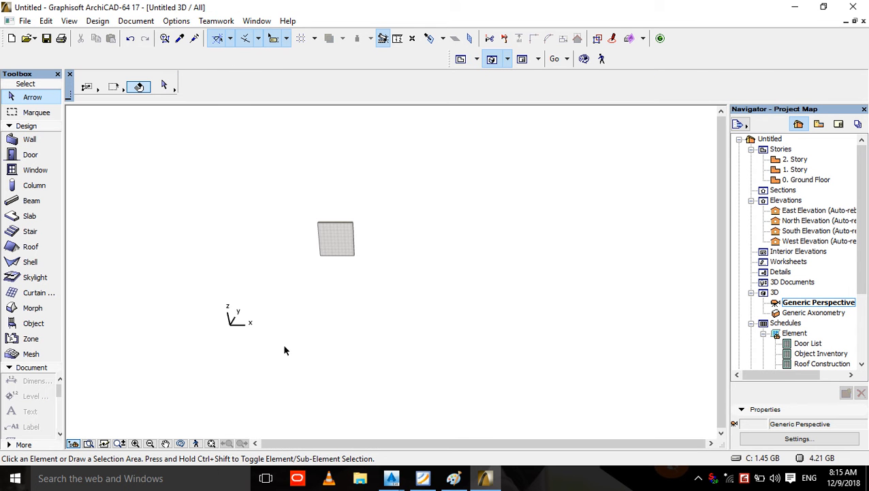
{"action": "left_click_drag", "start_coordinate": [335, 237], "coordinate": [325, 253]}
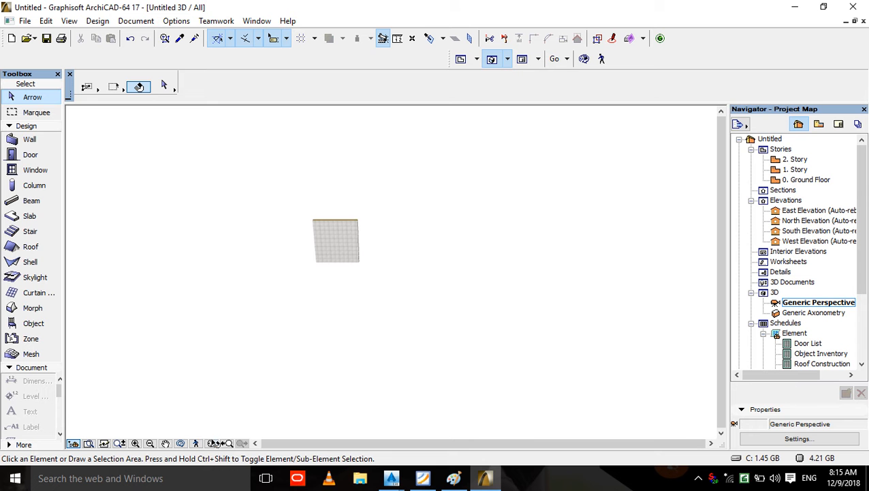
{"action": "left_click", "coordinate": [211, 443]}
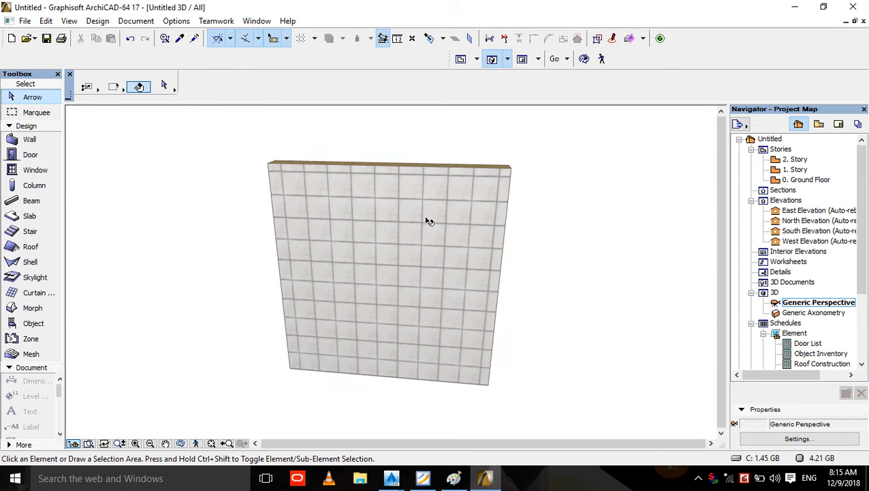
- Select the wall on the floor plan and change its linked override surfaces to Wd Siding Light
{"action": "key", "text": "F2"}
{"action": "left_click", "coordinate": [226, 257]}
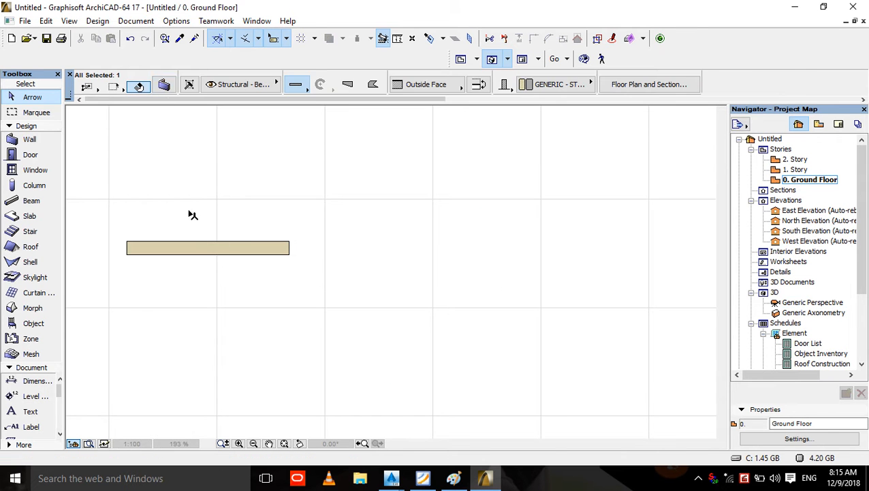
{"action": "key", "text": "ctrl+t"}
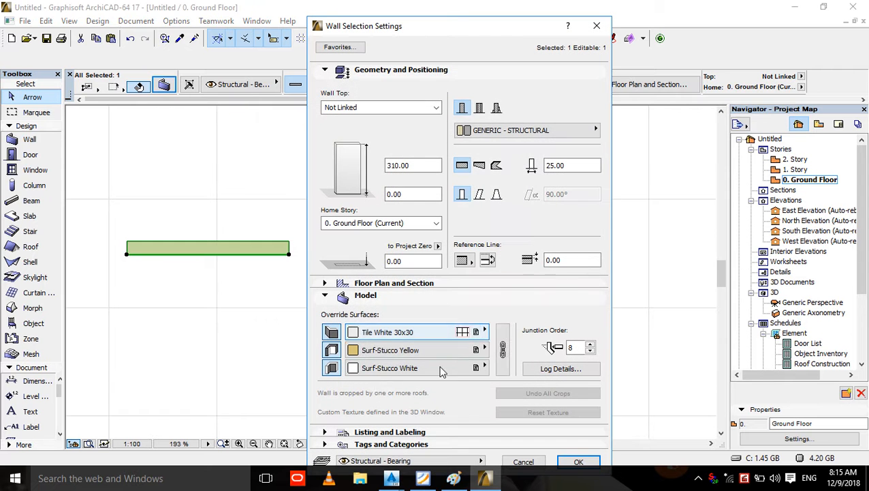
{"action": "left_click", "coordinate": [462, 339]}
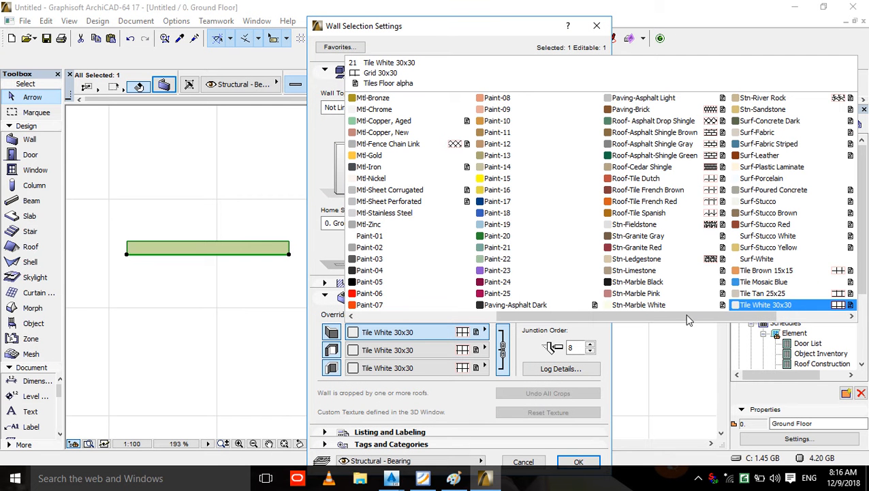
{"action": "left_click_drag", "start_coordinate": [683, 315], "coordinate": [737, 314]}
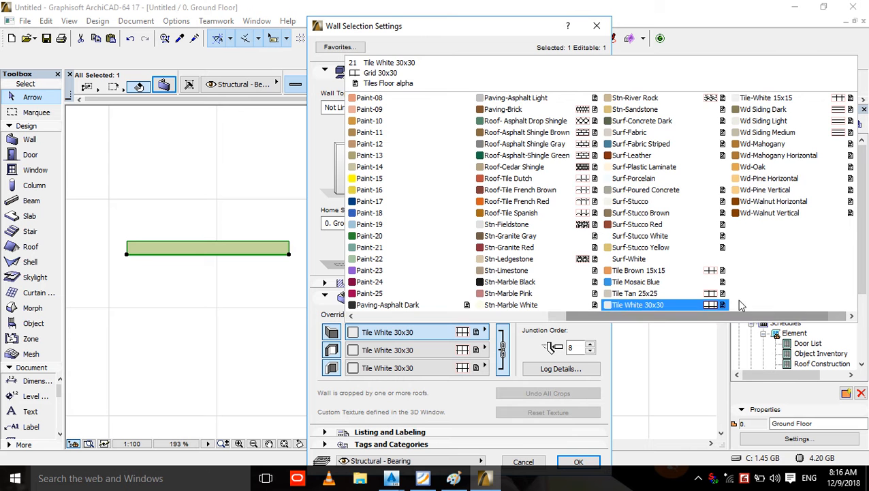
{"action": "left_click", "coordinate": [801, 121]}
{"action": "left_click", "coordinate": [578, 460]}
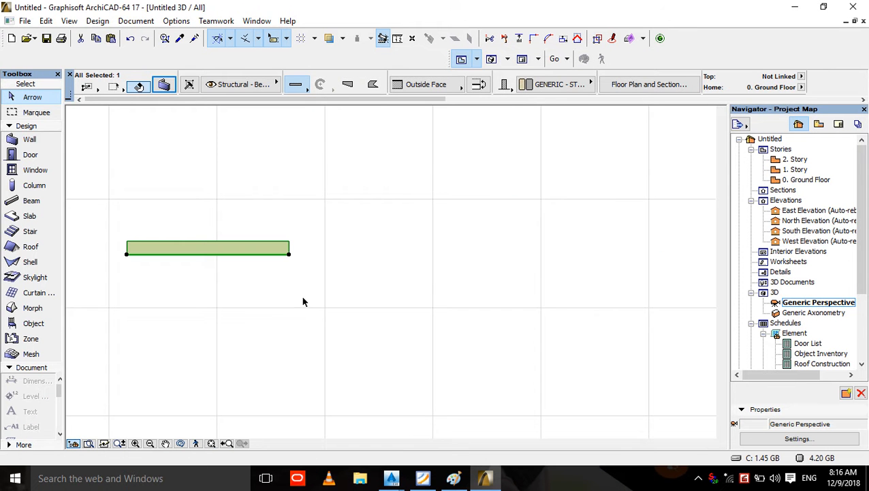
- Inspect the wall's siding surface in 3D, then return to the floor plan and deselect the wall
{"action": "scroll", "coordinate": [366, 302], "scroll_direction": "up", "scroll_amount": 3}
{"action": "scroll", "coordinate": [372, 303], "scroll_direction": "up", "scroll_amount": 2}
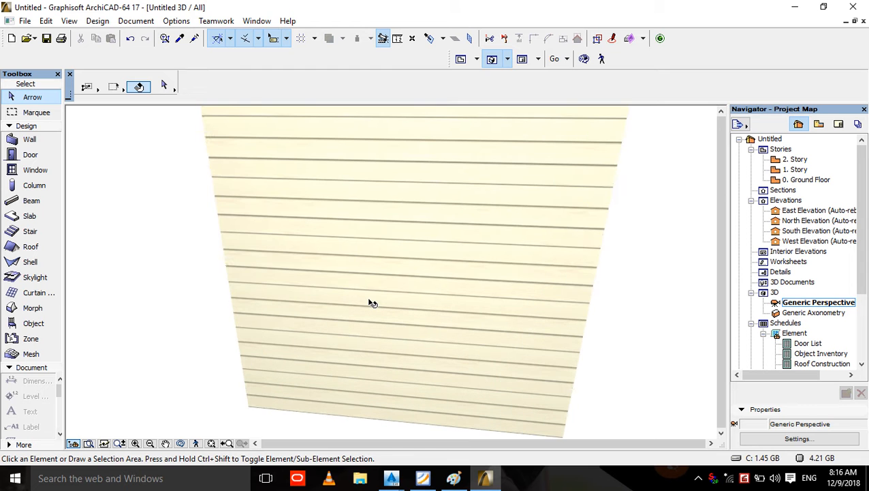
{"action": "scroll", "coordinate": [371, 303], "scroll_direction": "up", "scroll_amount": 1}
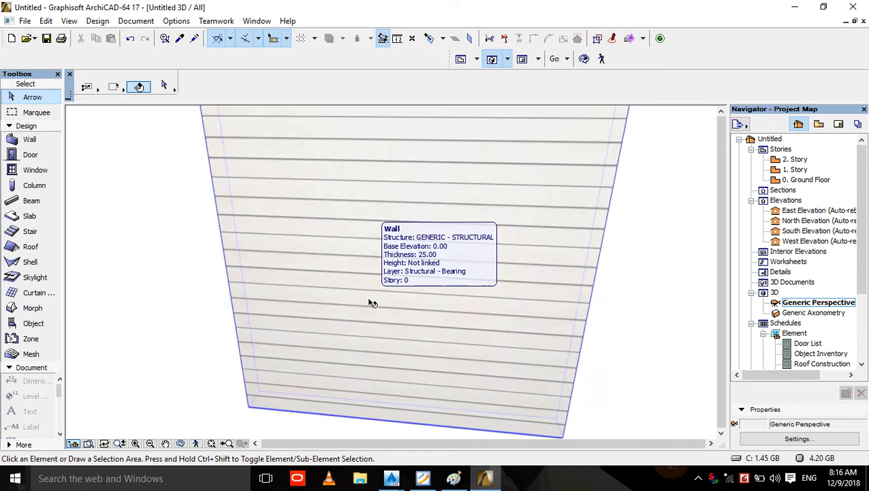
{"action": "key", "text": "F2"}
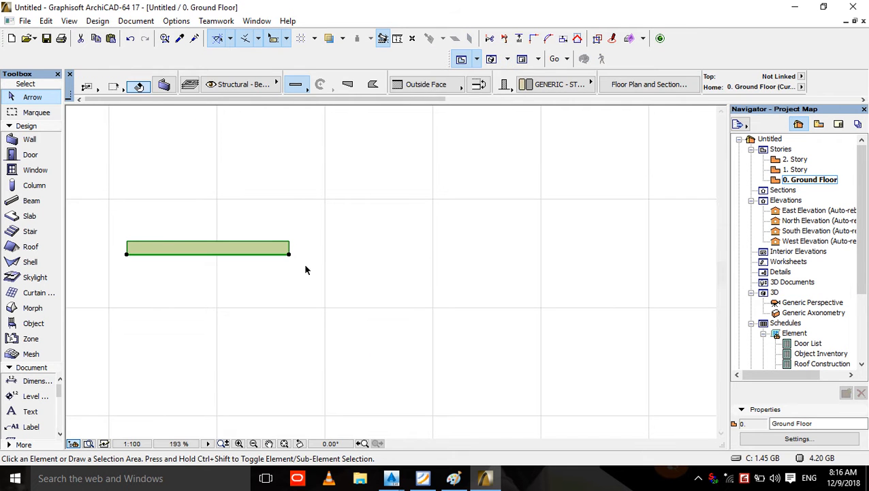
{"action": "left_click", "coordinate": [304, 267]}
{"action": "middle_click_drag", "start_coordinate": [279, 266], "coordinate": [417, 285]}
{"action": "scroll", "coordinate": [407, 265], "scroll_direction": "up", "scroll_amount": 2}
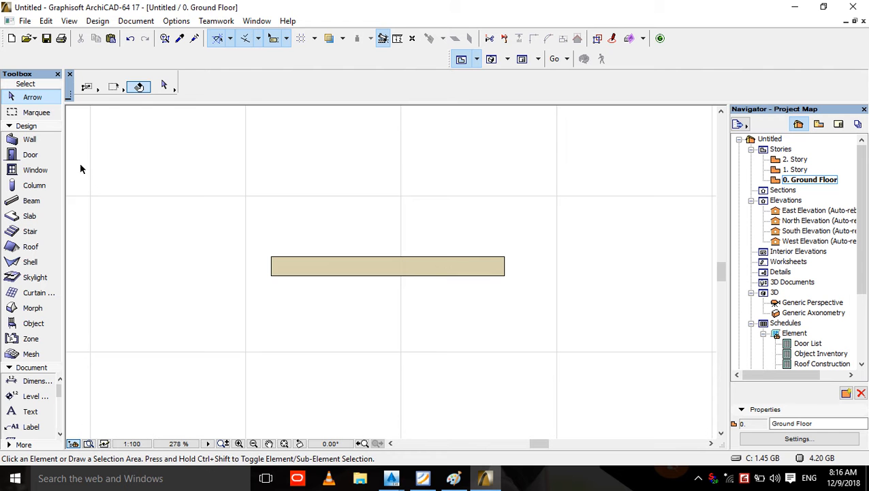
- Open the window default settings and compare the double, triple and variable sash types in Basic Windows 17
{"action": "left_click", "coordinate": [47, 171]}
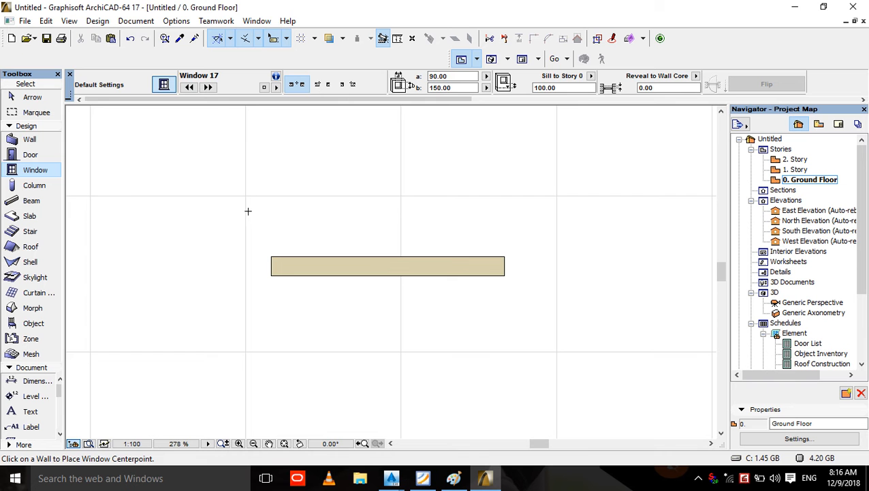
{"action": "key", "text": "ctrl+t"}
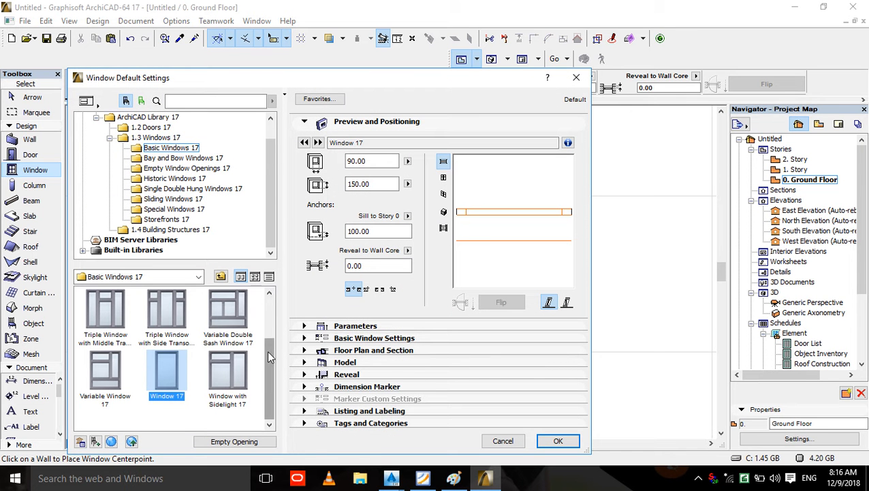
{"action": "left_click_drag", "start_coordinate": [267, 349], "coordinate": [267, 331]}
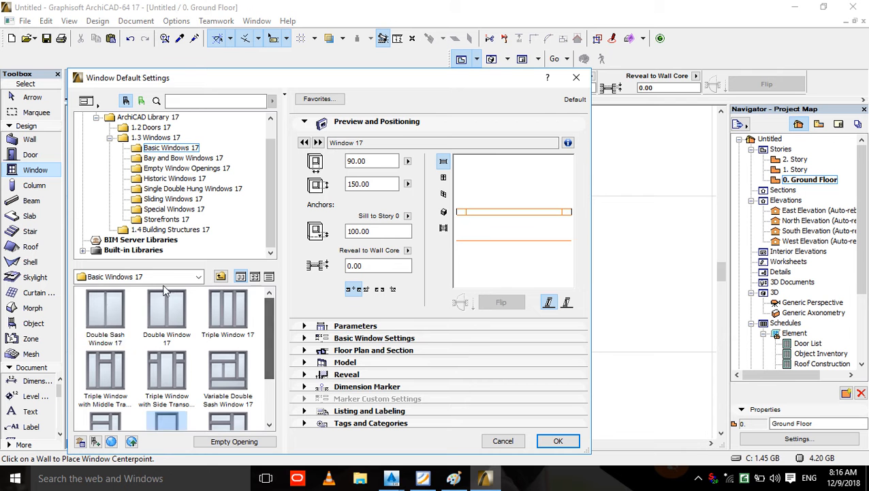
{"action": "left_click", "coordinate": [105, 306]}
{"action": "left_click", "coordinate": [170, 312]}
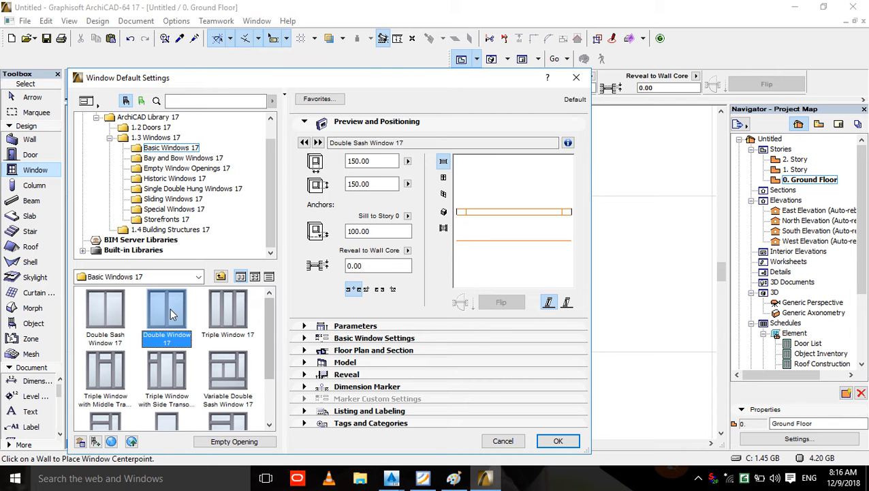
{"action": "left_click", "coordinate": [237, 324]}
{"action": "left_click", "coordinate": [240, 367]}
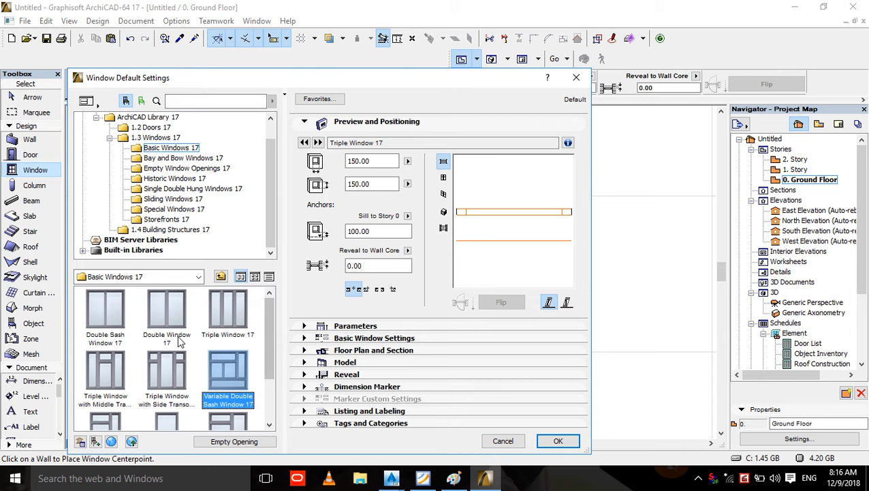
- Browse the window types in the Bay and Bow Windows 17 and Empty Window Openings 17 folders
{"action": "left_click", "coordinate": [162, 159]}
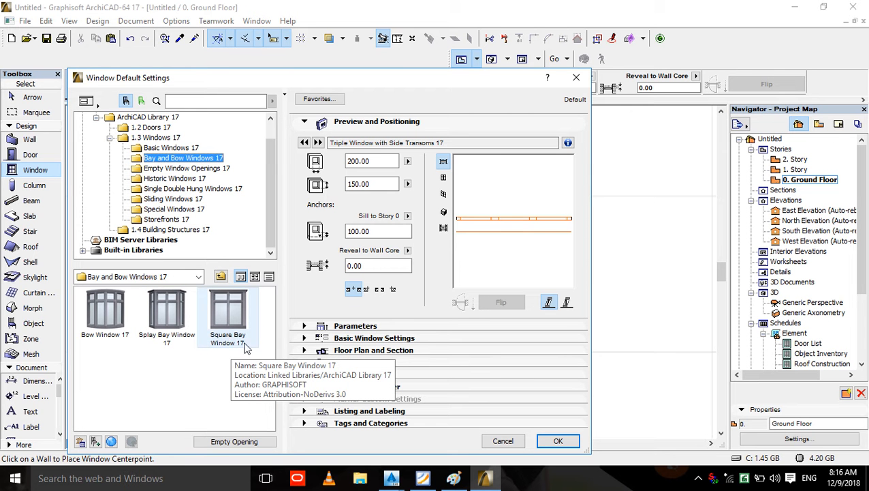
{"action": "left_click", "coordinate": [176, 167]}
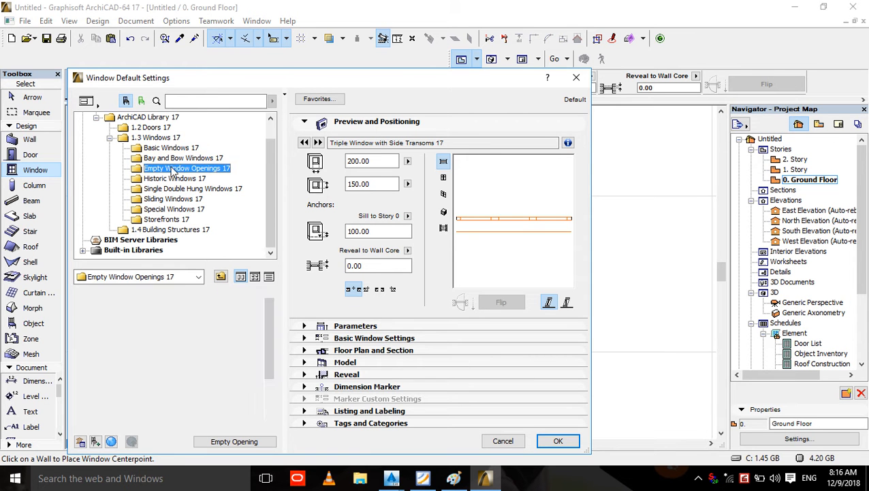
{"action": "left_click_drag", "start_coordinate": [271, 342], "coordinate": [270, 386]}
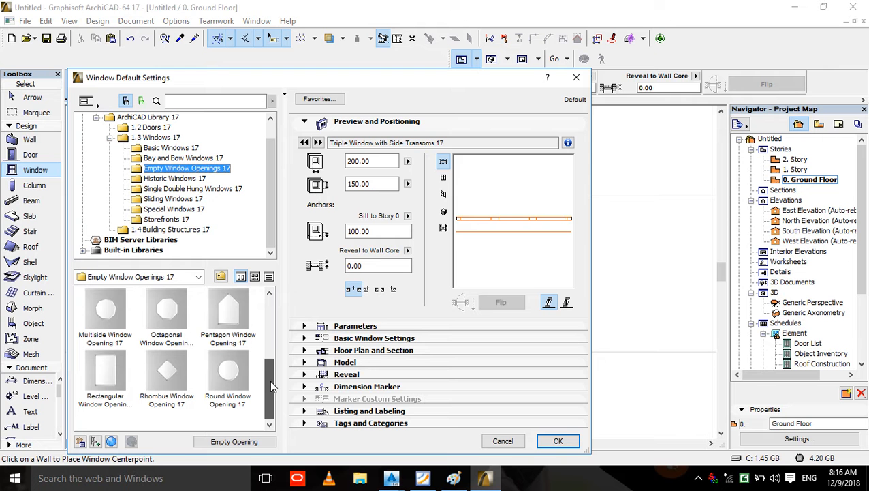
- Close the window default settings and get the open program windows out of the way to show the desktop
{"action": "right_click", "coordinate": [608, 480]}
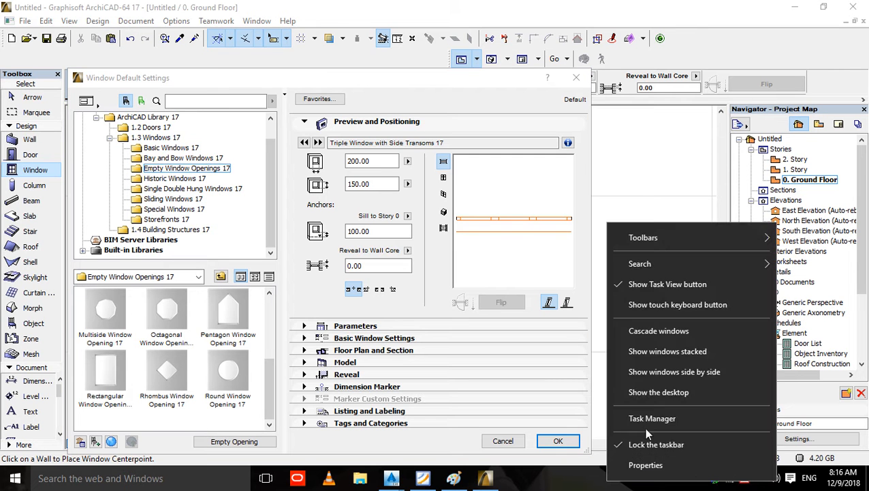
{"action": "left_click", "coordinate": [660, 396]}
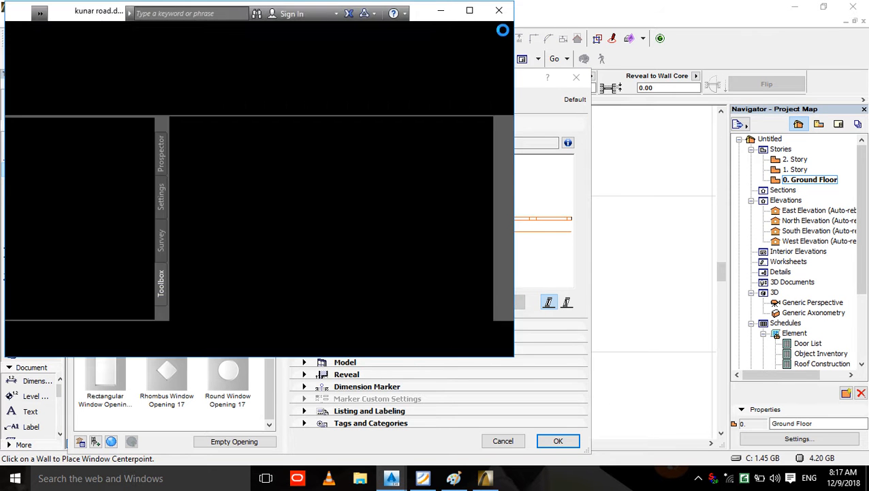
{"action": "left_click", "coordinate": [499, 10]}
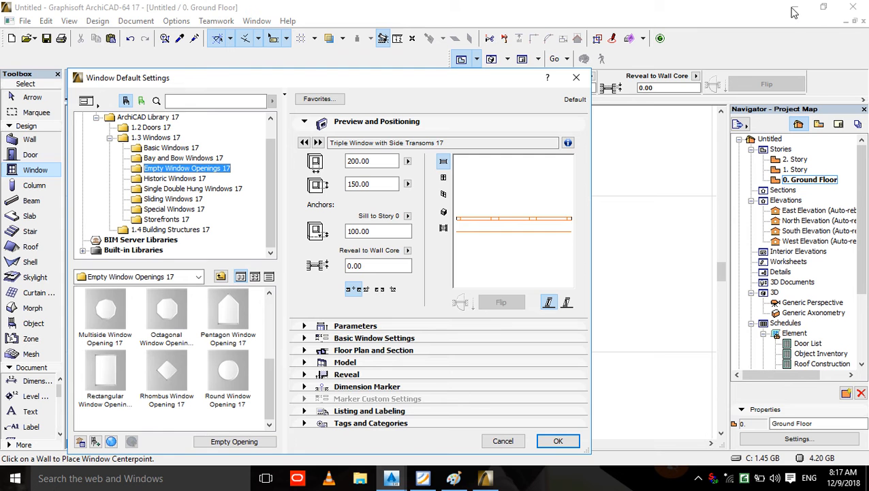
{"action": "left_click", "coordinate": [576, 77]}
{"action": "left_click", "coordinate": [790, 8]}
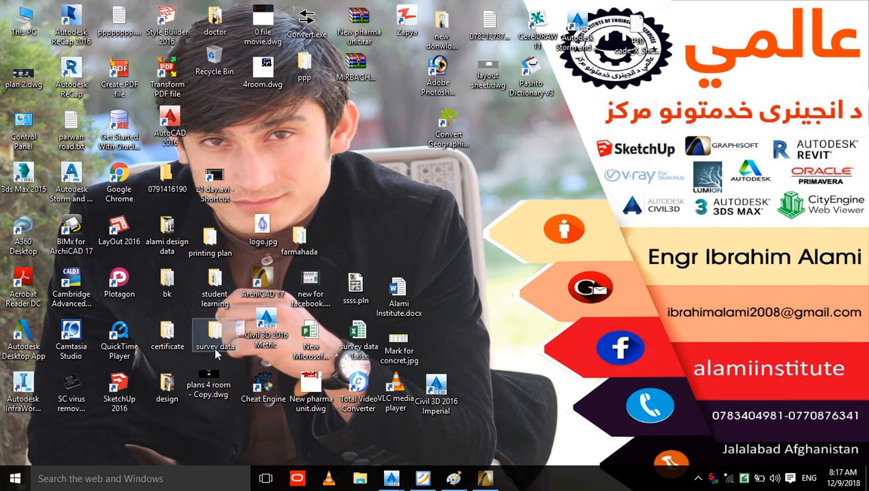
- Open 1 copy.jpg from the design folder, examine the round opening in the house's gable up close, and return to ArchiCAD
{"action": "double_click", "coordinate": [167, 387]}
{"action": "left_click", "coordinate": [293, 144]}
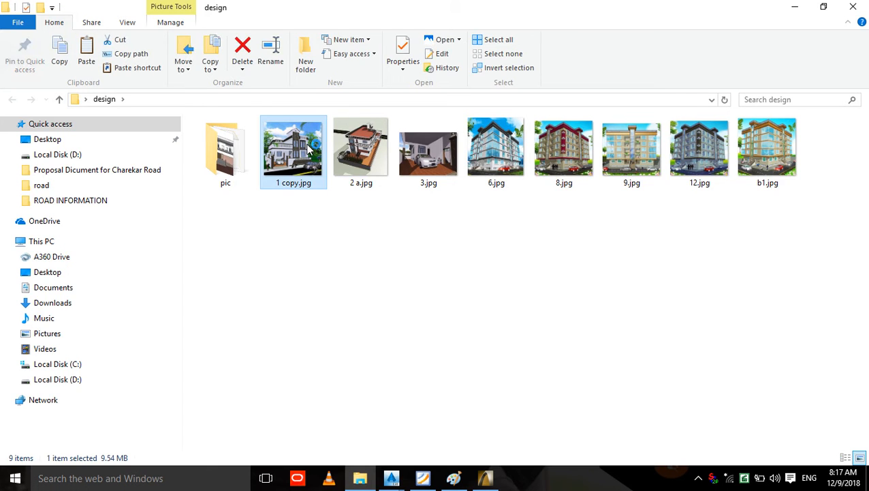
{"action": "double_click", "coordinate": [302, 144]}
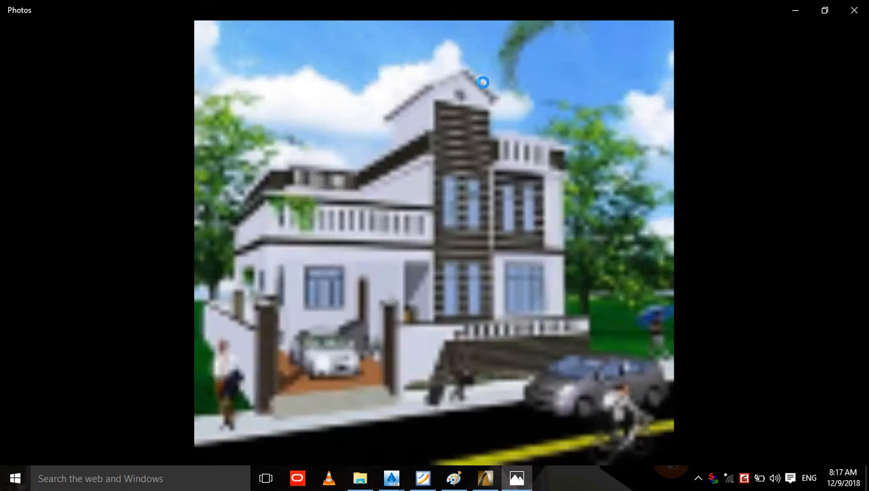
{"action": "scroll", "coordinate": [470, 75], "scroll_direction": "up", "scroll_amount": 5}
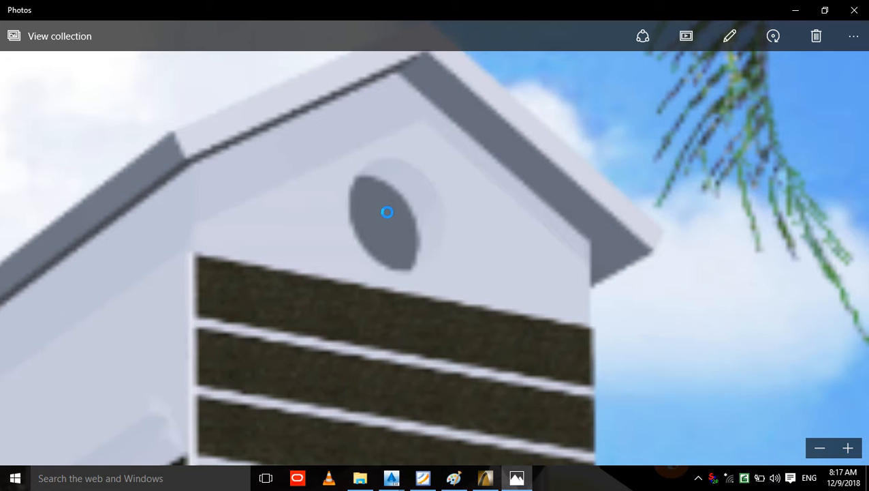
{"action": "scroll", "coordinate": [387, 212], "scroll_direction": "down", "scroll_amount": 5}
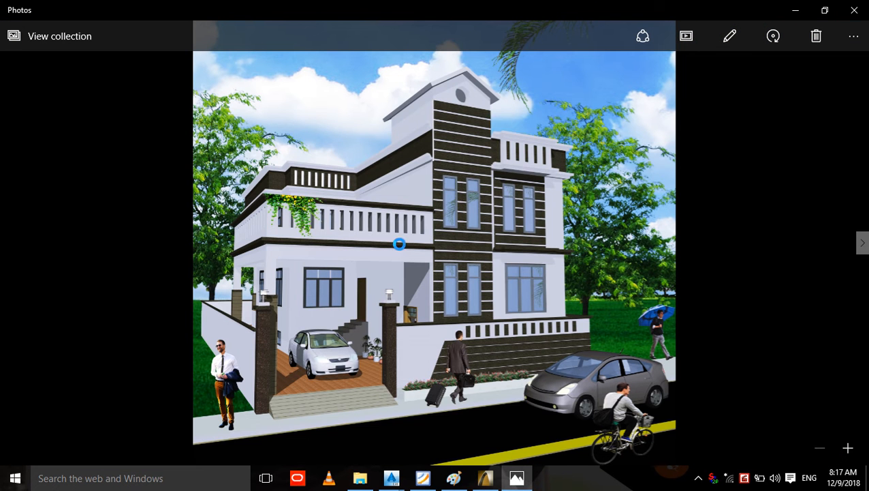
{"action": "left_click", "coordinate": [854, 10]}
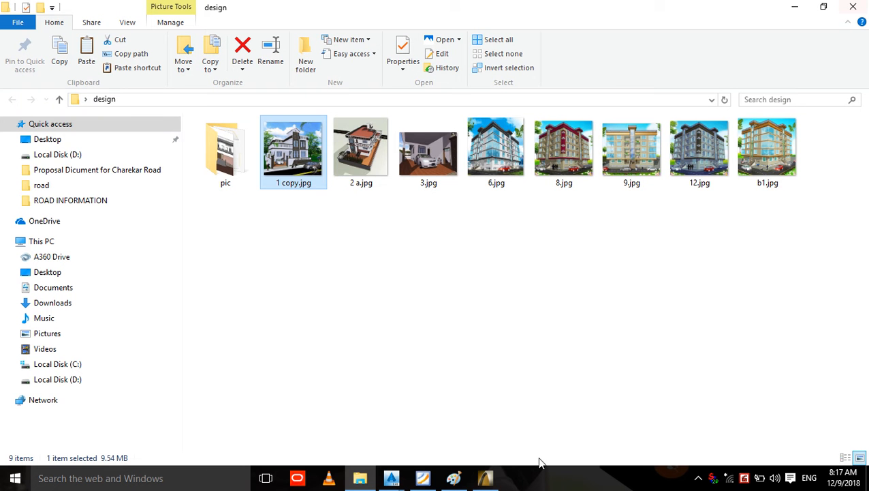
{"action": "left_click", "coordinate": [492, 480]}
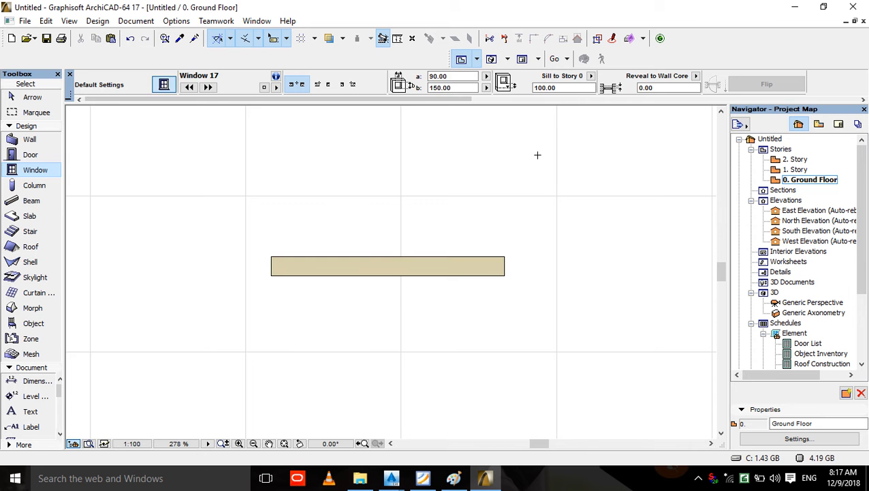
- Reopen the window default settings and compare the types in the Empty Window Openings, Historic, Single Double Hung and Sliding Windows 17 folders
{"action": "key", "text": "ctrl+t"}
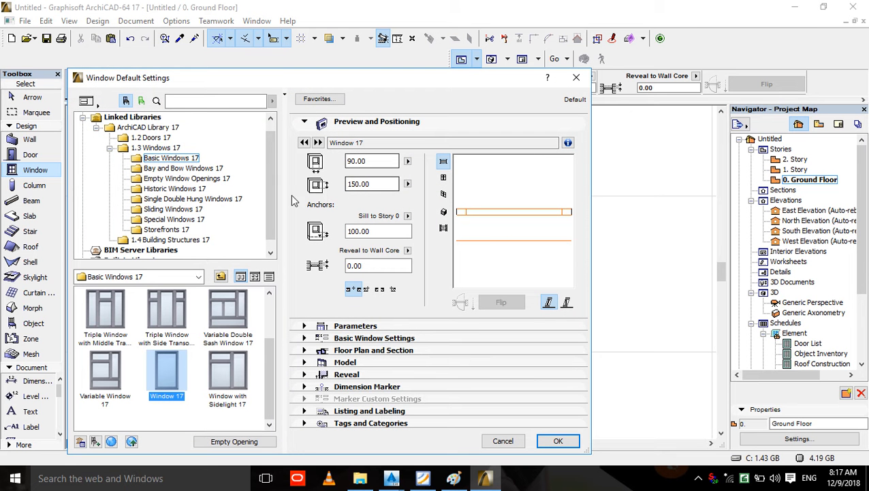
{"action": "left_click", "coordinate": [158, 169]}
{"action": "left_click", "coordinate": [161, 179]}
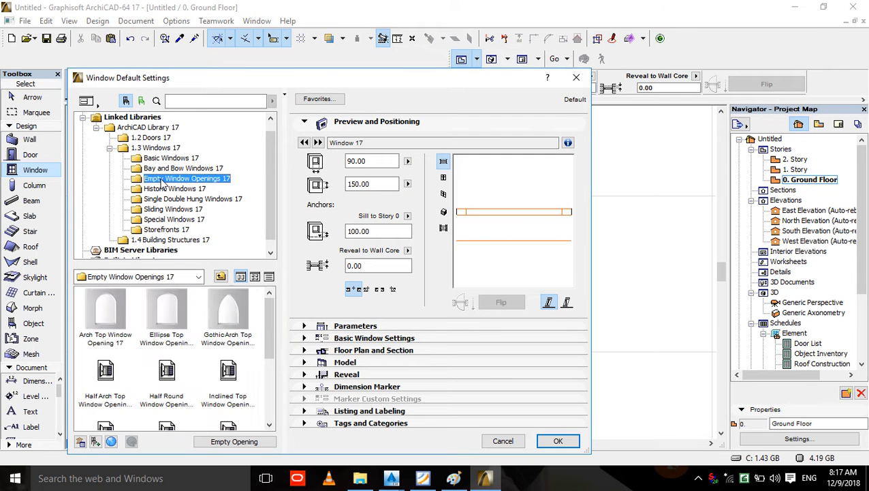
{"action": "left_click", "coordinate": [164, 189]}
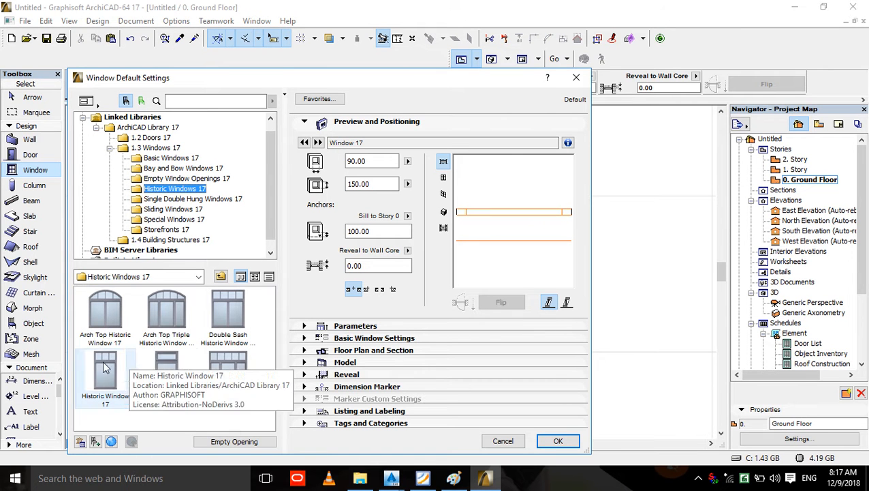
{"action": "left_click", "coordinate": [175, 199]}
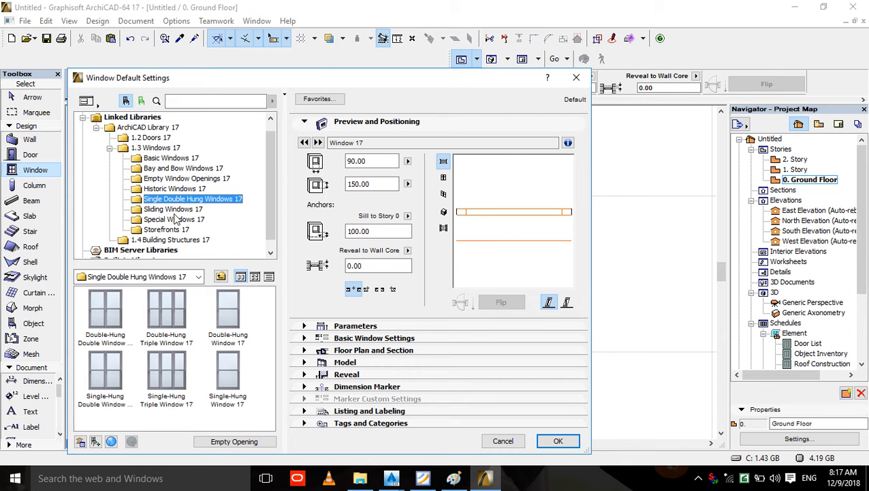
{"action": "left_click", "coordinate": [173, 209]}
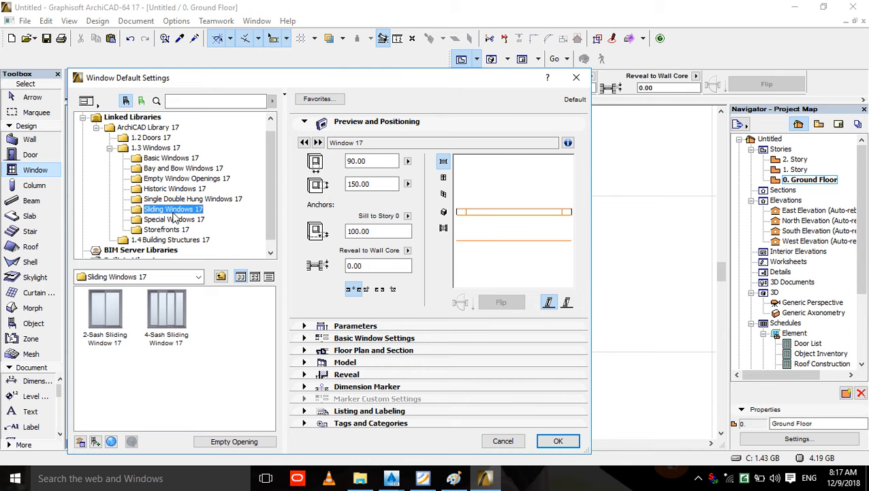
{"action": "left_click", "coordinate": [185, 200]}
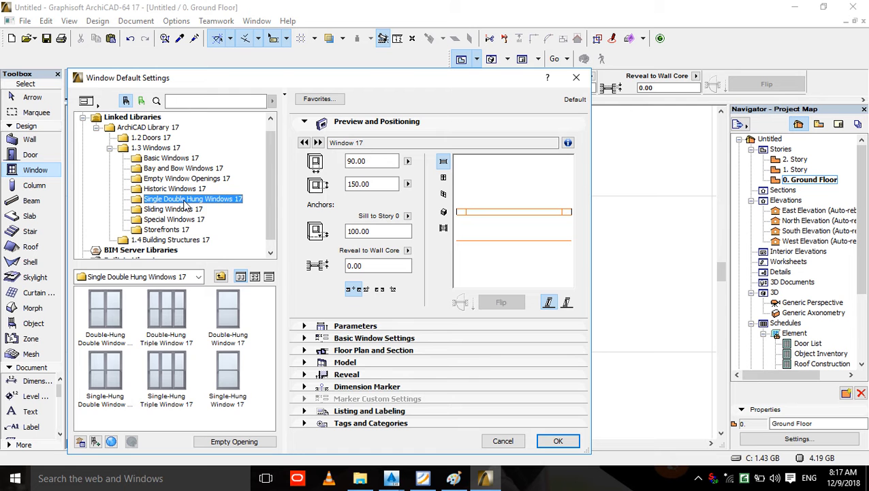
{"action": "left_click", "coordinate": [178, 209]}
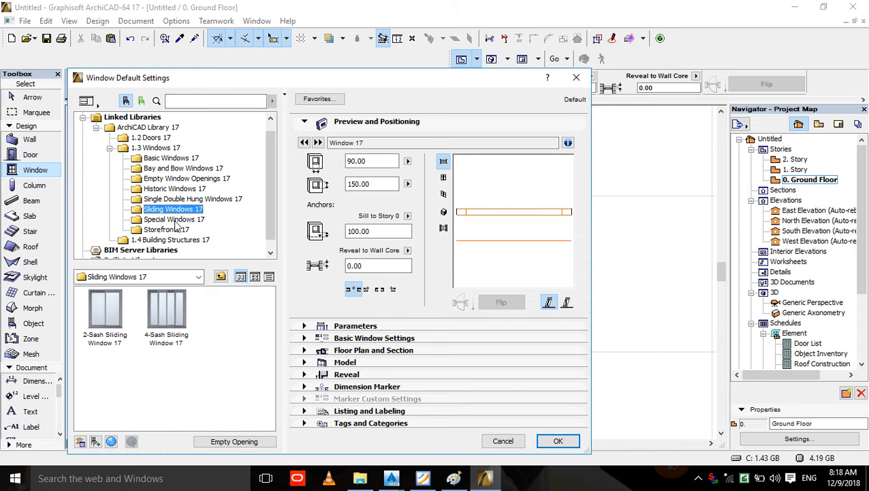
- Look through the window types in the Special Windows 17 and Storefronts 17 folders
{"action": "left_click", "coordinate": [174, 220]}
{"action": "left_click_drag", "start_coordinate": [266, 309], "coordinate": [274, 389]}
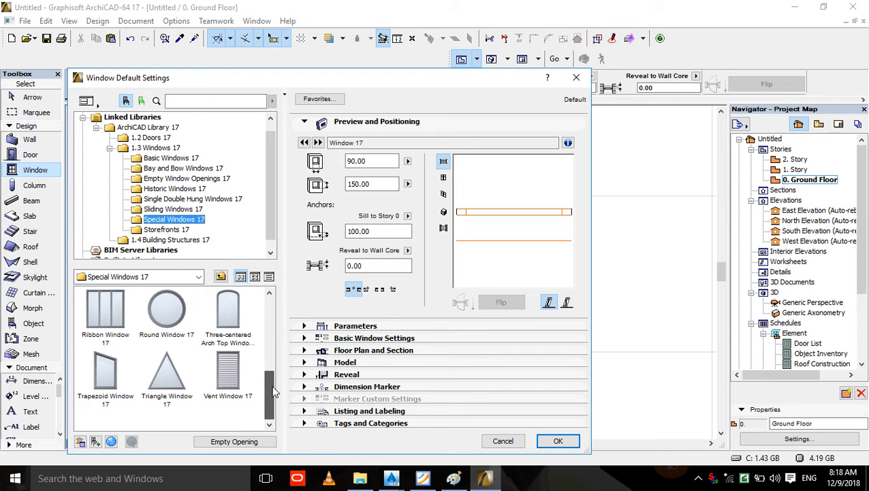
{"action": "left_click_drag", "start_coordinate": [274, 390], "coordinate": [272, 286]}
{"action": "left_click", "coordinate": [167, 230]}
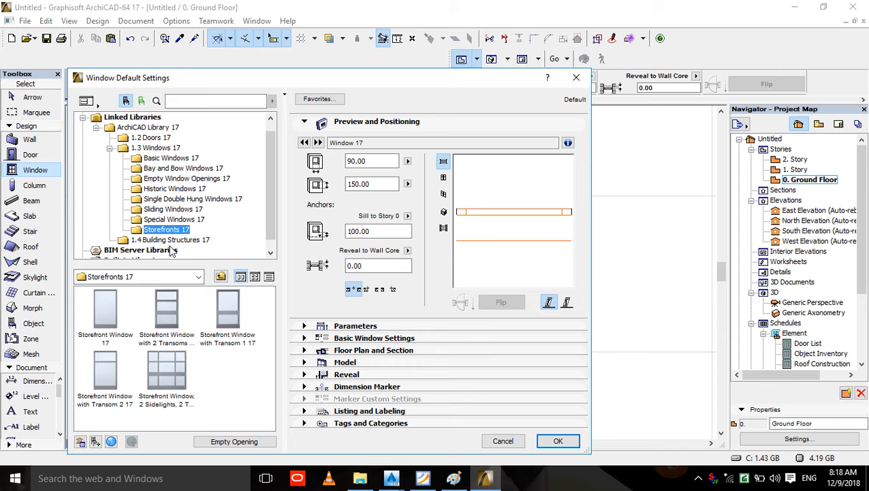
- Choose Ribbon Window 17 from Special Windows 17 as the default window and try to place it in the wall
{"action": "key", "text": "Up"}
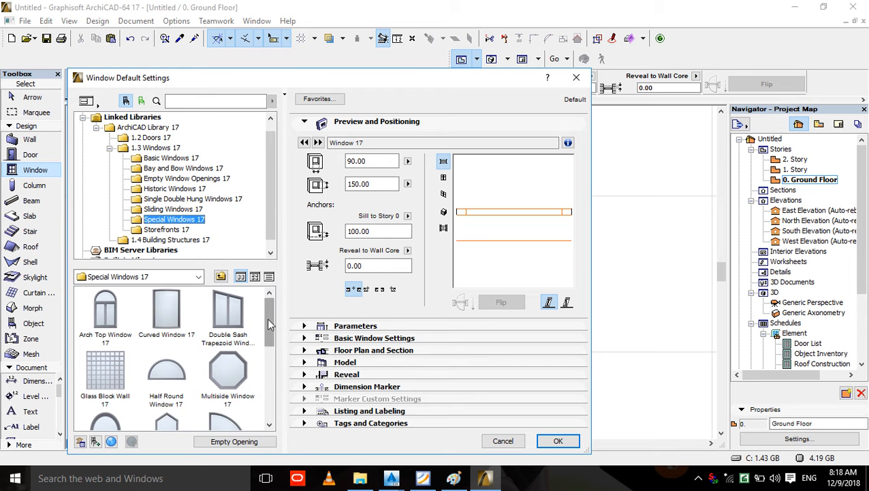
{"action": "left_click_drag", "start_coordinate": [267, 318], "coordinate": [266, 369]}
{"action": "left_click", "coordinate": [105, 371]}
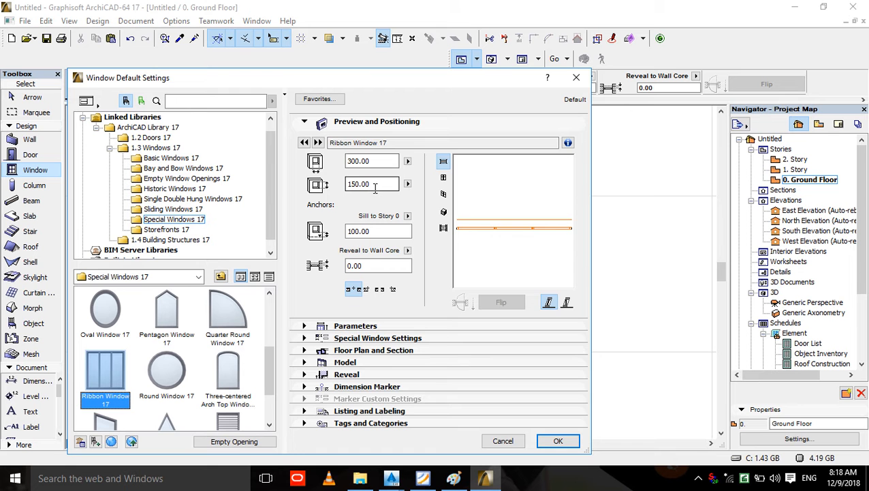
{"action": "left_click", "coordinate": [558, 441]}
{"action": "left_click", "coordinate": [382, 283]}
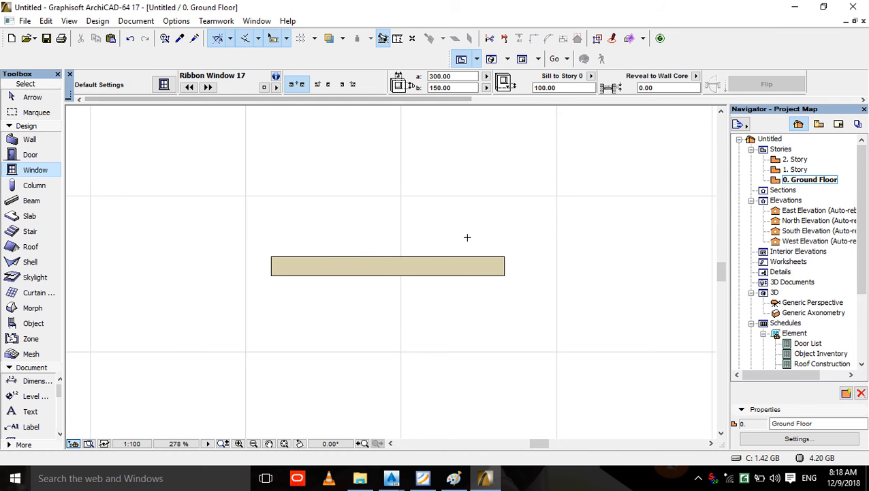
- Set the ribbon window's width to 200.00 and place it near the middle of the wall on the ground floor plan
{"action": "left_click", "coordinate": [399, 82]}
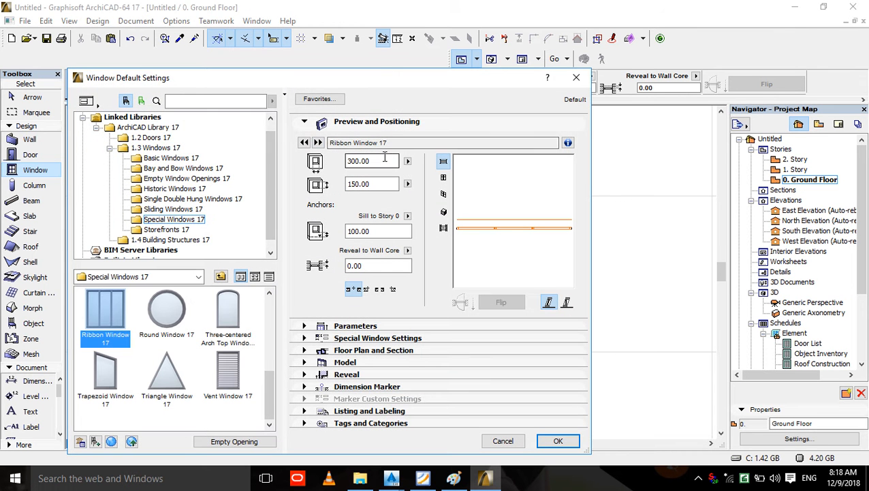
{"action": "type", "text": "200.00"}
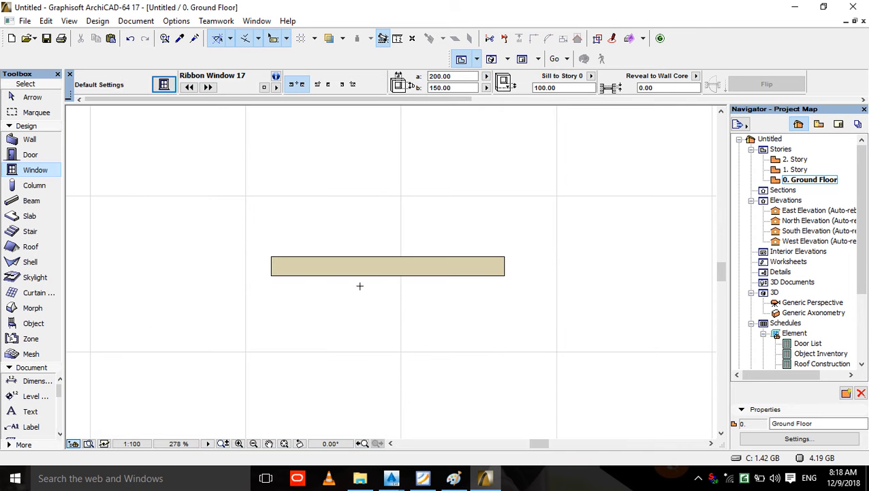
{"action": "left_click", "coordinate": [389, 272]}
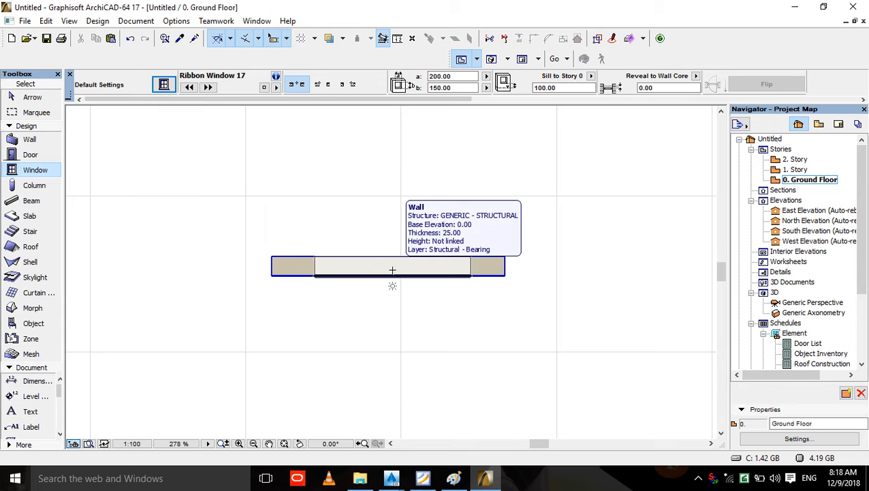
{"action": "left_click", "coordinate": [398, 269]}
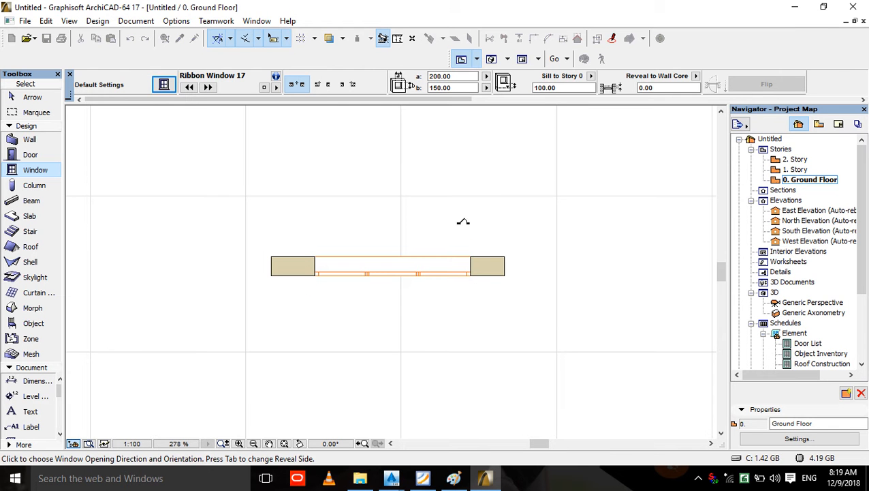
{"action": "left_click", "coordinate": [461, 219]}
- Examine the placed ribbon window in the 3D perspective from an oblique angle
{"action": "key", "text": "F3"}
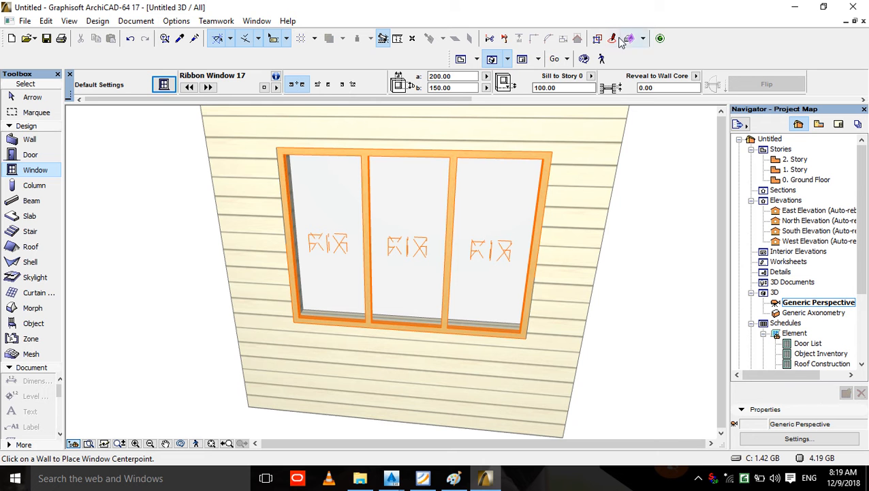
{"action": "left_click", "coordinate": [584, 58]}
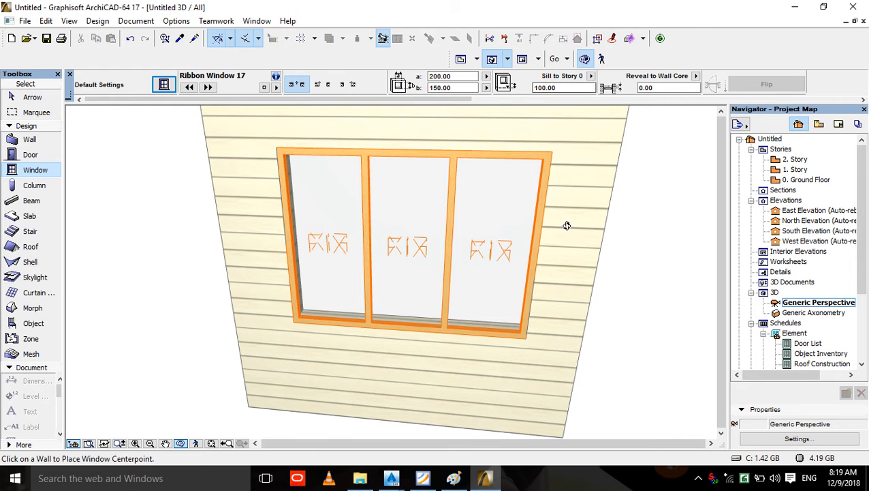
{"action": "left_click_drag", "start_coordinate": [567, 227], "coordinate": [427, 224]}
{"action": "scroll", "coordinate": [423, 217], "scroll_direction": "up", "scroll_amount": 2}
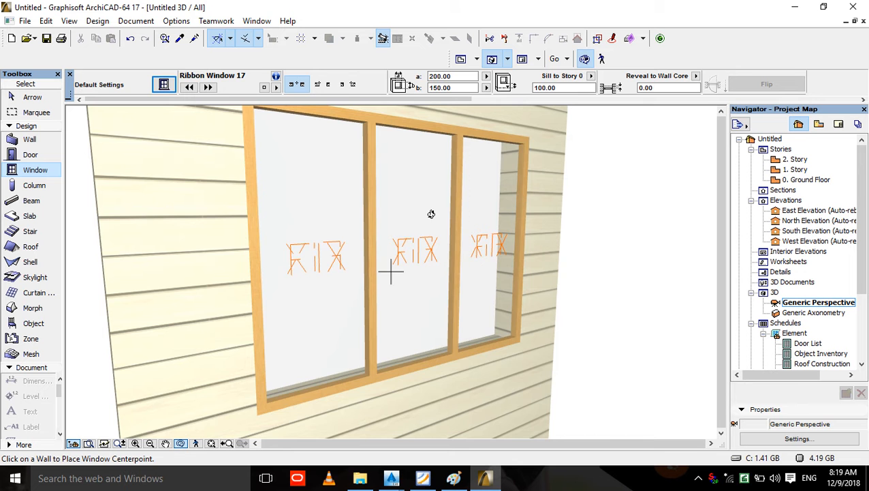
{"action": "middle_click_drag", "start_coordinate": [430, 213], "coordinate": [450, 246]}
{"action": "left_click", "coordinate": [464, 178], "text": "shift"}
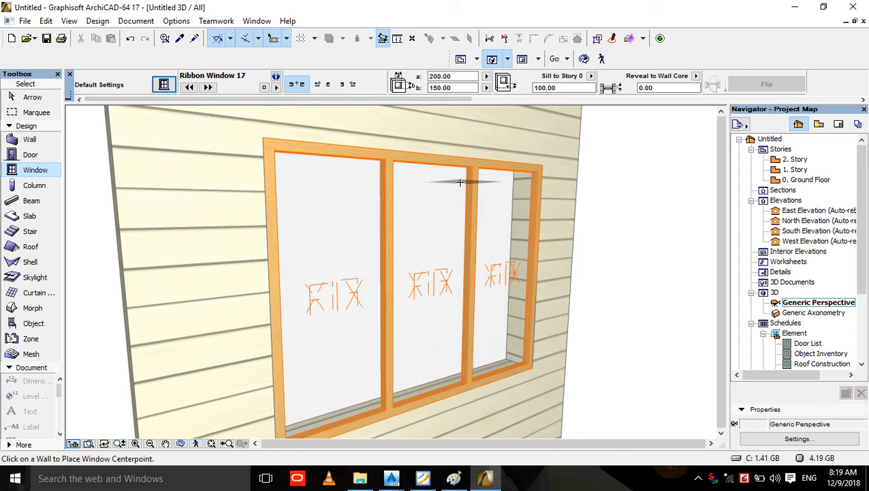
- Select the wall in 3D and change its linked override surfaces to a paint colour, trying Paint-14 before picking another one
{"action": "left_click", "coordinate": [236, 202]}
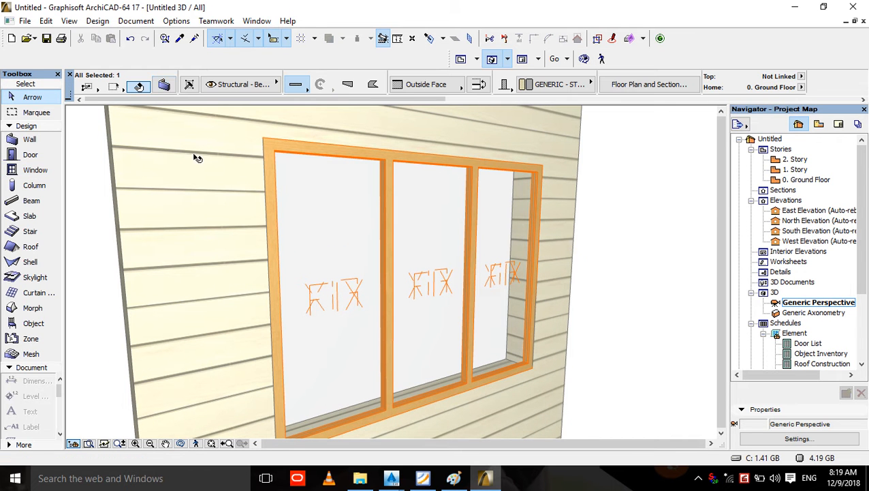
{"action": "key", "text": "ctrl+t"}
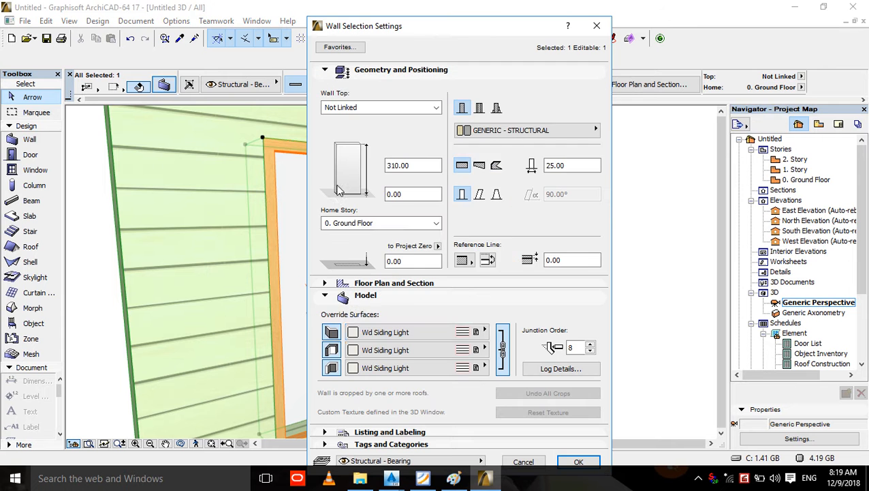
{"action": "left_click", "coordinate": [436, 336]}
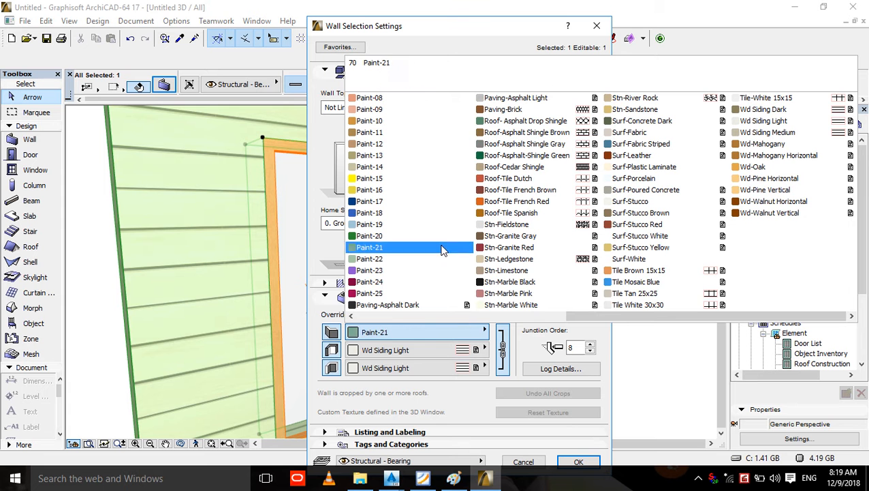
{"action": "left_click", "coordinate": [372, 167]}
{"action": "left_click", "coordinate": [419, 332]}
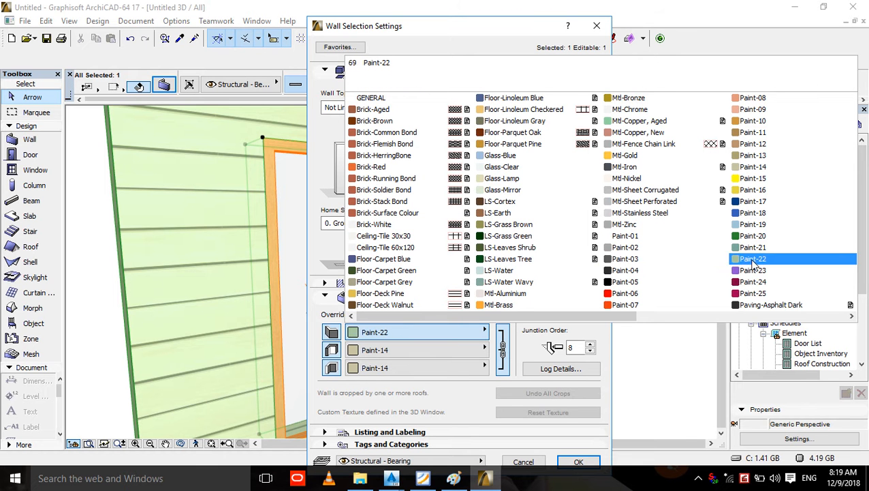
{"action": "left_click", "coordinate": [754, 229]}
{"action": "left_click", "coordinate": [578, 461]}
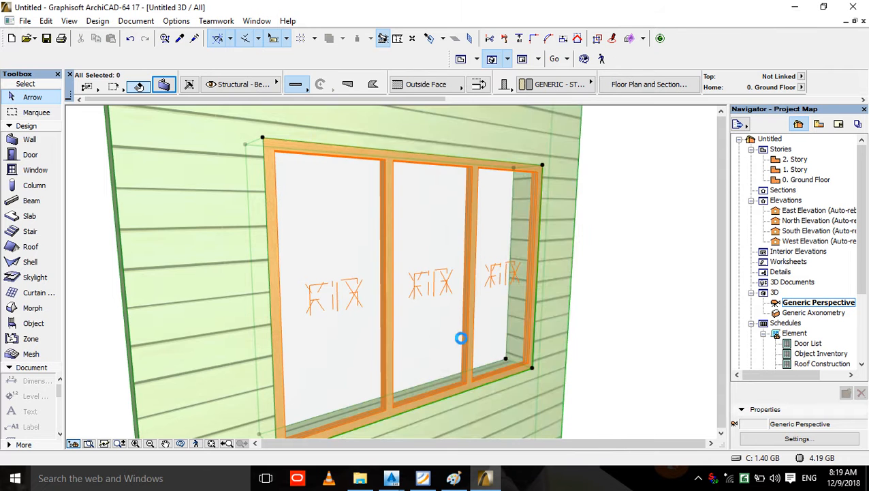
- Clear the wall selection in the 3D perspective to see its new surface colour
{"action": "mouse_move", "coordinate": [445, 337]}
{"action": "middle_mouse_down", "text": "shift"}
{"action": "mouse_move", "coordinate": [547, 297]}
{"action": "mouse_move", "coordinate": [592, 311]}
{"action": "mouse_move", "coordinate": [579, 359]}
{"action": "mouse_move", "coordinate": [615, 320]}
{"action": "middle_mouse_up", "text": "shift"}
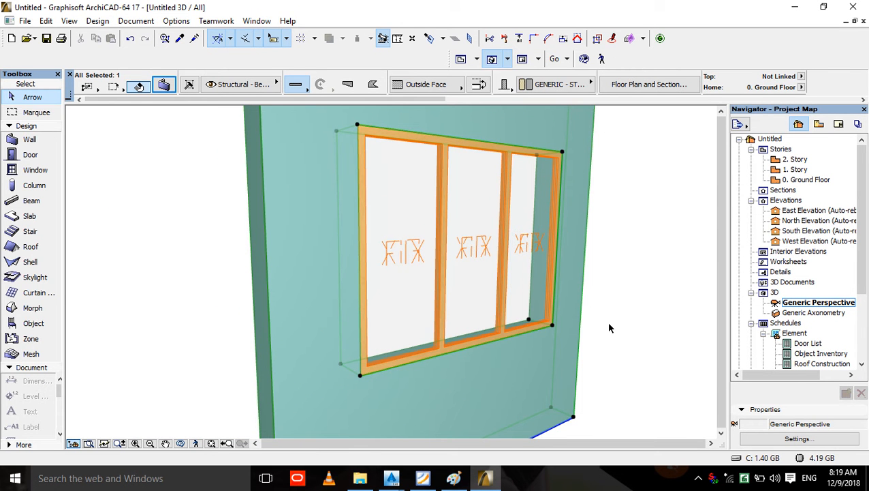
{"action": "left_click", "coordinate": [609, 328]}
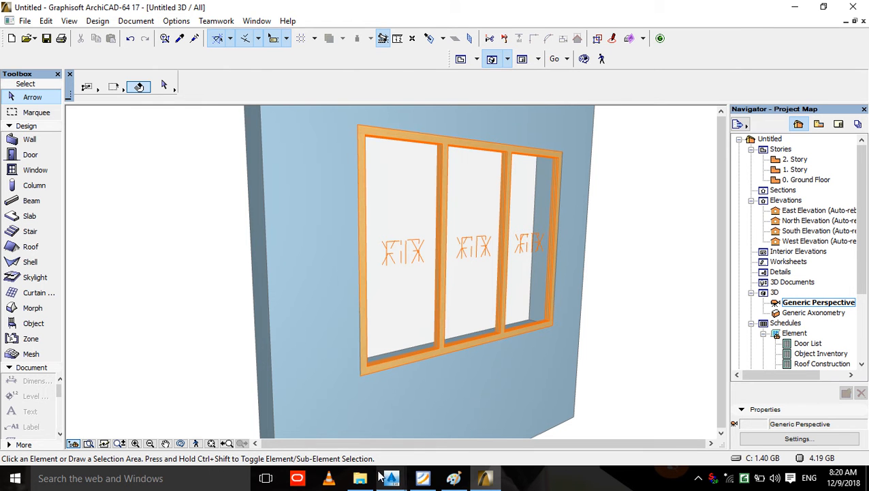
- Switch to the design folder in File Explorer and examine the window surrounds in the building image 6.jpg up close
{"action": "mouse_move", "coordinate": [360, 478]}
{"action": "left_click", "coordinate": [359, 419]}
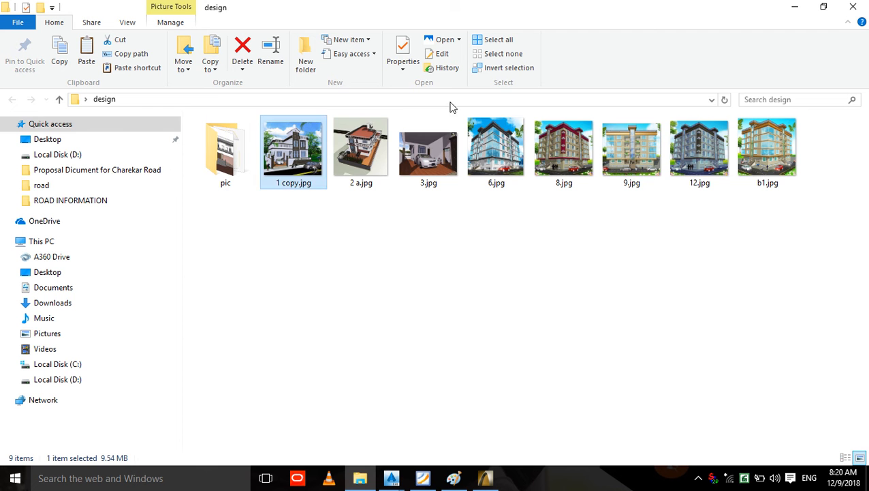
{"action": "double_click", "coordinate": [496, 147]}
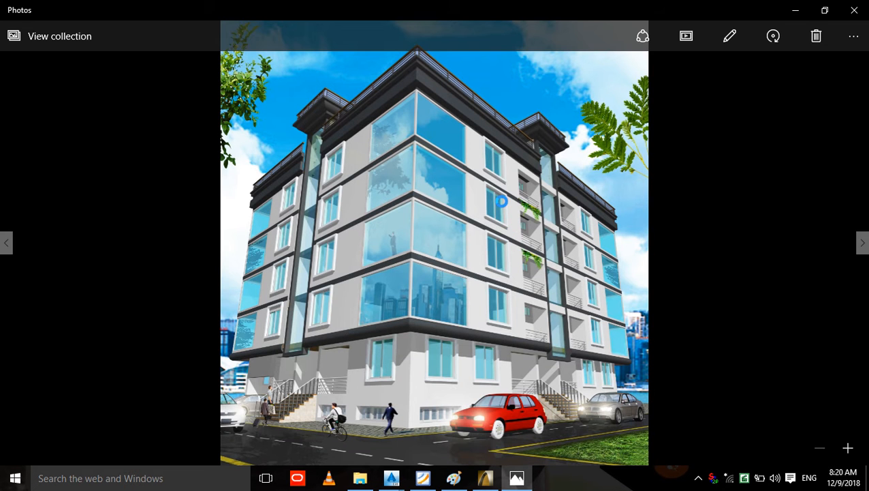
{"action": "scroll", "coordinate": [502, 201], "scroll_direction": "up", "scroll_amount": 5}
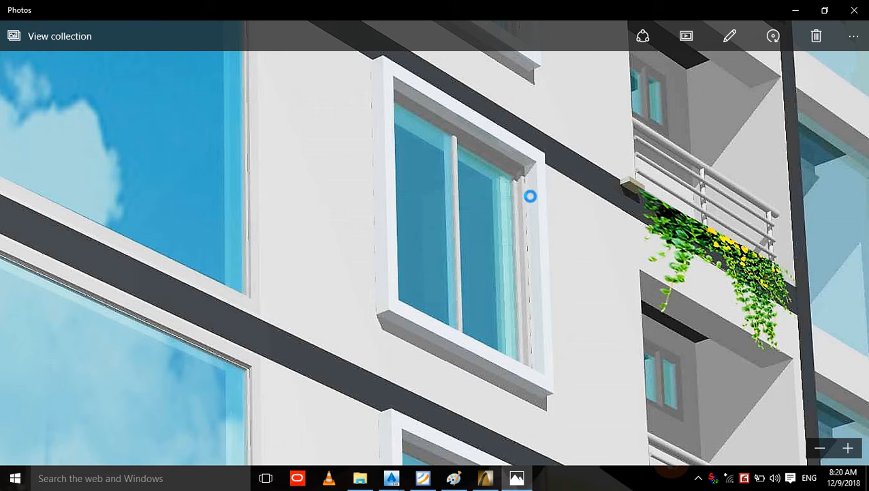
{"action": "scroll", "coordinate": [510, 227], "scroll_direction": "down", "scroll_amount": 5}
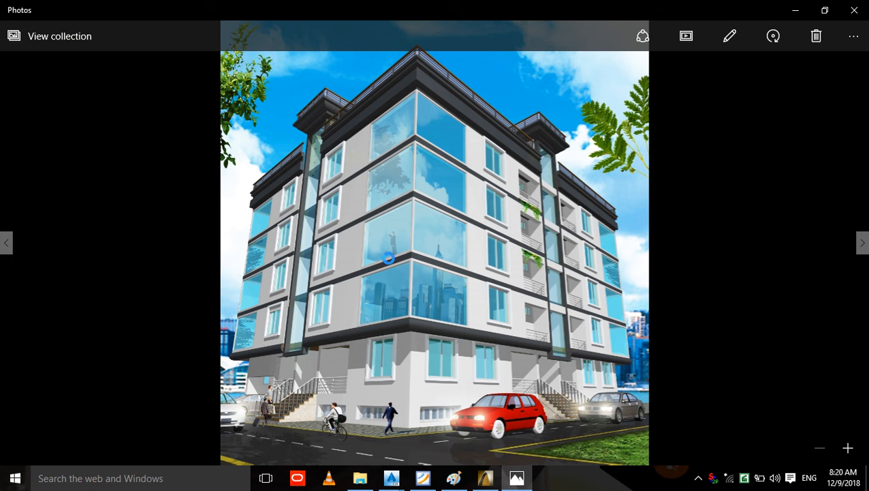
{"action": "left_click", "coordinate": [853, 10]}
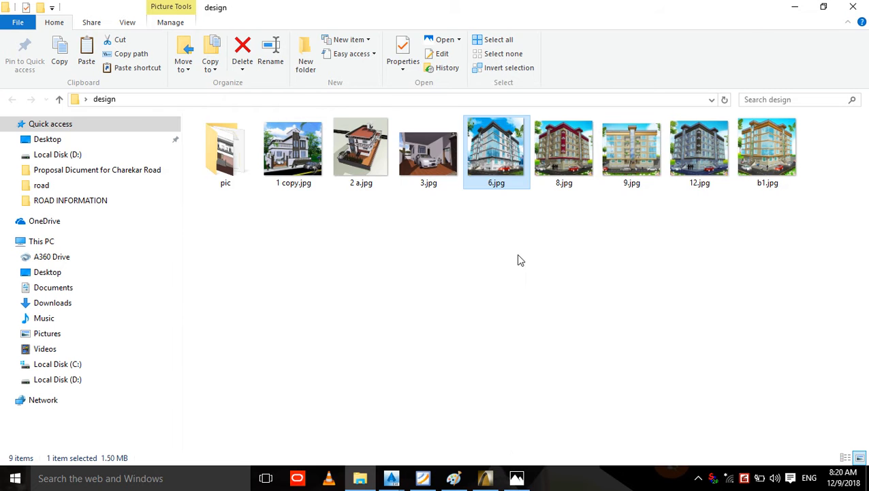
- Switch back to ArchiCAD, select the ribbon window in 3D and review its height and sill fields in the selection settings
{"action": "left_click", "coordinate": [485, 478]}
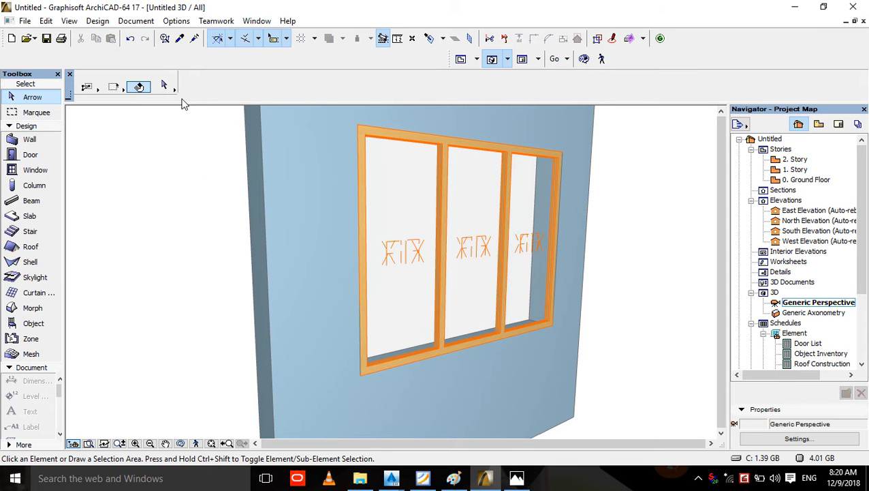
{"action": "left_click", "coordinate": [364, 175]}
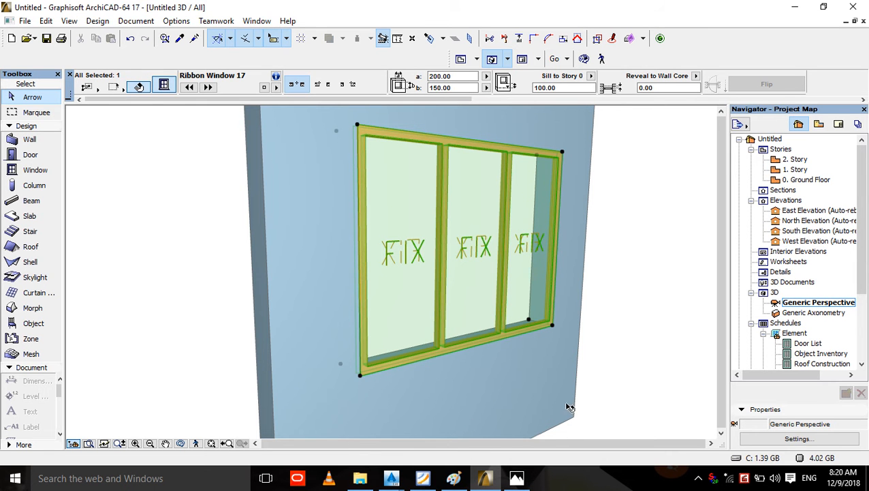
{"action": "key", "text": "ctrl+t"}
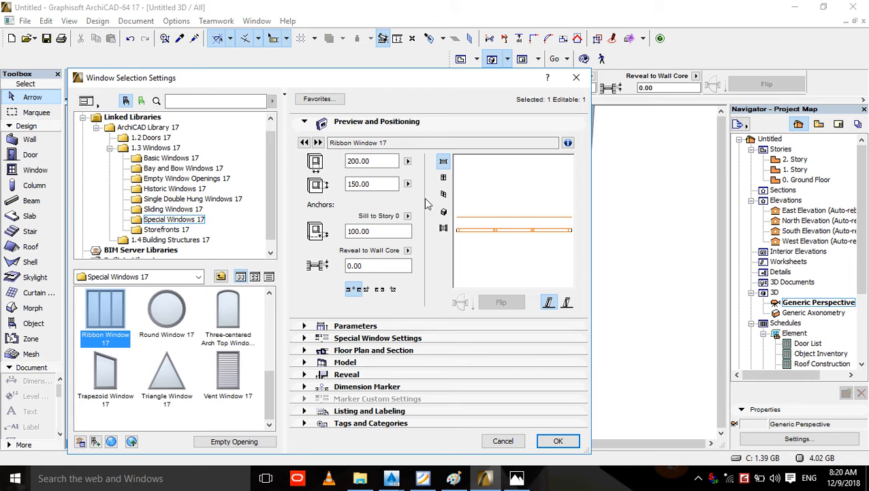
{"action": "left_click_drag", "start_coordinate": [459, 92], "coordinate": [586, 129]}
{"action": "left_click_drag", "start_coordinate": [514, 268], "coordinate": [466, 265]}
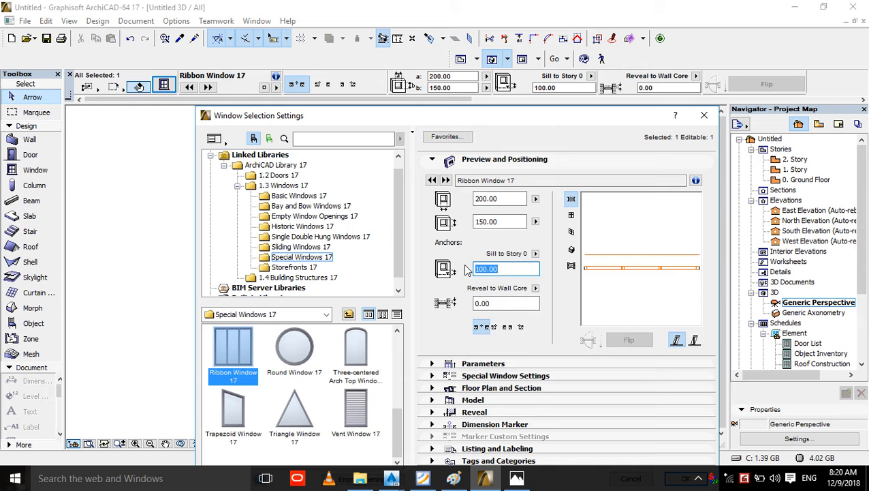
{"action": "left_click_drag", "start_coordinate": [520, 222], "coordinate": [452, 219]}
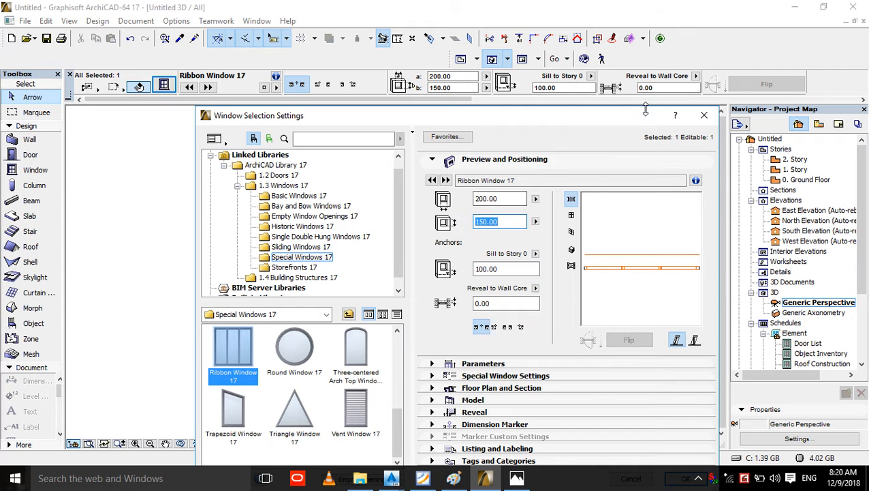
{"action": "left_click_drag", "start_coordinate": [645, 109], "coordinate": [327, 231]}
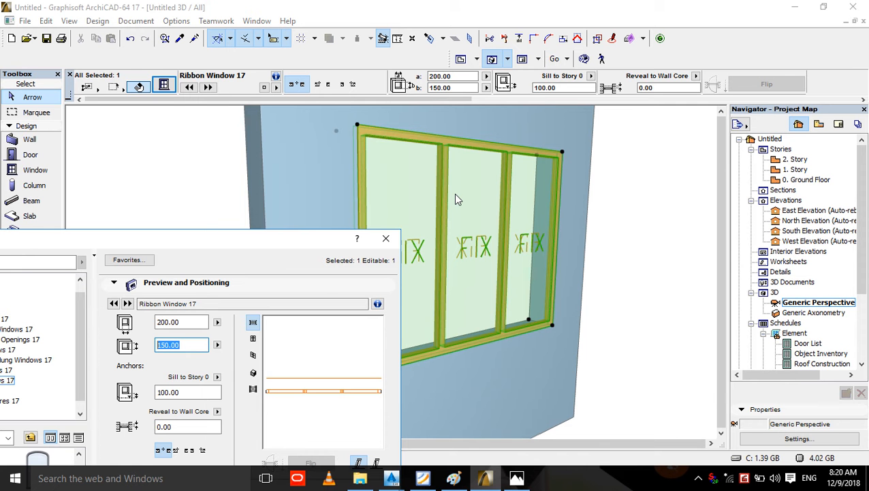
{"action": "left_click_drag", "start_coordinate": [200, 241], "coordinate": [424, 121]}
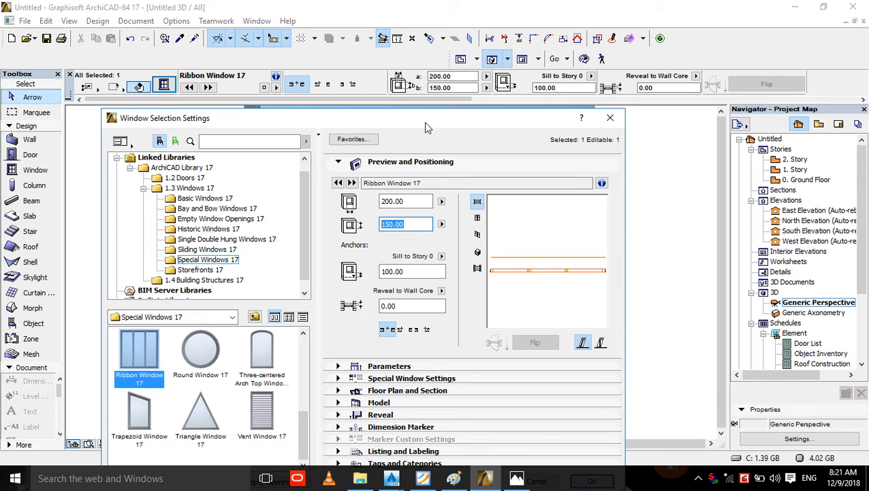
- Examine the ribbon window's settings preview in plan, front elevation, both 3D modes and picture form, ending on the plan symbol
{"action": "left_click_drag", "start_coordinate": [300, 413], "coordinate": [302, 436]}
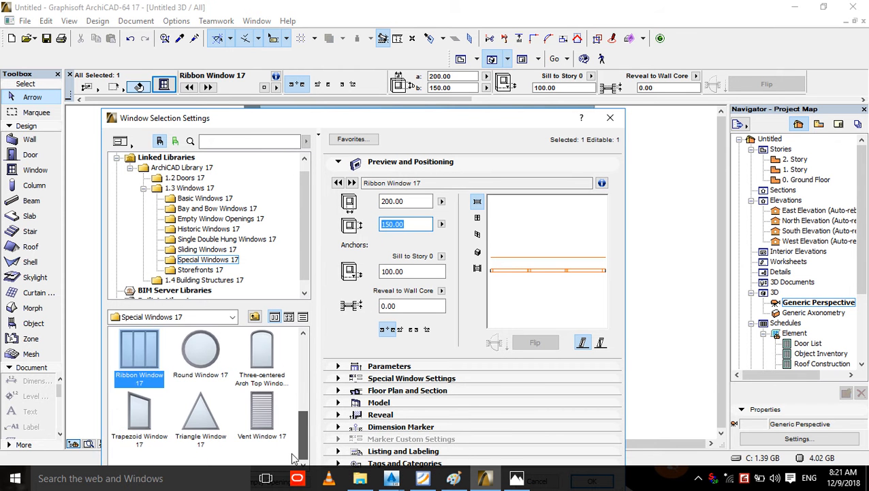
{"action": "left_click", "coordinate": [411, 200]}
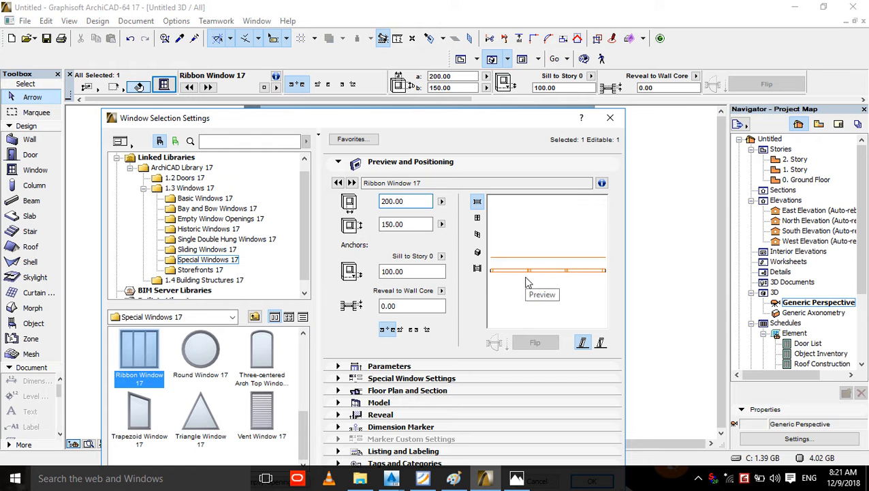
{"action": "left_click", "coordinate": [477, 217]}
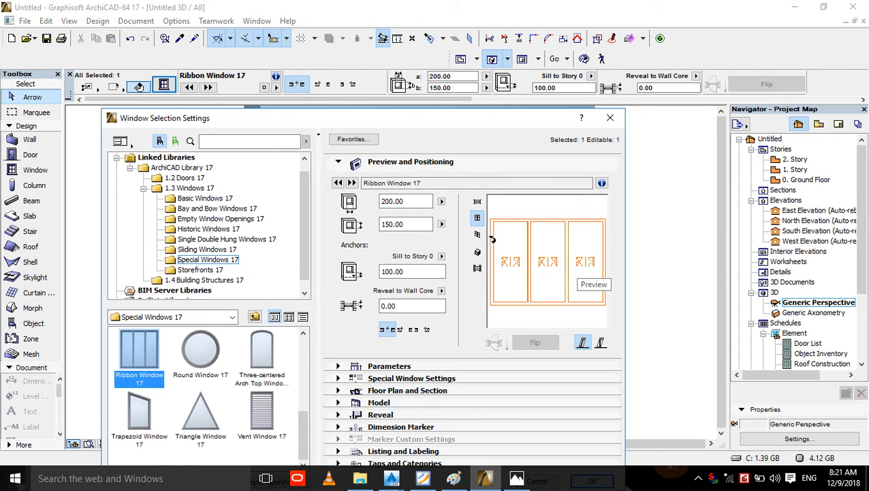
{"action": "left_click", "coordinate": [476, 234]}
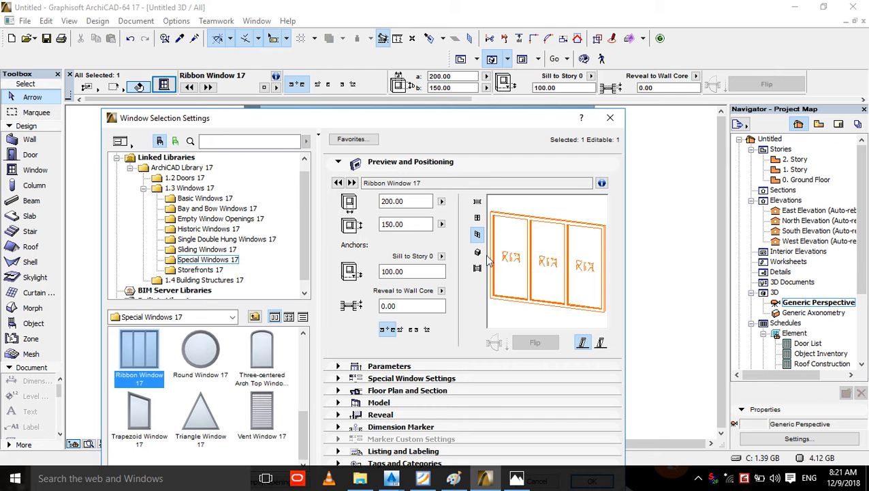
{"action": "left_click", "coordinate": [476, 252]}
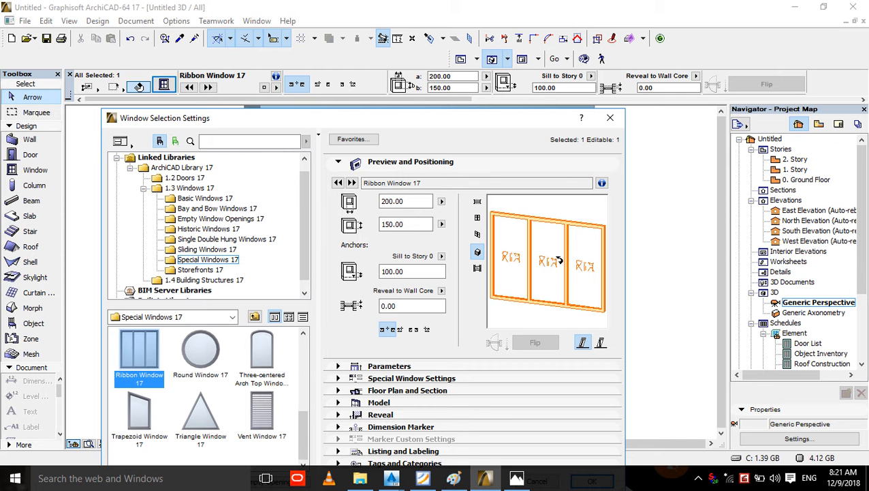
{"action": "left_click", "coordinate": [477, 268]}
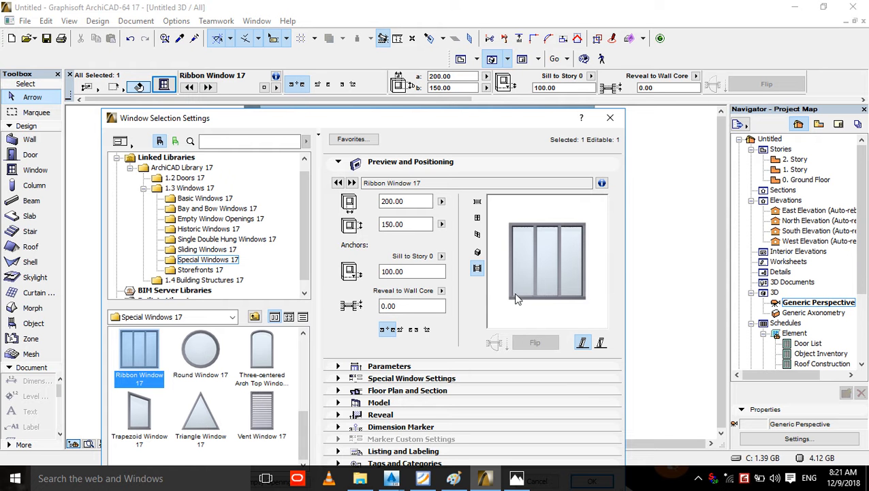
{"action": "left_click", "coordinate": [476, 203]}
{"action": "left_click", "coordinate": [476, 203]}
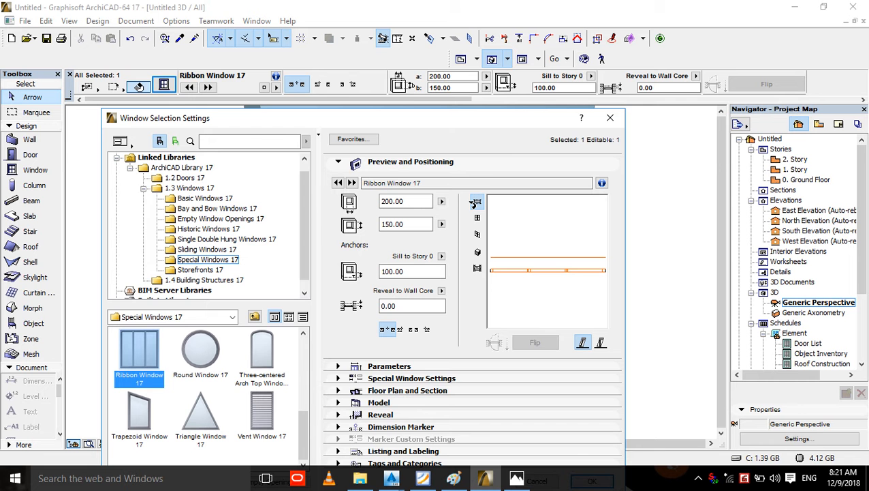
{"action": "left_click_drag", "start_coordinate": [511, 120], "coordinate": [542, 54]}
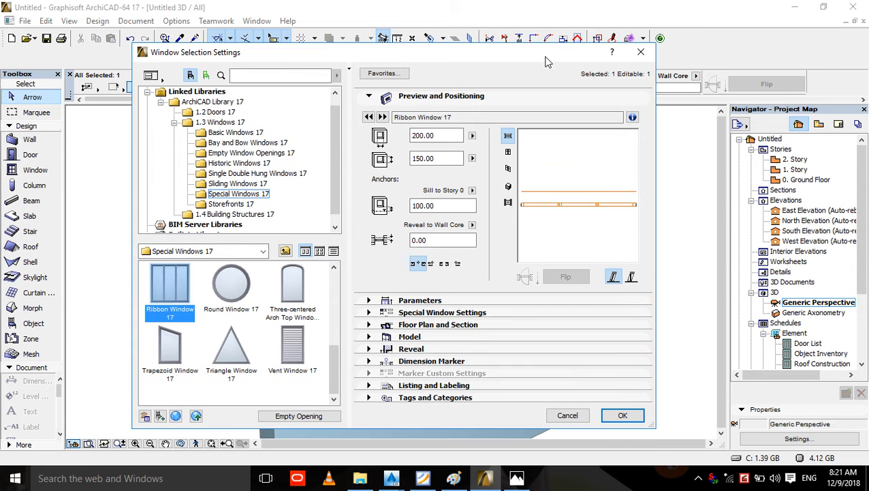
- Review the ribbon window's parameter groups for window frame, window sizes and options, and collapse them again
{"action": "left_click", "coordinate": [414, 301]}
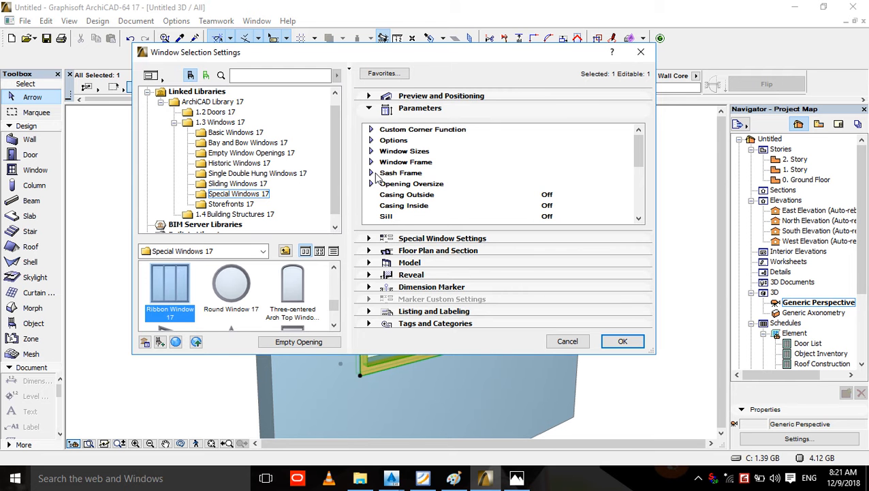
{"action": "left_click", "coordinate": [371, 163]}
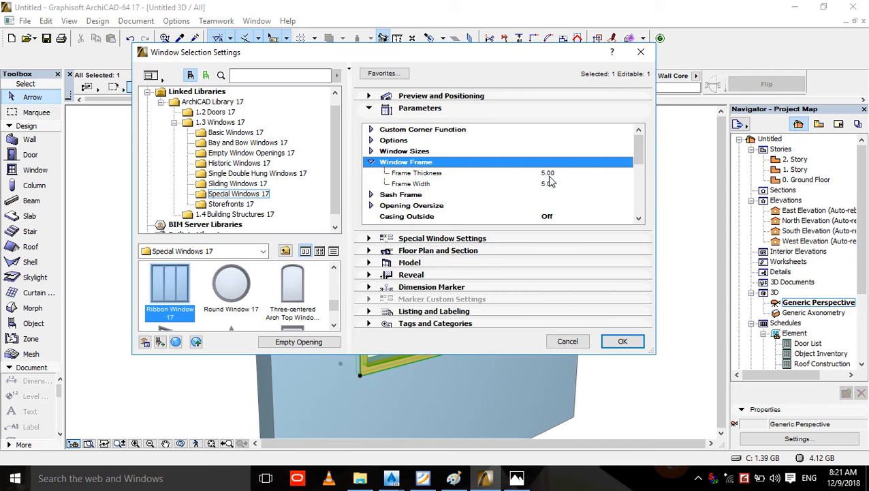
{"action": "left_click", "coordinate": [371, 150]}
{"action": "left_click", "coordinate": [371, 140]}
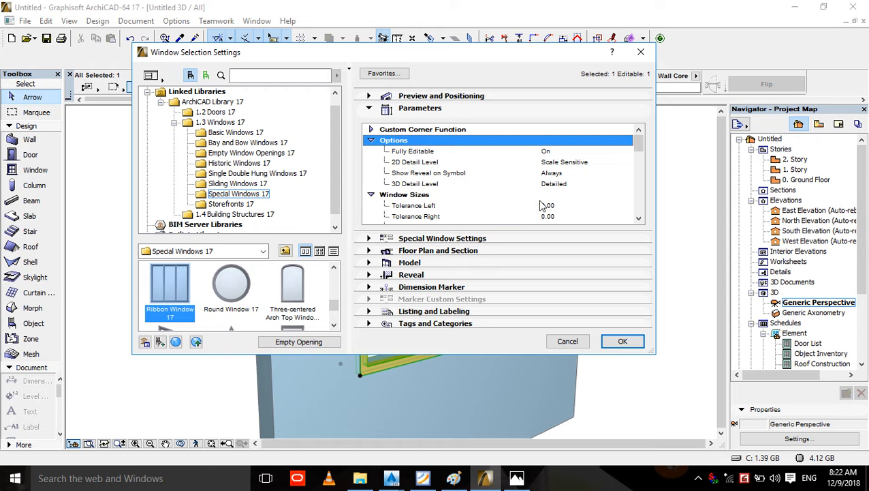
{"action": "mouse_move", "coordinate": [637, 147]}
{"action": "left_mouse_down"}
{"action": "mouse_move", "coordinate": [646, 215]}
{"action": "mouse_move", "coordinate": [648, 137]}
{"action": "left_mouse_up"}
{"action": "left_click", "coordinate": [371, 140]}
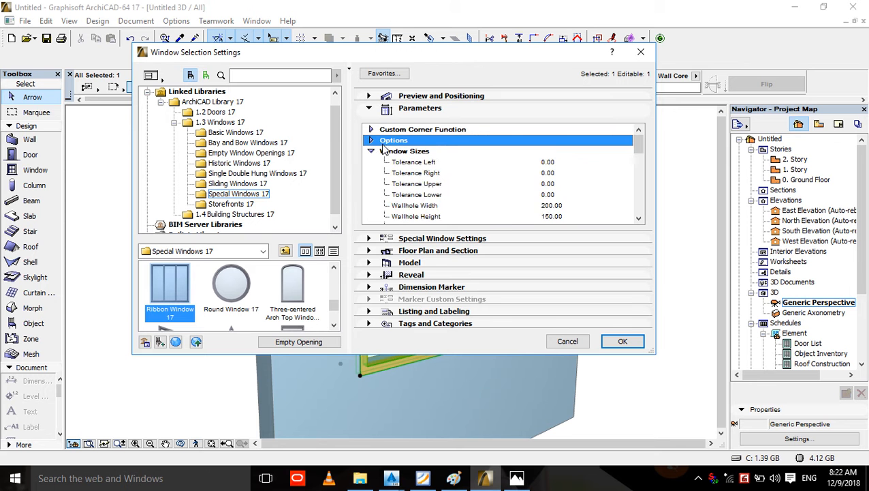
{"action": "left_click", "coordinate": [370, 151]}
{"action": "left_click", "coordinate": [371, 162]}
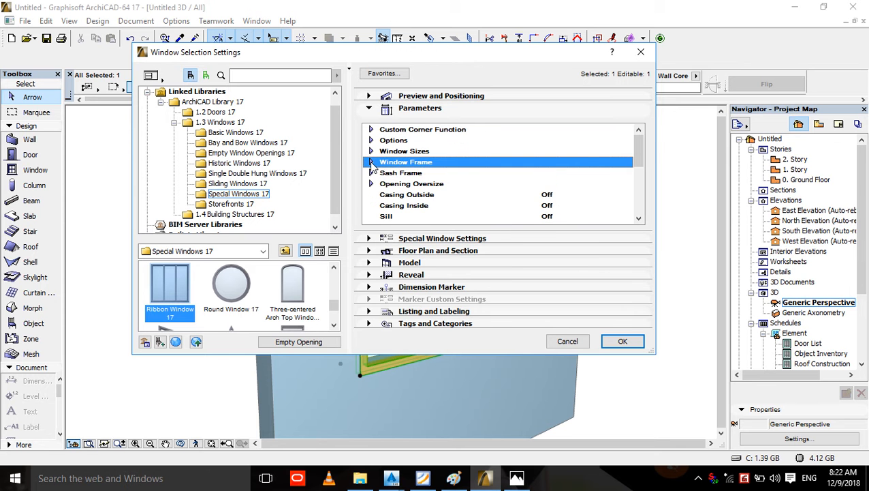
{"action": "left_click", "coordinate": [369, 108]}
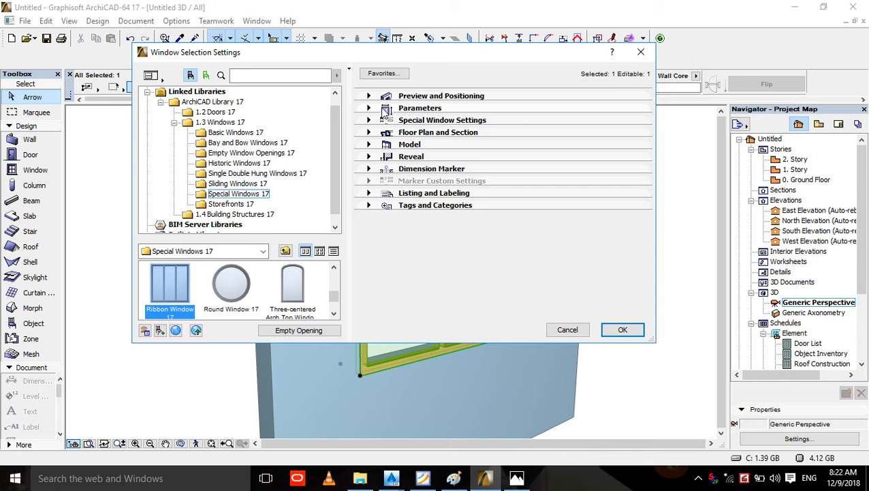
- Review the General Settings of the special window, including the available reveal types and the ganging options
{"action": "left_click", "coordinate": [402, 121]}
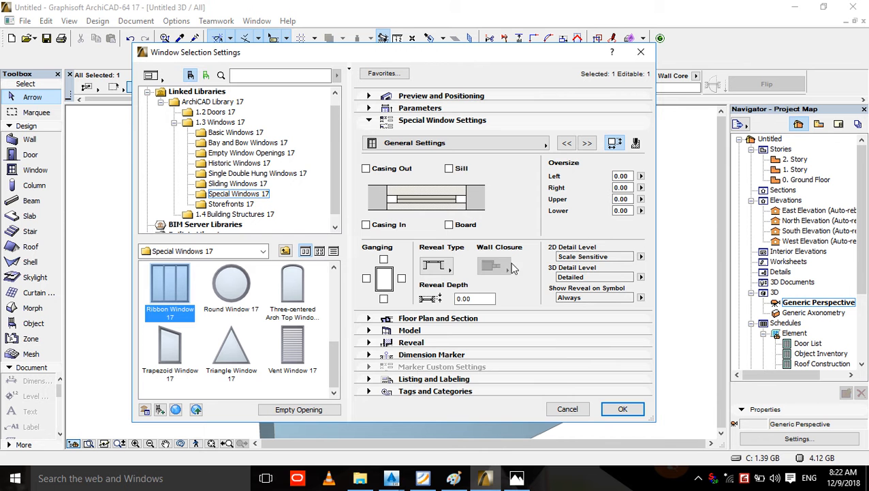
{"action": "left_click", "coordinate": [435, 265]}
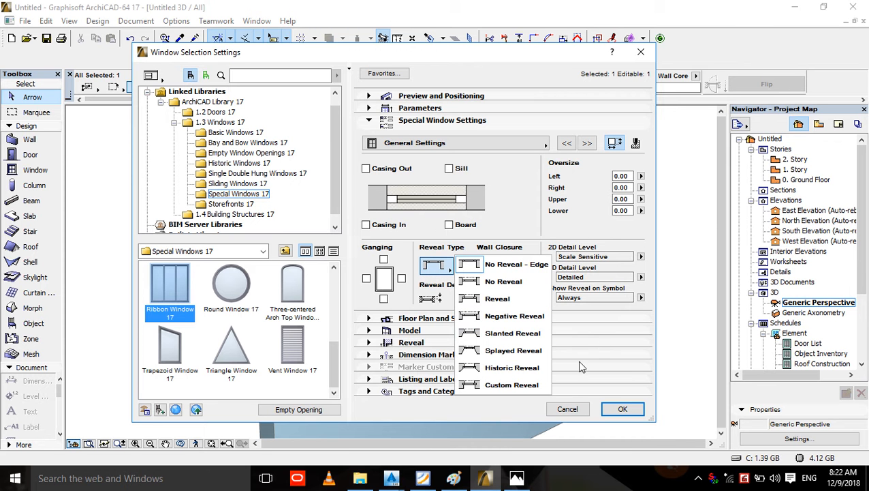
{"action": "left_click", "coordinate": [516, 218]}
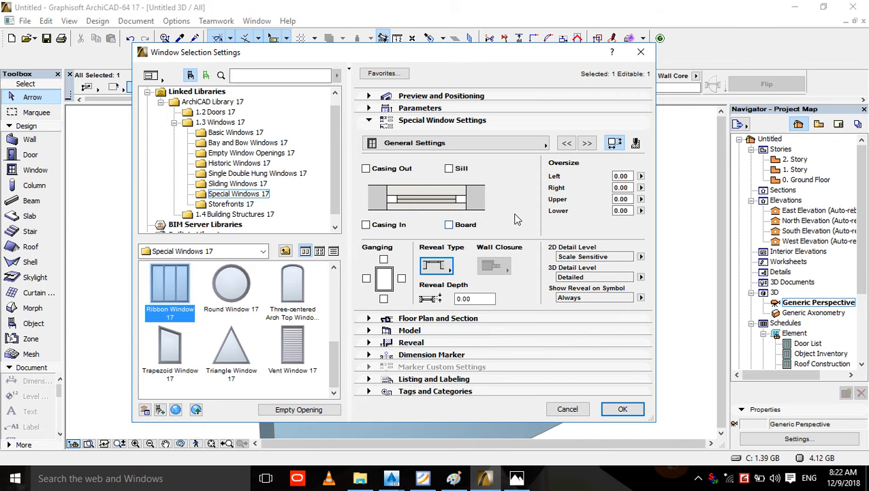
{"action": "left_click", "coordinate": [384, 259]}
- Review the Frame and Sash settings of the special window, including the frame joinery, profile sizes and number of sashes
{"action": "left_click", "coordinate": [588, 144]}
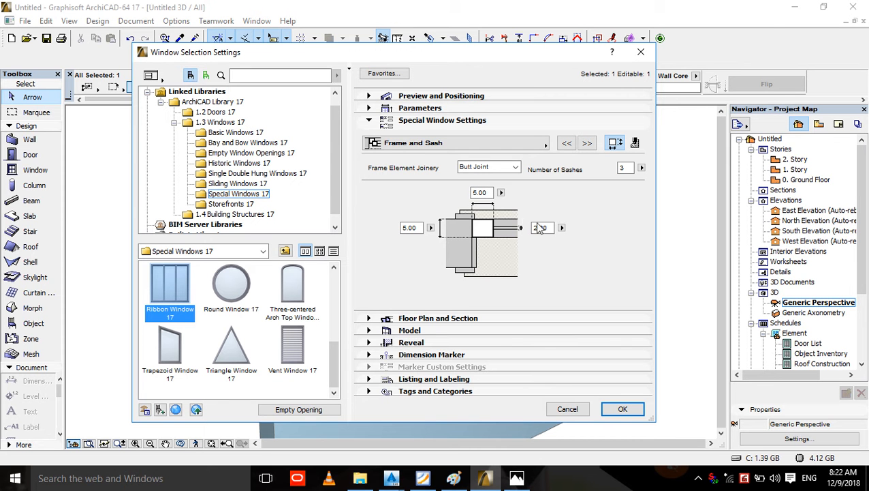
{"action": "left_click", "coordinate": [587, 143]}
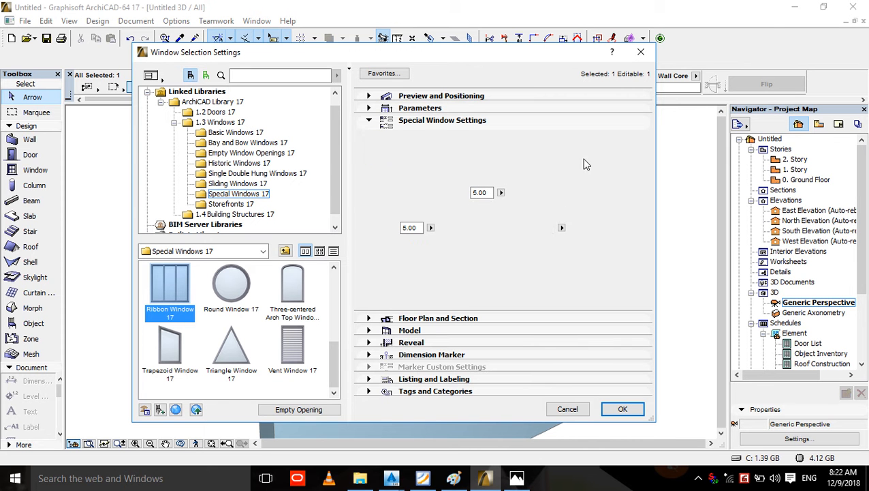
{"action": "left_click", "coordinate": [567, 143]}
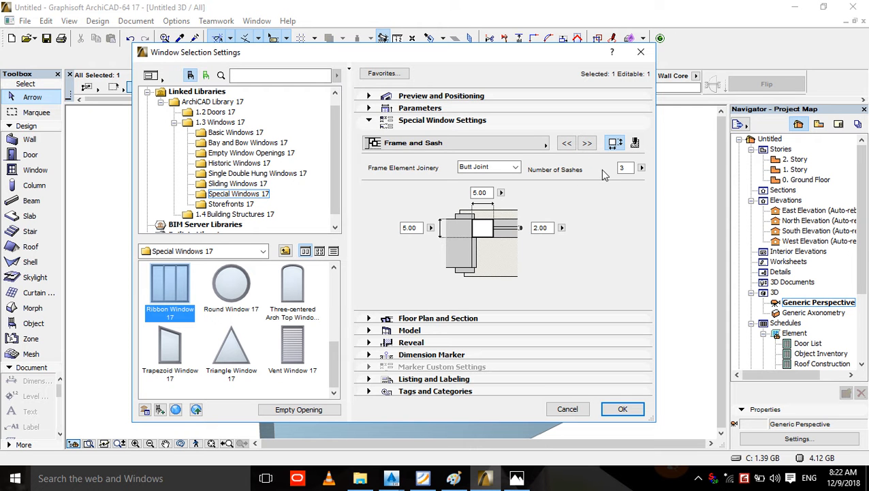
- Set the ribbon window's sash type to H-V Grid in the Sash Options, apply it and inspect the window in 3D
{"action": "left_click", "coordinate": [587, 143]}
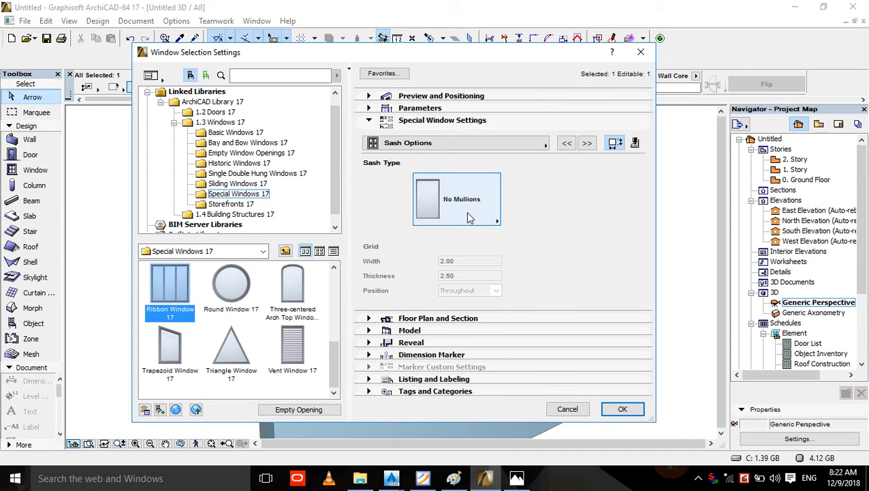
{"action": "left_click", "coordinate": [456, 210]}
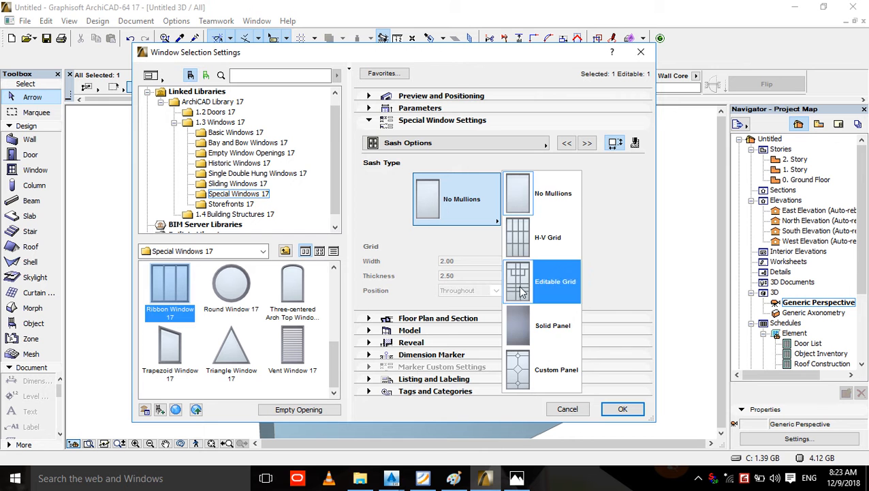
{"action": "left_click", "coordinate": [523, 239]}
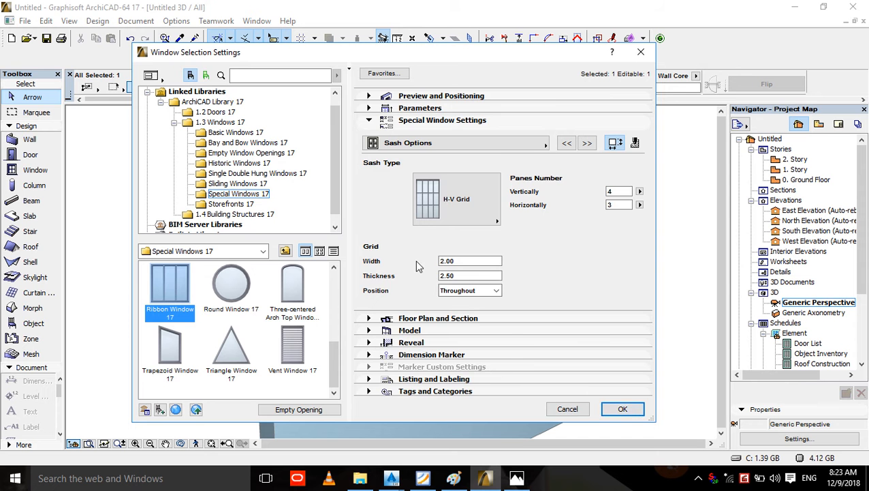
{"action": "left_click", "coordinate": [622, 410]}
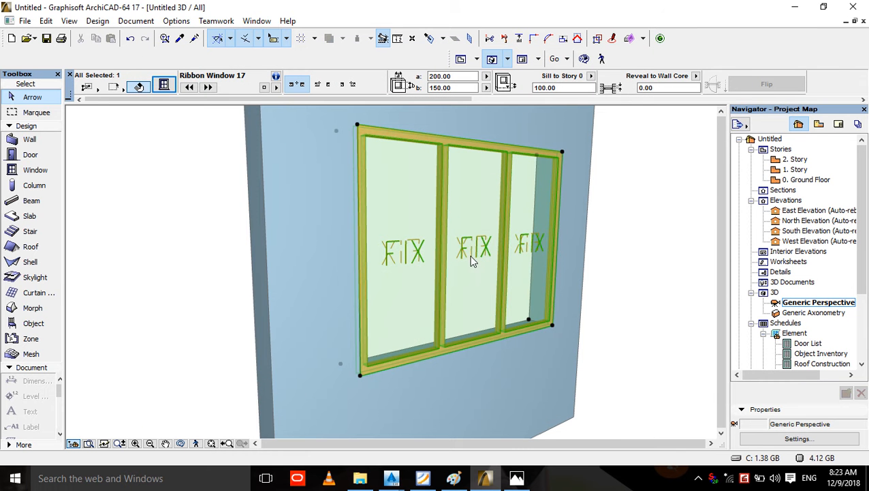
{"action": "middle_click_drag", "start_coordinate": [481, 249], "coordinate": [507, 217], "text": "shift"}
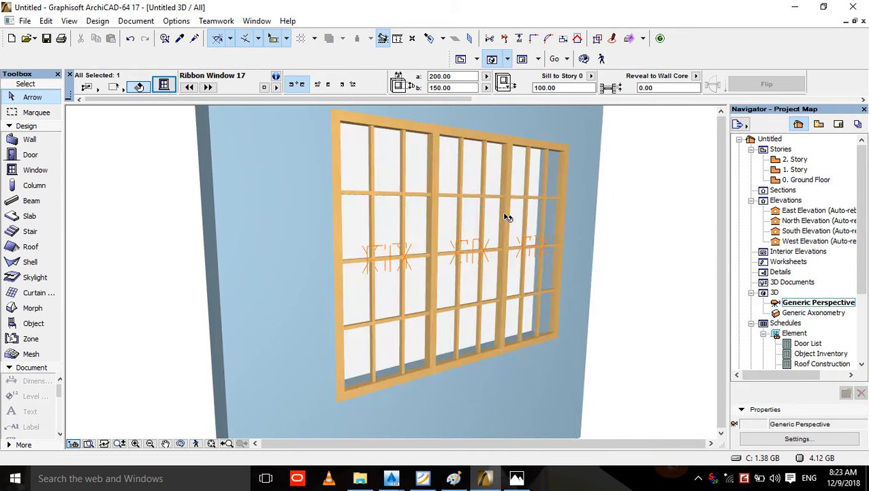
{"action": "scroll", "coordinate": [505, 214], "scroll_direction": "up", "scroll_amount": 1}
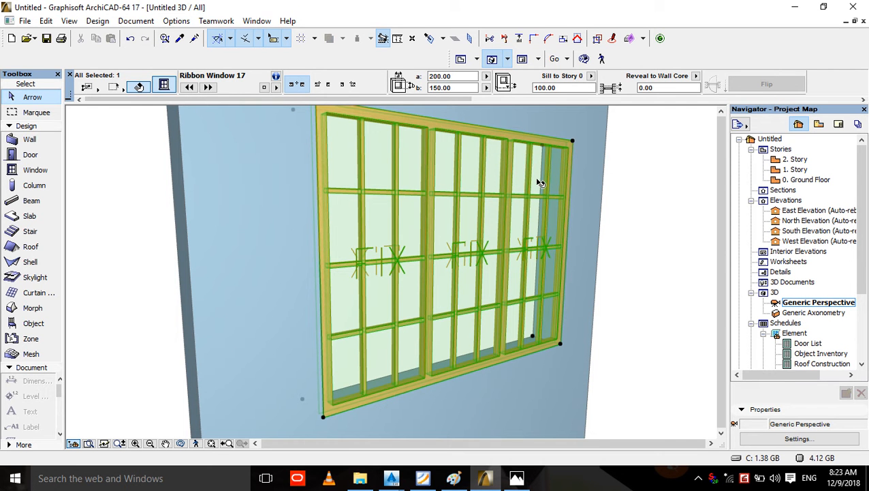
- Reopen the ribbon window's selection settings and return the sash type to No Mullions
{"action": "left_click", "coordinate": [165, 85]}
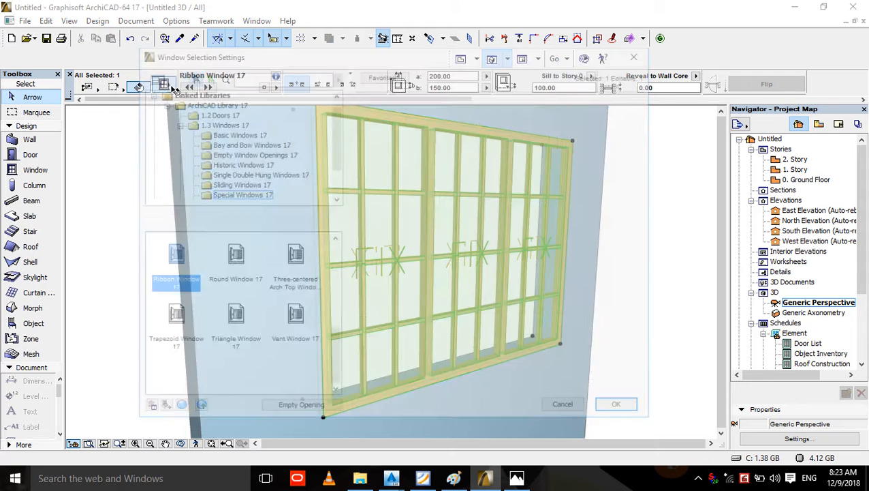
{"action": "left_click", "coordinate": [501, 211]}
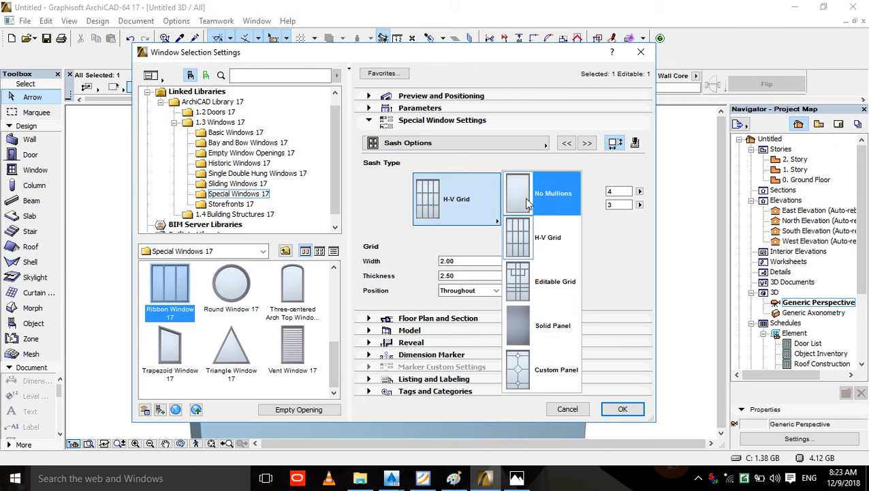
{"action": "left_click", "coordinate": [552, 196]}
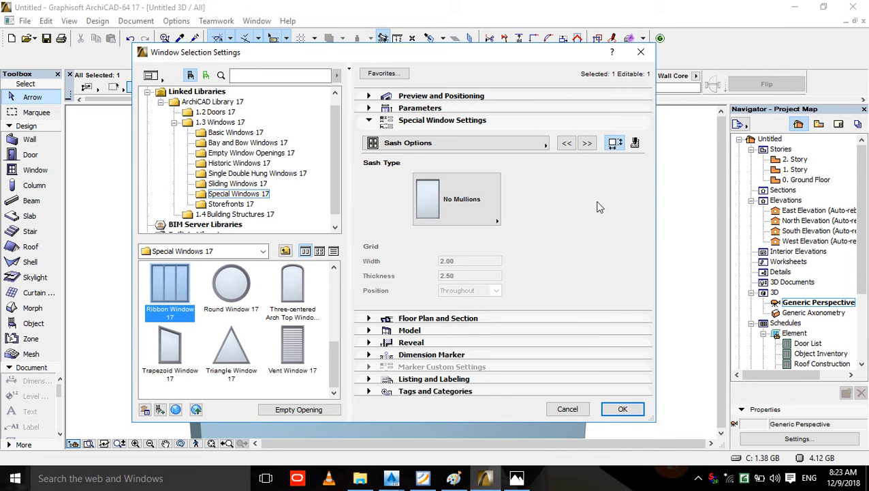
- Review the special window's settings pages for opening lines, reveal, outside casing, board, wall inset and sunshade
{"action": "left_click", "coordinate": [587, 143]}
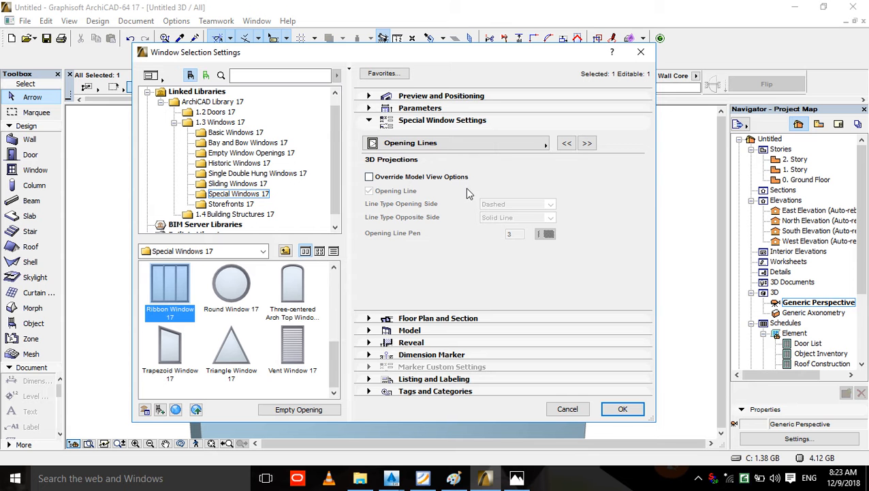
{"action": "left_click", "coordinate": [588, 143]}
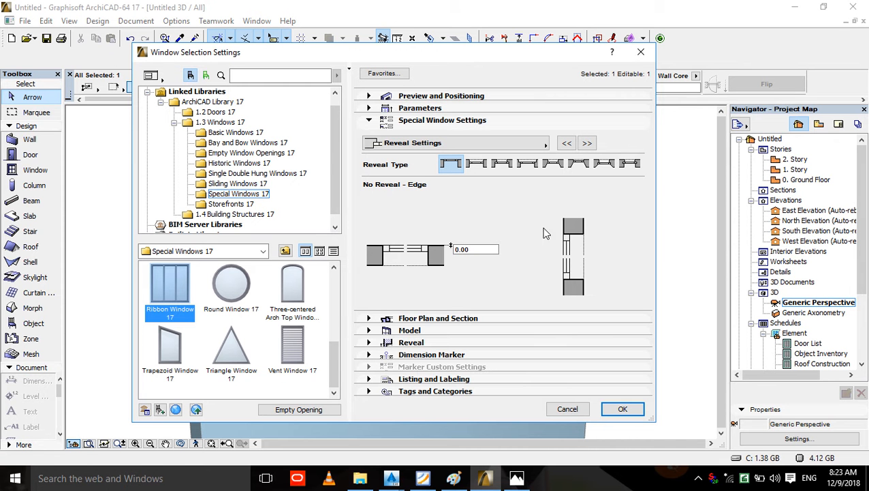
{"action": "left_click", "coordinate": [589, 143]}
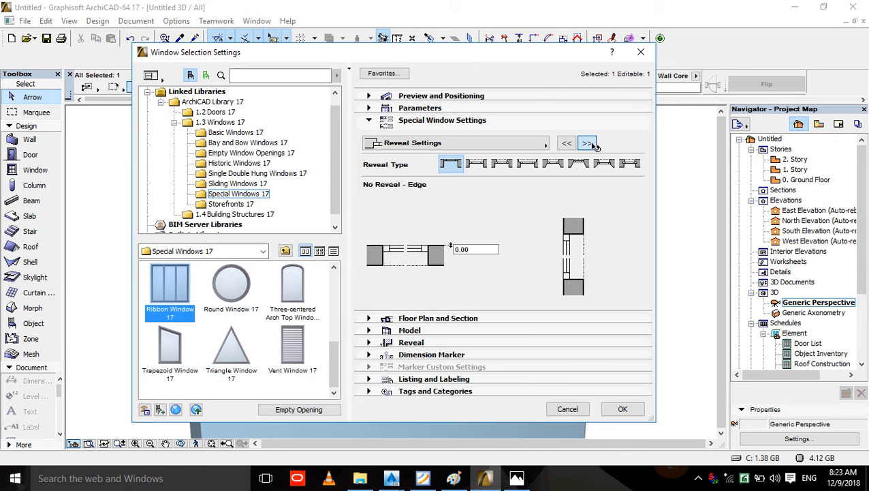
{"action": "left_click", "coordinate": [588, 144]}
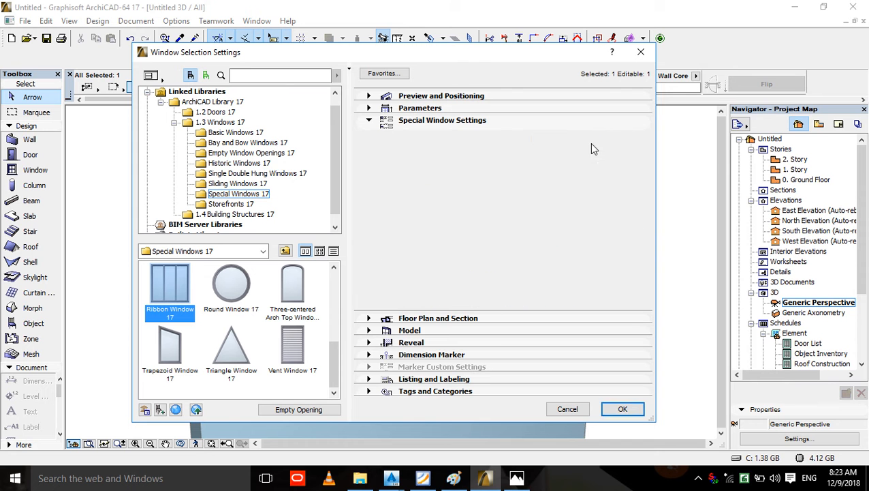
{"action": "left_click", "coordinate": [587, 144]}
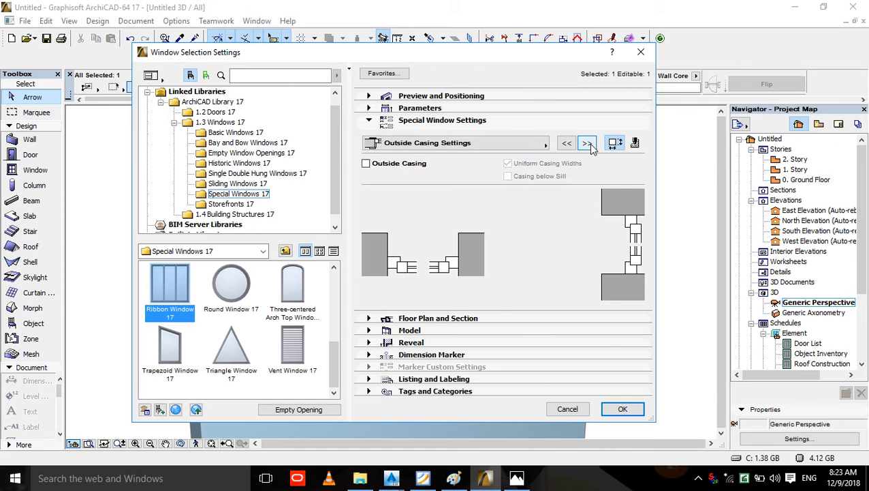
{"action": "left_click", "coordinate": [587, 144]}
{"action": "left_click", "coordinate": [587, 144]}
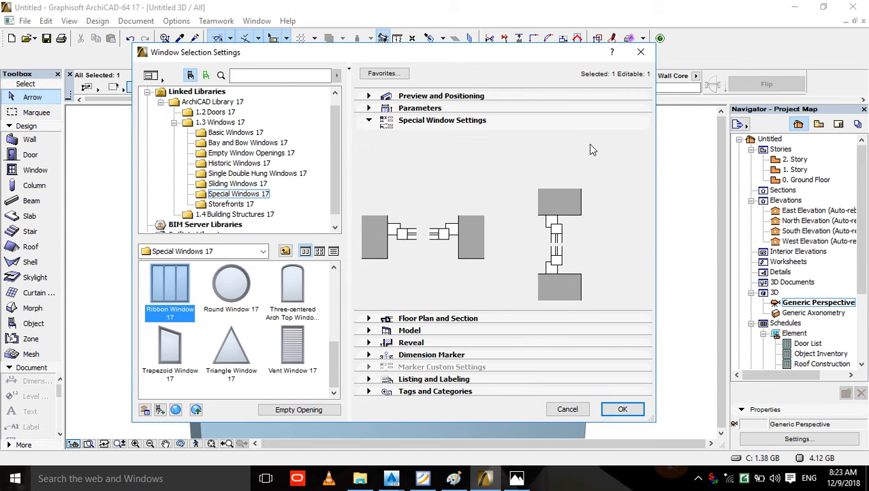
{"action": "left_click", "coordinate": [587, 144]}
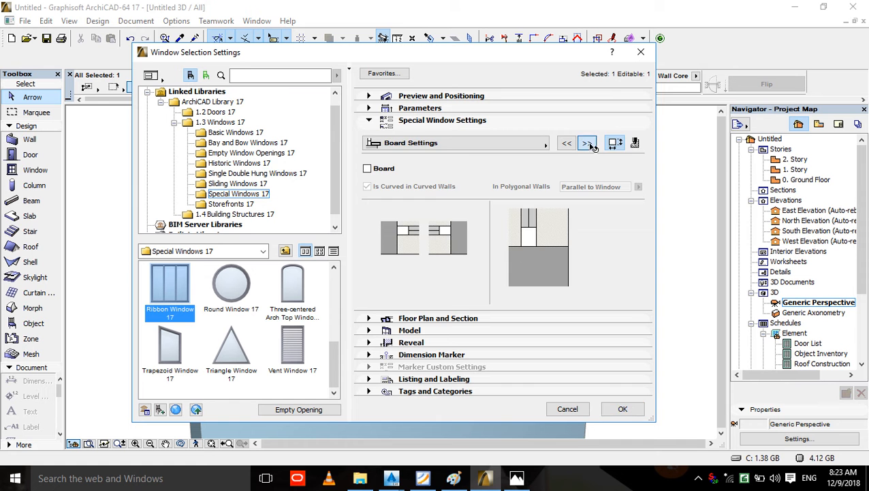
{"action": "left_click", "coordinate": [588, 144]}
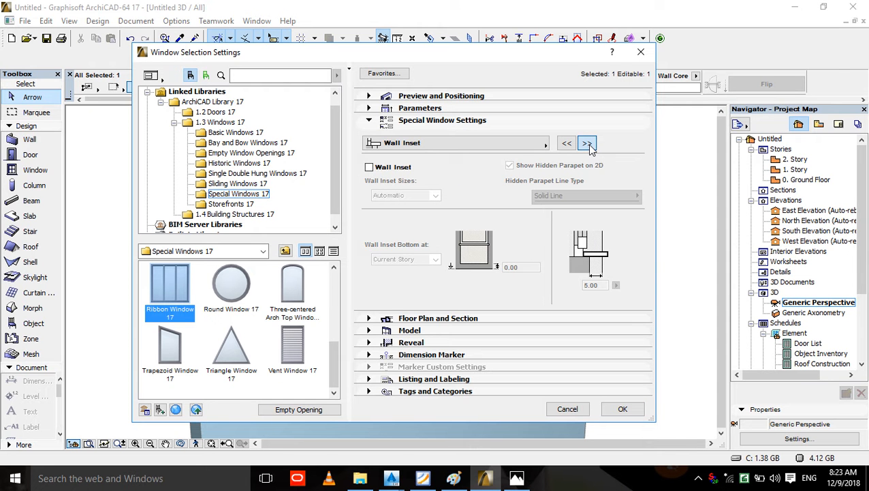
{"action": "left_click", "coordinate": [587, 144]}
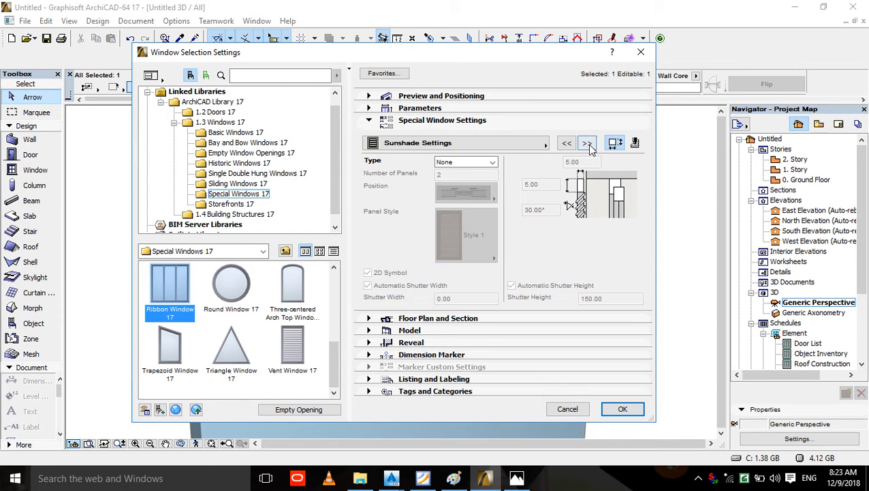
- Set the window's masonry arch style to Masonry Straight Arch, apply it and inspect the arch in 3D
{"action": "left_click", "coordinate": [587, 144]}
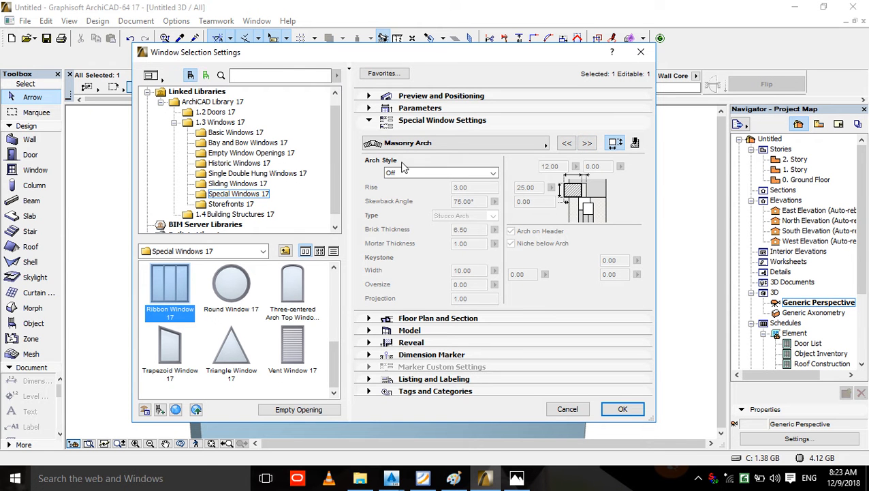
{"action": "left_click", "coordinate": [423, 173]}
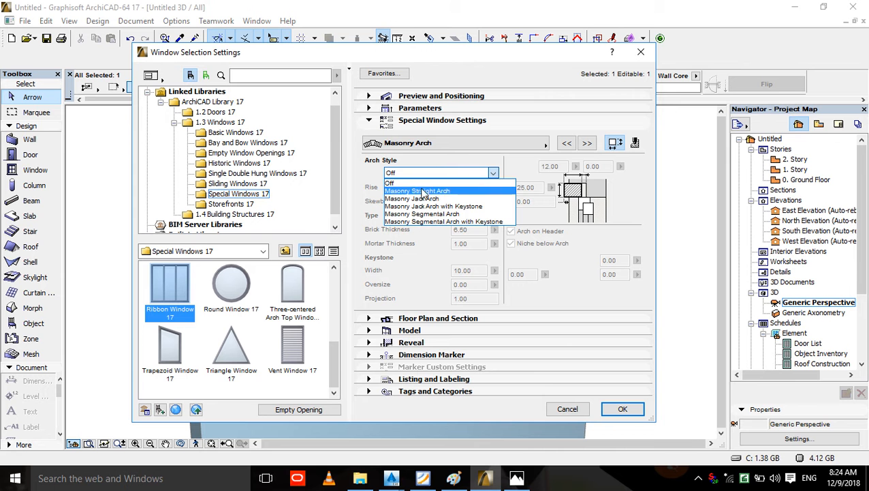
{"action": "left_click", "coordinate": [417, 191]}
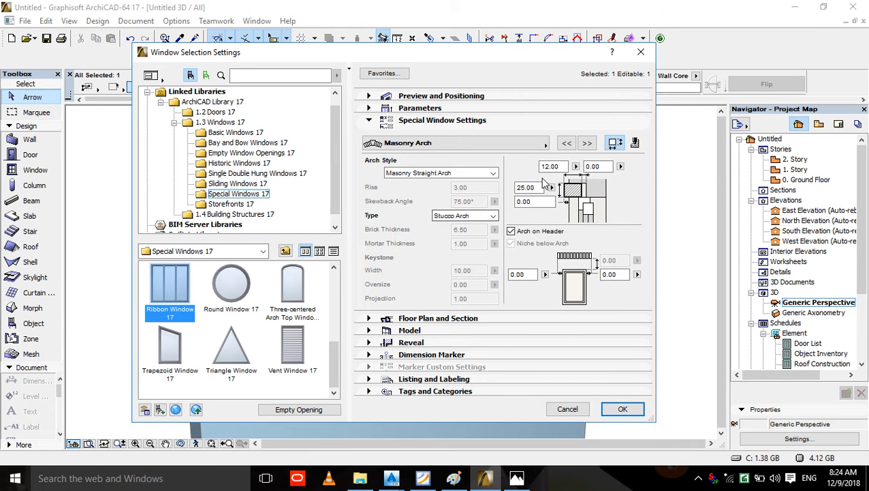
{"action": "left_click", "coordinate": [623, 408]}
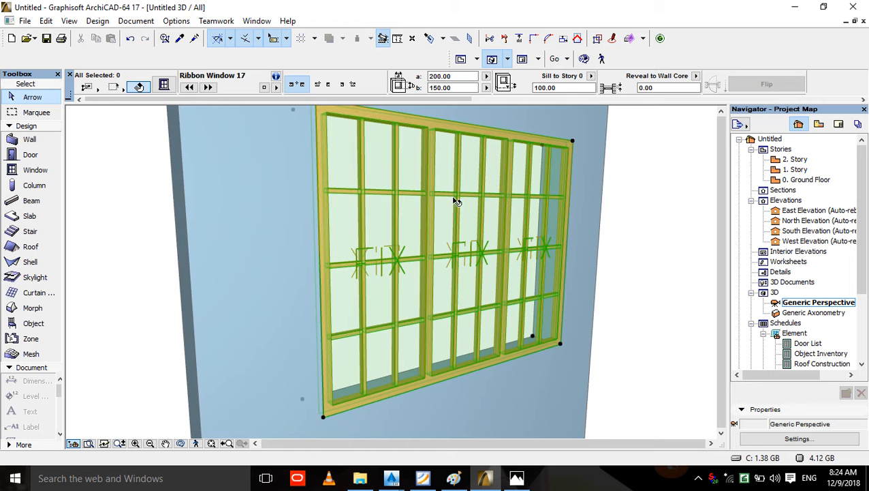
{"action": "scroll", "coordinate": [516, 326], "scroll_direction": "down", "scroll_amount": 2}
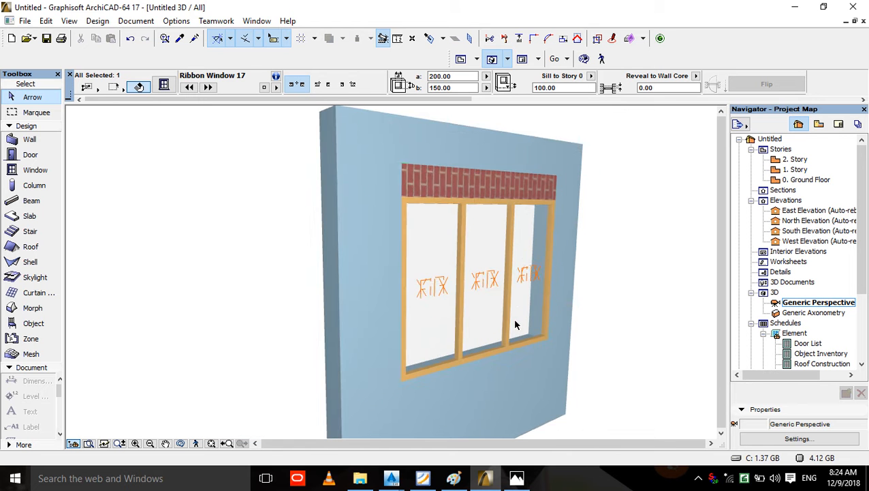
{"action": "scroll", "coordinate": [487, 163], "scroll_direction": "up", "scroll_amount": 2}
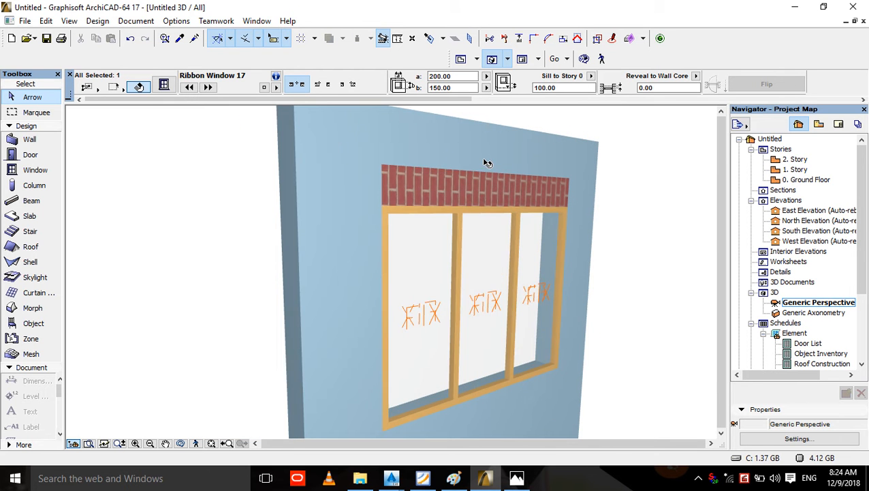
- Reopen the ribbon window's settings and set the masonry arch style to Off
{"action": "double_click", "coordinate": [539, 212]}
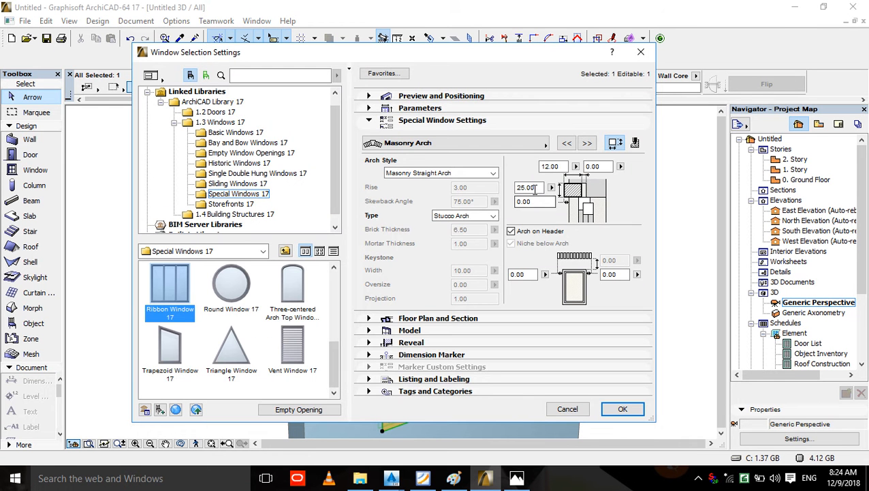
{"action": "left_click", "coordinate": [417, 173]}
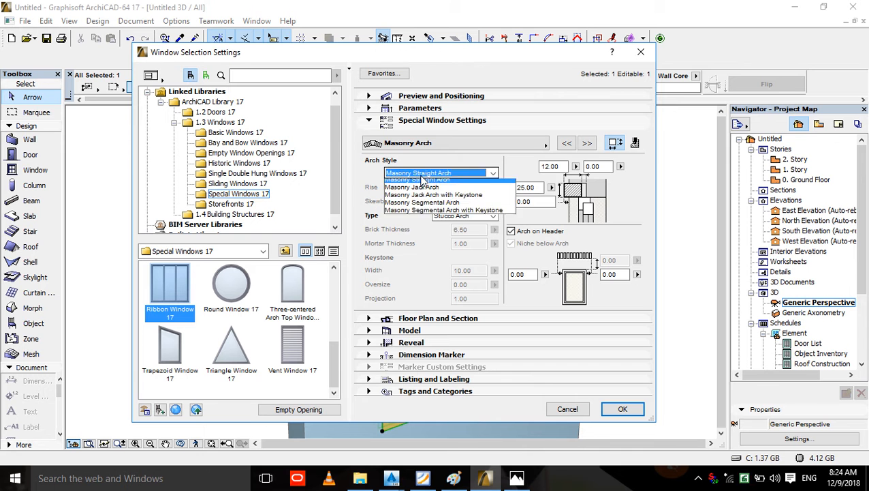
{"action": "left_click", "coordinate": [405, 184]}
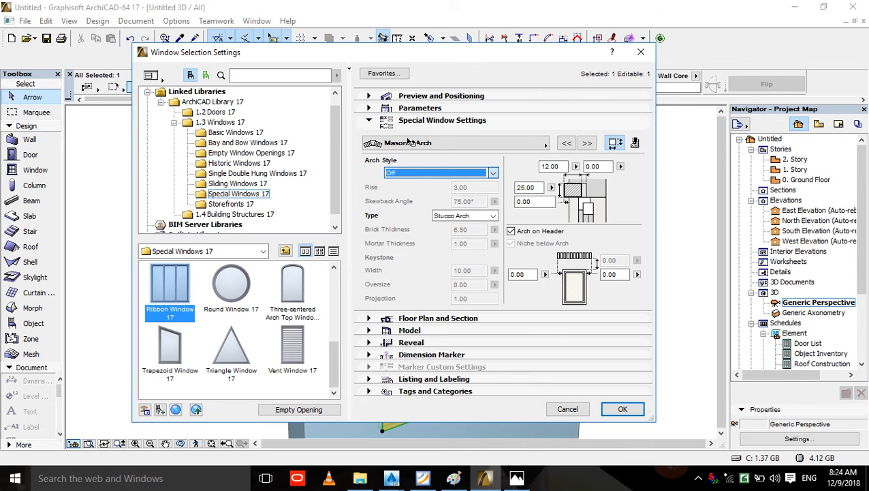
- Set the window's cost to 4000 in the Parameters for Listing and apply the window settings
{"action": "left_click", "coordinate": [587, 145]}
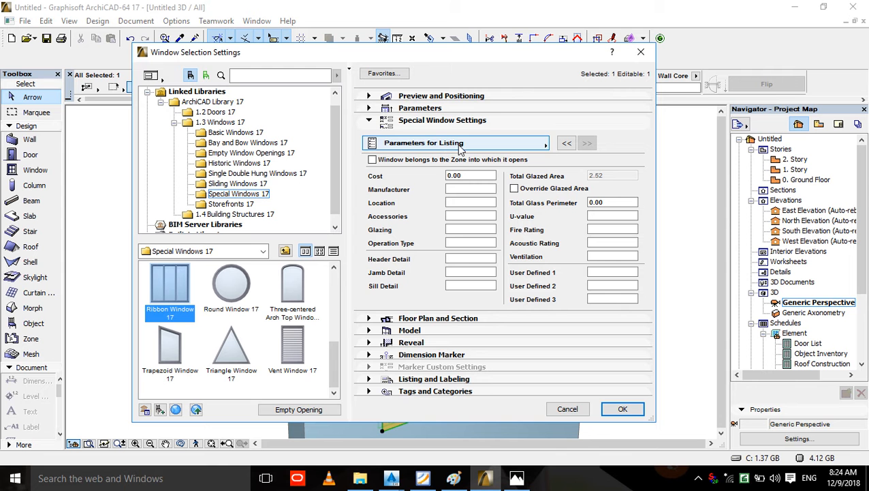
{"action": "left_click", "coordinate": [476, 176]}
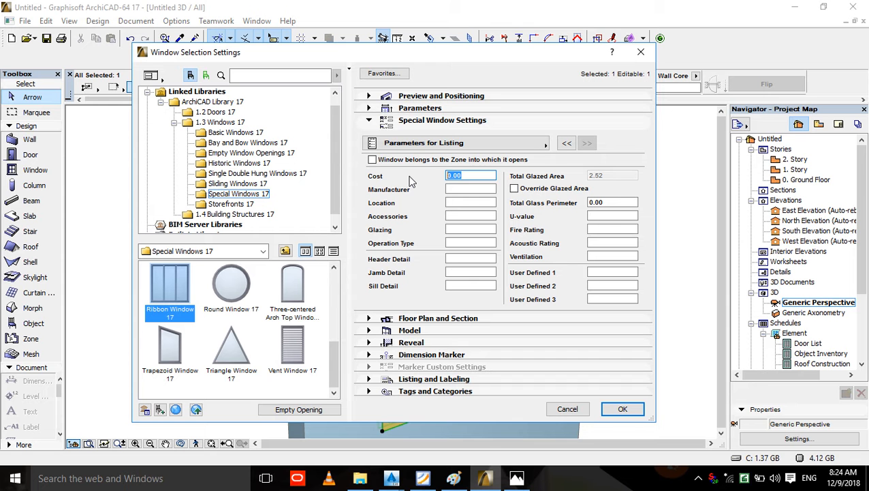
{"action": "type", "text": "4000"}
{"action": "left_click_drag", "start_coordinate": [528, 60], "coordinate": [458, 369]}
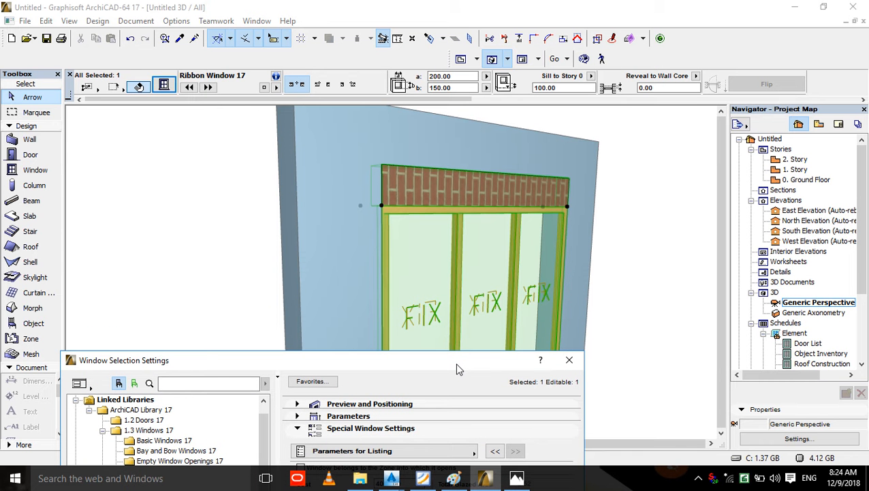
{"action": "left_click_drag", "start_coordinate": [458, 368], "coordinate": [528, 14]}
{"action": "left_click", "coordinate": [590, 365]}
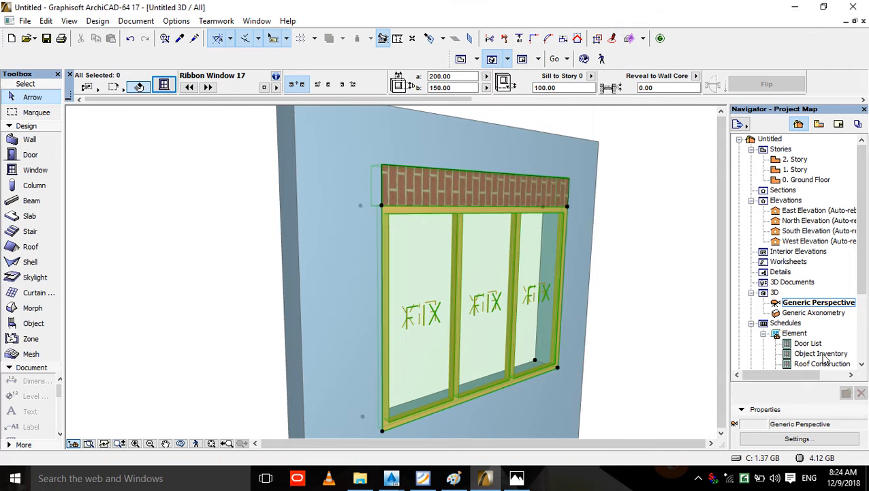
- Open the Door List schedule, view the Window List schedule, and expand the Lists group in the project map
{"action": "scroll", "coordinate": [863, 291], "scroll_direction": "down", "scroll_amount": 4}
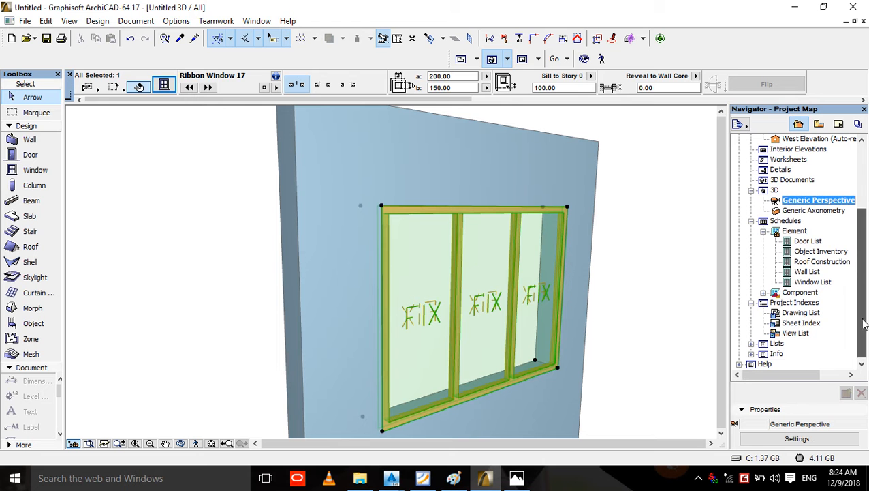
{"action": "left_click", "coordinate": [809, 243]}
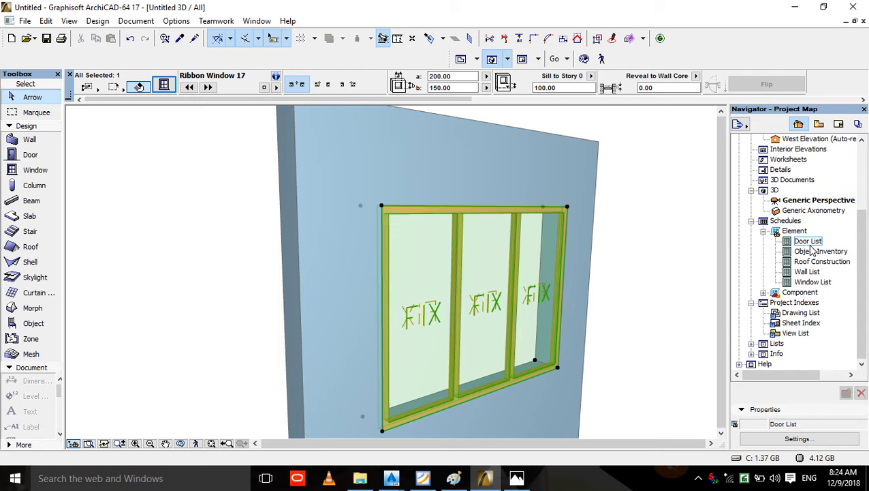
{"action": "double_click", "coordinate": [806, 242]}
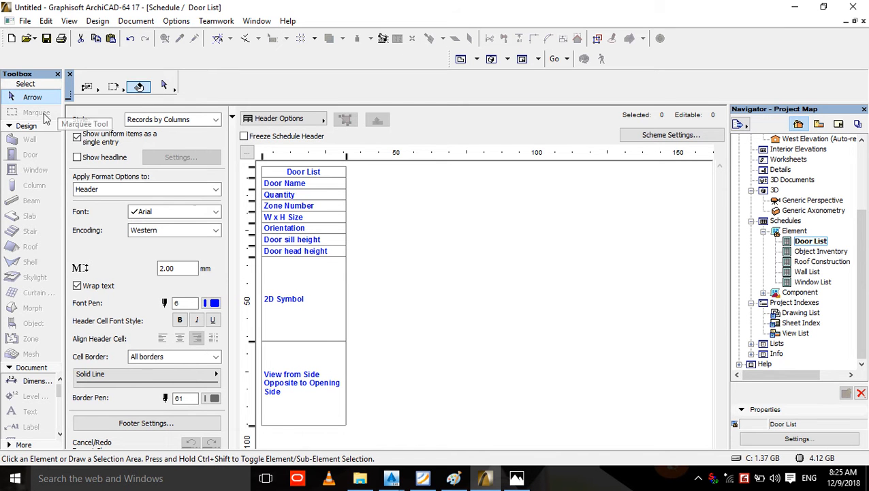
{"action": "double_click", "coordinate": [812, 281]}
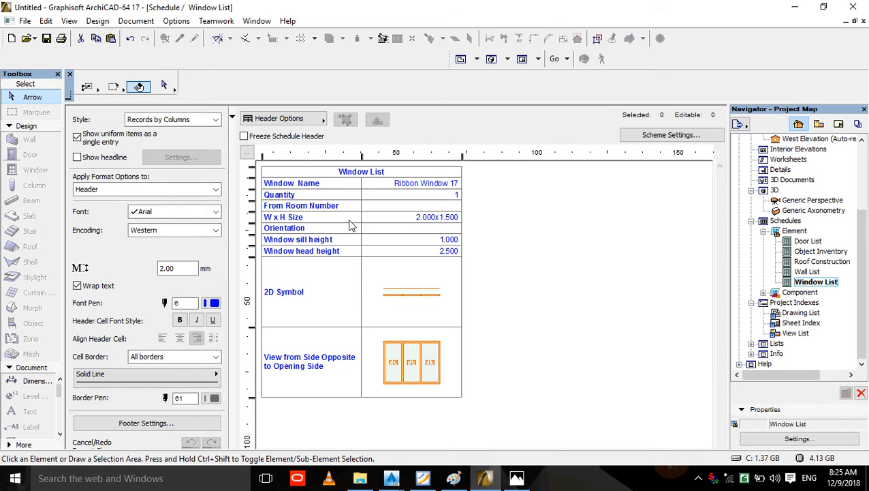
{"action": "left_click", "coordinate": [752, 344]}
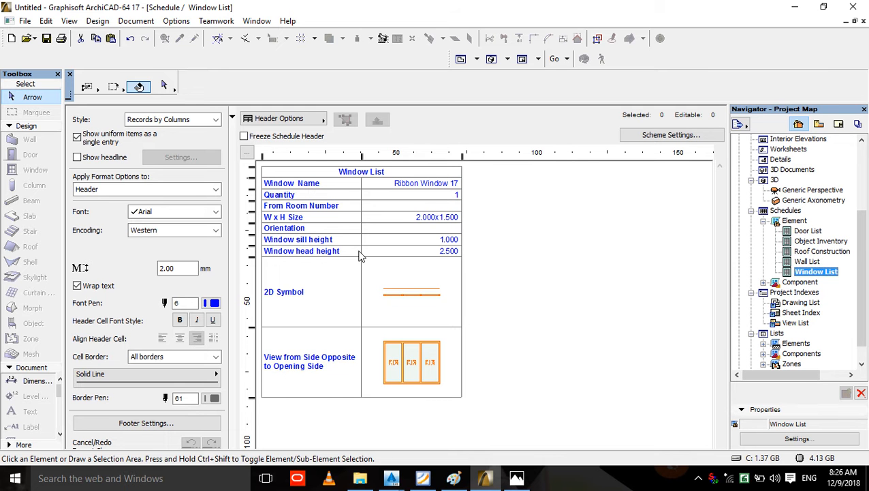
- Look at the print settings for the window schedule and the file commands without printing anything
{"action": "key", "text": "ctrl+p"}
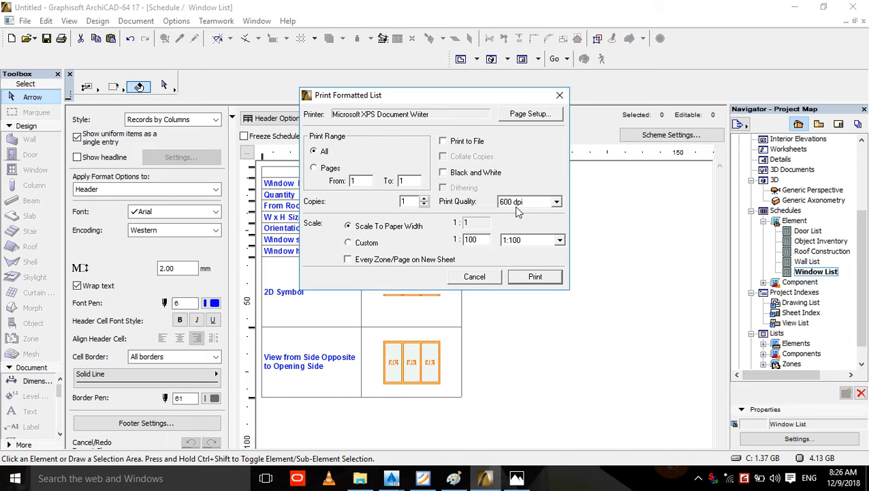
{"action": "left_click", "coordinate": [475, 278]}
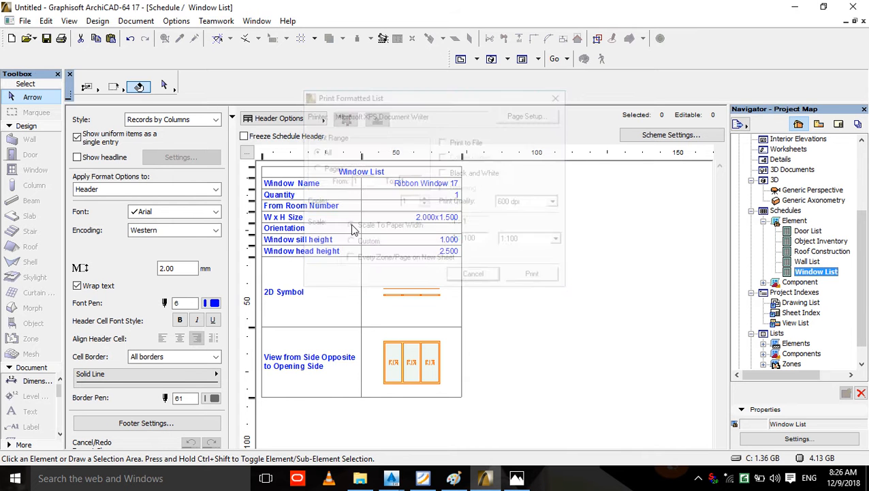
{"action": "left_click", "coordinate": [25, 21]}
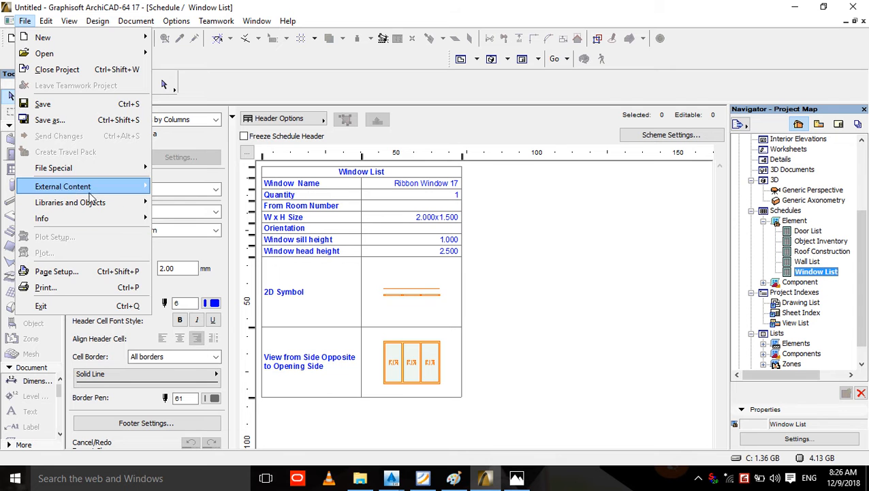
{"action": "left_click", "coordinate": [342, 5]}
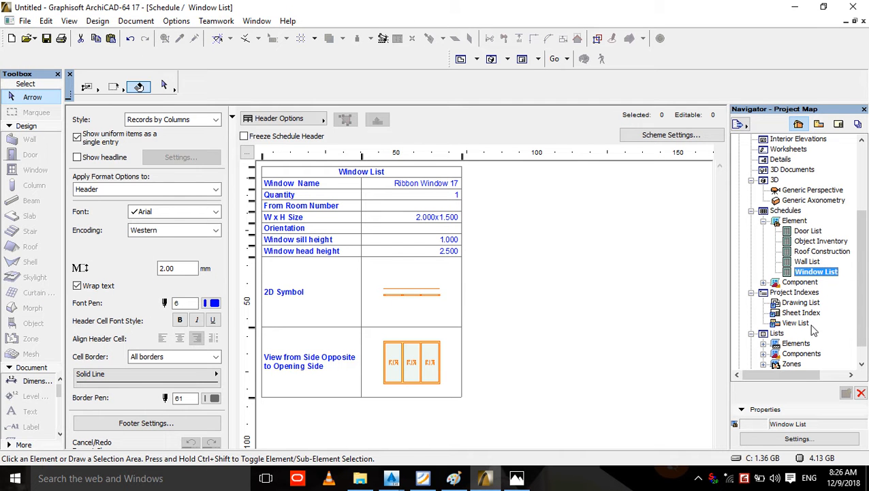
- View the Wall List schedule and return to the Ground Floor plan
{"action": "double_click", "coordinate": [807, 261]}
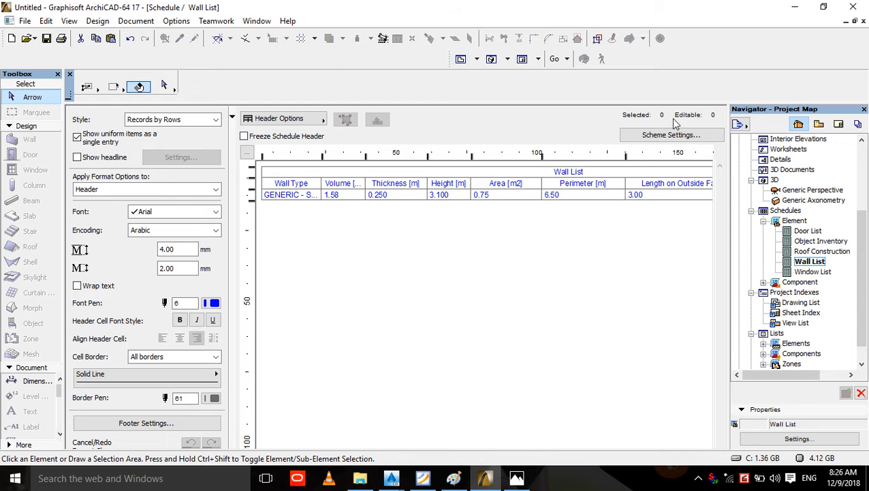
{"action": "left_click_drag", "start_coordinate": [862, 229], "coordinate": [862, 164]}
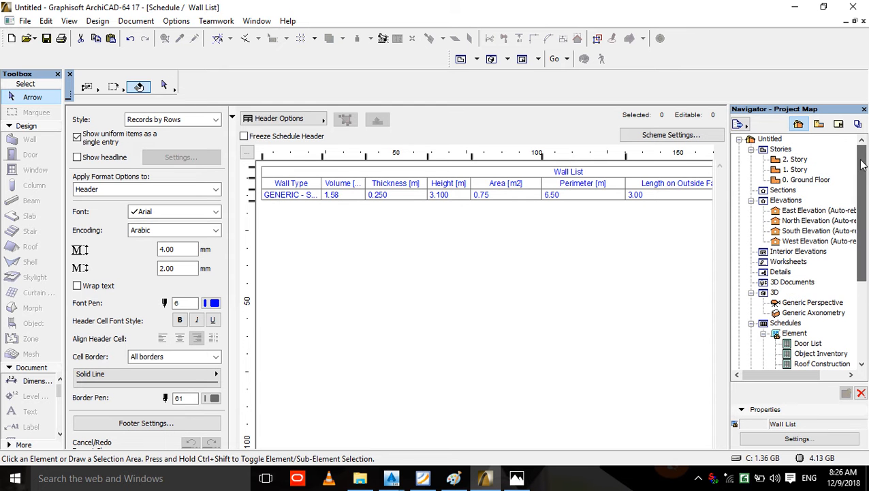
{"action": "double_click", "coordinate": [806, 179]}
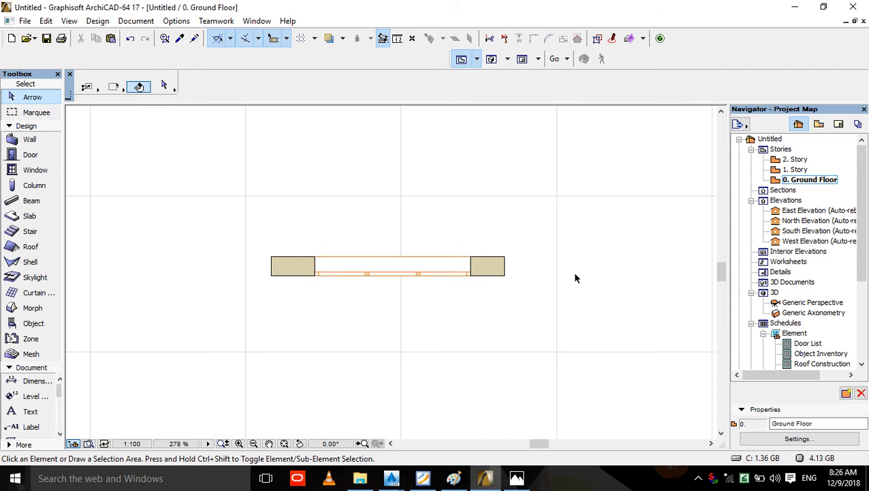
{"action": "middle_click_drag", "start_coordinate": [396, 292], "coordinate": [404, 302]}
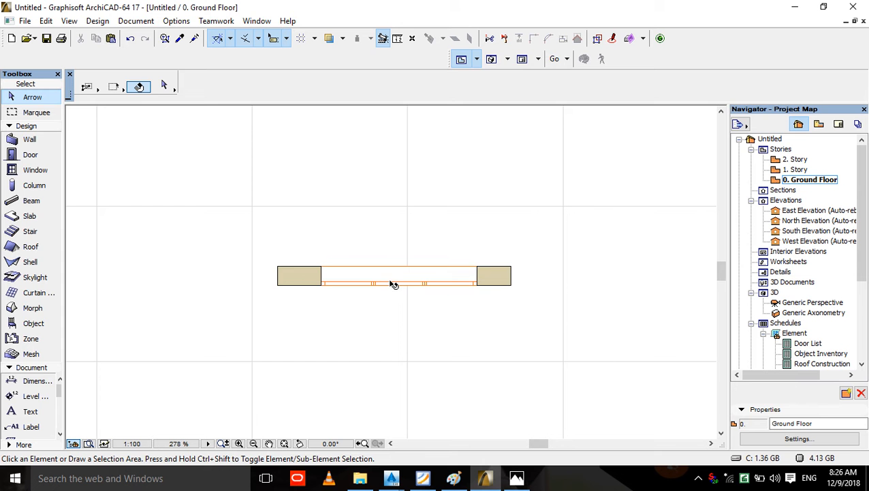
- Return to the 3D view and review the attributes page of the ribbon window's General Settings
{"action": "key", "text": "F3"}
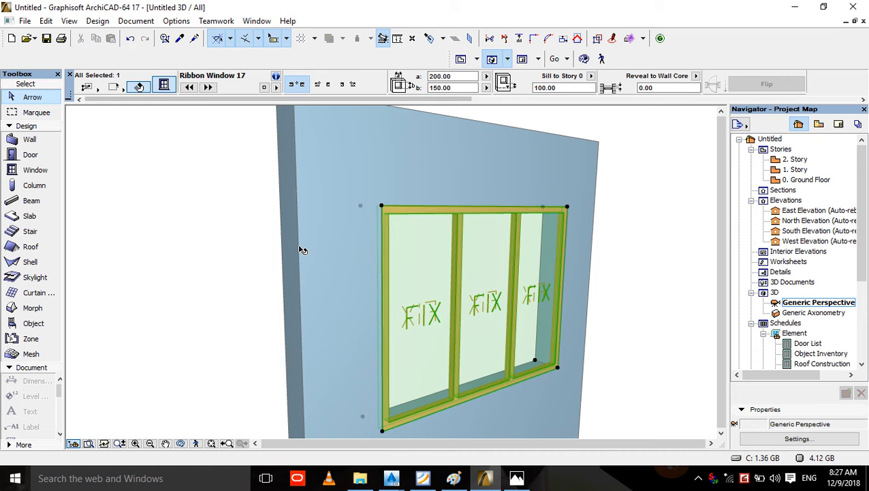
{"action": "key", "text": "ctrl+t"}
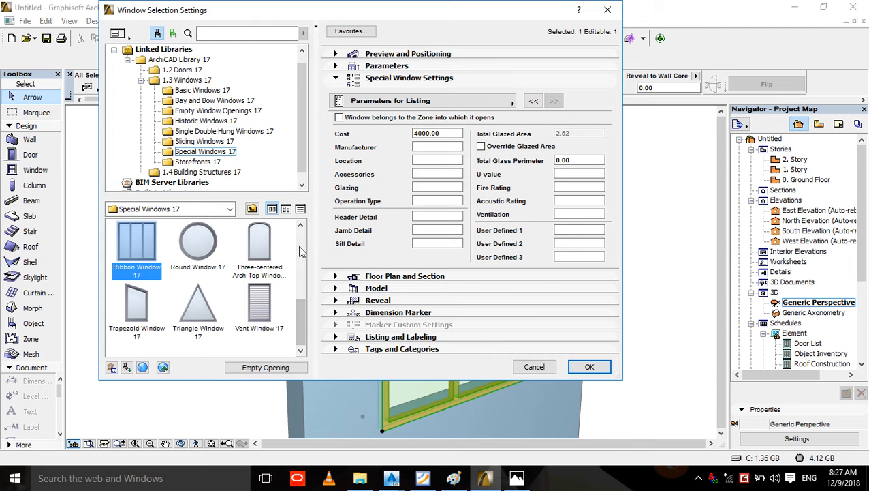
{"action": "left_click", "coordinate": [489, 101]}
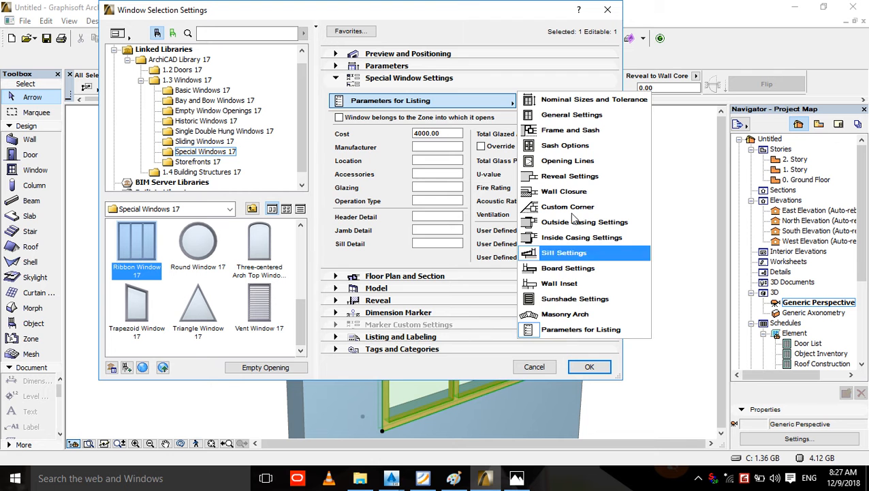
{"action": "left_click", "coordinate": [583, 102]}
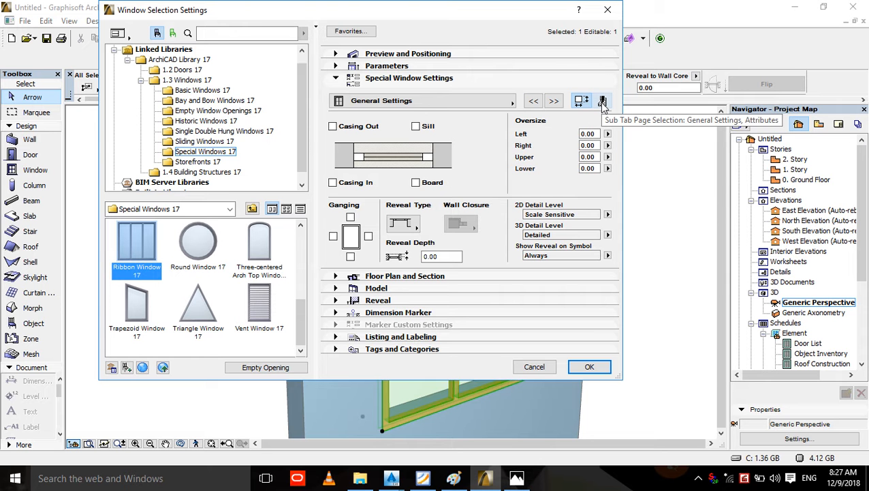
{"action": "left_click", "coordinate": [603, 101]}
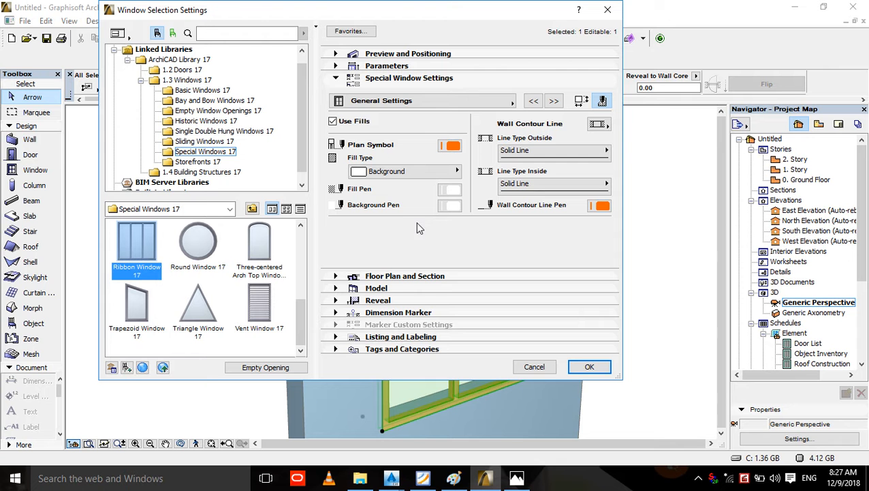
- Set the outside surface of the window frame to Mtl-Nickel in the Frame and Sash attributes
{"action": "left_click", "coordinate": [554, 103]}
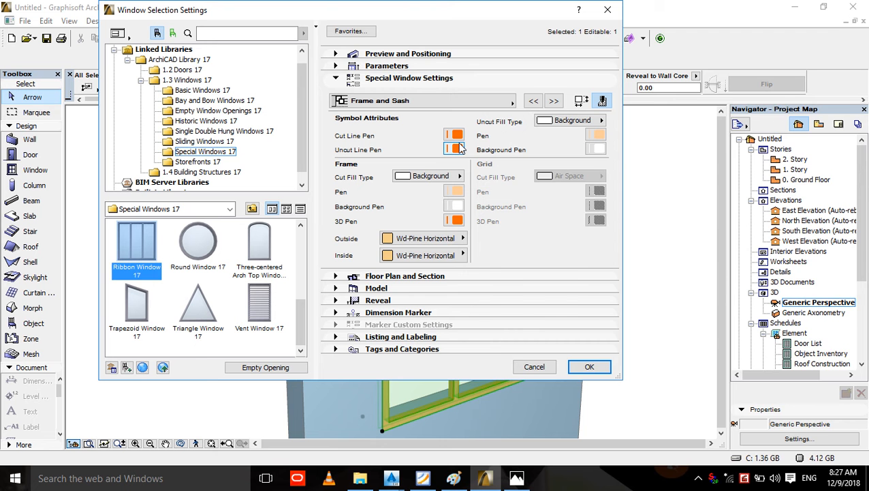
{"action": "left_click", "coordinate": [410, 241]}
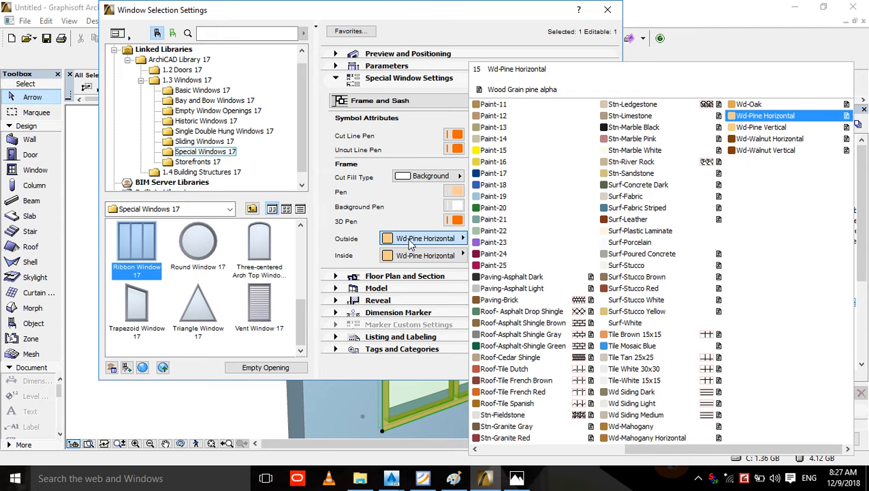
{"action": "left_click_drag", "start_coordinate": [642, 449], "coordinate": [499, 453]}
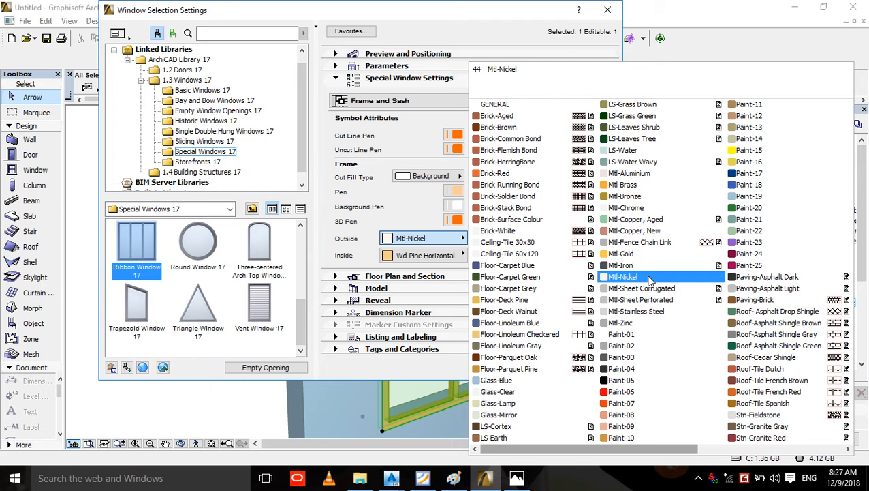
{"action": "left_click", "coordinate": [650, 280]}
- Set both the inside and the outside surface of the window frame to Mtl-Chrome
{"action": "left_click", "coordinate": [446, 255]}
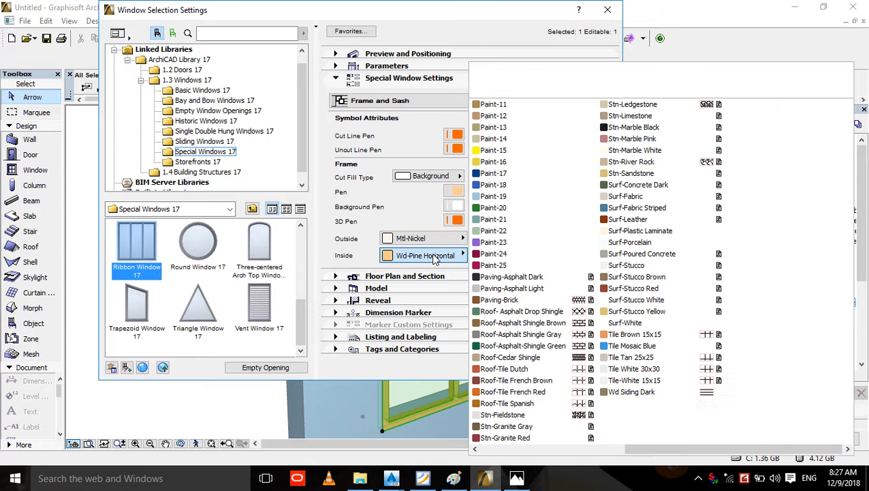
{"action": "left_click_drag", "start_coordinate": [691, 450], "coordinate": [552, 451]}
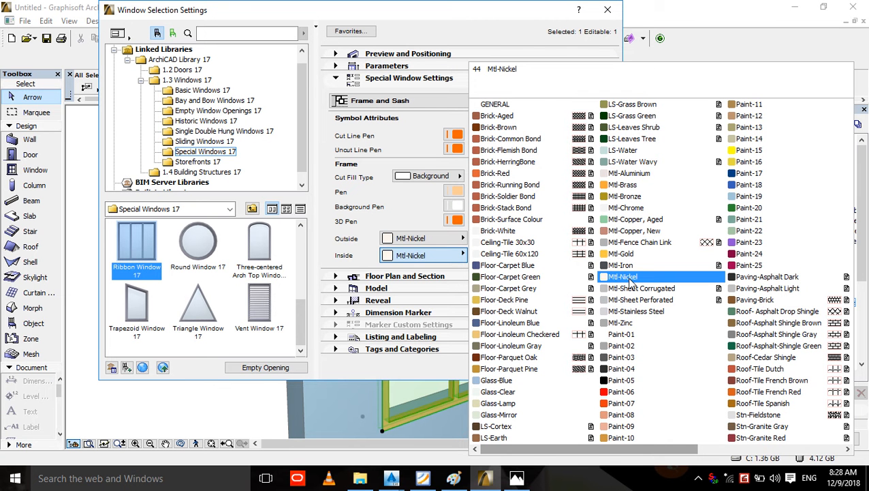
{"action": "left_click", "coordinate": [626, 208]}
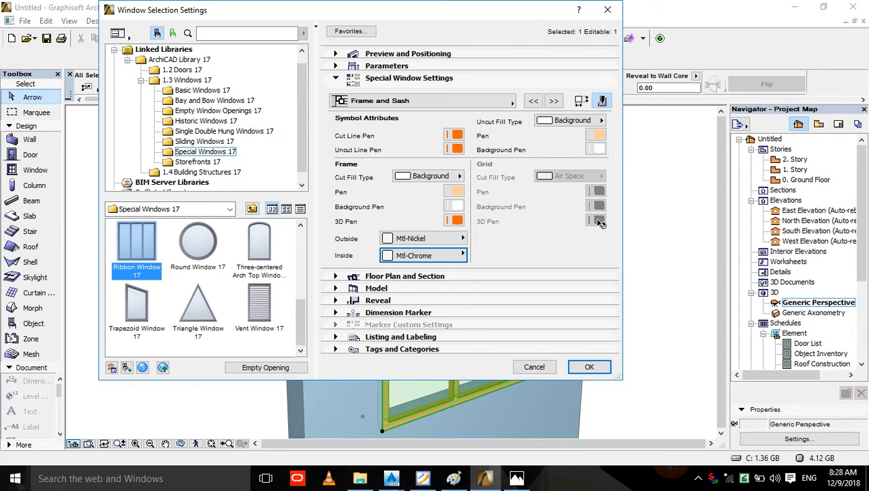
{"action": "left_click", "coordinate": [408, 239]}
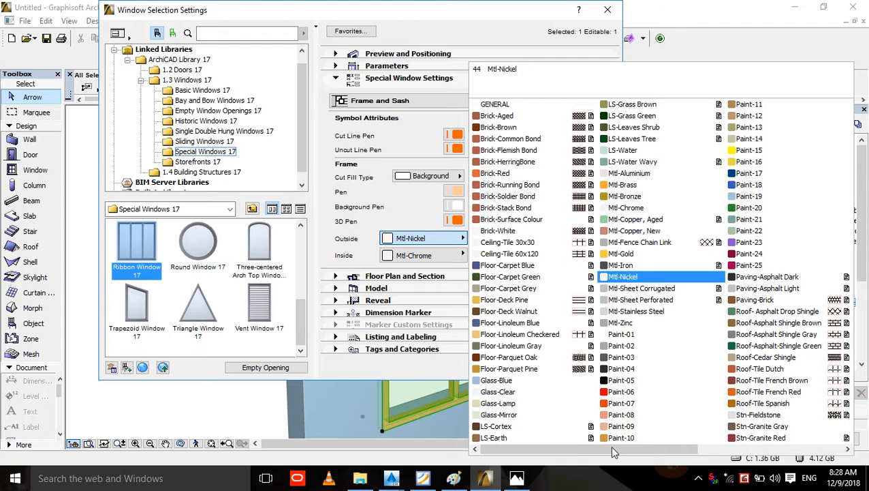
{"action": "left_click", "coordinate": [625, 209]}
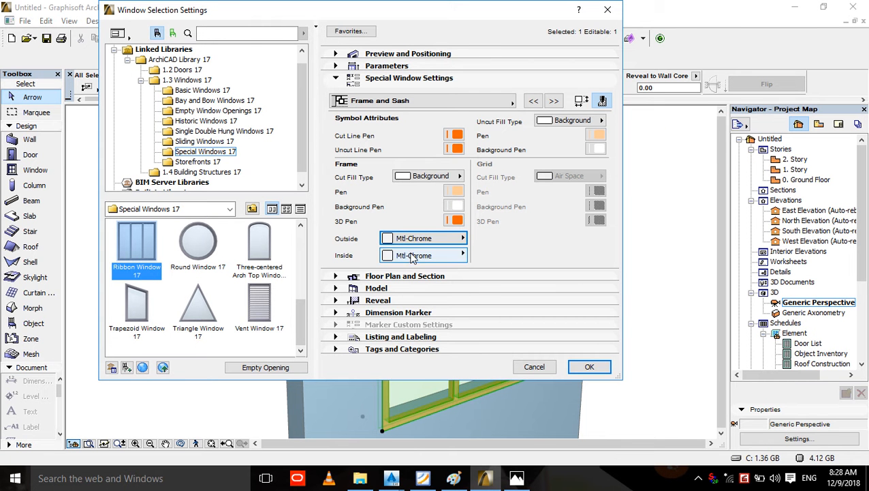
- Set the glass surface in Sash Options to Glass-Blue, apply the window settings and inspect the deselected window in 3D
{"action": "left_click", "coordinate": [554, 101]}
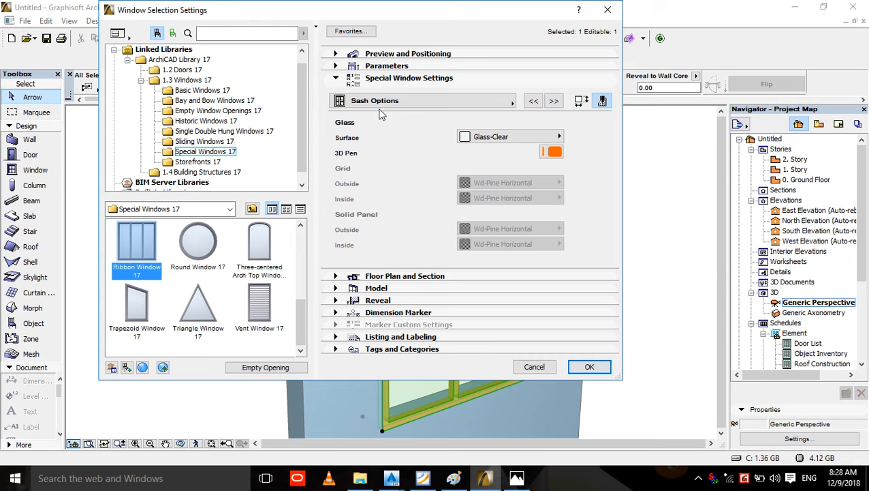
{"action": "left_click", "coordinate": [489, 137]}
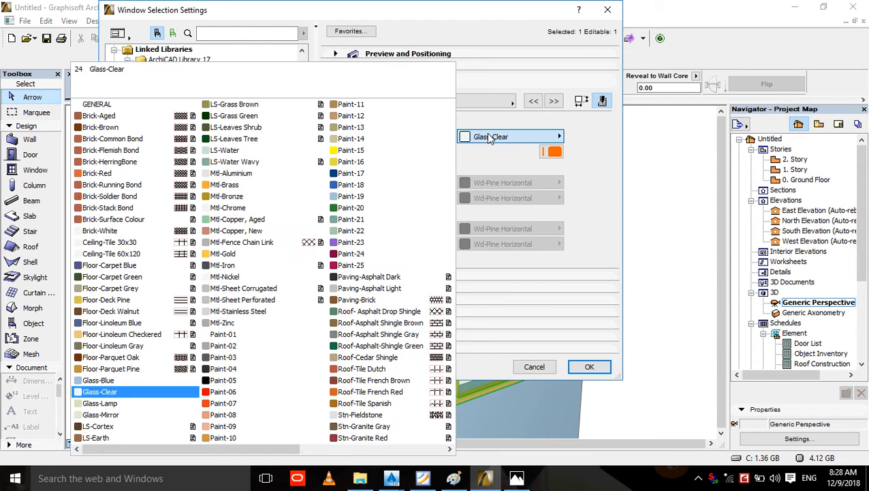
{"action": "left_click", "coordinate": [98, 382]}
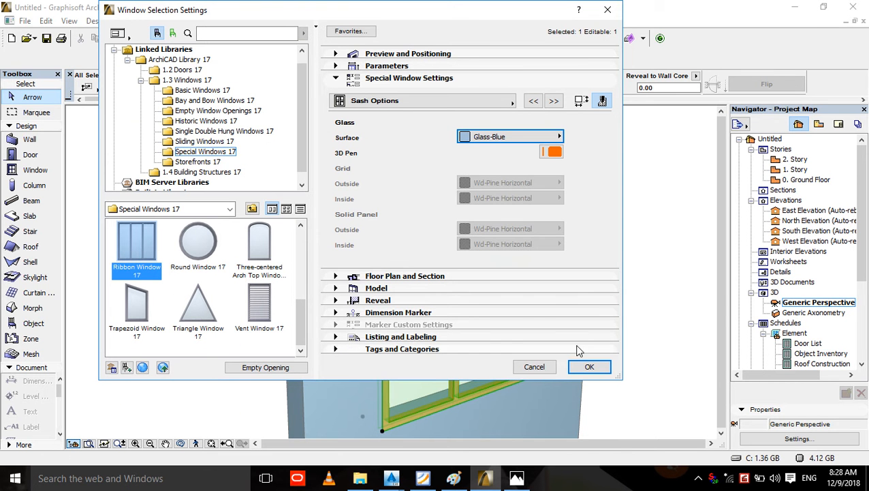
{"action": "left_click", "coordinate": [599, 366]}
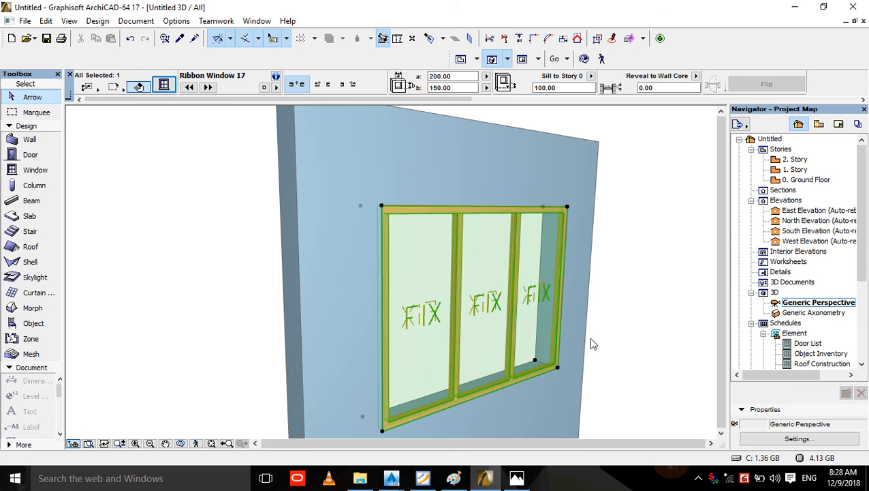
{"action": "left_click", "coordinate": [591, 343]}
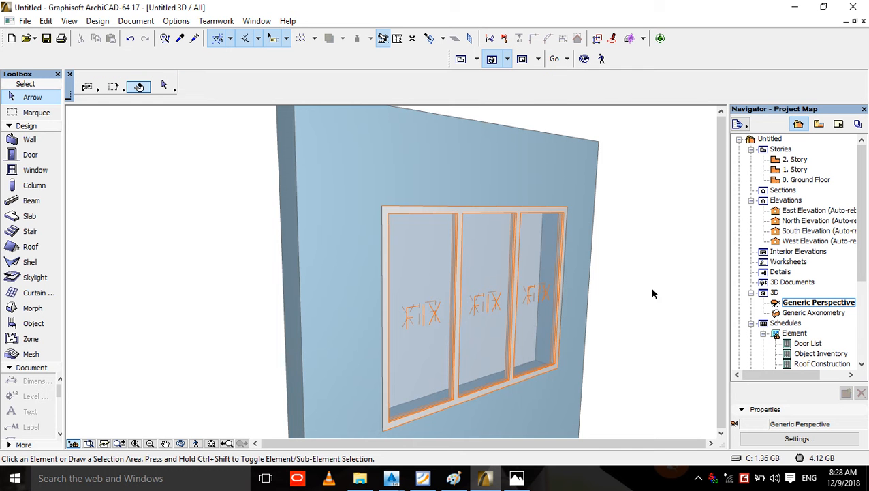
{"action": "middle_click_drag", "start_coordinate": [613, 400], "coordinate": [609, 340], "text": "shift"}
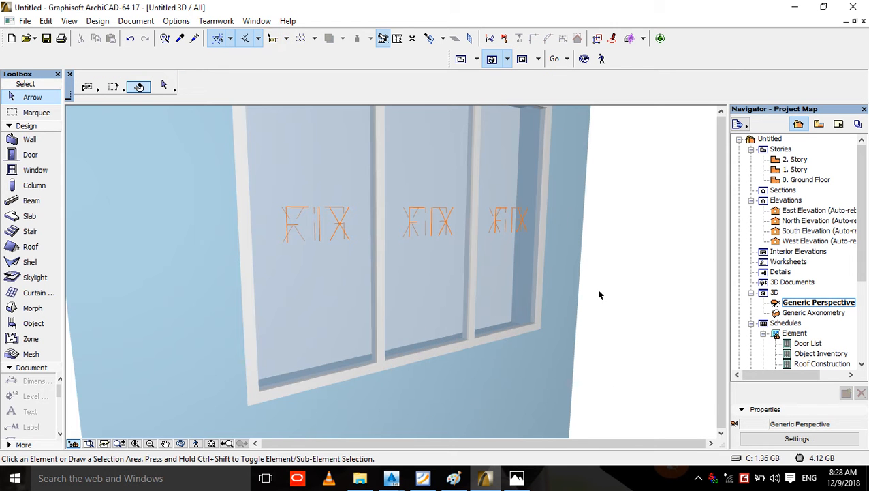
{"action": "middle_click_drag", "start_coordinate": [609, 285], "coordinate": [619, 341]}
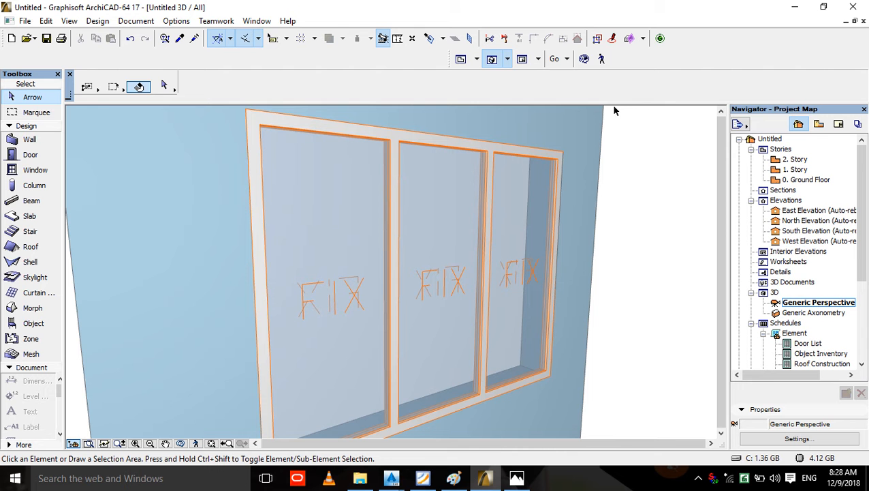
- Open the surface settings from the element attributes and select the Glass-Blue surface for editing
{"action": "left_click", "coordinate": [584, 58]}
{"action": "left_click_drag", "start_coordinate": [610, 169], "coordinate": [549, 225]}
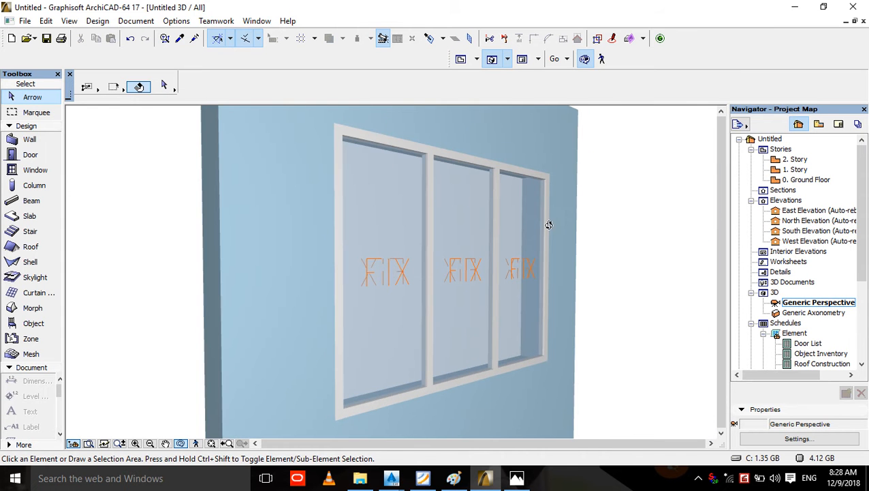
{"action": "left_click", "coordinate": [388, 272]}
{"action": "left_click", "coordinate": [176, 20]}
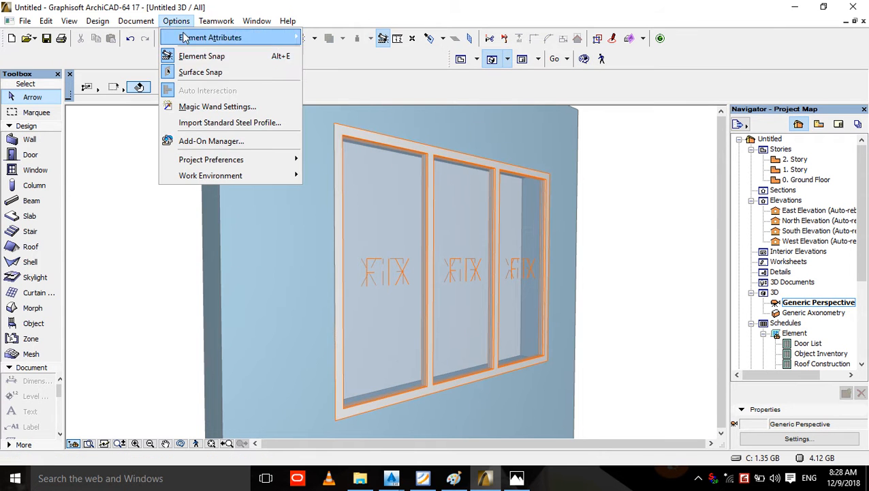
{"action": "left_click", "coordinate": [515, 159]}
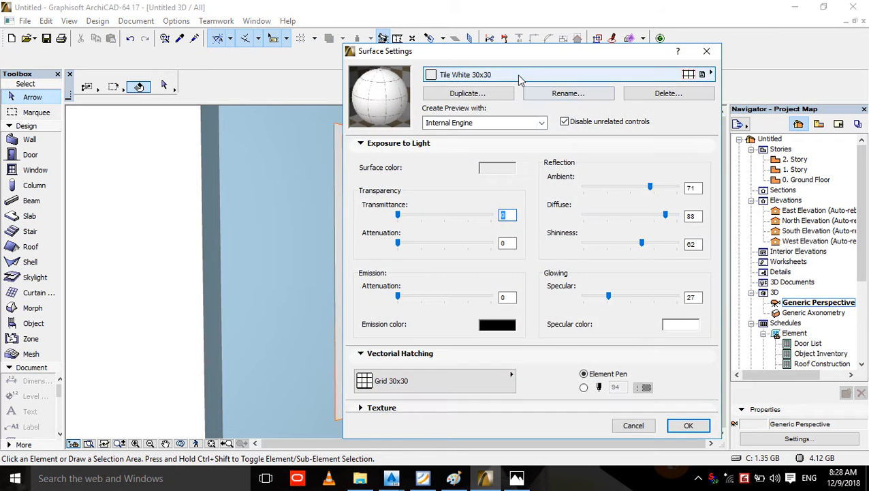
{"action": "left_click", "coordinate": [470, 75]}
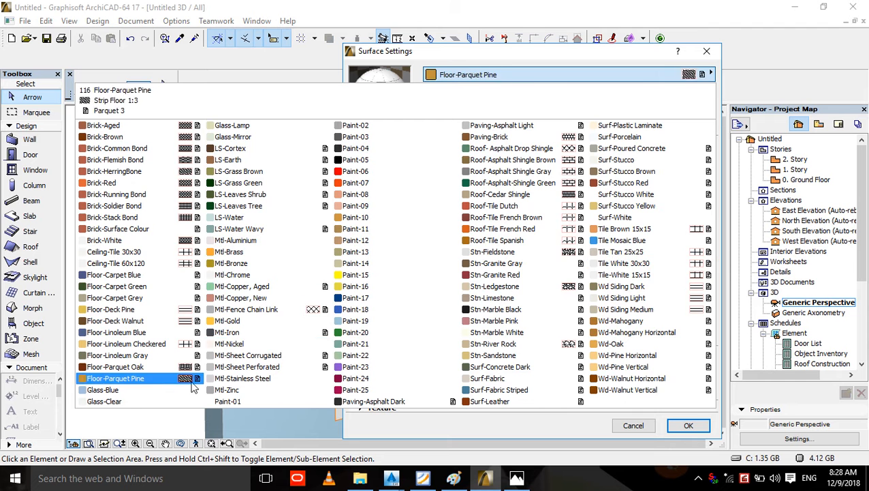
{"action": "left_click", "coordinate": [131, 391]}
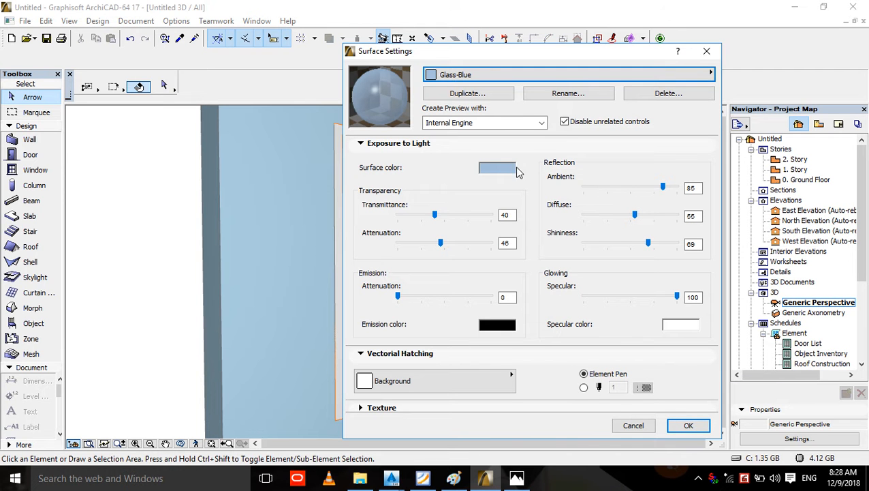
- Change the surface color of Glass-Blue to a medium blue with Red 54, Green 141 and Blue 205
{"action": "left_click", "coordinate": [508, 173]}
{"action": "left_click_drag", "start_coordinate": [498, 175], "coordinate": [571, 170]}
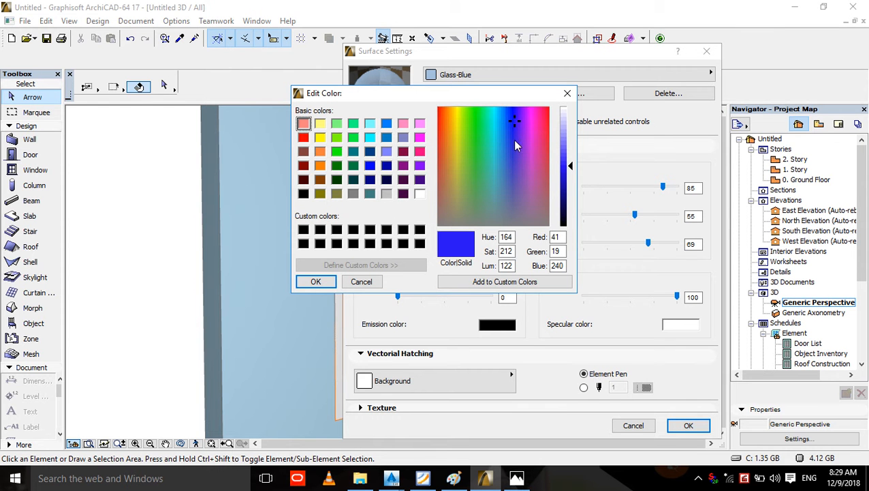
{"action": "left_click_drag", "start_coordinate": [513, 139], "coordinate": [501, 155]}
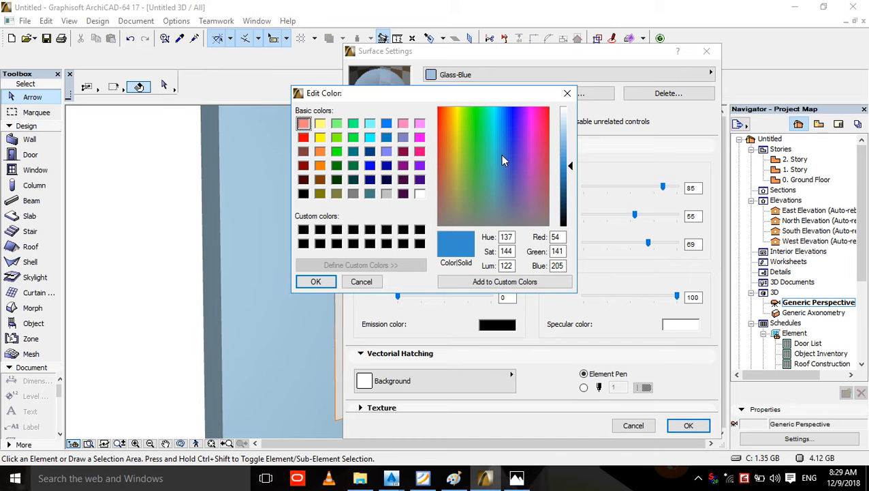
{"action": "left_click", "coordinate": [315, 281]}
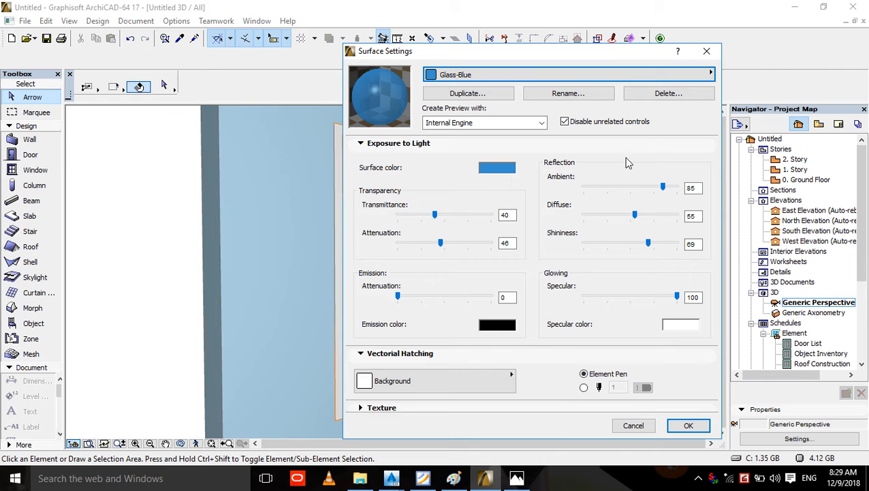
- Set the transmittance of Glass-Blue to 50 and apply the surface settings
{"action": "left_click", "coordinate": [436, 215]}
{"action": "left_click_drag", "start_coordinate": [421, 213], "coordinate": [443, 213]}
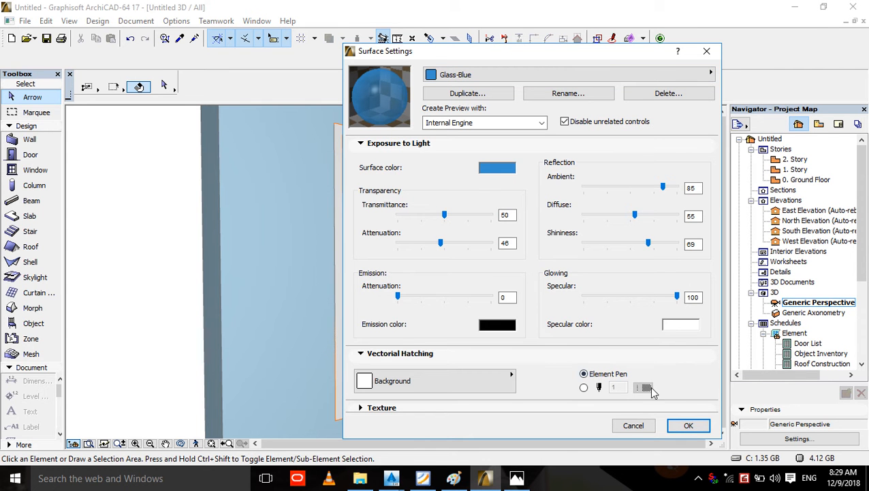
{"action": "left_click", "coordinate": [680, 424]}
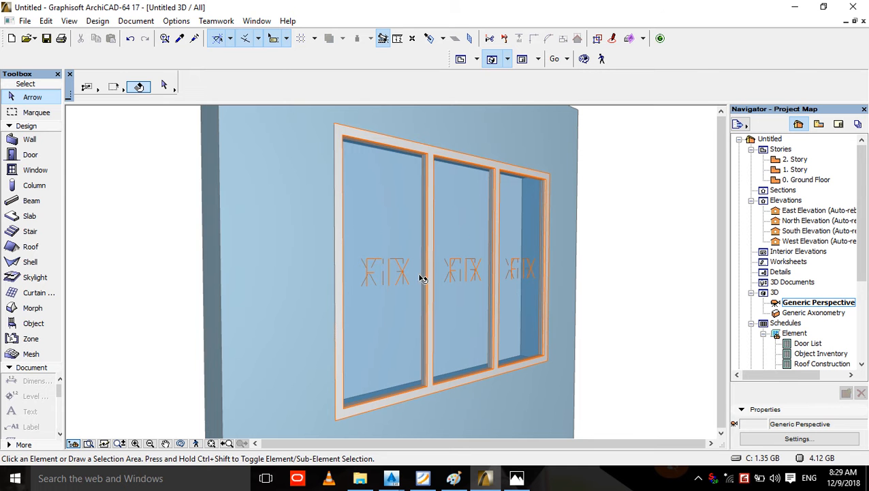
- Override all the surfaces of the wall around the window with Paint-16 and apply the wall settings
{"action": "left_click", "coordinate": [247, 240]}
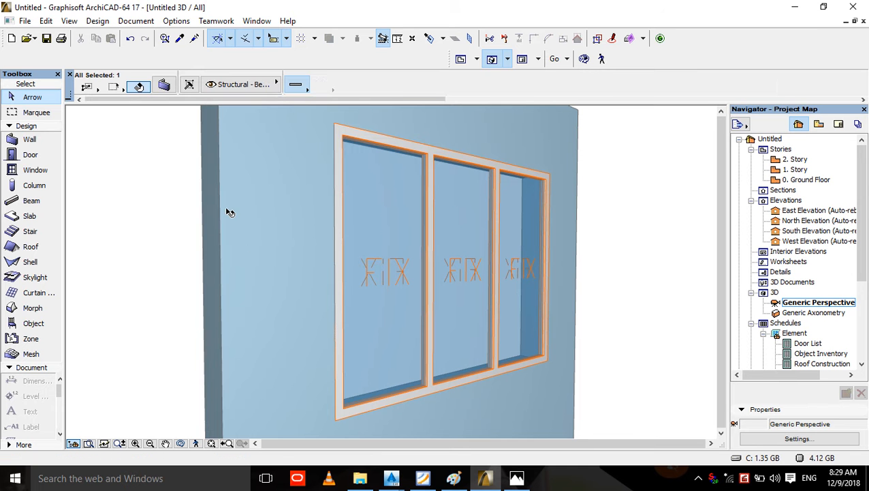
{"action": "left_click", "coordinate": [165, 85]}
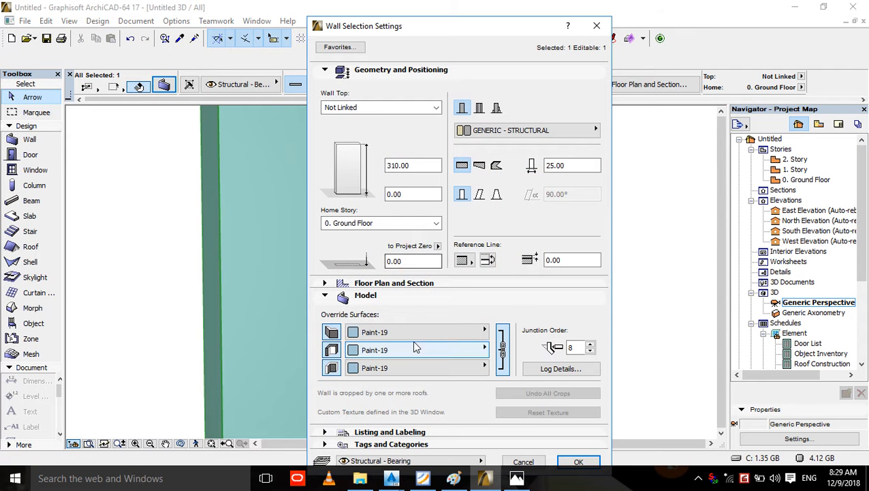
{"action": "left_click", "coordinate": [417, 332]}
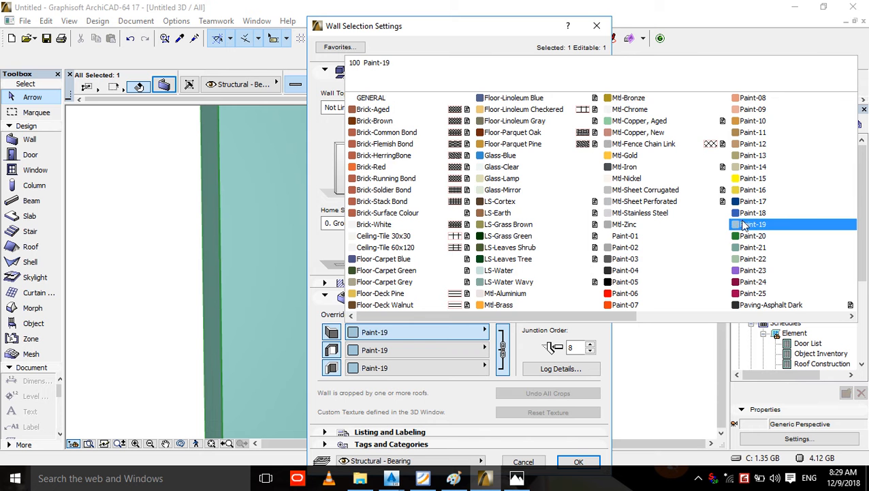
{"action": "left_click", "coordinate": [749, 189]}
{"action": "left_click", "coordinate": [578, 461]}
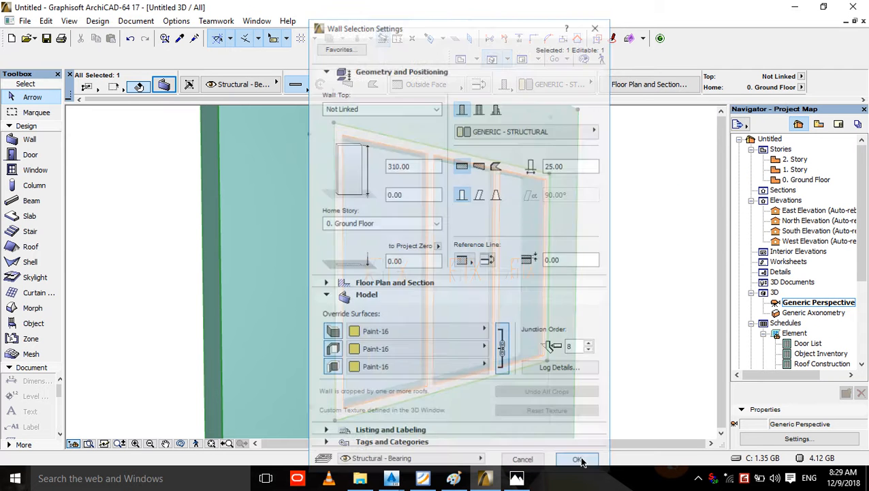
- Deselect the wall and inspect its paint and the window glass from both sides in 3D
{"action": "scroll", "coordinate": [524, 320], "scroll_direction": "down", "scroll_amount": 2}
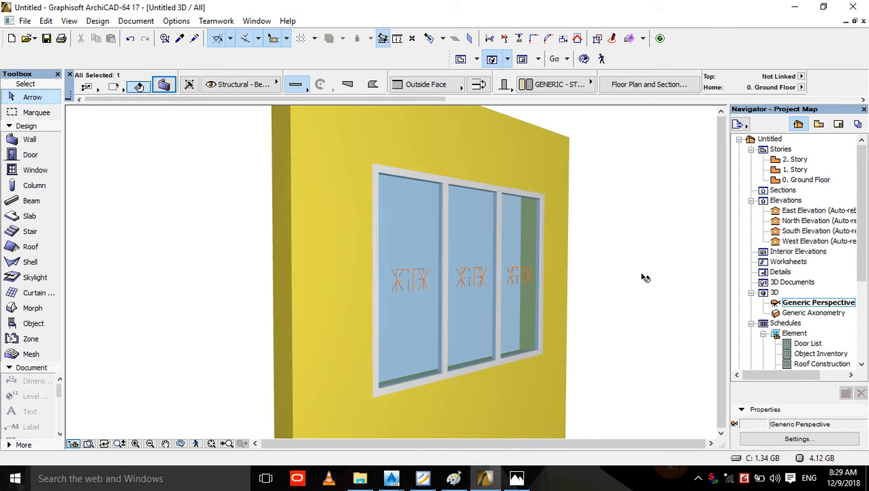
{"action": "scroll", "coordinate": [648, 150], "scroll_direction": "up", "scroll_amount": 2}
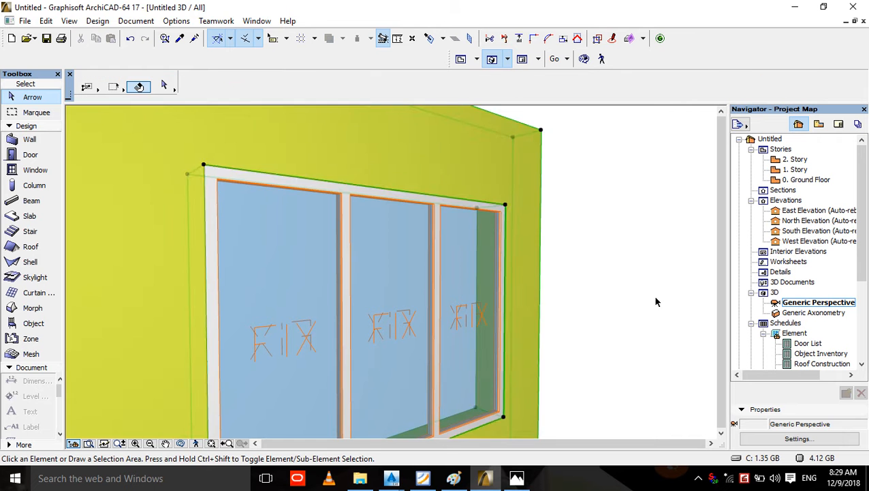
{"action": "left_click", "coordinate": [656, 302]}
{"action": "left_click", "coordinate": [584, 59]}
{"action": "left_click_drag", "start_coordinate": [537, 167], "coordinate": [580, 377]}
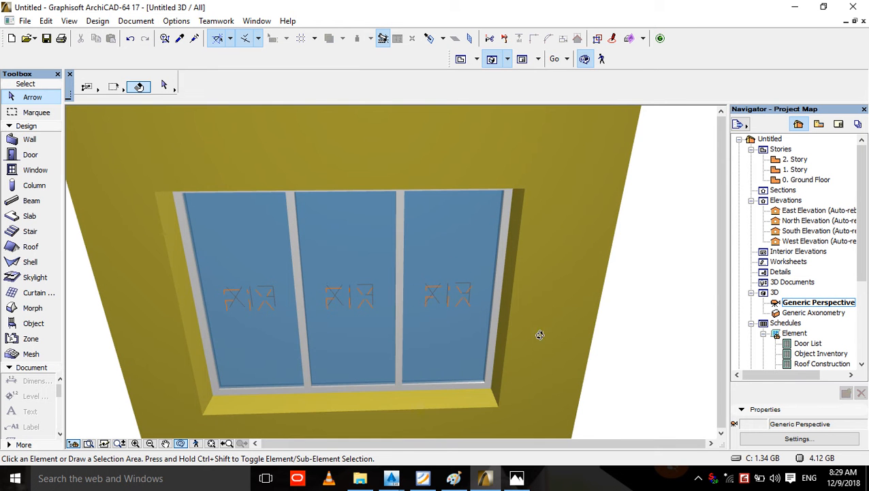
{"action": "left_click_drag", "start_coordinate": [539, 334], "coordinate": [324, 283]}
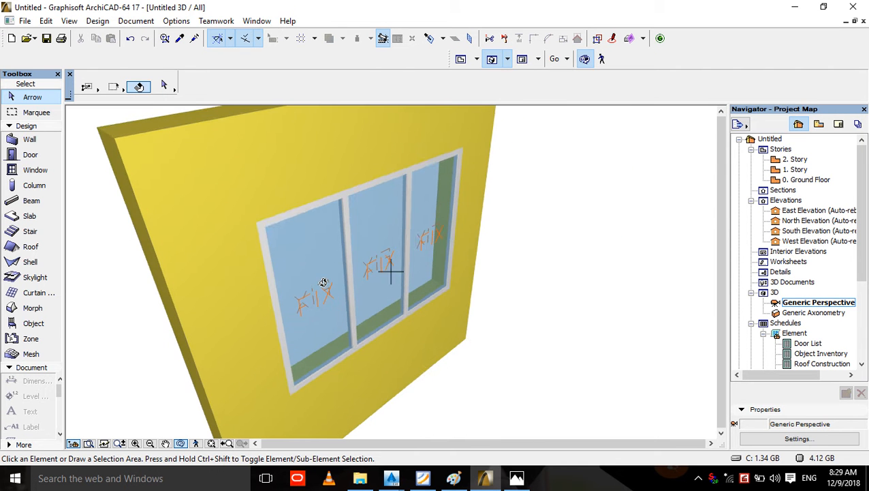
{"action": "scroll", "coordinate": [281, 276], "scroll_direction": "down", "scroll_amount": 4}
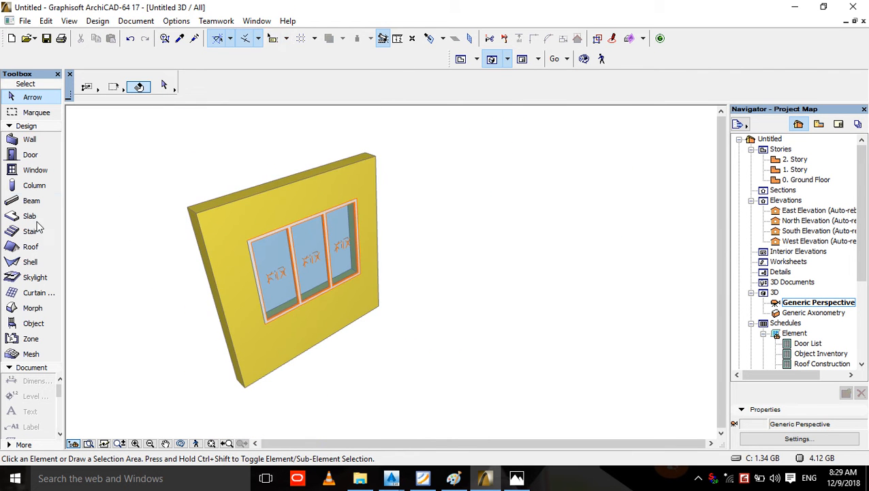
{"action": "left_click", "coordinate": [31, 200]}
{"action": "left_click", "coordinate": [393, 398]}
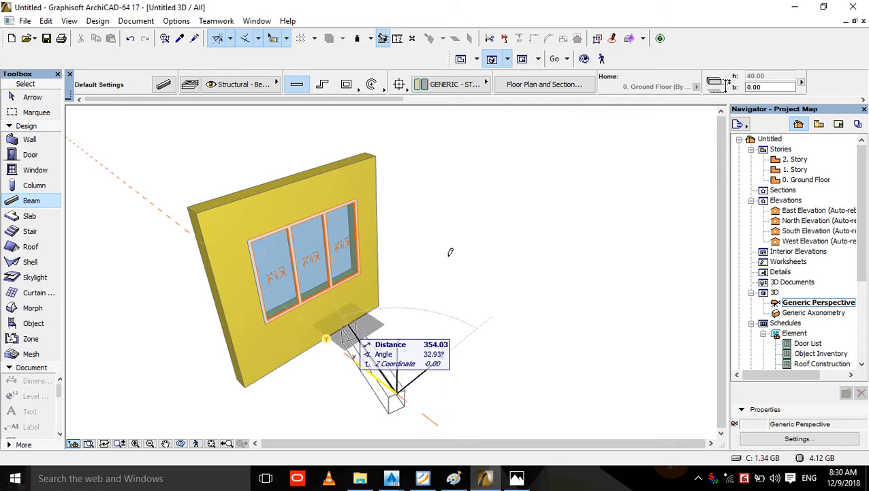
{"action": "key", "text": "Escape"}
- Place a column in front of the wall and inspect it through the window glass from several angles
{"action": "left_click", "coordinate": [41, 189]}
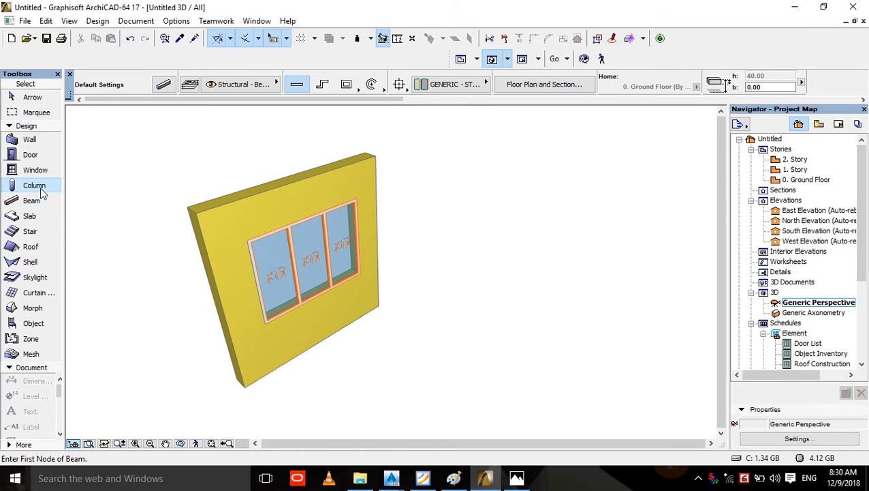
{"action": "left_click", "coordinate": [393, 398]}
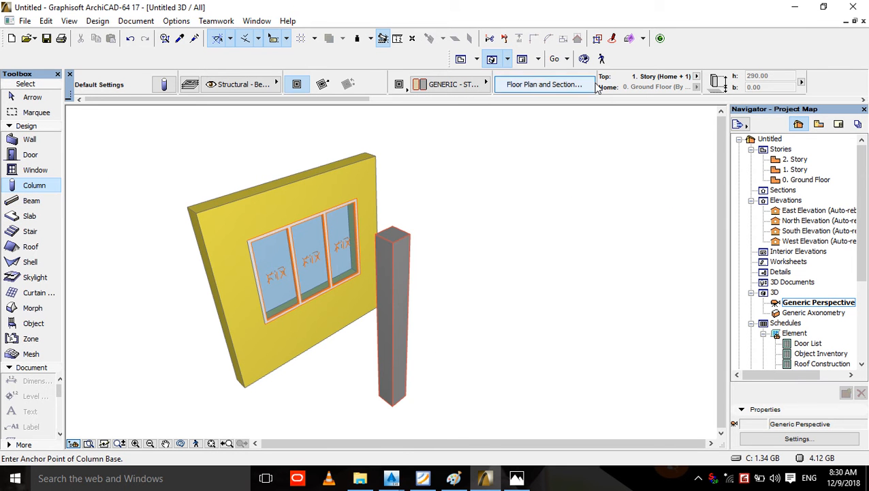
{"action": "left_click", "coordinate": [584, 59]}
{"action": "left_click_drag", "start_coordinate": [292, 309], "coordinate": [608, 286]}
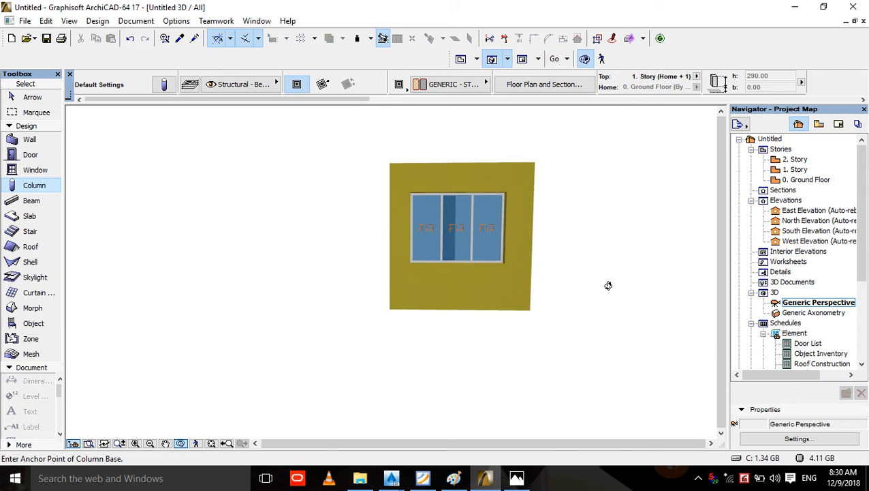
{"action": "middle_click_drag", "start_coordinate": [519, 249], "coordinate": [515, 338]}
{"action": "scroll", "coordinate": [486, 338], "scroll_direction": "up", "scroll_amount": 4}
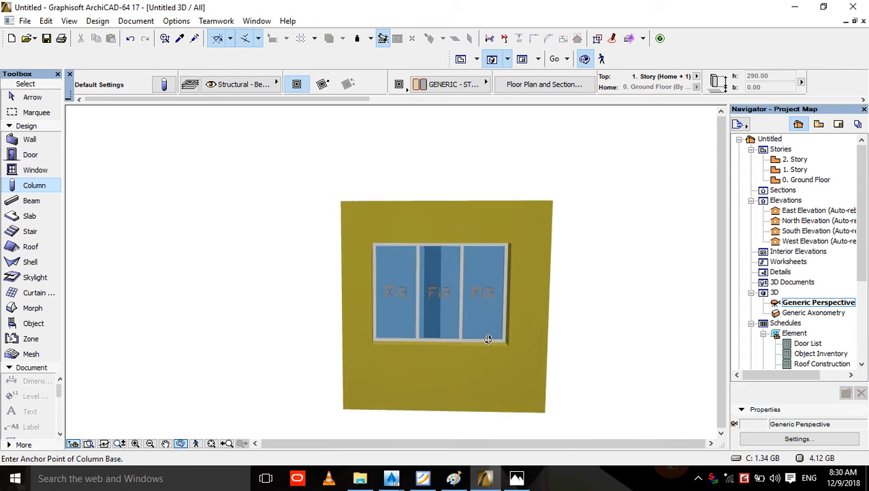
{"action": "left_click_drag", "start_coordinate": [430, 362], "coordinate": [375, 306]}
{"action": "scroll", "coordinate": [384, 269], "scroll_direction": "up", "scroll_amount": 2}
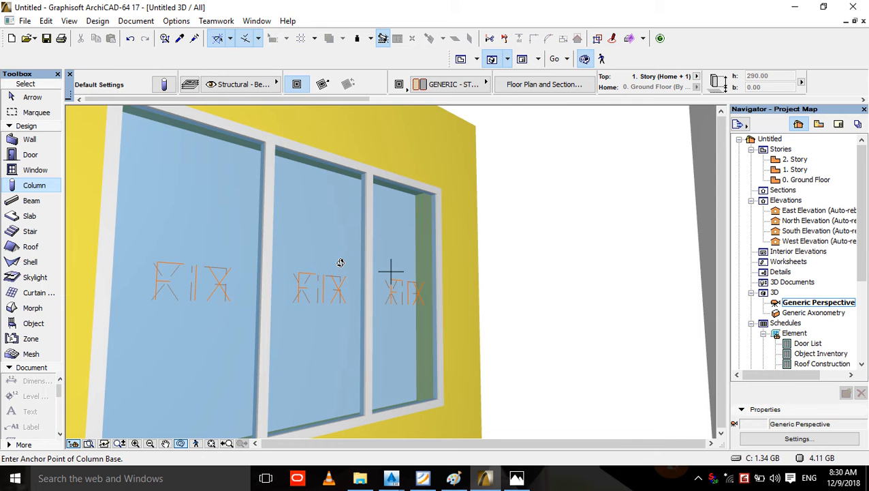
{"action": "scroll", "coordinate": [341, 262], "scroll_direction": "down", "scroll_amount": 4}
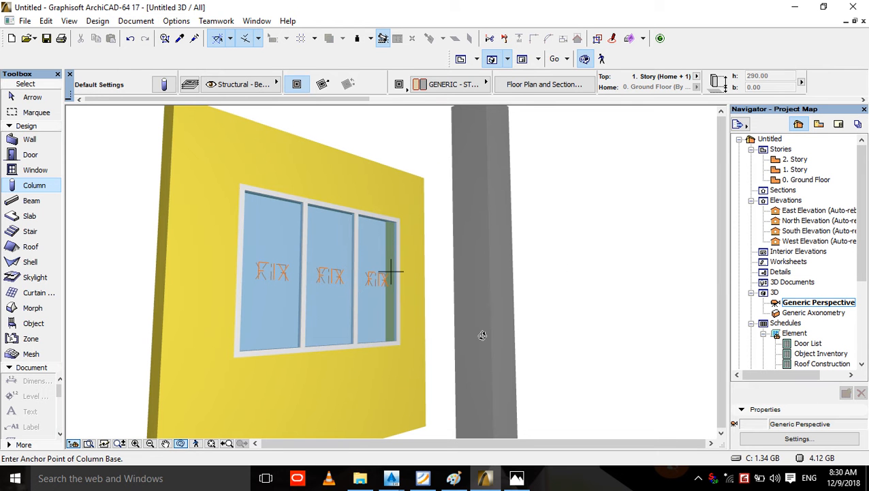
- Leave the column placement and delete the column beside the wall
{"action": "key", "text": "Escape"}
{"action": "key", "text": "shift"}
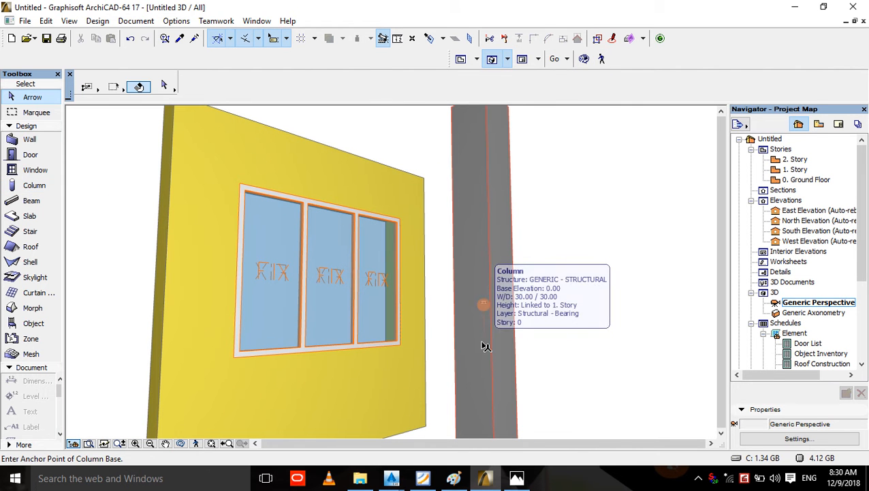
{"action": "left_click", "coordinate": [484, 347]}
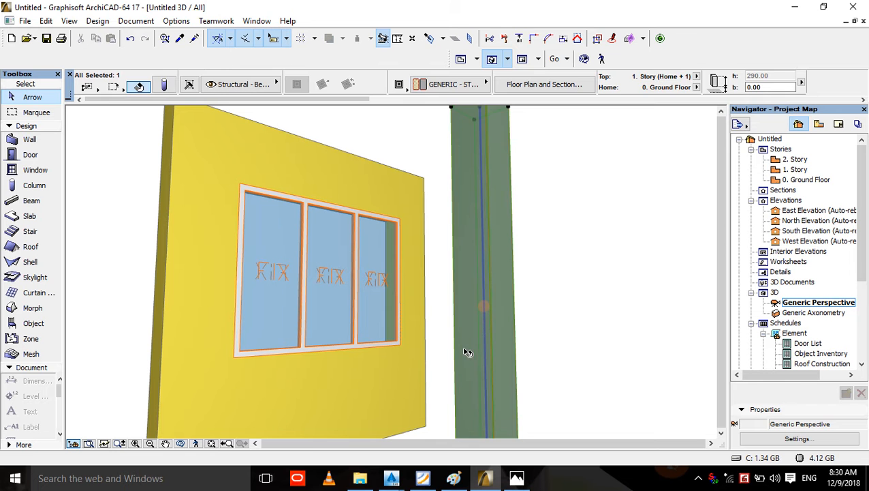
{"action": "key", "text": "Delete"}
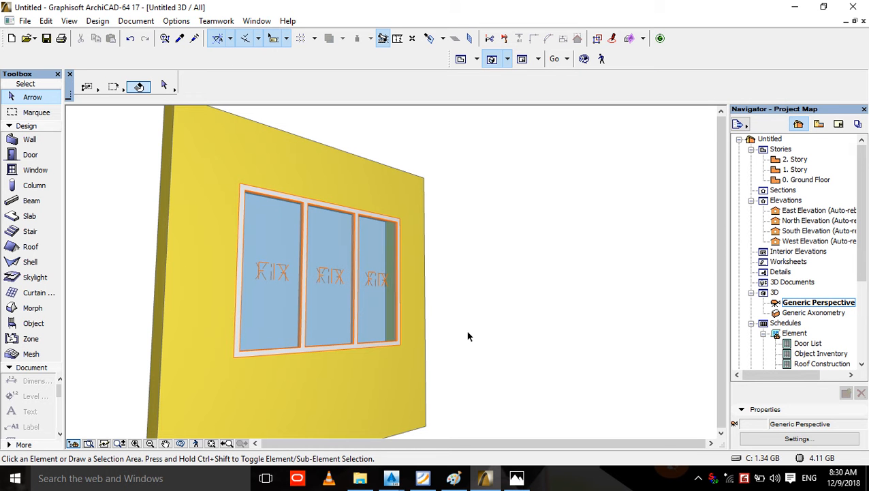
- Return to the ground floor plan and delete the wall together with its window
{"action": "key", "text": "F2"}
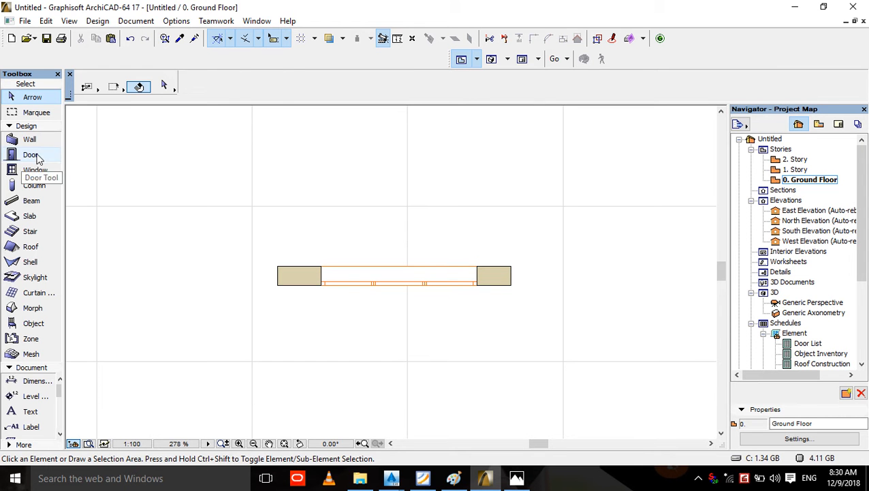
{"action": "left_click", "coordinate": [37, 170]}
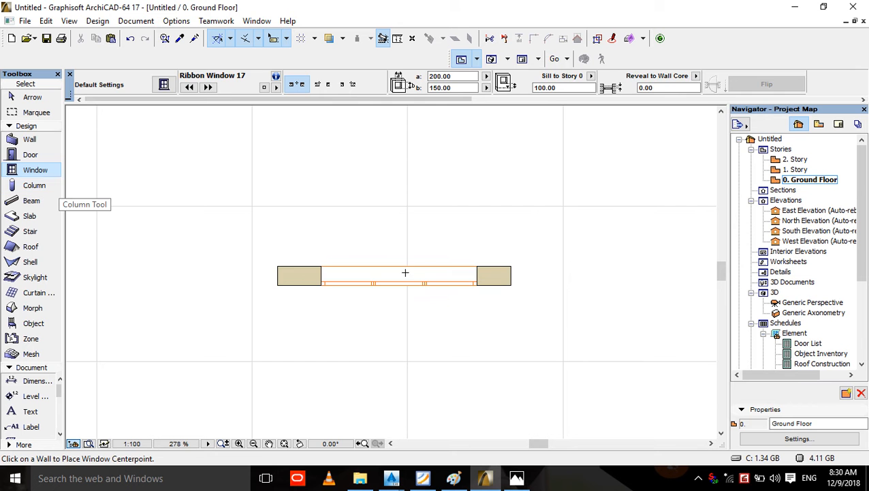
{"action": "key", "text": "Escape"}
{"action": "left_click_drag", "start_coordinate": [536, 233], "coordinate": [252, 302]}
{"action": "key", "text": "Delete"}
- Open the default settings of the Column tool and set the column top to Not Linked
{"action": "left_click", "coordinate": [34, 185]}
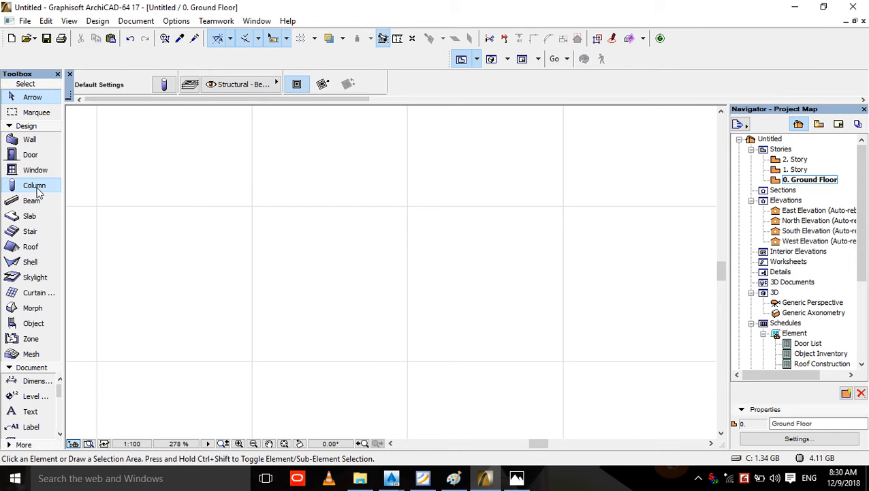
{"action": "left_click", "coordinate": [163, 85]}
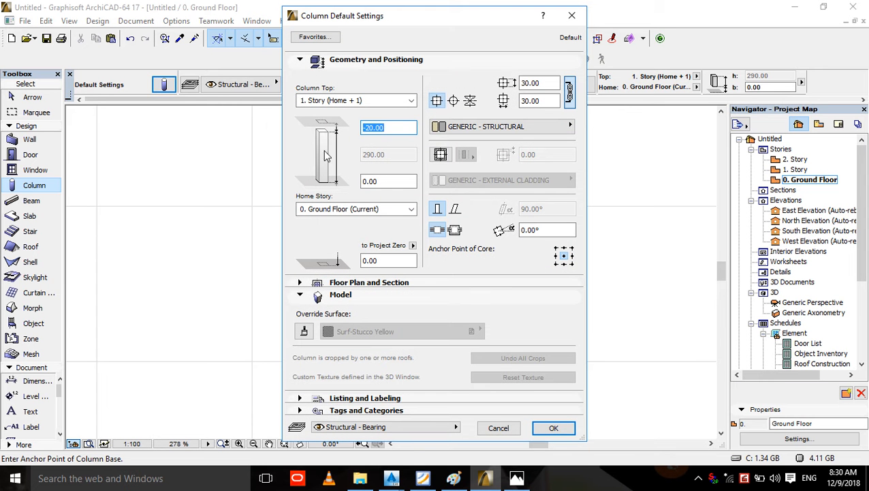
{"action": "left_click", "coordinate": [381, 101]}
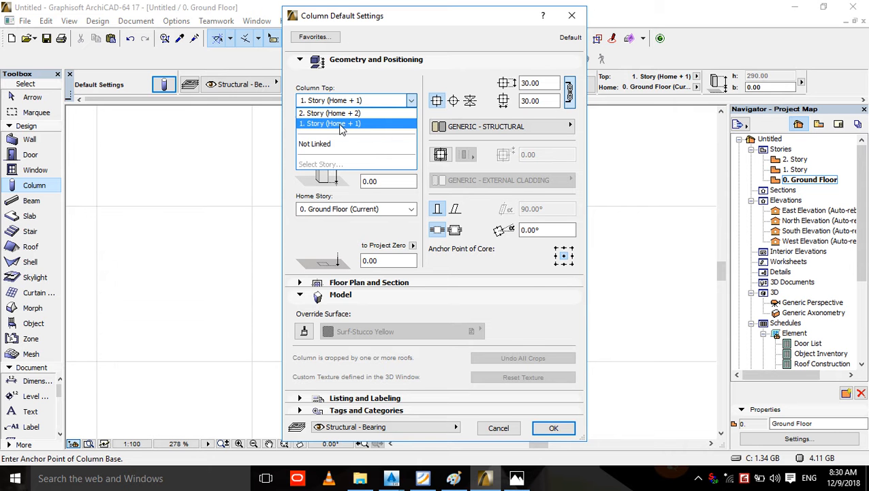
{"action": "left_click", "coordinate": [337, 144]}
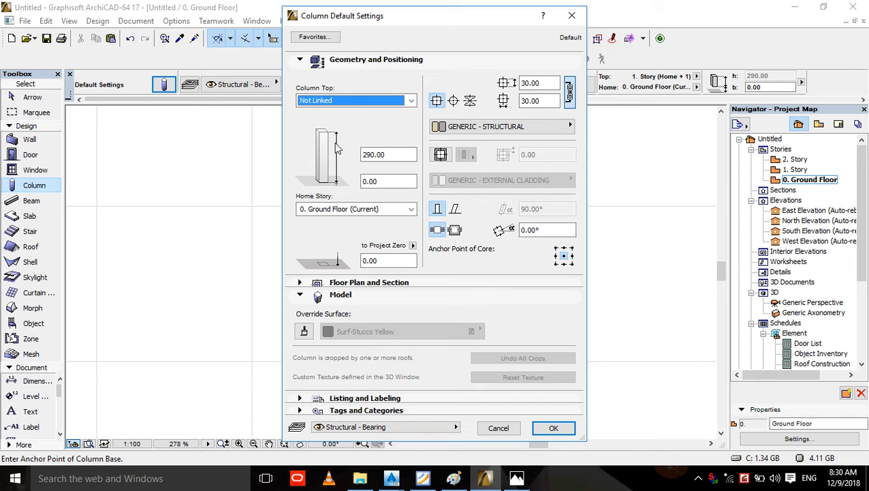
- Set the rectangular column's core dimensions to 25 by 25, with the two dimensions linked to stay equal
{"action": "left_click_drag", "start_coordinate": [546, 83], "coordinate": [491, 105]}
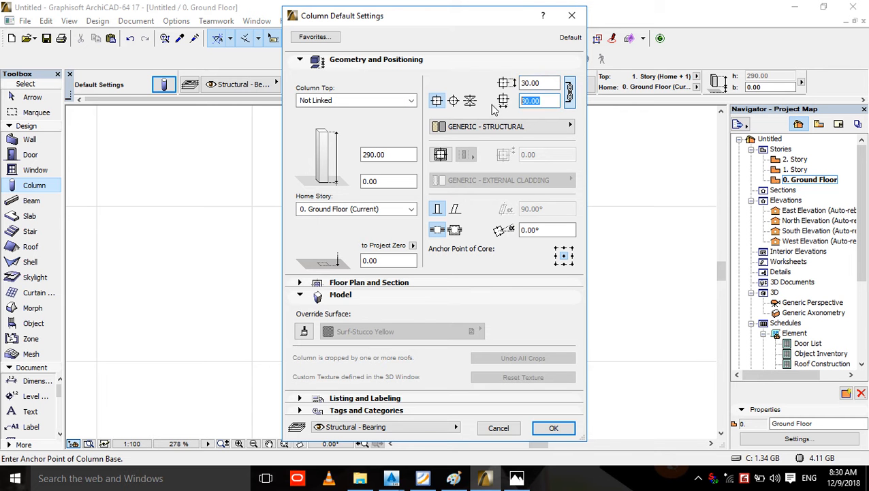
{"action": "left_click", "coordinate": [454, 101]}
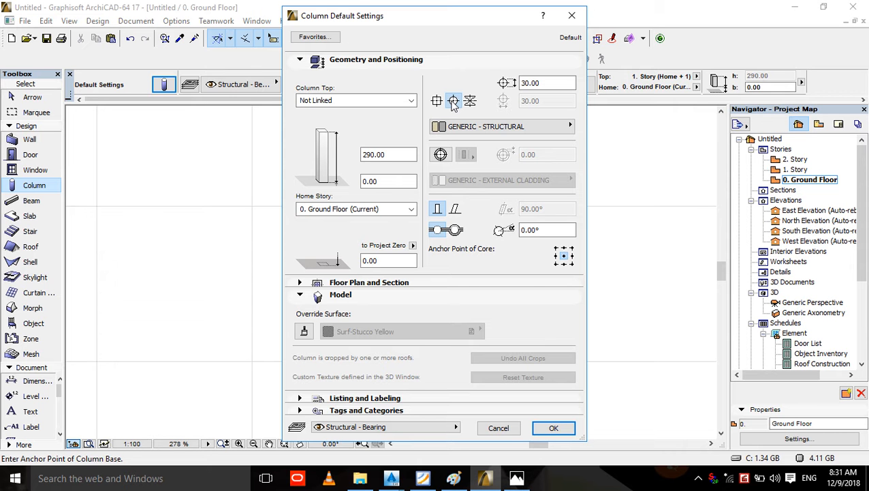
{"action": "left_click", "coordinate": [437, 101]}
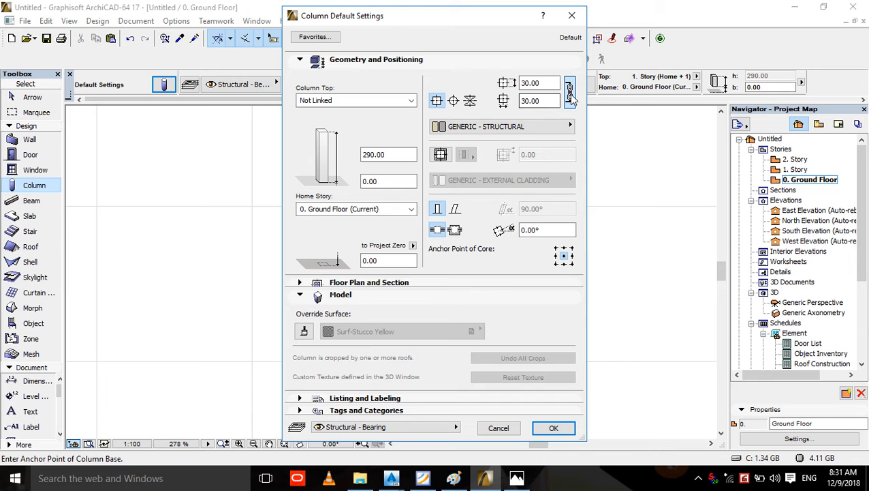
{"action": "left_click", "coordinate": [571, 95]}
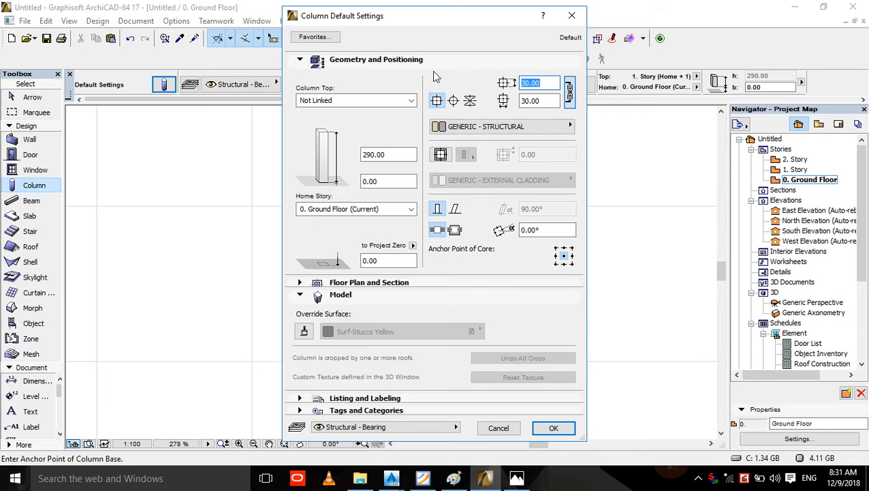
{"action": "type", "text": "25"}
{"action": "key", "text": "Tab"}
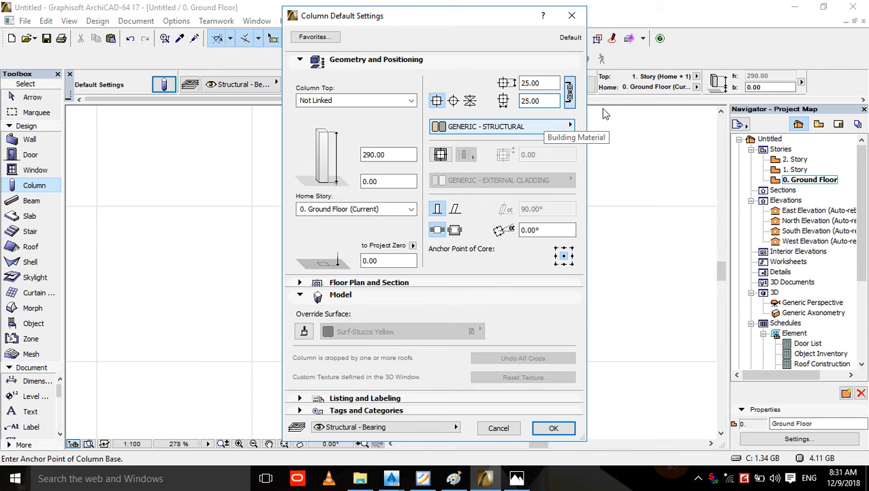
{"action": "left_click", "coordinate": [569, 91]}
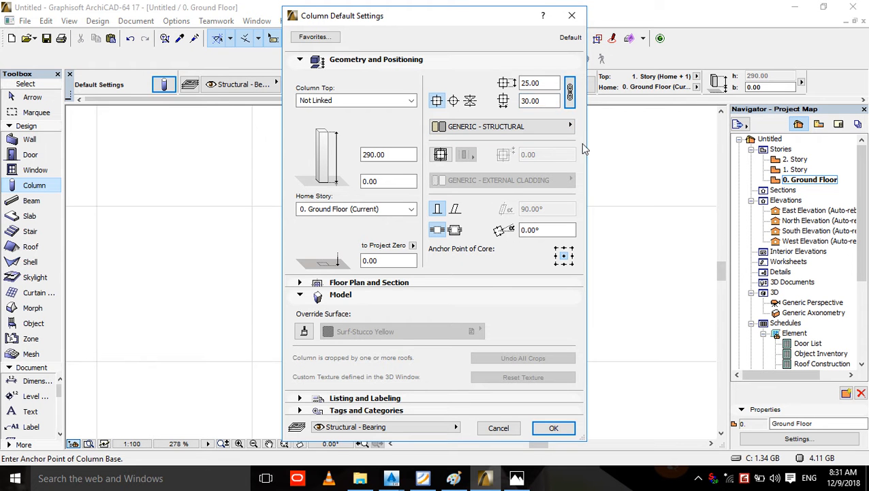
{"action": "left_click", "coordinate": [570, 96]}
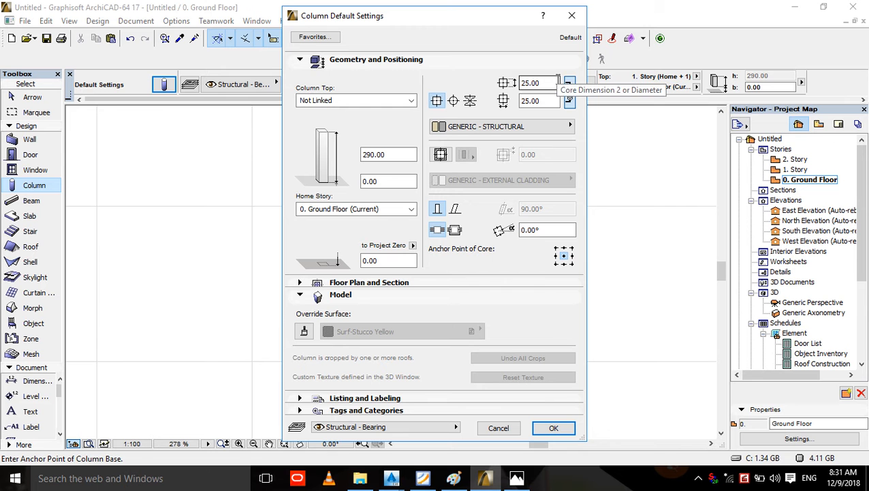
- Try the circular and complex profile structures for the column and go back to the rectangular one
{"action": "left_click", "coordinate": [453, 101]}
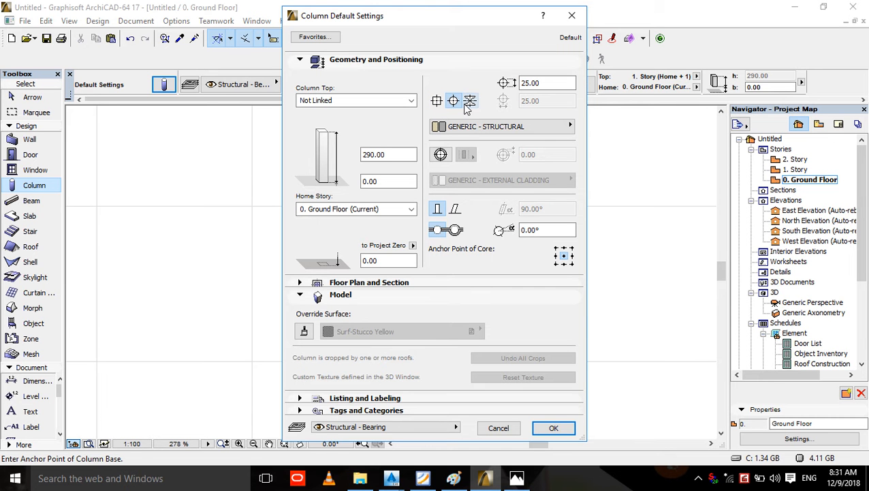
{"action": "left_click", "coordinate": [470, 101]}
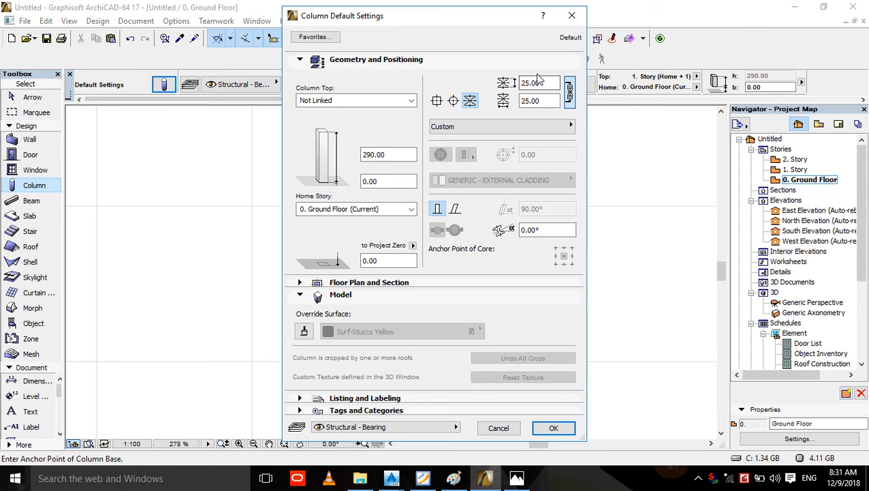
{"action": "left_click", "coordinate": [570, 91]}
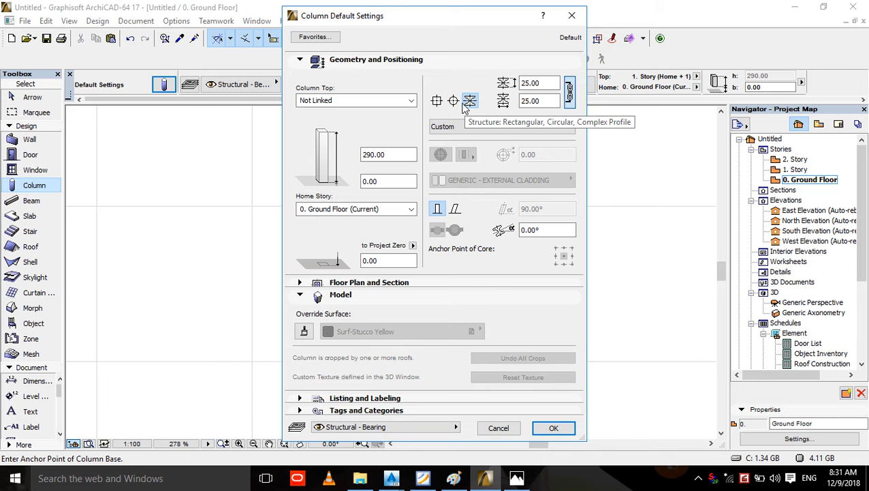
{"action": "left_click", "coordinate": [437, 102]}
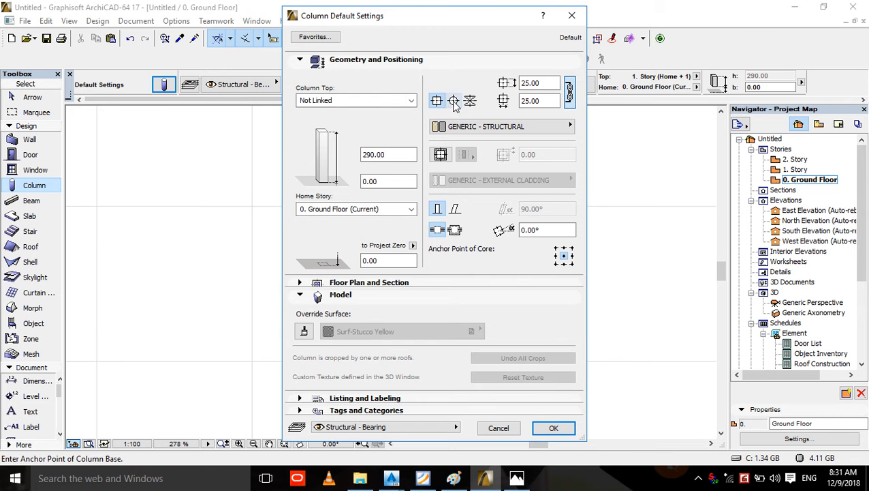
- Look through the column's building materials without changing them, and set the column height to 270
{"action": "left_click", "coordinate": [470, 126]}
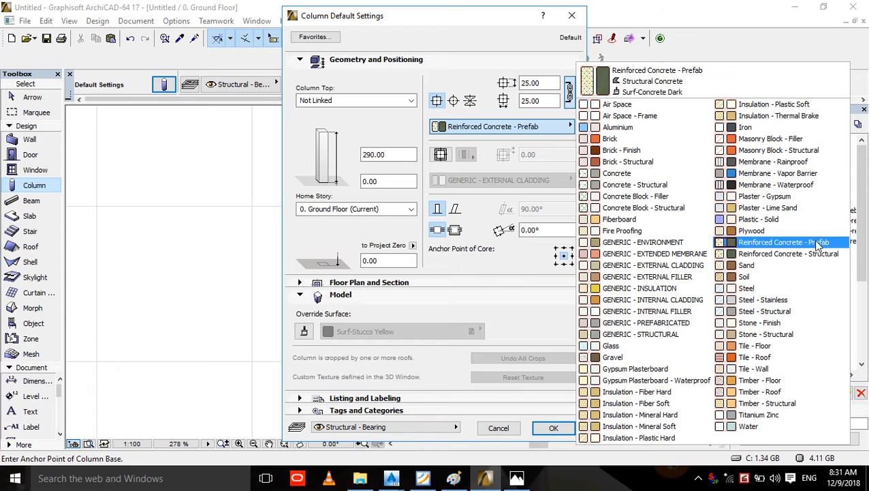
{"action": "left_click", "coordinate": [507, 289]}
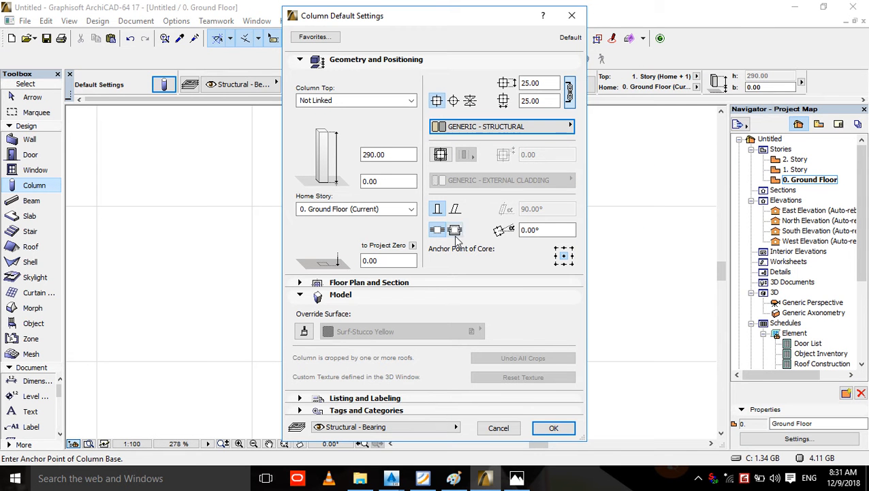
{"action": "left_click", "coordinate": [391, 154]}
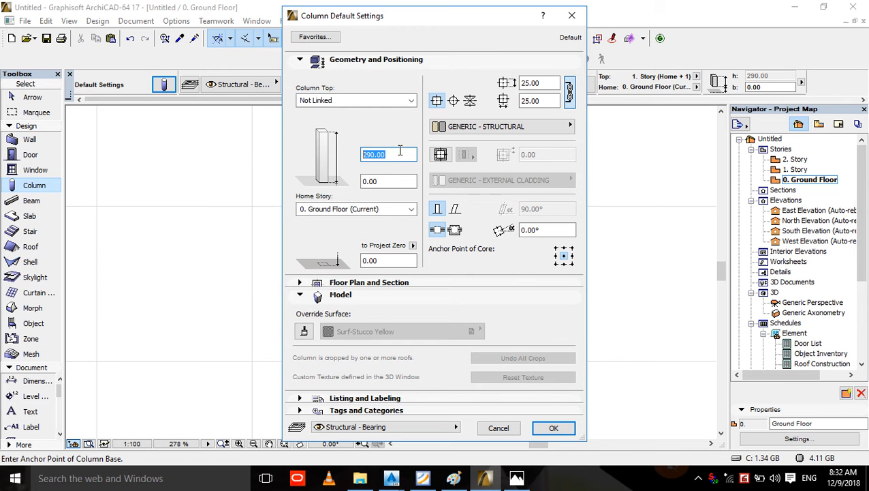
{"action": "type", "text": "270.00"}
- Try the surface override for the column, browse the available surfaces, and switch the override off again
{"action": "left_click", "coordinate": [305, 331]}
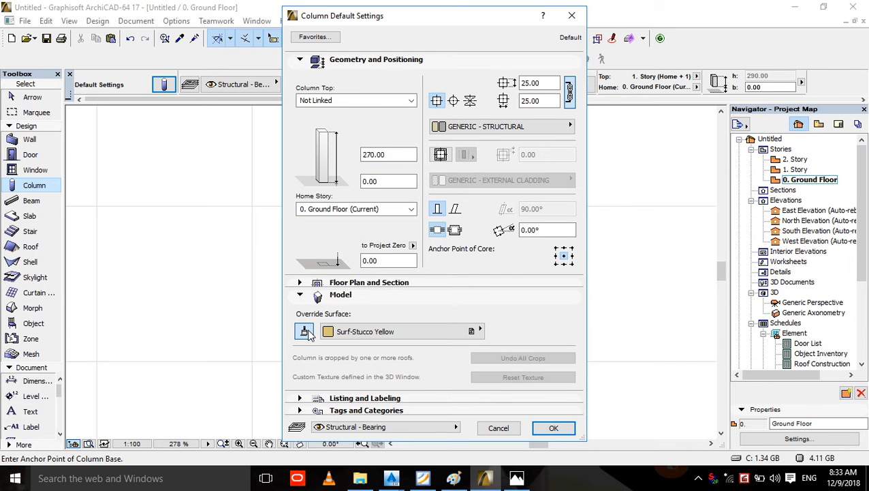
{"action": "left_click", "coordinate": [362, 330]}
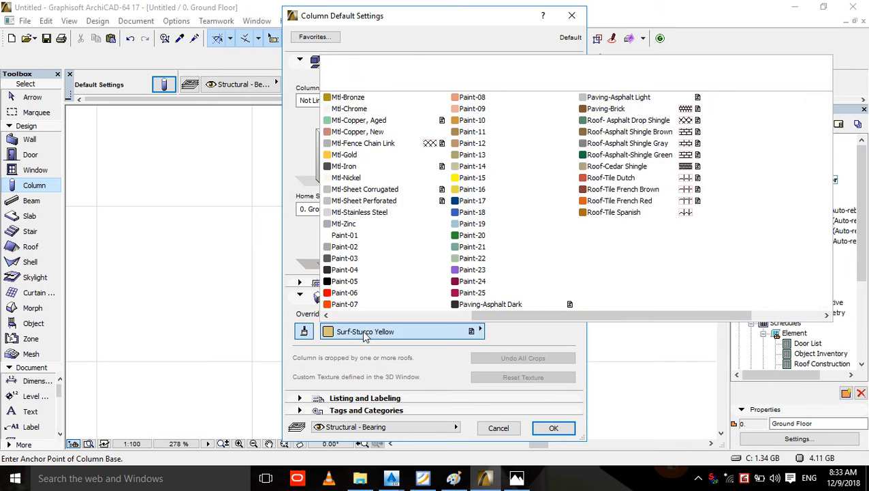
{"action": "left_click", "coordinate": [560, 334]}
{"action": "left_click", "coordinate": [301, 330]}
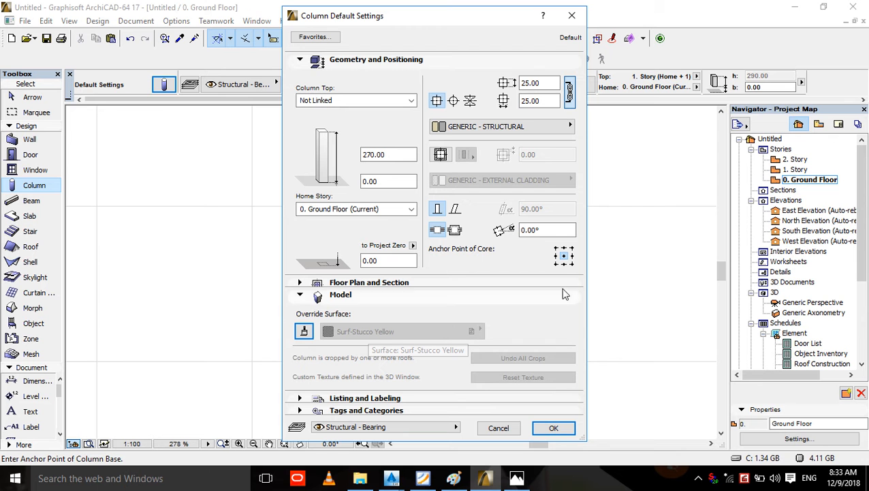
- Try the slanted column option and set the column back to vertical
{"action": "left_click", "coordinate": [456, 211]}
{"action": "left_click", "coordinate": [439, 211]}
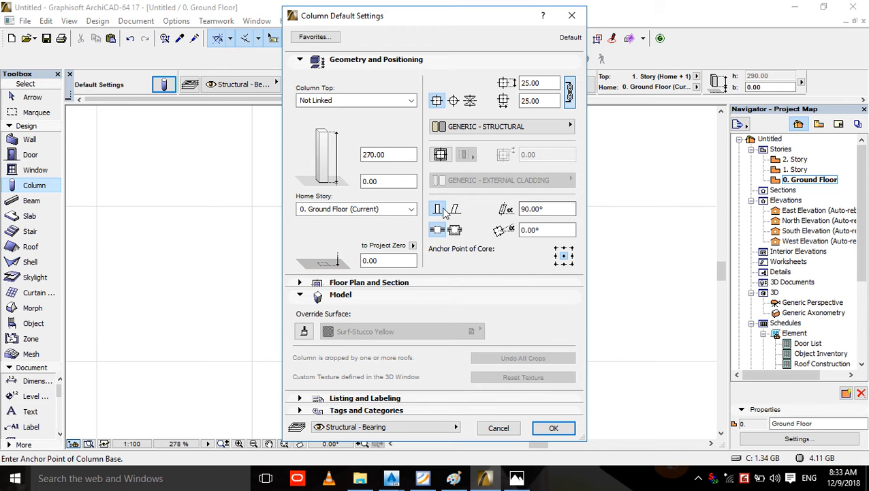
{"action": "left_click", "coordinate": [455, 210]}
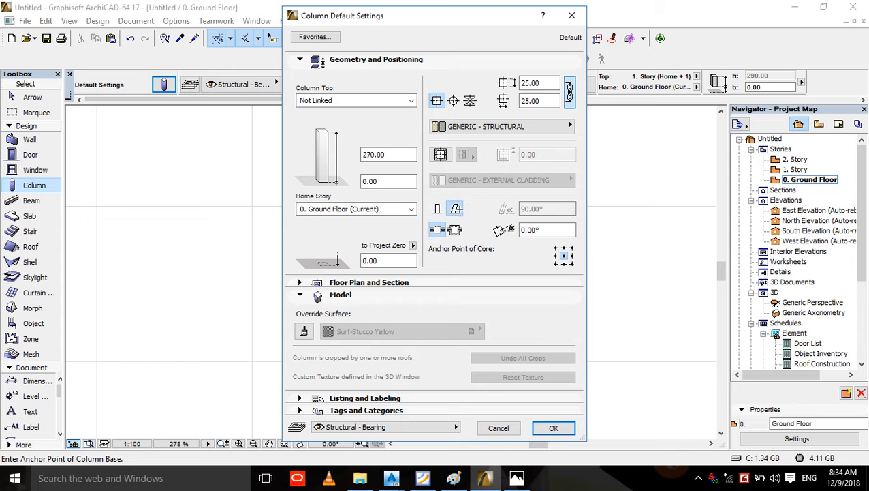
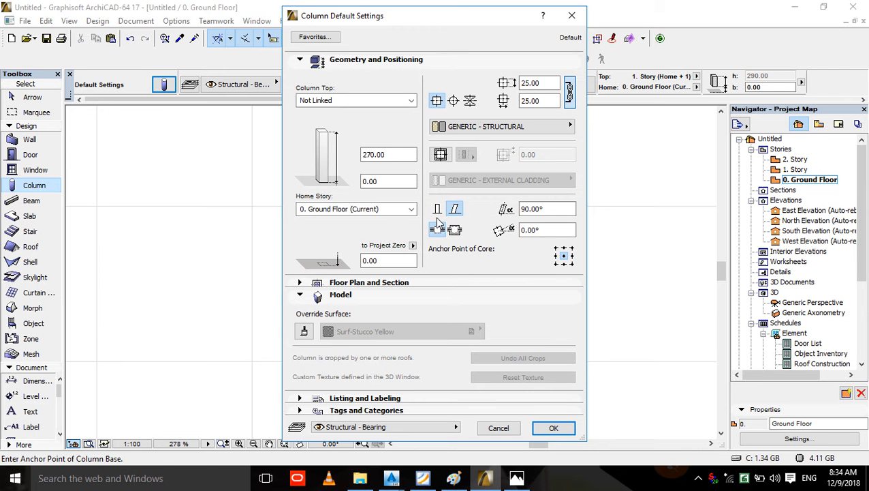
{"action": "left_click", "coordinate": [437, 209]}
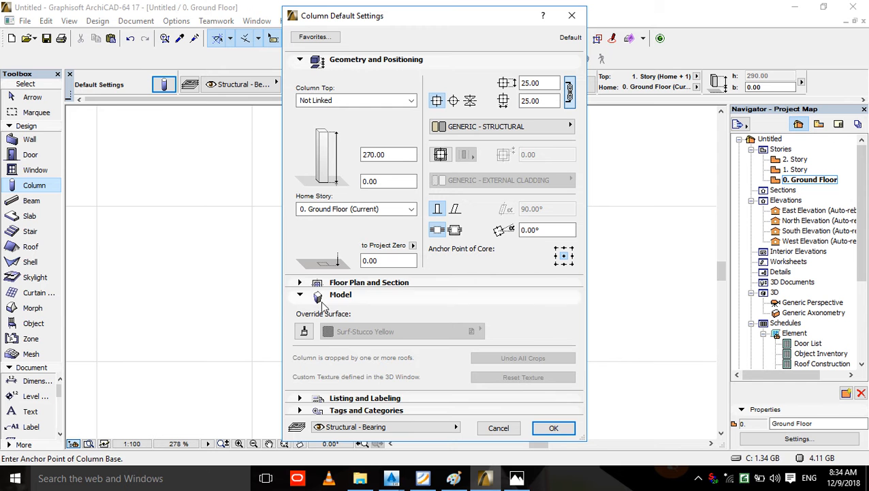
- Look over the Floor Plan and Section and Model settings, and accept the column default settings
{"action": "left_click", "coordinate": [332, 284]}
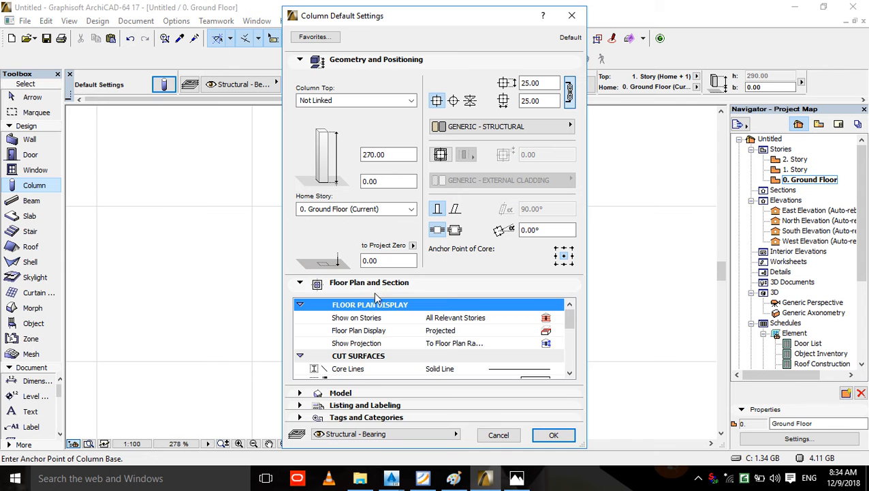
{"action": "left_click", "coordinate": [353, 283]}
{"action": "left_click", "coordinate": [341, 294]}
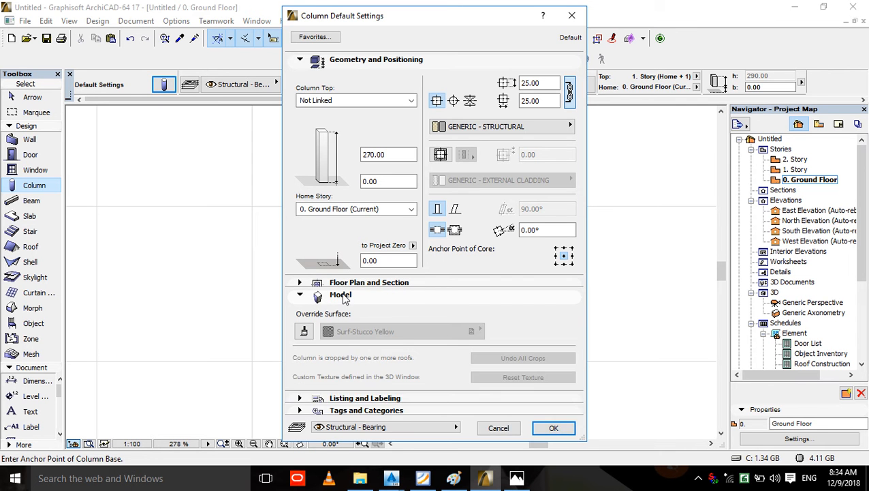
{"action": "left_click", "coordinate": [341, 294]}
{"action": "left_click", "coordinate": [552, 336]}
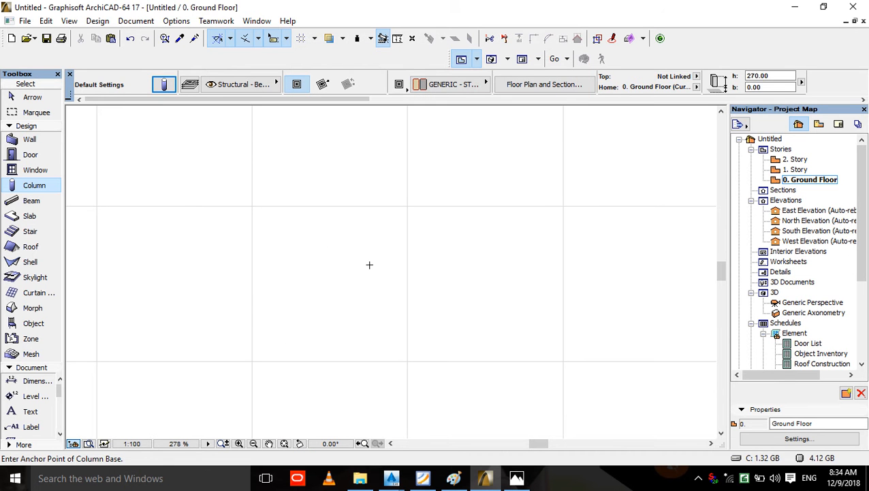
- Place four columns at scattered points on the ground floor plan and view them in 3D
{"action": "left_click", "coordinate": [312, 236]}
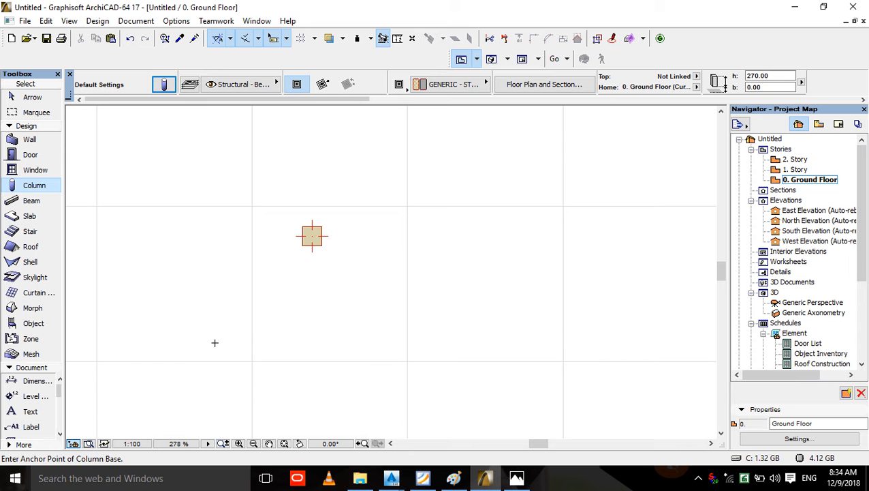
{"action": "left_click", "coordinate": [394, 275]}
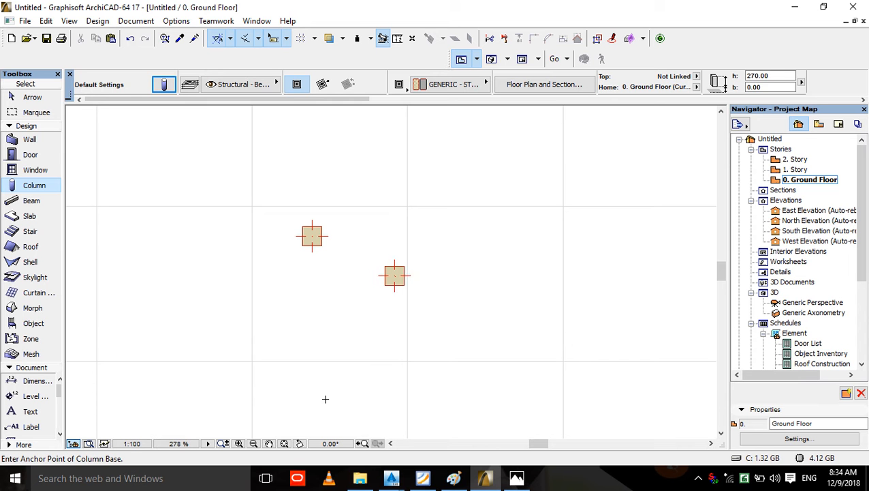
{"action": "left_click", "coordinate": [533, 252]}
{"action": "left_click", "coordinate": [401, 391]}
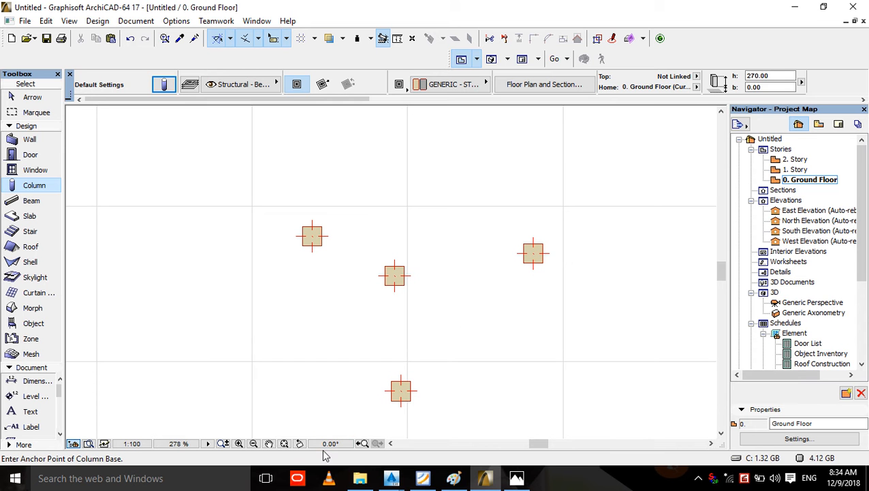
{"action": "key", "text": "F3"}
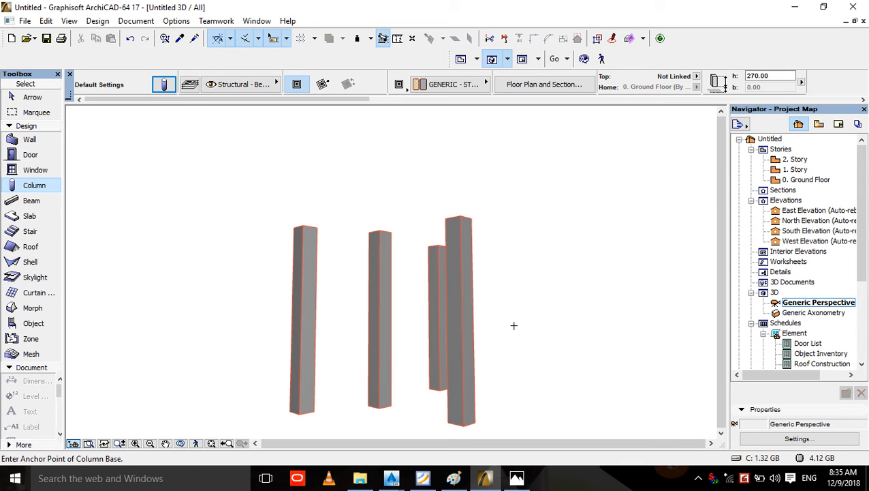
{"action": "key", "text": "Escape"}
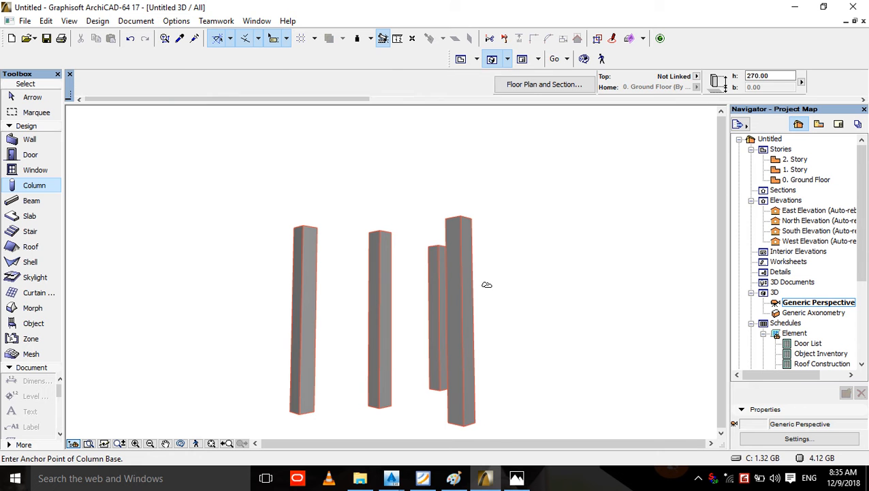
- Return to the ground floor plan, select all four columns together and delete them
{"action": "key", "text": "F2"}
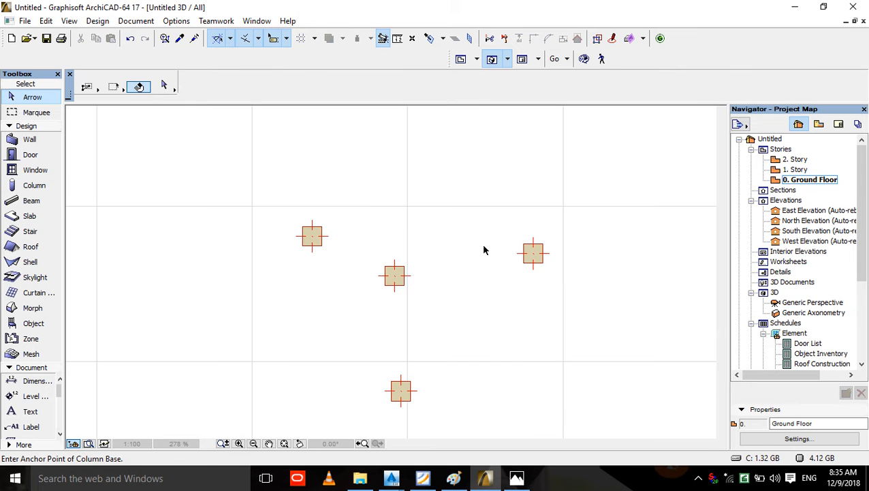
{"action": "left_click", "coordinate": [569, 183]}
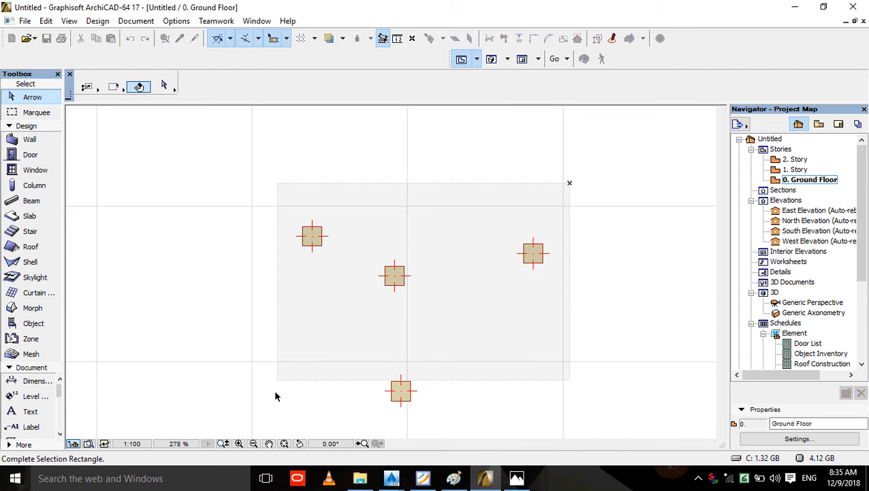
{"action": "left_click", "coordinate": [261, 411]}
{"action": "key", "text": "Delete"}
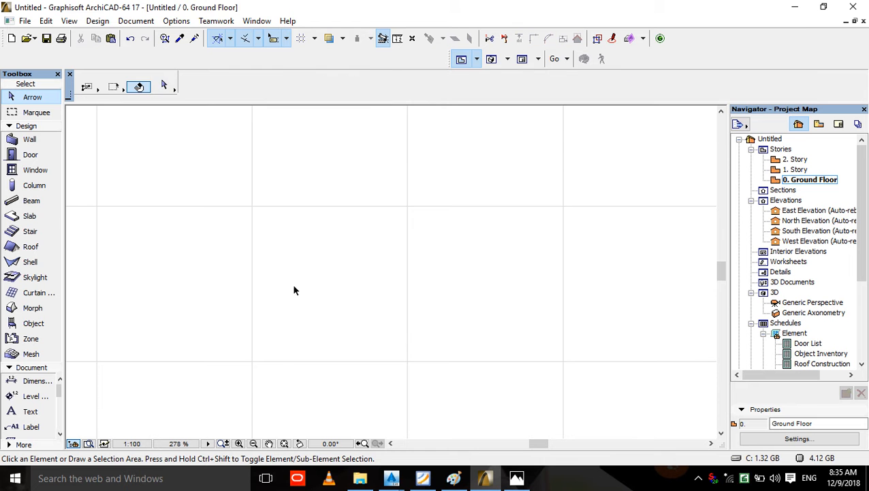
- Start the Column tool again and place a single column in the area between the elevation markers
{"action": "left_click", "coordinate": [38, 190]}
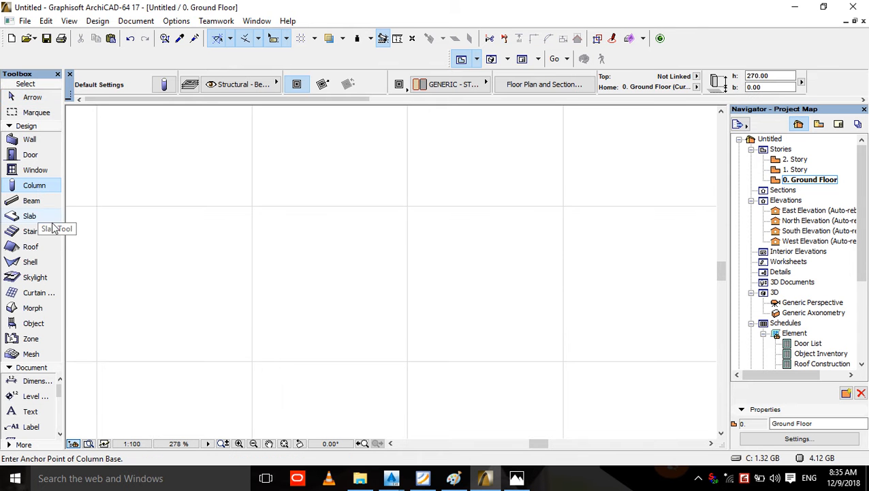
{"action": "scroll", "coordinate": [240, 239], "scroll_direction": "down", "scroll_amount": 4}
{"action": "scroll", "coordinate": [341, 316], "scroll_direction": "down", "scroll_amount": 8}
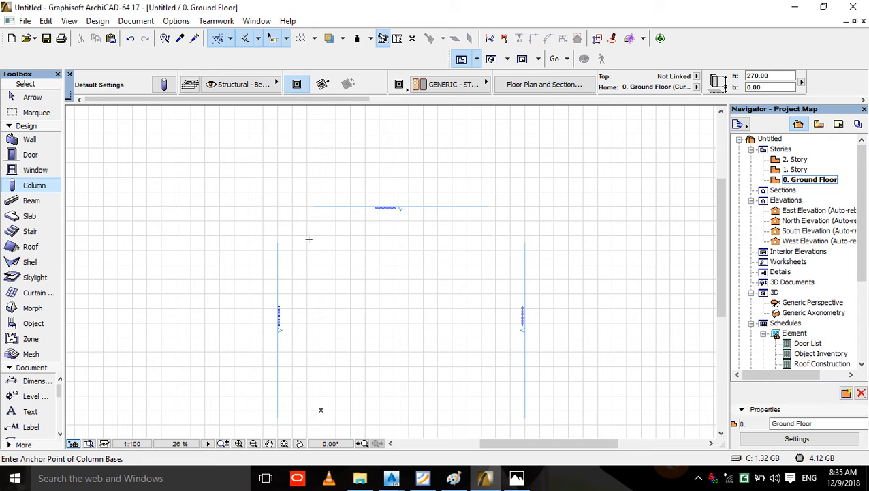
{"action": "scroll", "coordinate": [312, 240], "scroll_direction": "up", "scroll_amount": 3}
{"action": "scroll", "coordinate": [310, 242], "scroll_direction": "up", "scroll_amount": 8}
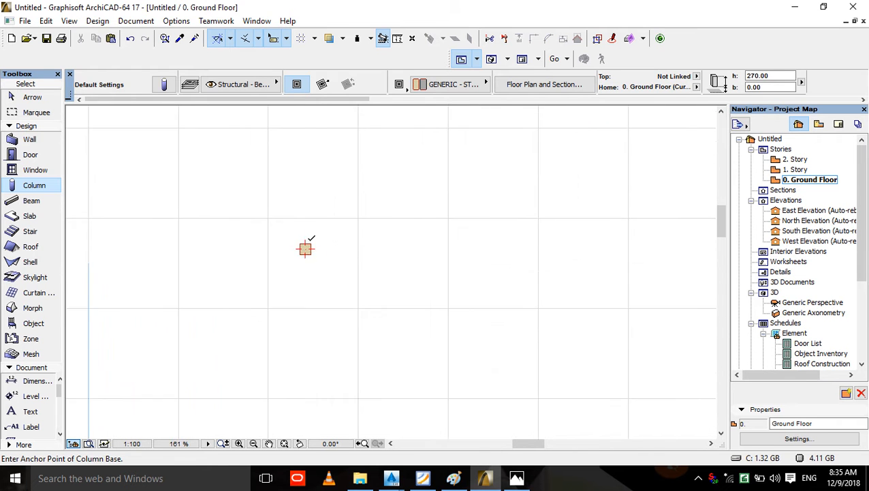
- Select the placed column and set up Multiply for 9 dragged copies using the Increment option
{"action": "key", "text": "Escape"}
{"action": "left_click", "coordinate": [303, 254]}
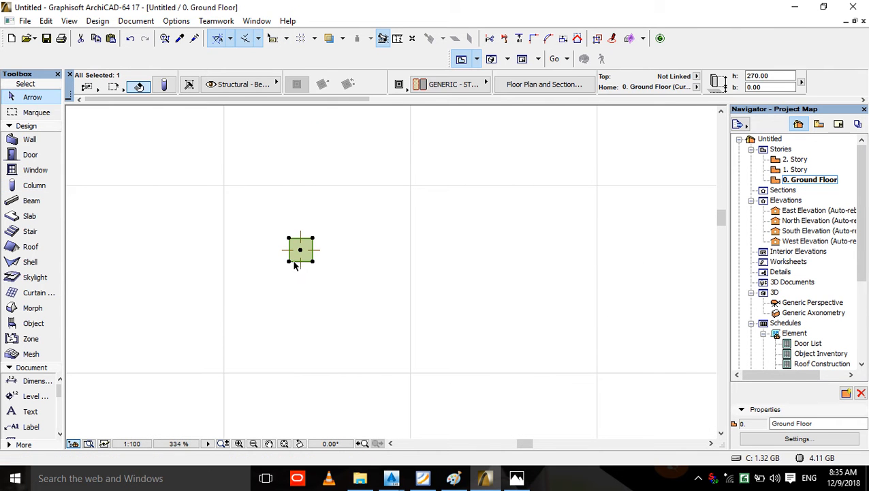
{"action": "right_click", "coordinate": [289, 264]}
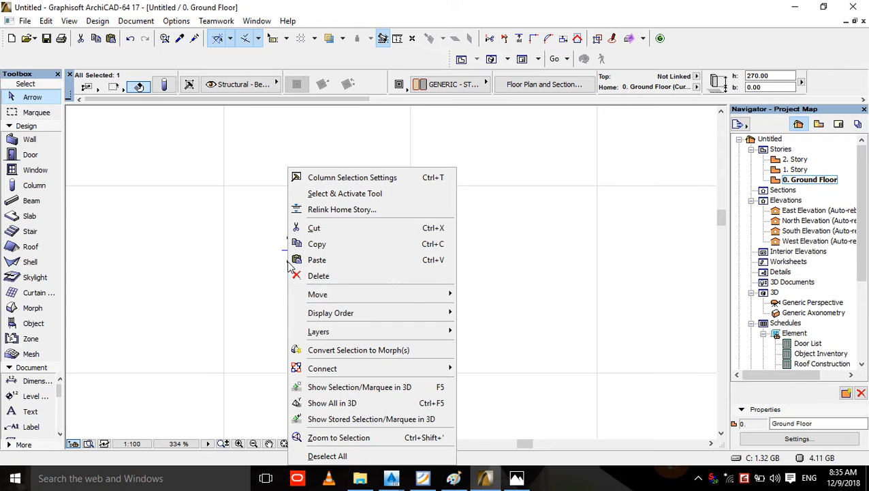
{"action": "mouse_move", "coordinate": [406, 294]}
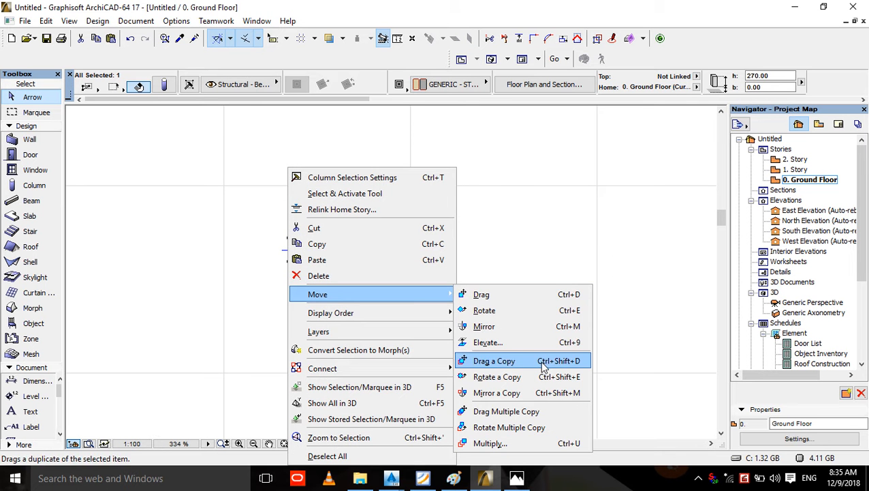
{"action": "left_click", "coordinate": [514, 446]}
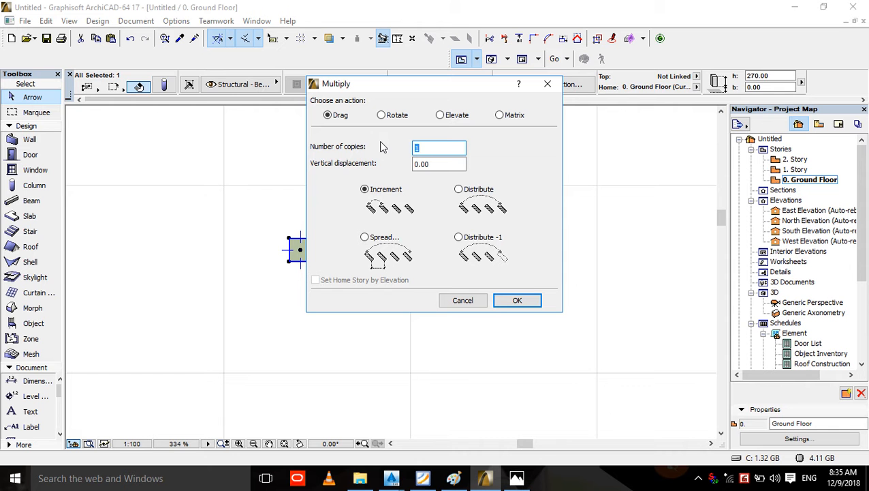
{"action": "type", "text": "9"}
{"action": "left_click", "coordinate": [519, 301]}
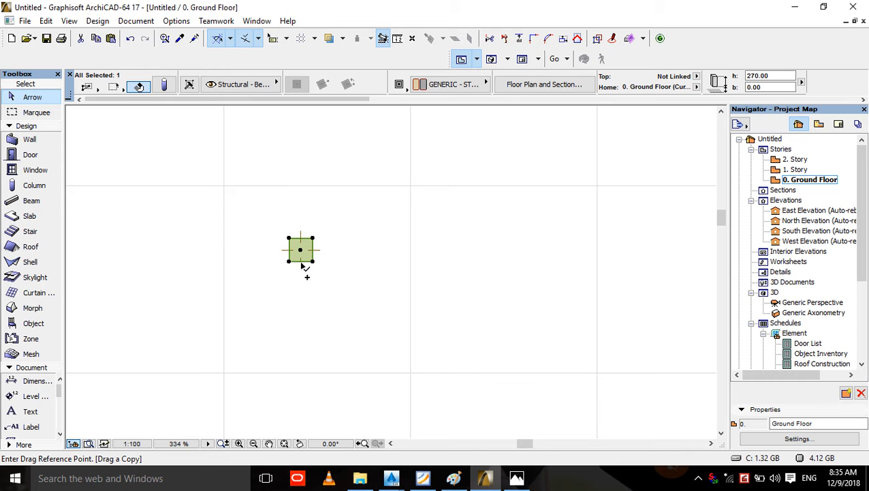
- Lay out the column copies in a horizontal row from the column's lower-left corner at 300 spacing, and deselect them
{"action": "left_click", "coordinate": [289, 261]}
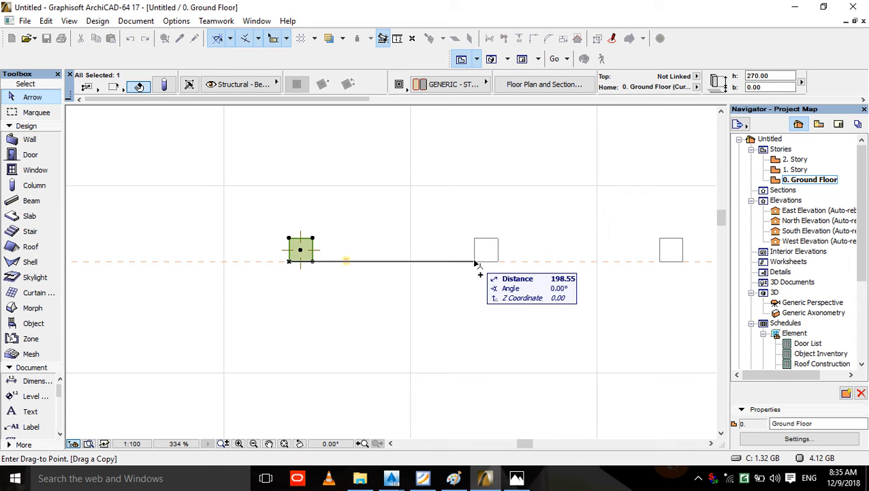
{"action": "type", "text": "300.00"}
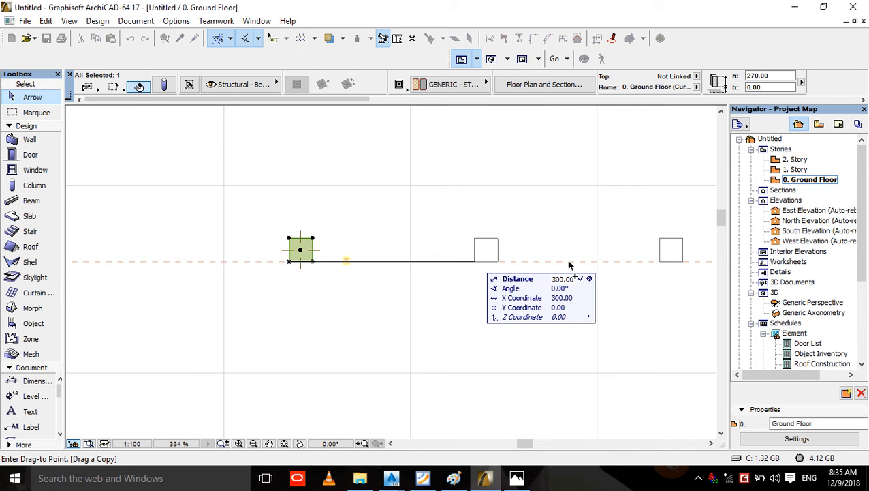
{"action": "key", "text": "Return"}
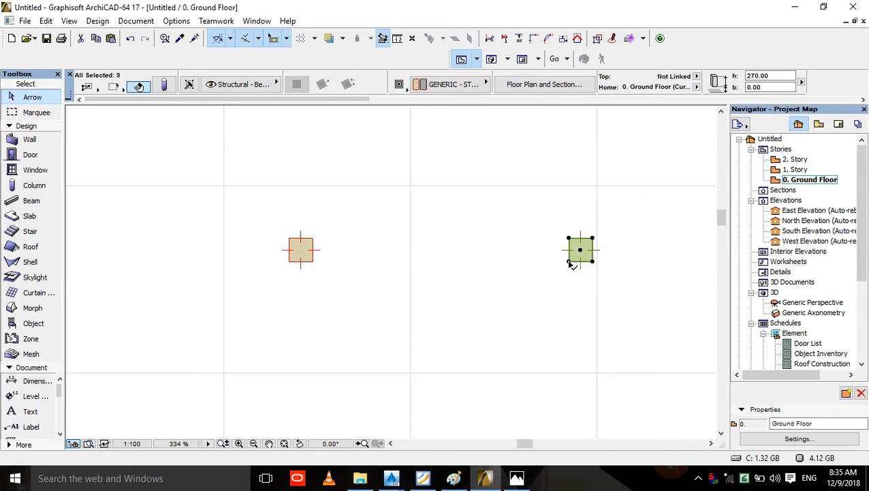
{"action": "scroll", "coordinate": [409, 286], "scroll_direction": "down", "scroll_amount": 6}
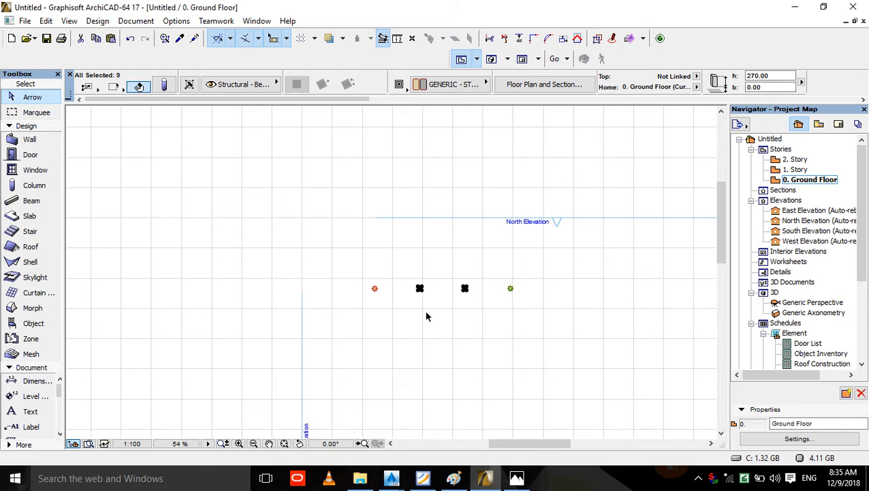
{"action": "middle_click_drag", "start_coordinate": [549, 324], "coordinate": [364, 298]}
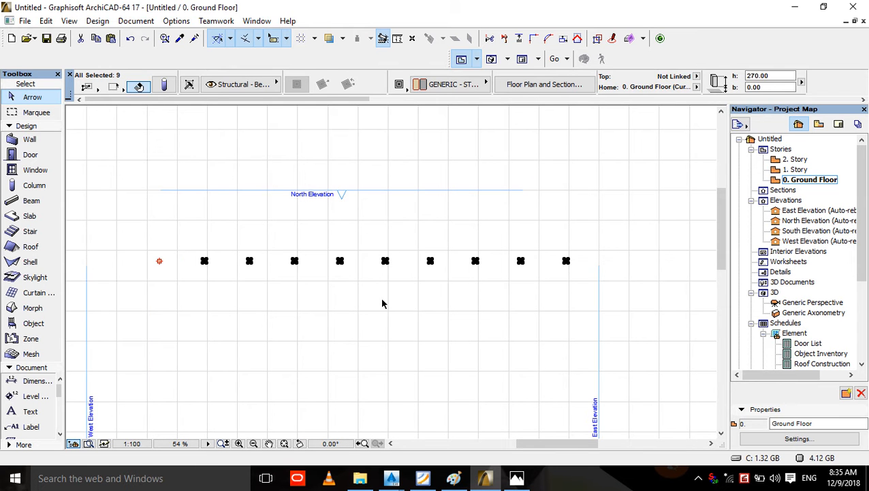
{"action": "scroll", "coordinate": [420, 309], "scroll_direction": "down", "scroll_amount": 1}
{"action": "left_click", "coordinate": [420, 309]}
- Measure the distance between the first two columns of the row, from centre to centre
{"action": "scroll", "coordinate": [222, 271], "scroll_direction": "up", "scroll_amount": 7}
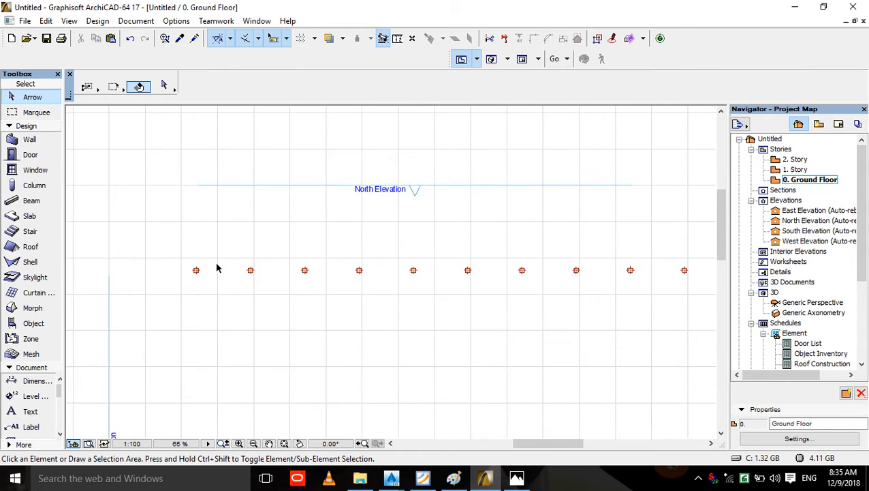
{"action": "left_click", "coordinate": [398, 39]}
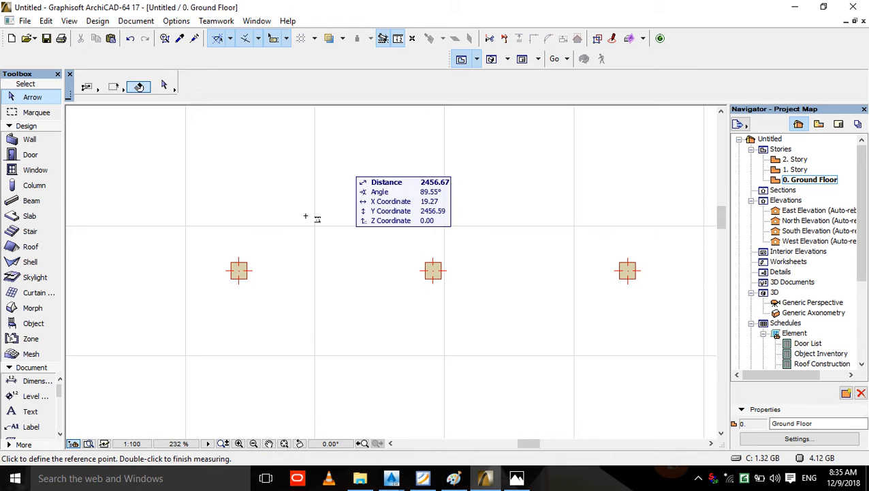
{"action": "scroll", "coordinate": [280, 243], "scroll_direction": "up", "scroll_amount": 2}
{"action": "left_click", "coordinate": [231, 294]}
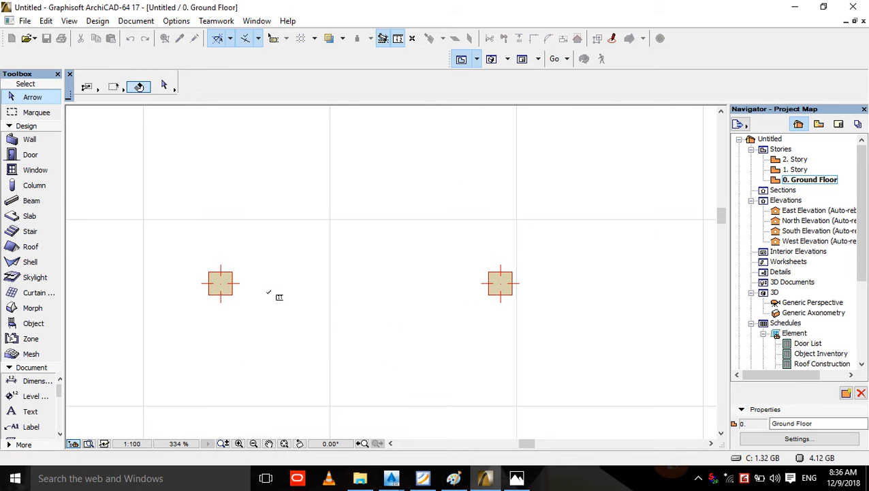
{"action": "double_click", "coordinate": [498, 294]}
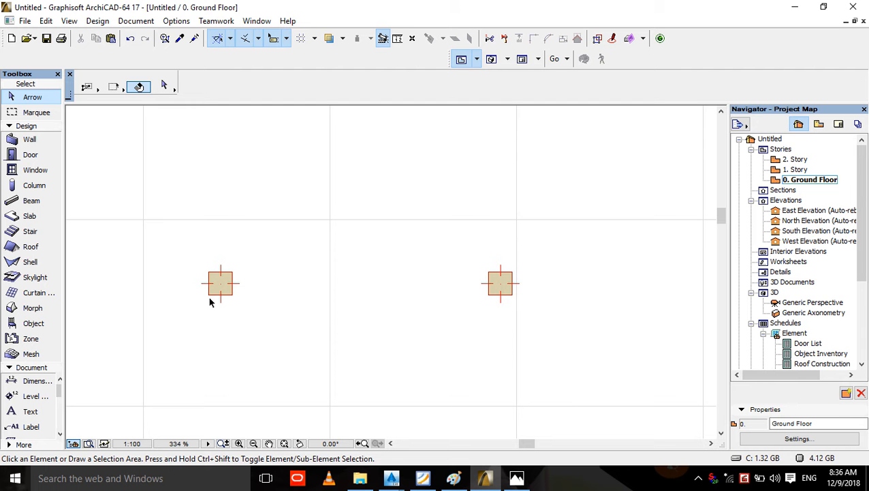
{"action": "left_click", "coordinate": [398, 38]}
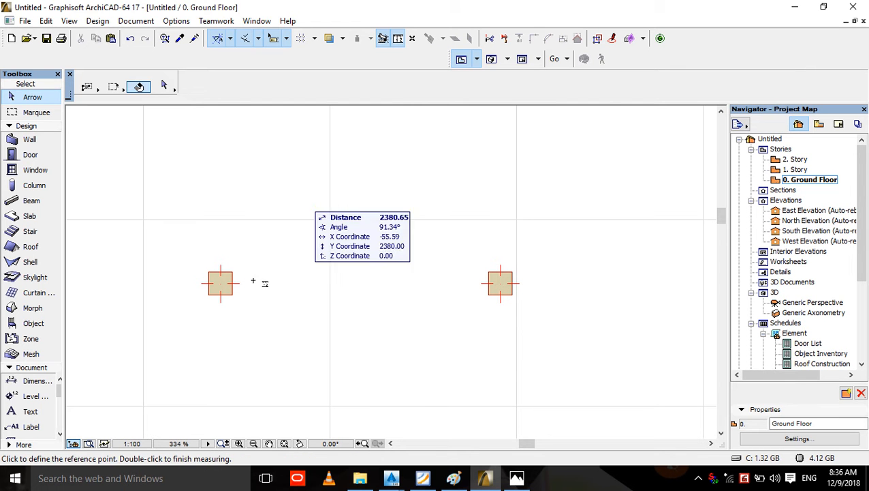
{"action": "left_click", "coordinate": [220, 283]}
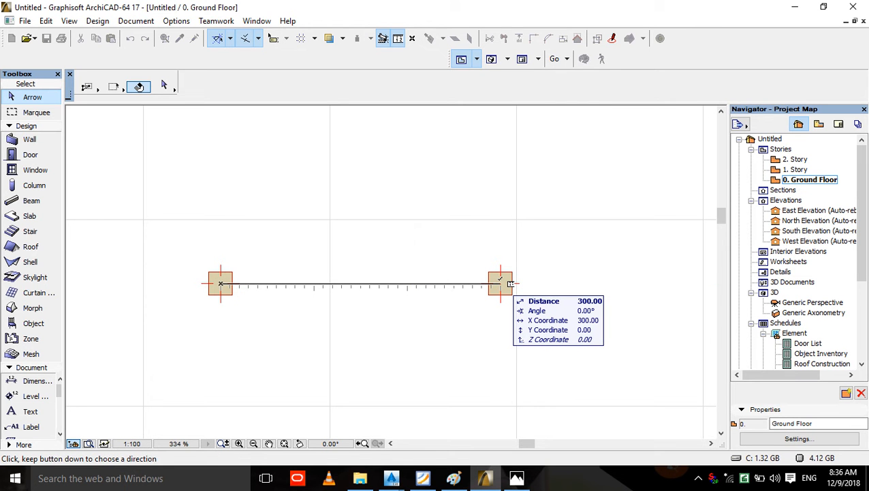
{"action": "left_click", "coordinate": [510, 283]}
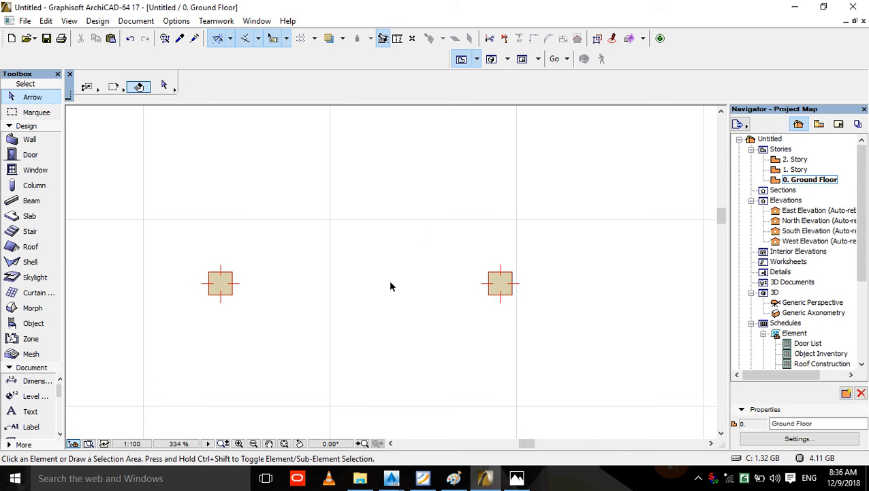
- Select all ten columns of the row together with a selection rectangle and check the row to its east end
{"action": "scroll", "coordinate": [353, 270], "scroll_direction": "down", "scroll_amount": 8}
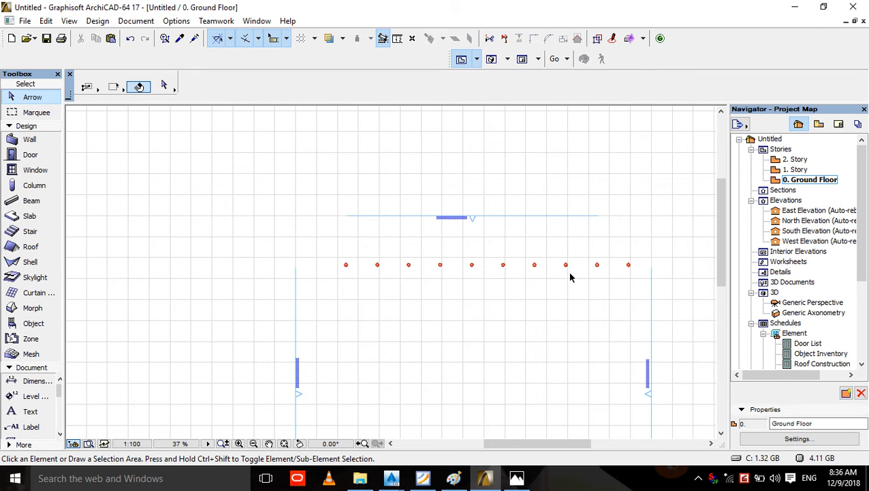
{"action": "left_click", "coordinate": [567, 259]}
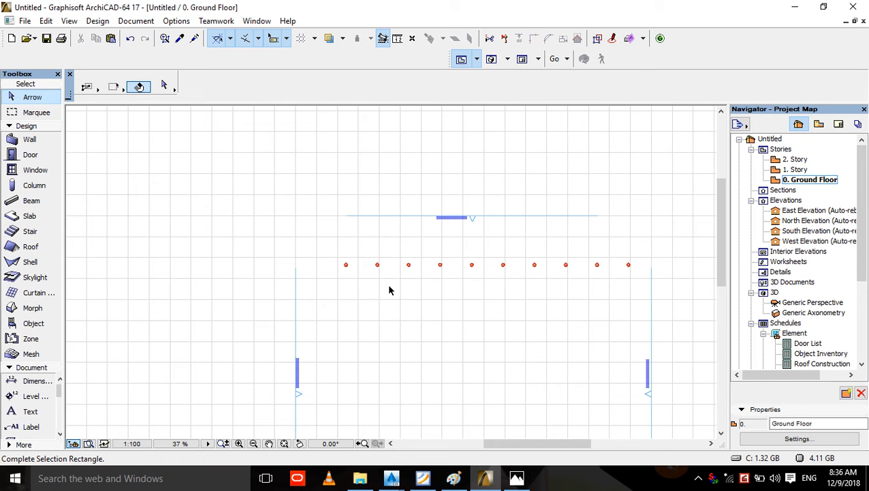
{"action": "left_click", "coordinate": [333, 294]}
{"action": "scroll", "coordinate": [332, 274], "scroll_direction": "up", "scroll_amount": 3}
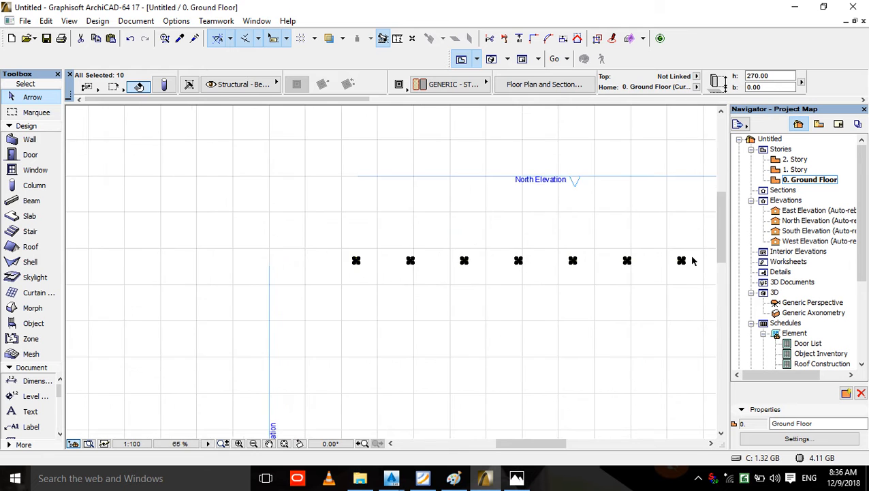
{"action": "scroll", "coordinate": [682, 264], "scroll_direction": "up", "scroll_amount": 6}
{"action": "middle_click_drag", "start_coordinate": [646, 279], "coordinate": [372, 320]}
{"action": "middle_click_drag", "start_coordinate": [566, 307], "coordinate": [277, 273]}
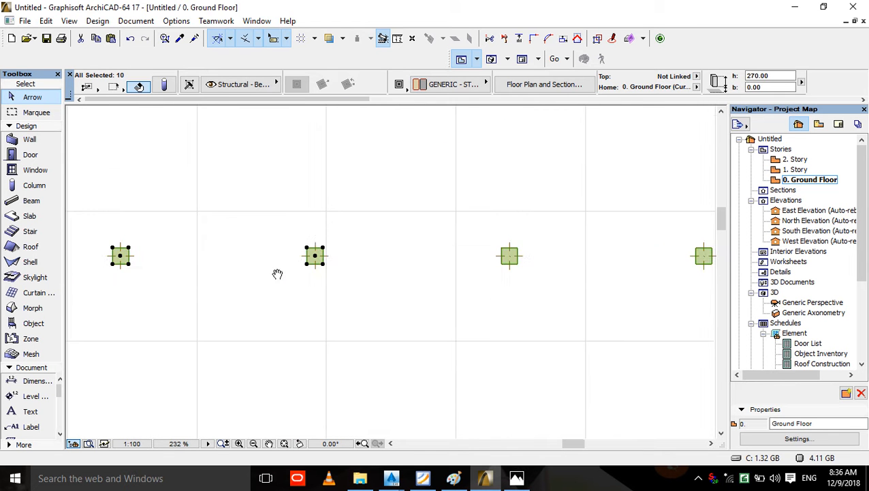
{"action": "scroll", "coordinate": [475, 305], "scroll_direction": "down", "scroll_amount": 3}
{"action": "scroll", "coordinate": [536, 299], "scroll_direction": "up", "scroll_amount": 3}
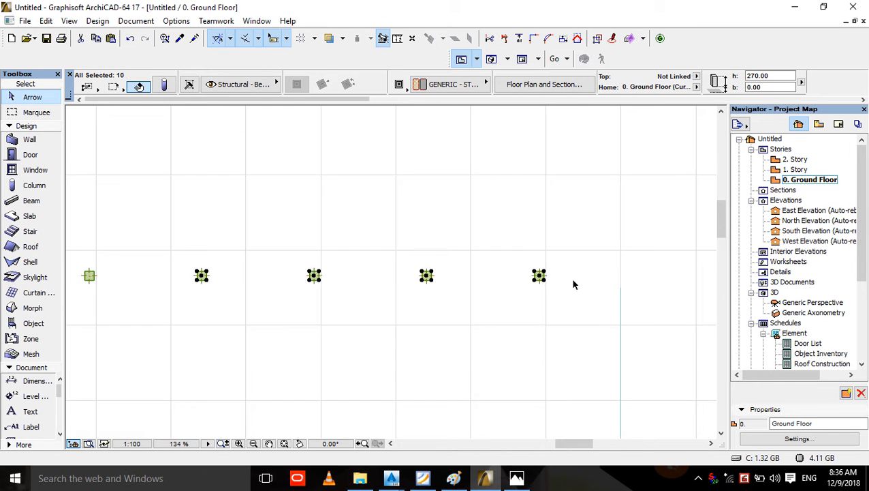
{"action": "scroll", "coordinate": [524, 281], "scroll_direction": "up", "scroll_amount": 1}
- Multiply the selected row into 19 incremental copies straight downward at a distance of 400, and deselect them
{"action": "right_click", "coordinate": [534, 285]}
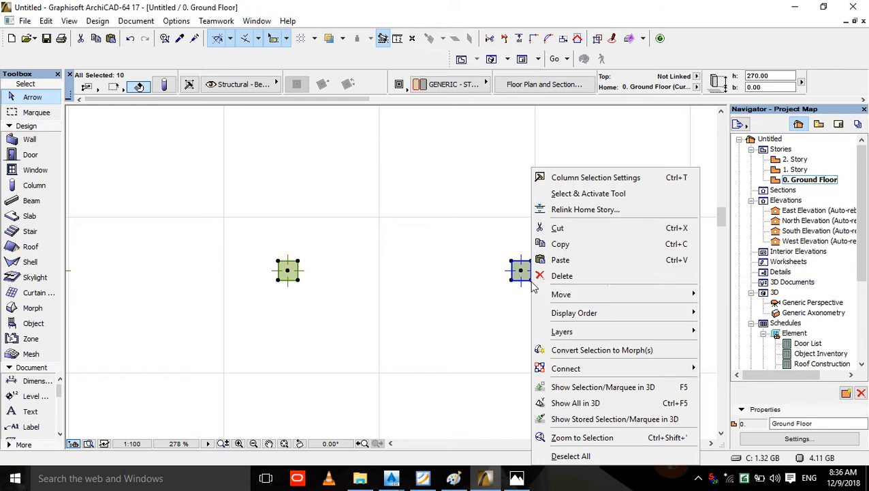
{"action": "mouse_move", "coordinate": [651, 300]}
{"action": "left_click", "coordinate": [732, 443]}
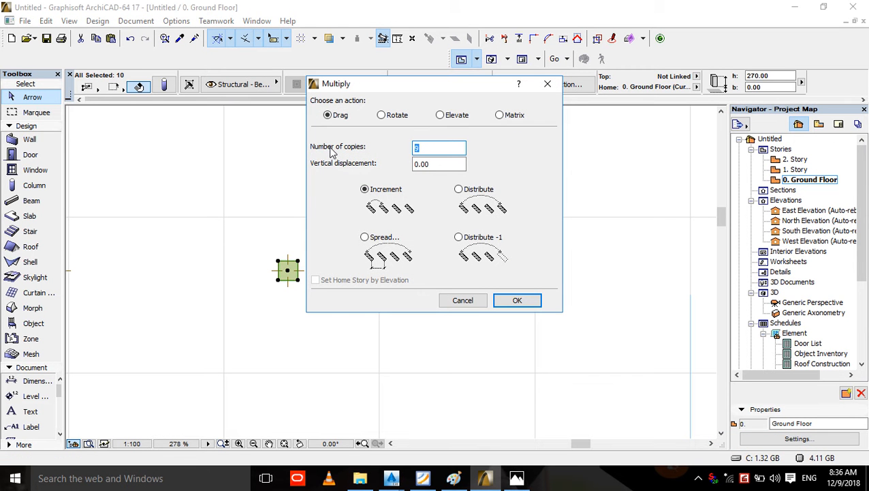
{"action": "left_click", "coordinate": [518, 300]}
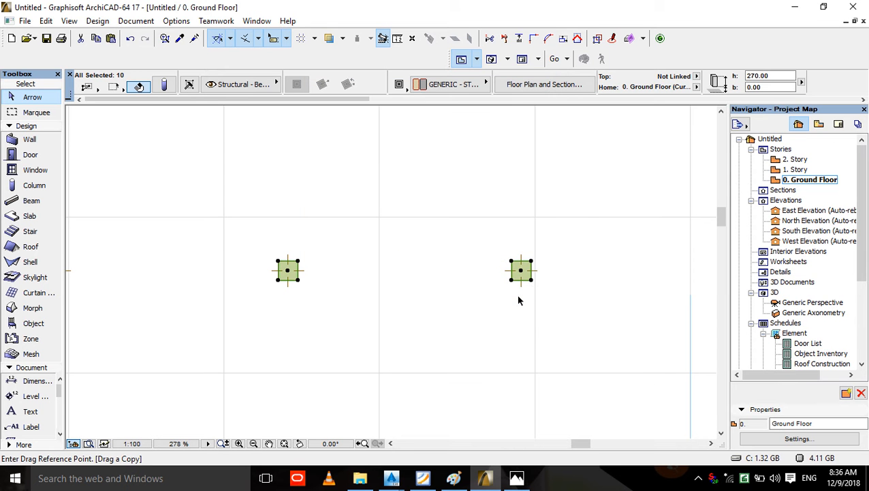
{"action": "left_click", "coordinate": [532, 280]}
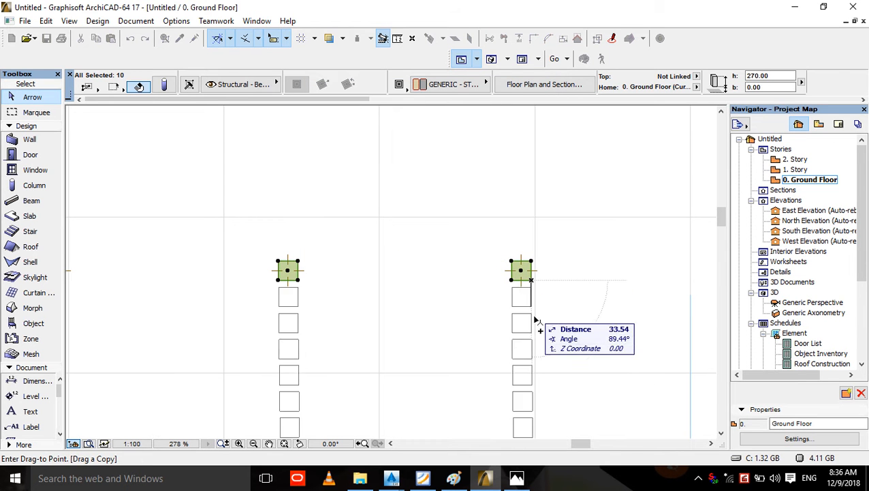
{"action": "type", "text": "30"}
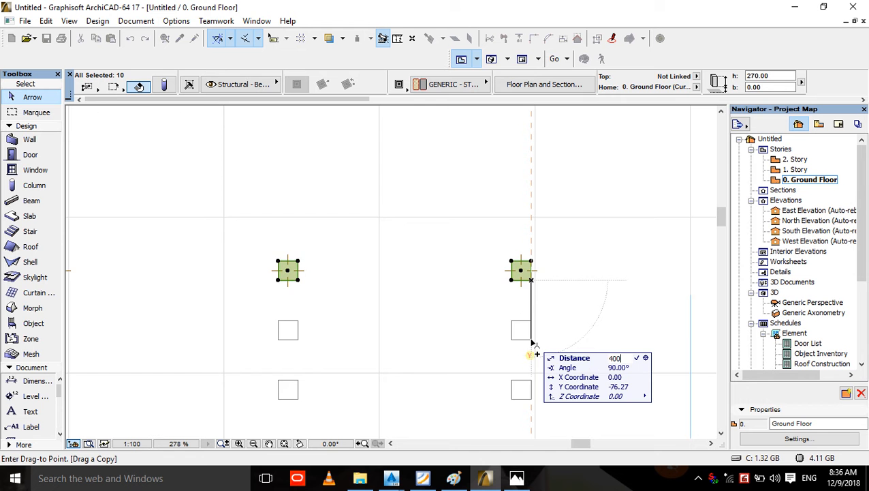
{"action": "key", "text": "Return"}
{"action": "scroll", "coordinate": [543, 284], "scroll_direction": "down", "scroll_amount": 6}
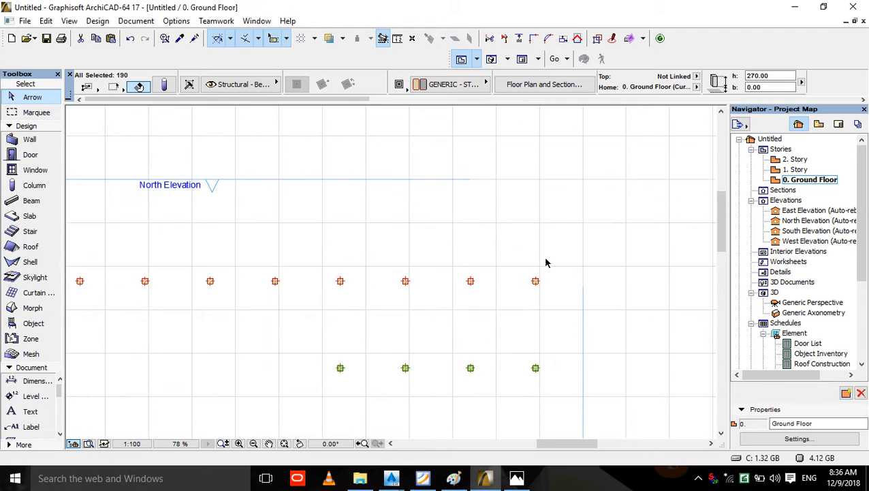
{"action": "scroll", "coordinate": [545, 262], "scroll_direction": "down", "scroll_amount": 6}
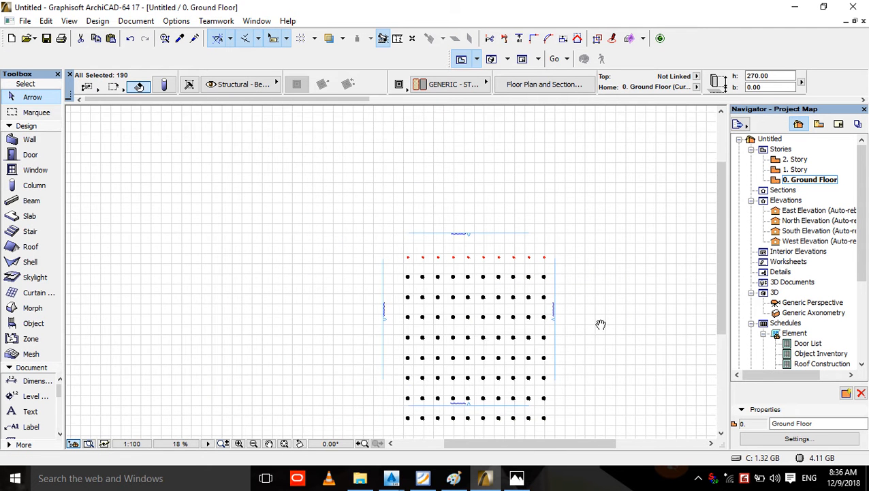
{"action": "middle_click_drag", "start_coordinate": [601, 324], "coordinate": [598, 288]}
{"action": "key", "text": "Escape"}
- Select all column rows below the South Elevation line and delete them, keeping the grid within the elevation markers
{"action": "middle_click_drag", "start_coordinate": [521, 363], "coordinate": [513, 308]}
{"action": "scroll", "coordinate": [545, 286], "scroll_direction": "down", "scroll_amount": 2}
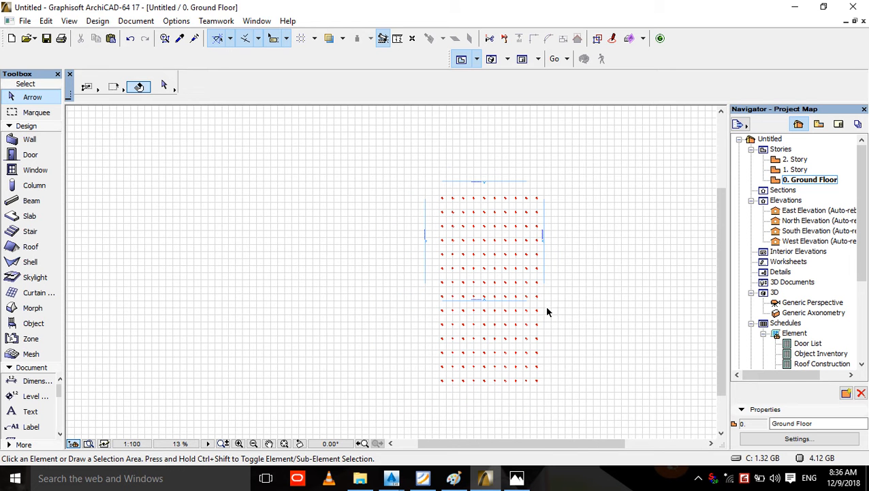
{"action": "middle_click_drag", "start_coordinate": [559, 381], "coordinate": [534, 233]}
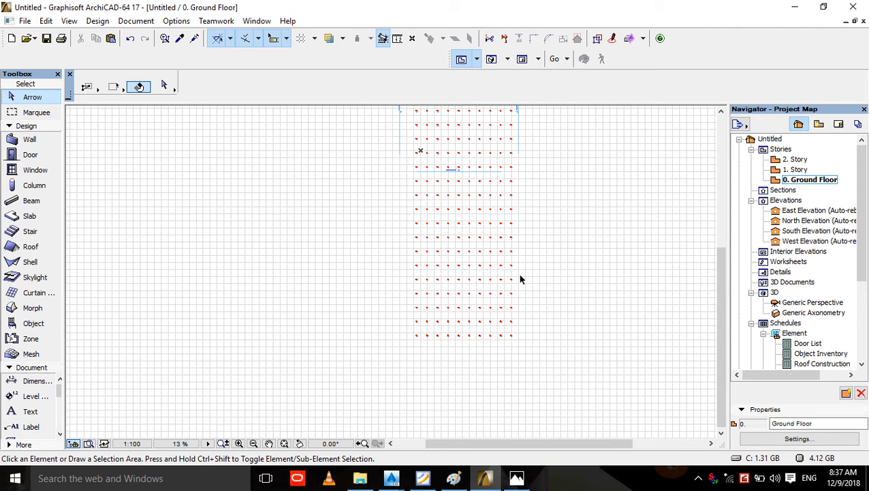
{"action": "middle_click_drag", "start_coordinate": [526, 275], "coordinate": [546, 339]}
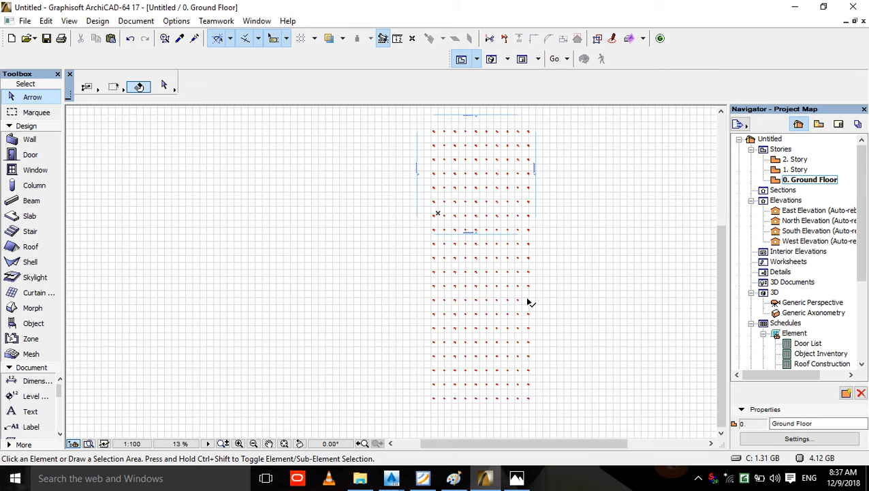
{"action": "left_click", "coordinate": [557, 413]}
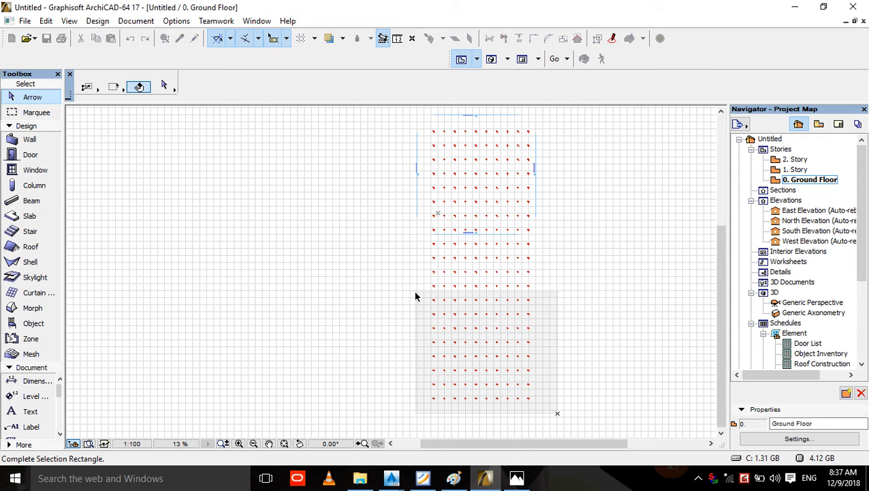
{"action": "left_click", "coordinate": [413, 243]}
{"action": "key", "text": "Delete"}
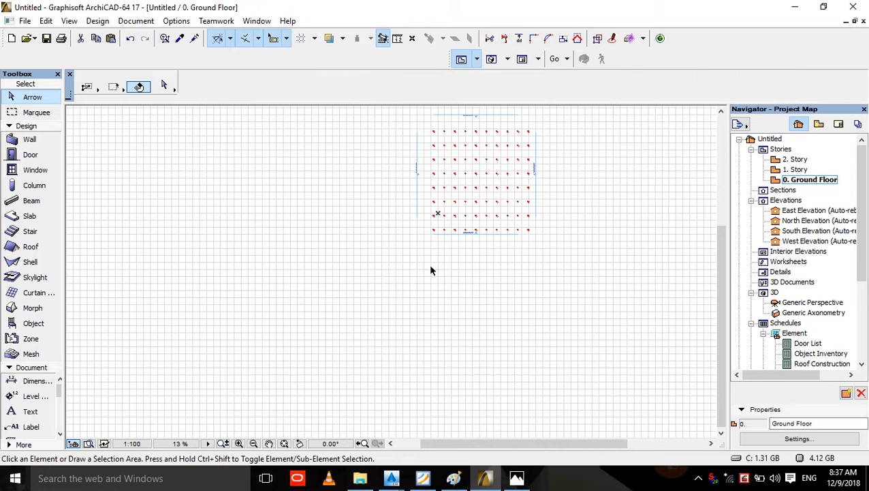
{"action": "scroll", "coordinate": [503, 161], "scroll_direction": "up", "scroll_amount": 4}
{"action": "middle_click_drag", "start_coordinate": [503, 161], "coordinate": [501, 202]}
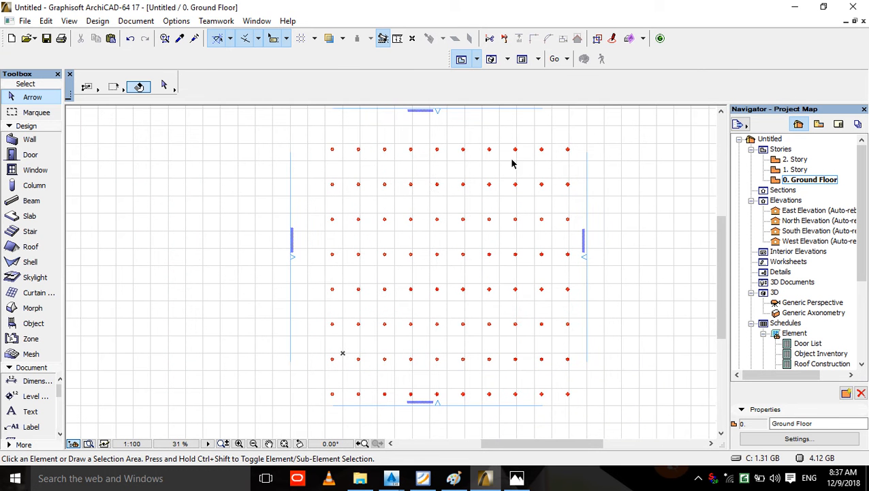
- Inspect the whole column grid in the 3D perspective and return to the ground floor plan
{"action": "scroll", "coordinate": [518, 202], "scroll_direction": "down", "scroll_amount": 2}
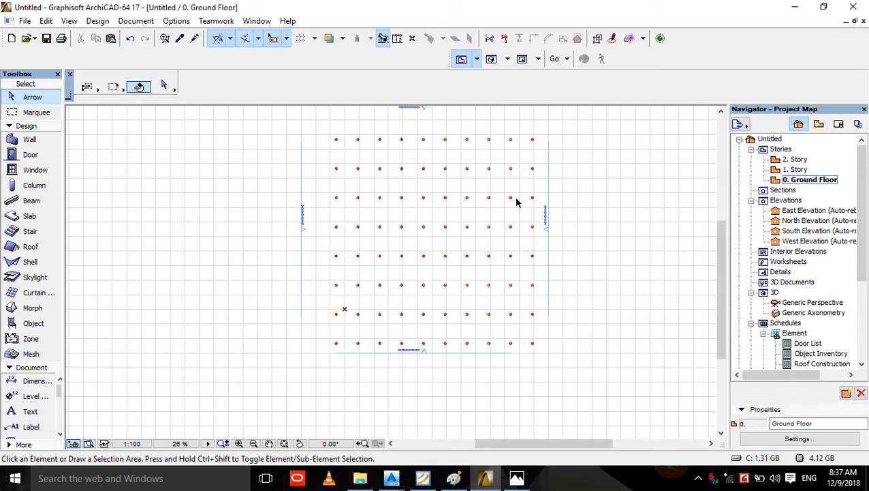
{"action": "key", "text": "F3"}
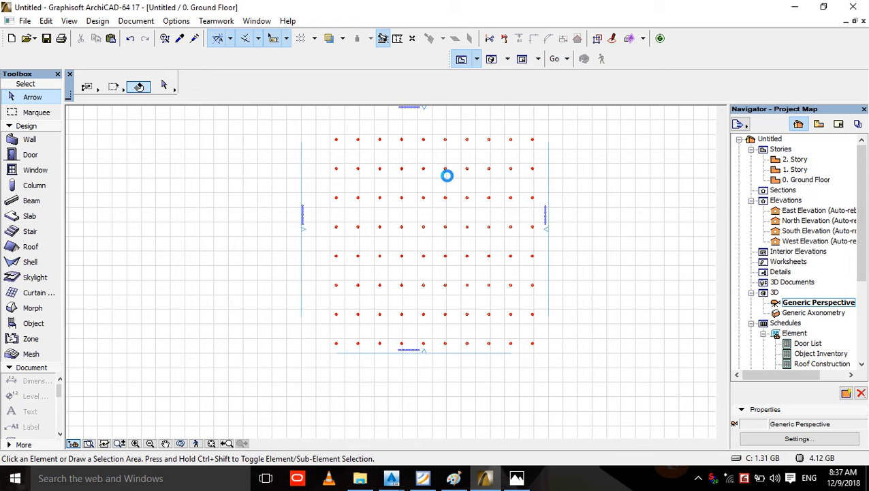
{"action": "scroll", "coordinate": [514, 350], "scroll_direction": "down", "scroll_amount": 5}
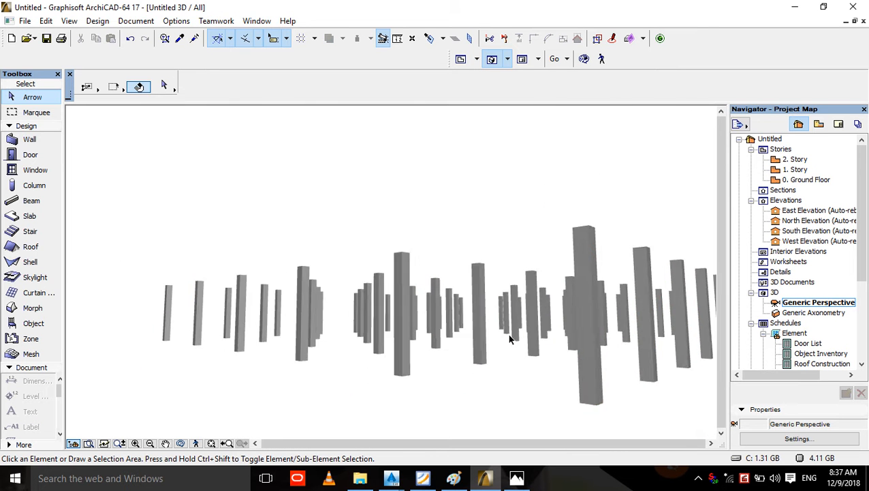
{"action": "middle_click_drag", "start_coordinate": [535, 280], "coordinate": [434, 273]}
{"action": "key", "text": "F2"}
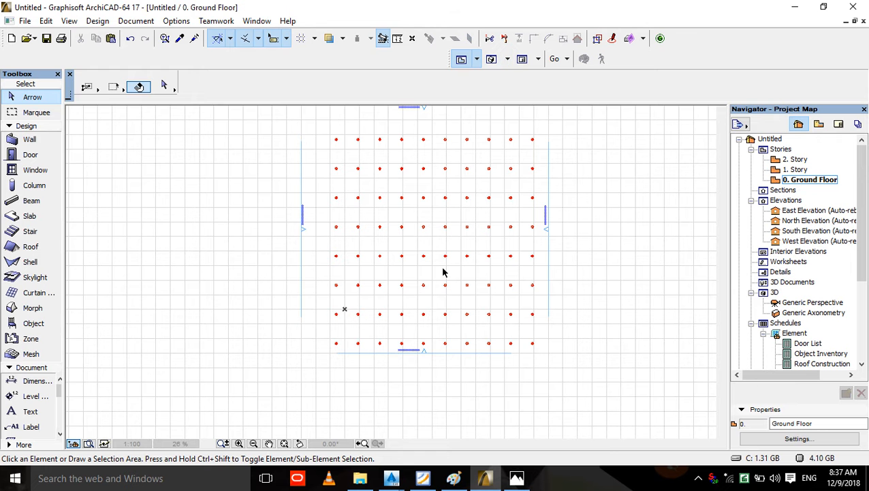
{"action": "middle_click_drag", "start_coordinate": [488, 249], "coordinate": [497, 332]}
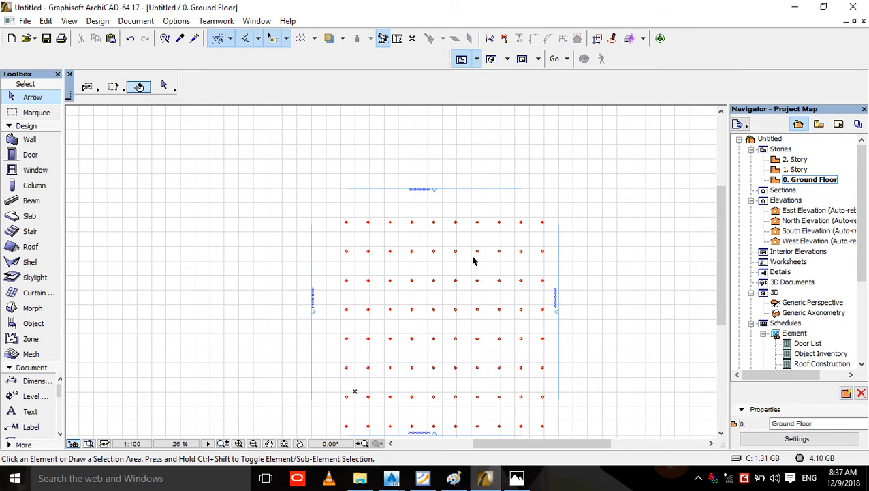
{"action": "scroll", "coordinate": [409, 252], "scroll_direction": "up", "scroll_amount": 5}
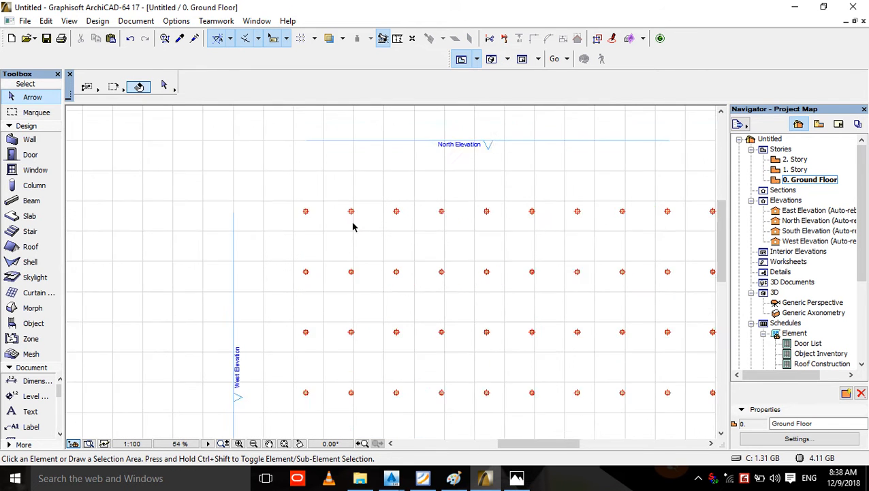
{"action": "left_click", "coordinate": [46, 208]}
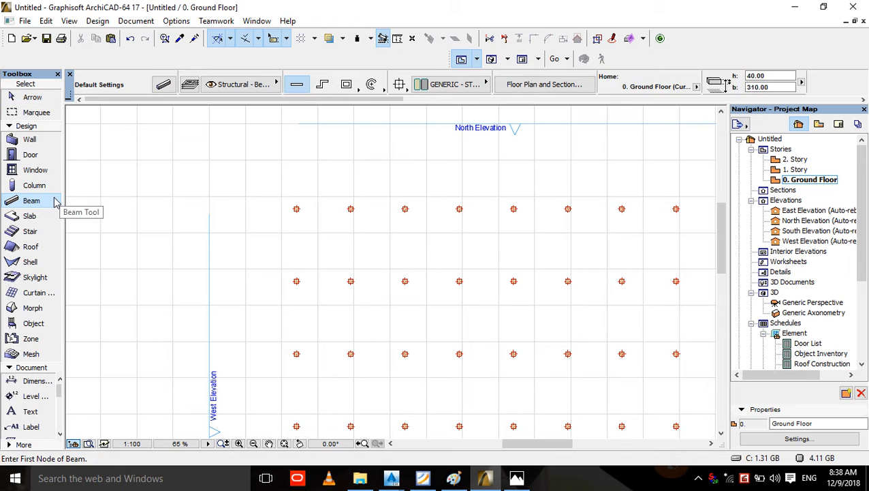
{"action": "left_click", "coordinate": [47, 188]}
{"action": "left_click", "coordinate": [43, 203]}
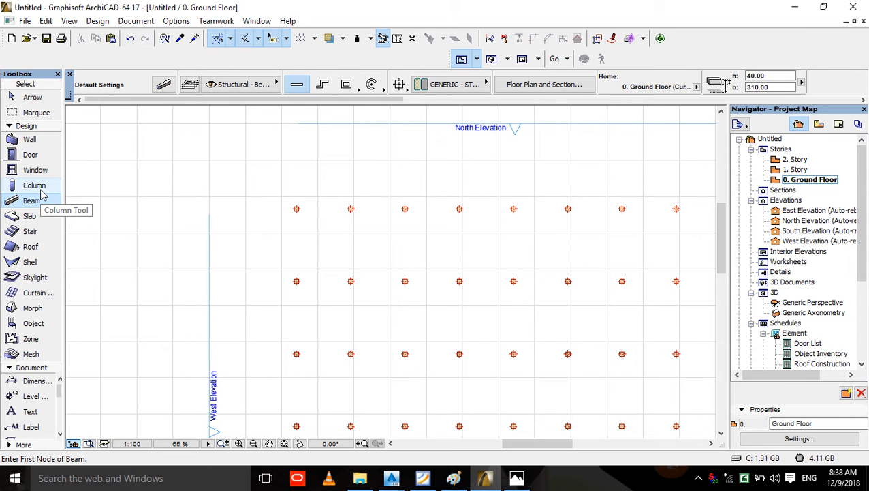
{"action": "left_click", "coordinate": [30, 200]}
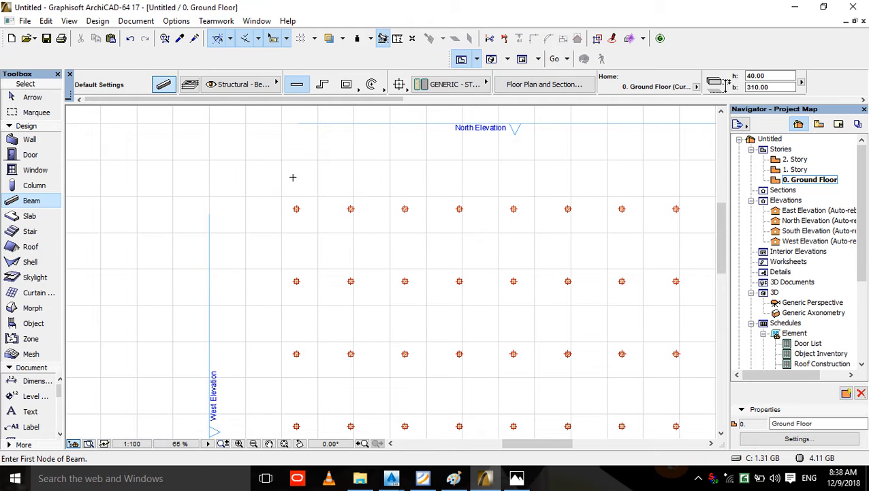
{"action": "key", "text": "ctrl+t"}
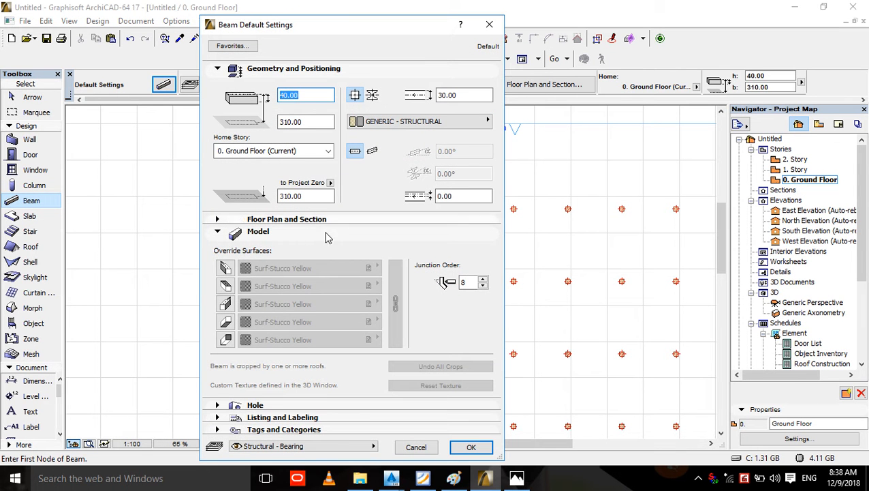
{"action": "left_click", "coordinate": [225, 268]}
{"action": "left_click", "coordinate": [225, 267]}
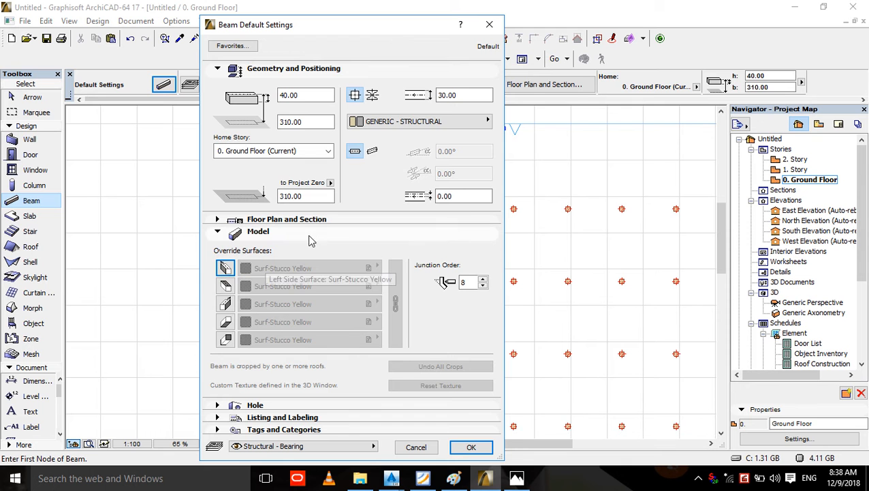
{"action": "left_click", "coordinate": [466, 96]}
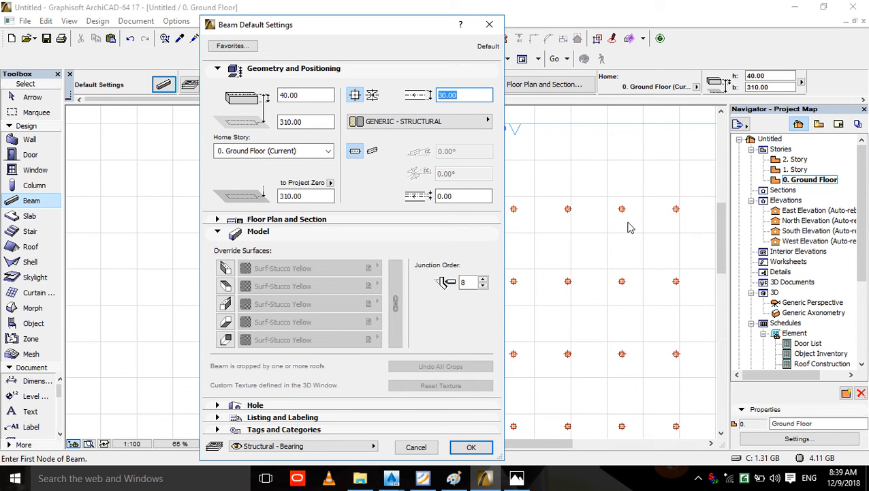
{"action": "type", "text": "25"}
{"action": "left_click", "coordinate": [489, 26]}
{"action": "key", "text": "Escape"}
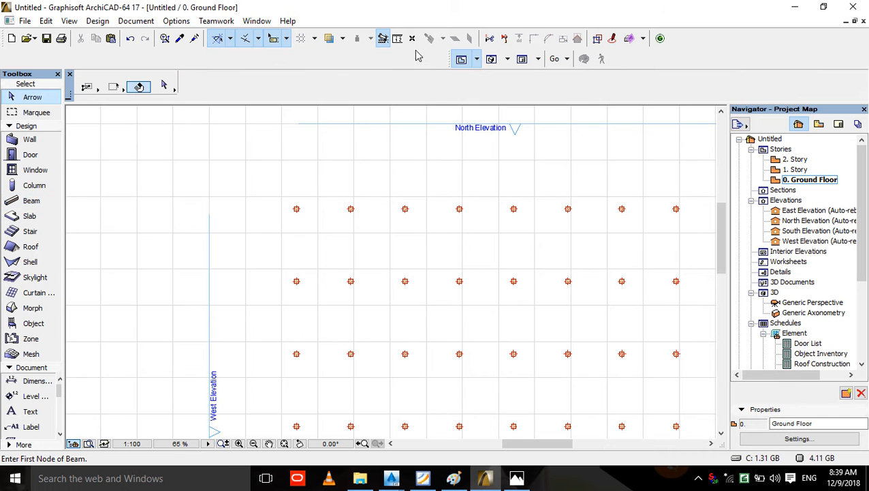
- Measure the side length of a column in the northernmost row
{"action": "left_click", "coordinate": [398, 39]}
{"action": "scroll", "coordinate": [289, 231], "scroll_direction": "up", "scroll_amount": 5}
{"action": "scroll", "coordinate": [310, 136], "scroll_direction": "up", "scroll_amount": 2}
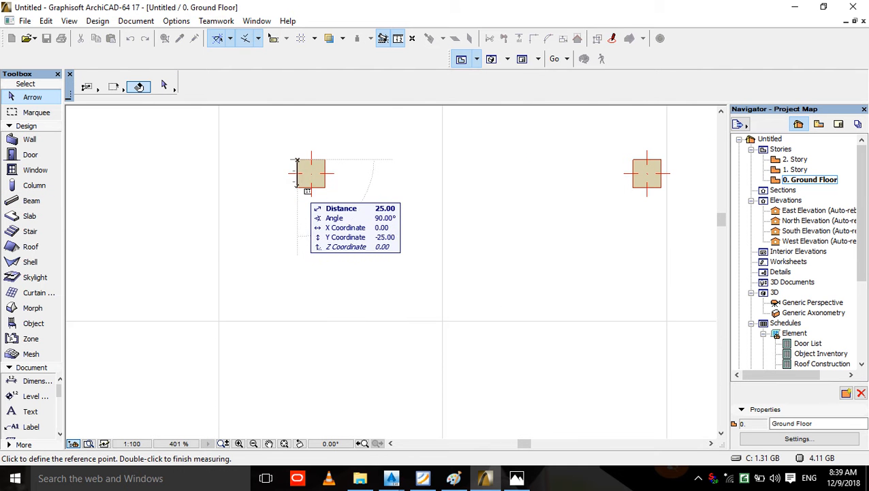
{"action": "key", "text": "Escape"}
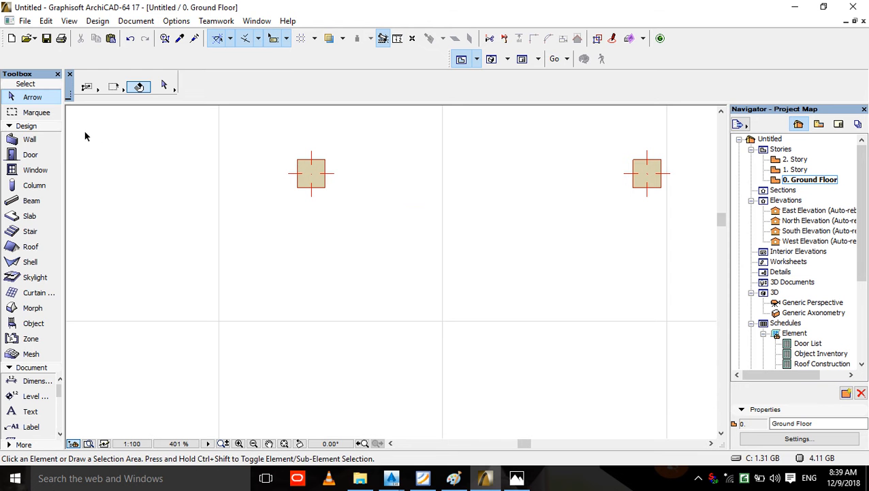
- Set the default beam width to 25.00 and beam height to 30.00
{"action": "left_click", "coordinate": [49, 158]}
{"action": "left_click", "coordinate": [38, 185]}
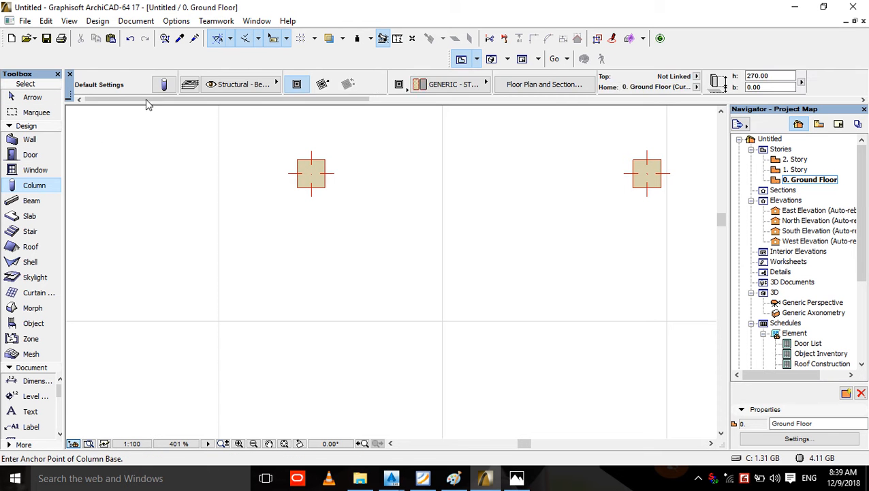
{"action": "left_click", "coordinate": [41, 201]}
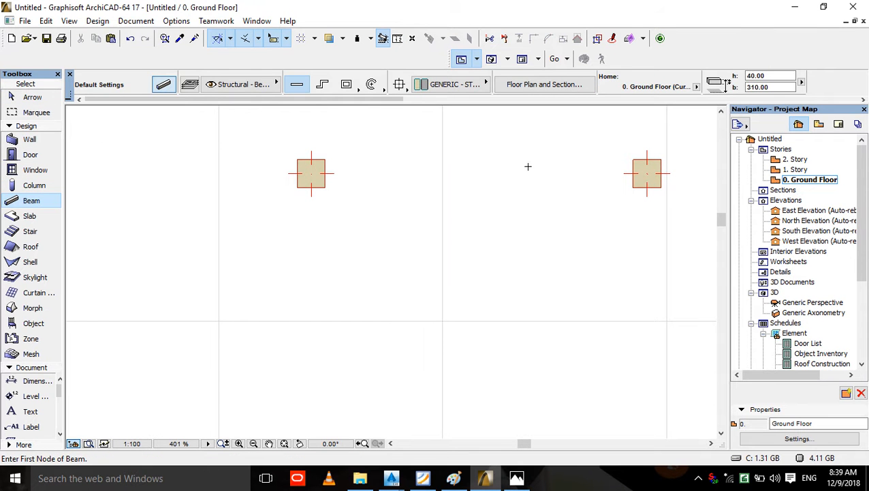
{"action": "key", "text": "ctrl+t"}
{"action": "left_click_drag", "start_coordinate": [462, 94], "coordinate": [401, 90]}
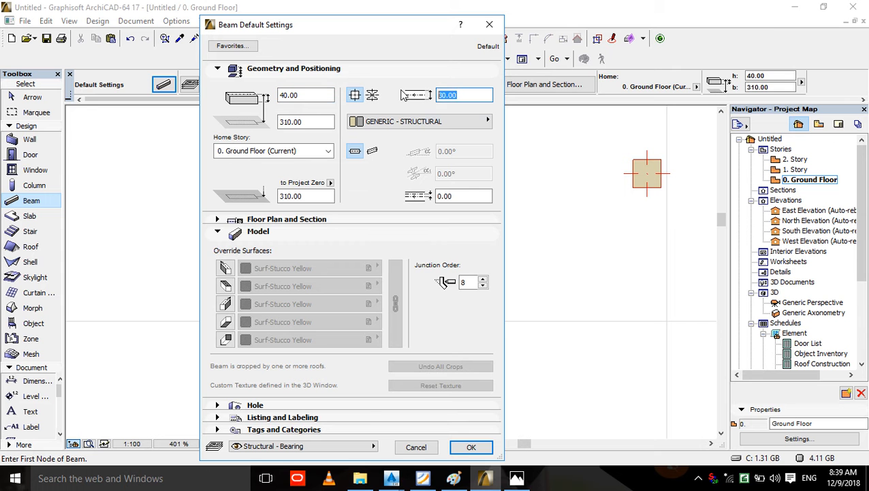
{"action": "type", "text": "25"}
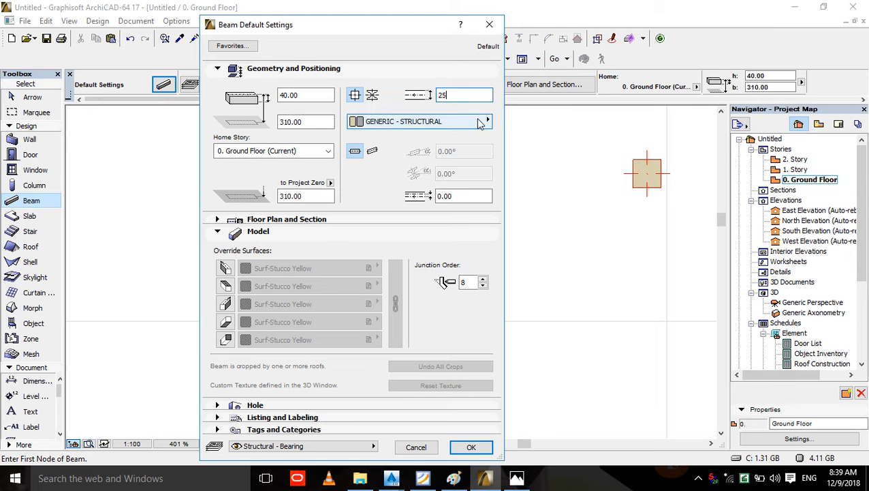
{"action": "type", "text": ".00"}
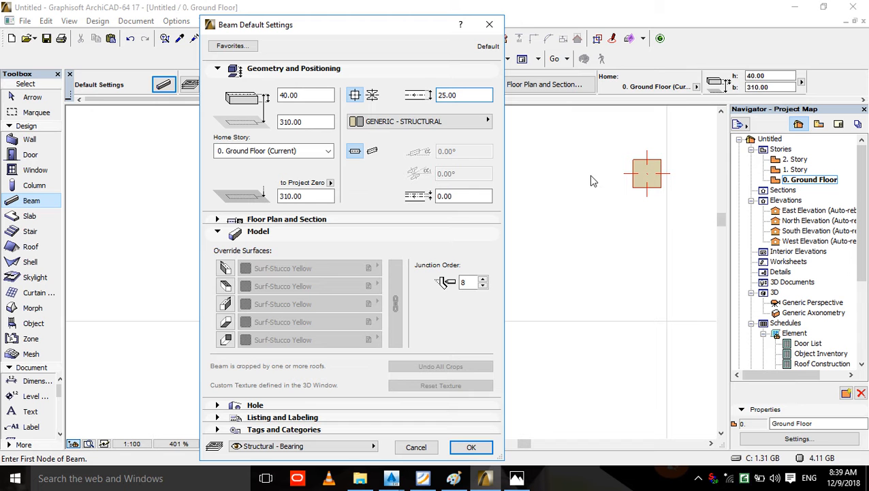
{"action": "left_click_drag", "start_coordinate": [317, 95], "coordinate": [279, 95]}
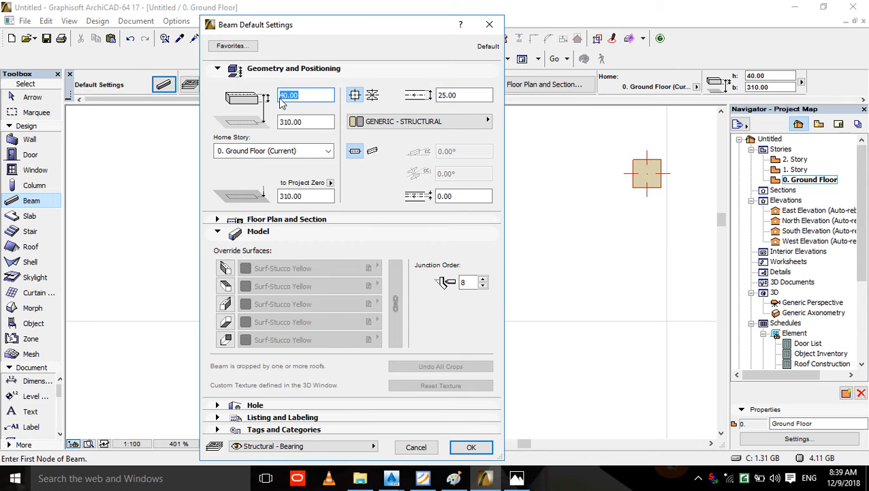
{"action": "type", "text": "30.00"}
{"action": "left_click", "coordinate": [471, 446]}
- Draw a single beam along the northernmost column row, from the west column's outer edge midpoint to the east column's outer edge midpoint
{"action": "scroll", "coordinate": [300, 136], "scroll_direction": "up", "scroll_amount": 3}
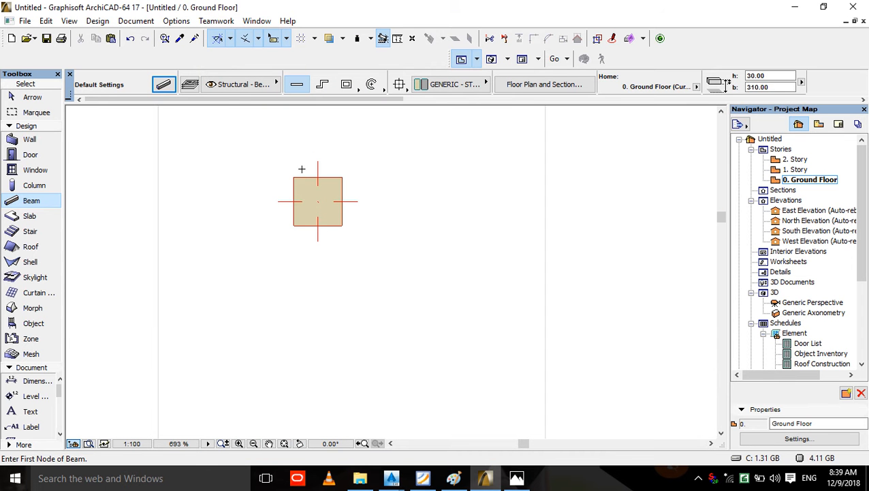
{"action": "left_click", "coordinate": [294, 201]}
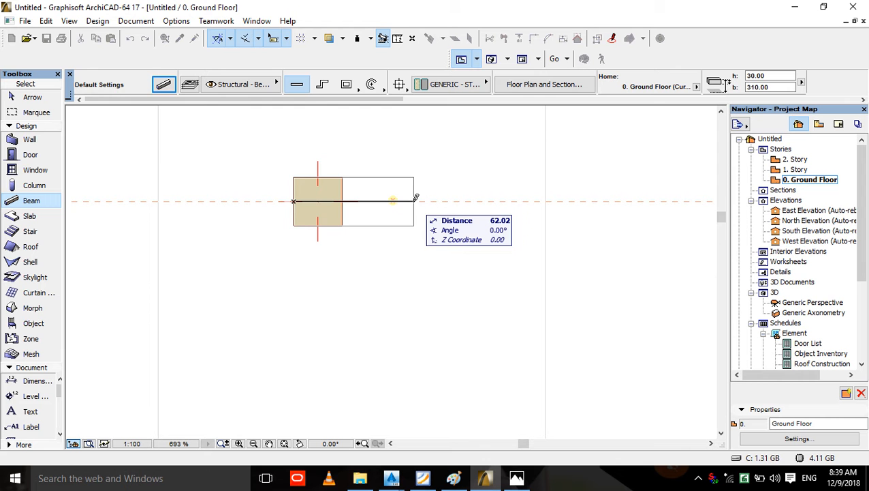
{"action": "scroll", "coordinate": [416, 198], "scroll_direction": "down", "scroll_amount": 8}
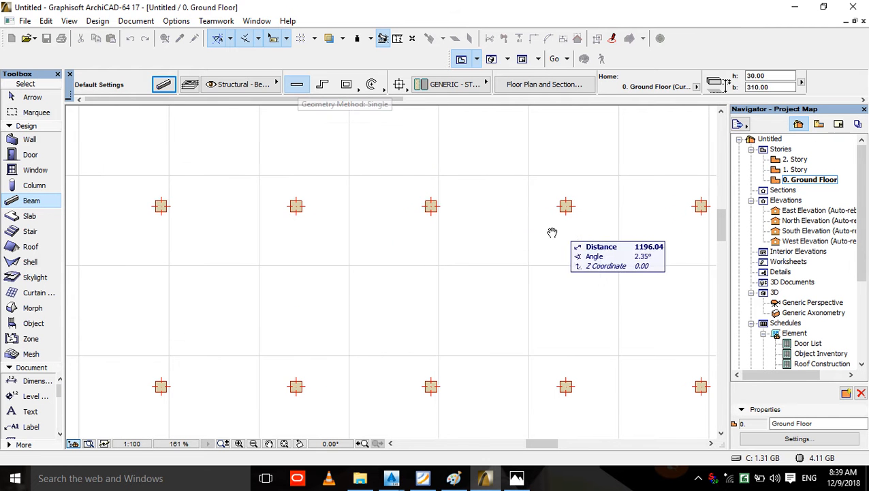
{"action": "middle_click_drag", "start_coordinate": [552, 232], "coordinate": [437, 244]}
{"action": "scroll", "coordinate": [534, 274], "scroll_direction": "down", "scroll_amount": 3}
{"action": "scroll", "coordinate": [460, 224], "scroll_direction": "up", "scroll_amount": 3}
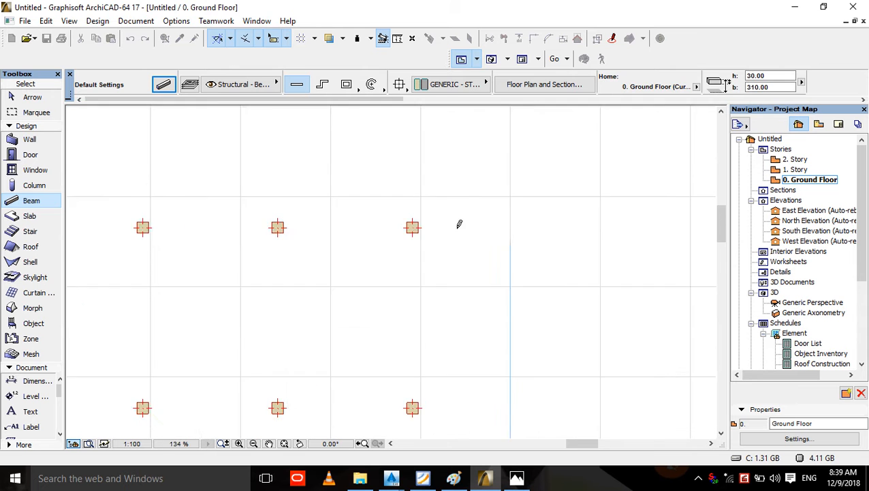
{"action": "scroll", "coordinate": [395, 221], "scroll_direction": "up", "scroll_amount": 5}
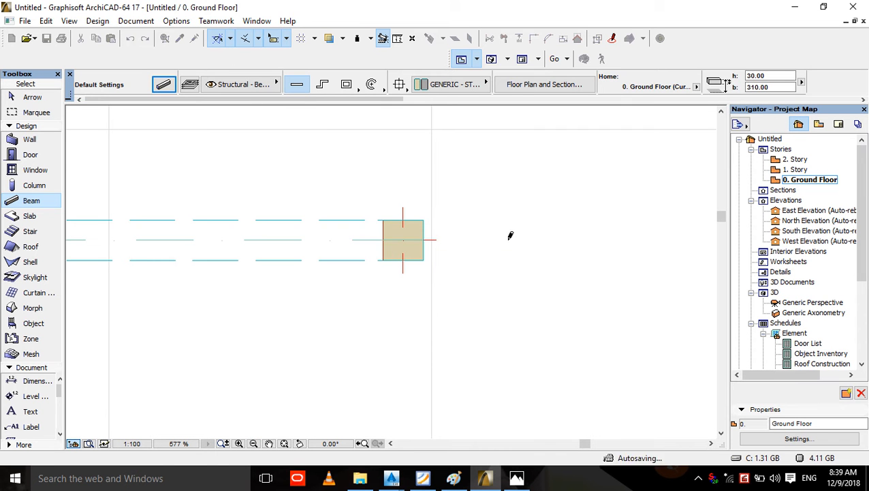
{"action": "key", "text": "Escape"}
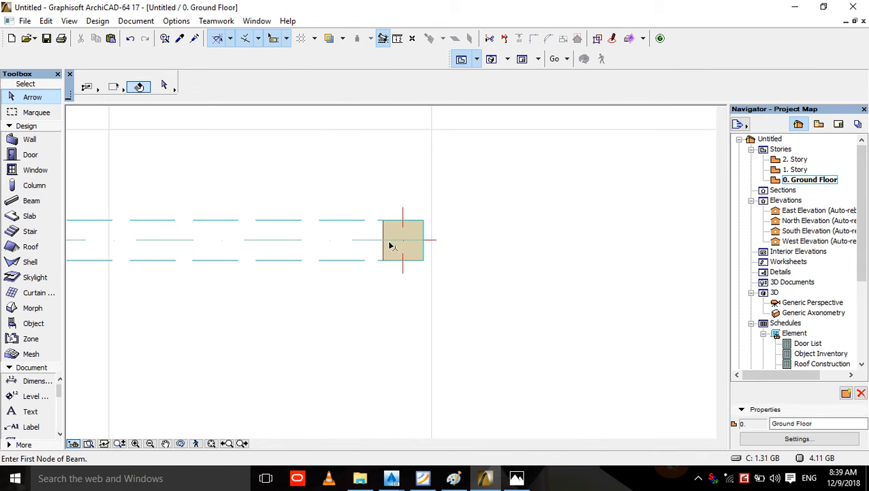
- Check in the 3D perspective how the beam sits above the columns, and return to the ground floor plan
{"action": "key", "text": "F3"}
{"action": "scroll", "coordinate": [156, 288], "scroll_direction": "up", "scroll_amount": 8}
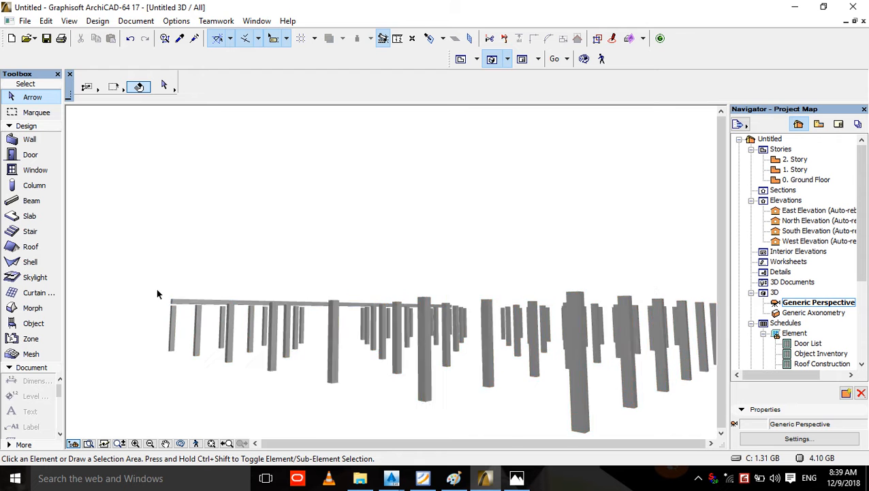
{"action": "scroll", "coordinate": [183, 307], "scroll_direction": "up", "scroll_amount": 6}
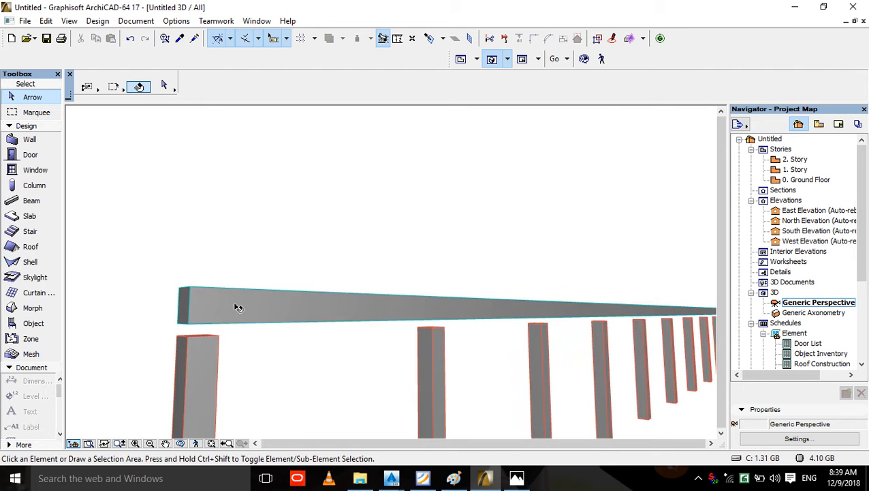
{"action": "key", "text": "F2"}
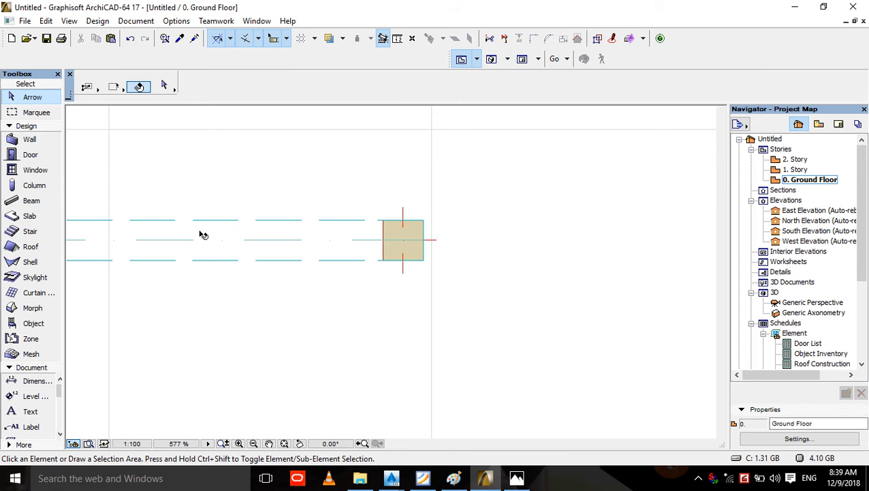
- Set the drawn beam's reference line offset to its home story to 270.00
{"action": "left_click", "coordinate": [254, 240]}
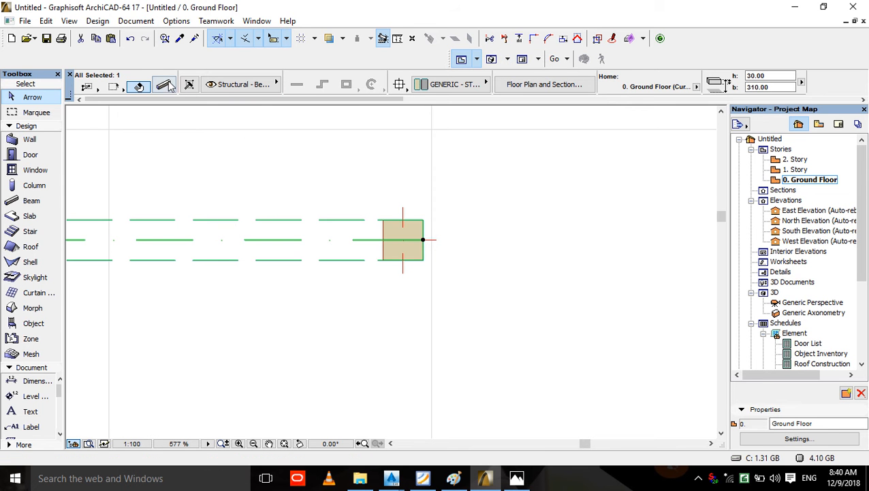
{"action": "key", "text": "ctrl+t"}
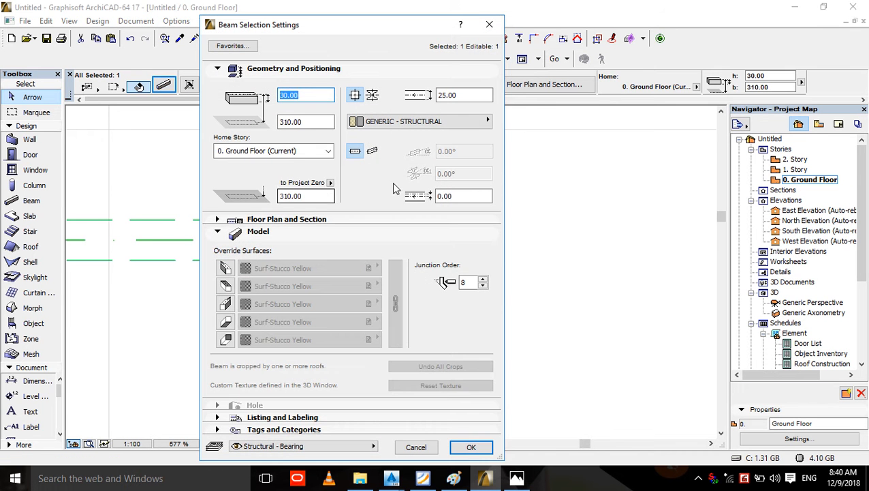
{"action": "left_click_drag", "start_coordinate": [320, 122], "coordinate": [262, 129]}
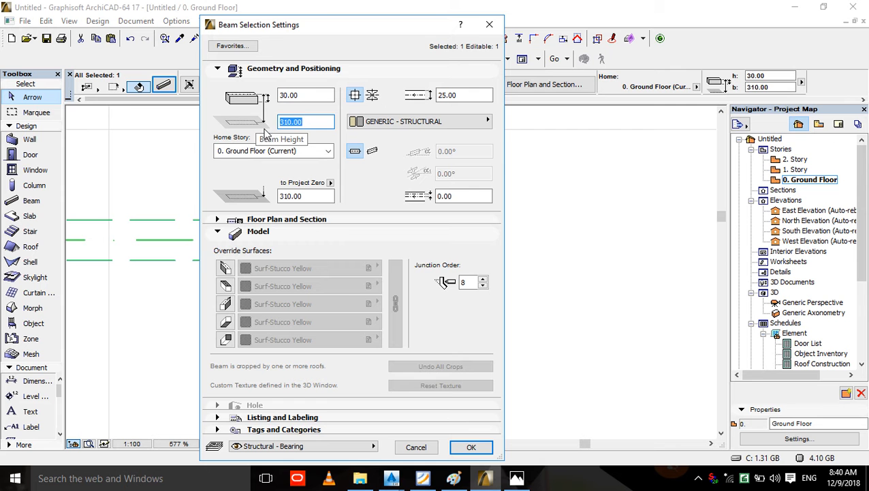
{"action": "type", "text": "290"}
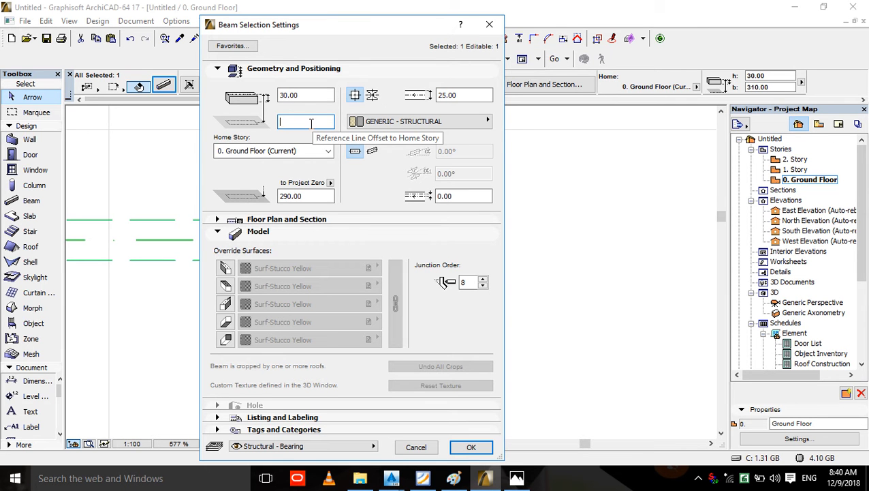
{"action": "left_click", "coordinate": [481, 447]}
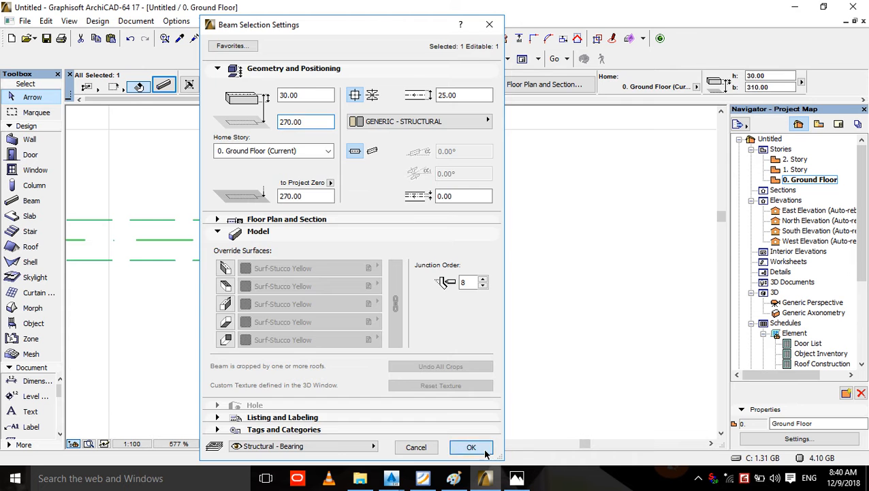
- In the 3D perspective, set the northern beam's reference line offset to its home story to 290.00
{"action": "key", "text": "F3"}
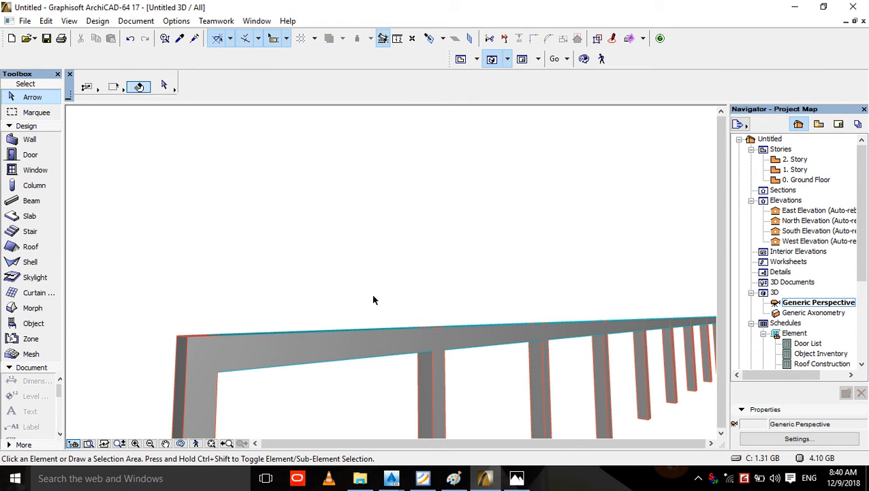
{"action": "left_click", "coordinate": [203, 393]}
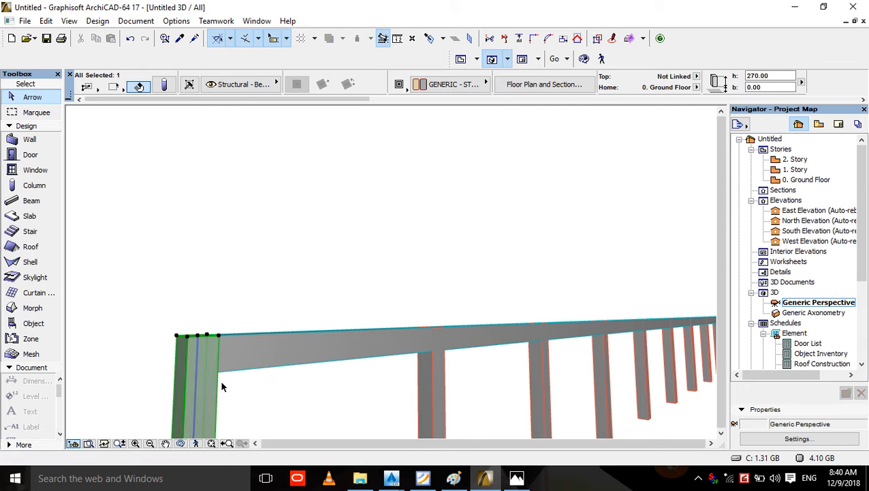
{"action": "left_click", "coordinate": [220, 379]}
{"action": "left_click", "coordinate": [256, 357]}
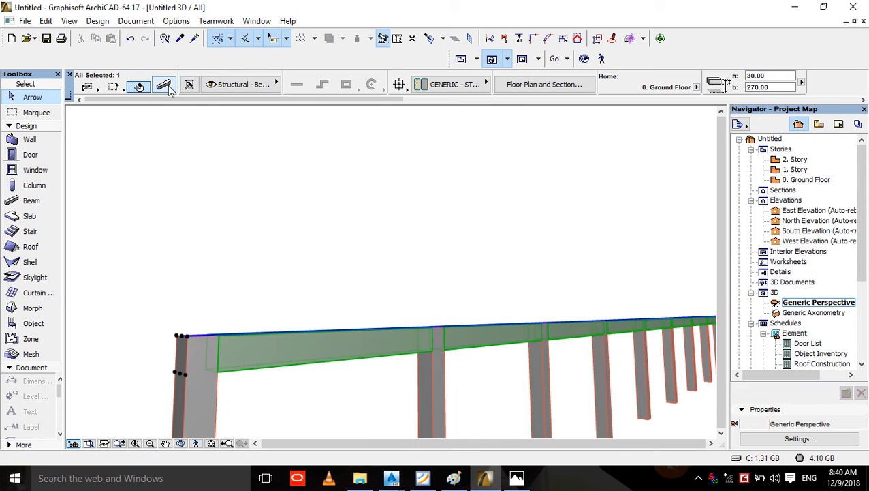
{"action": "key", "text": "ctrl+t"}
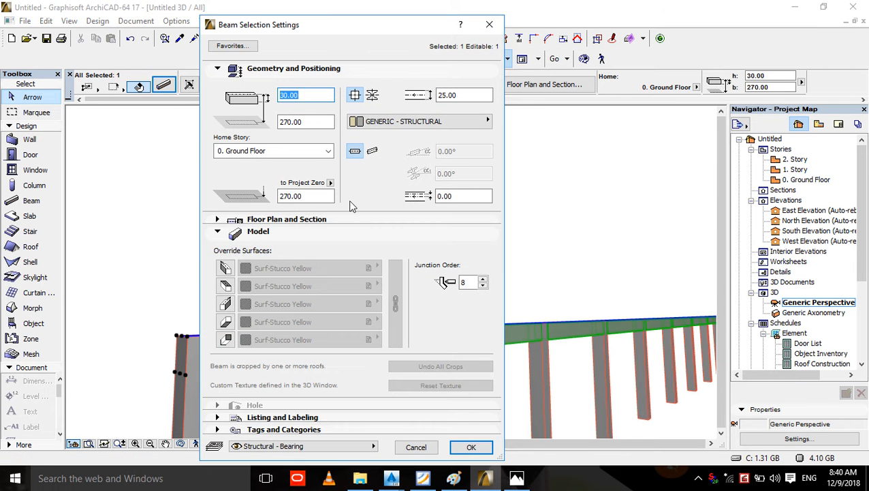
{"action": "key", "text": "Tab"}
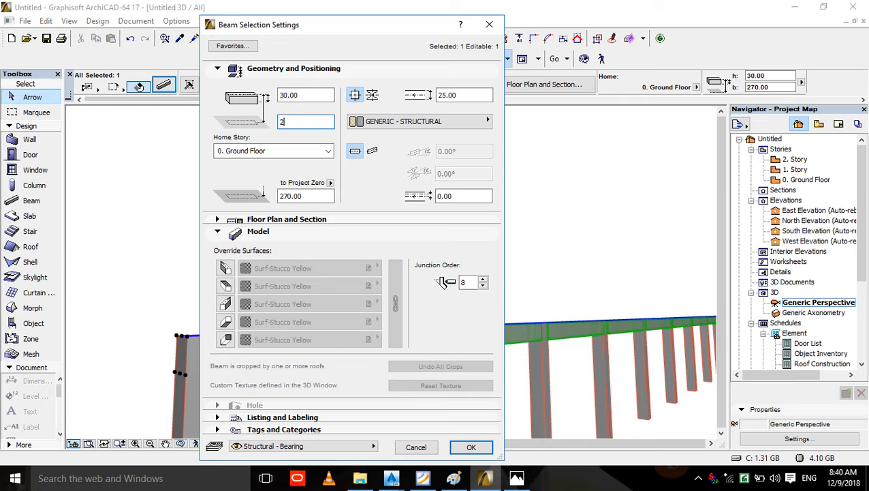
{"action": "key", "text": "Return"}
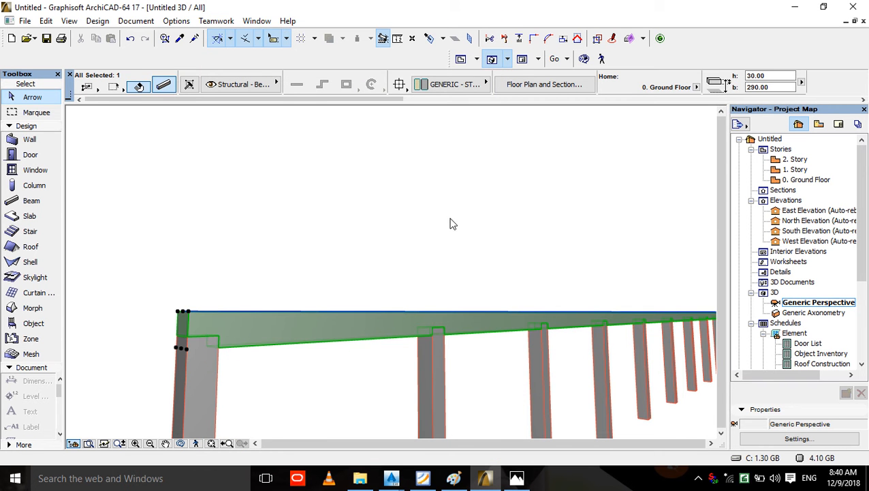
- Set the selected beam's reference line offset to its home story to 300.00
{"action": "key", "text": "ctrl+t"}
{"action": "key", "text": "Tab"}
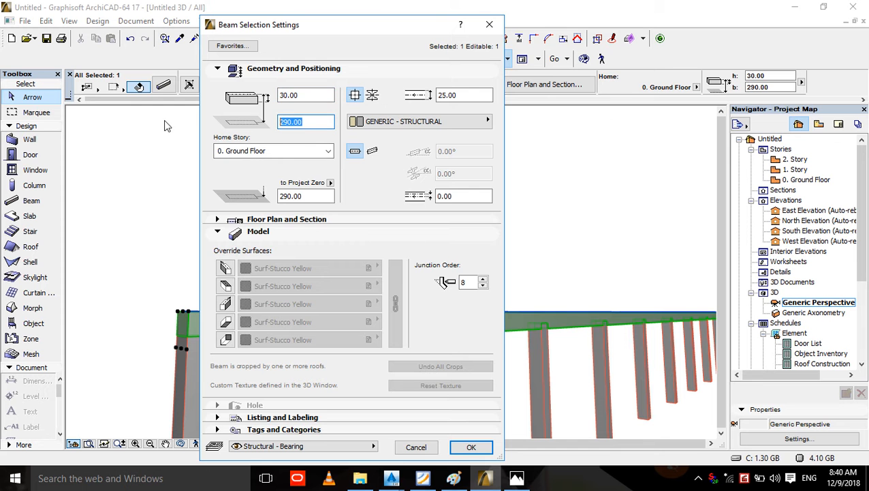
{"action": "type", "text": "300"}
{"action": "left_click", "coordinate": [482, 448]}
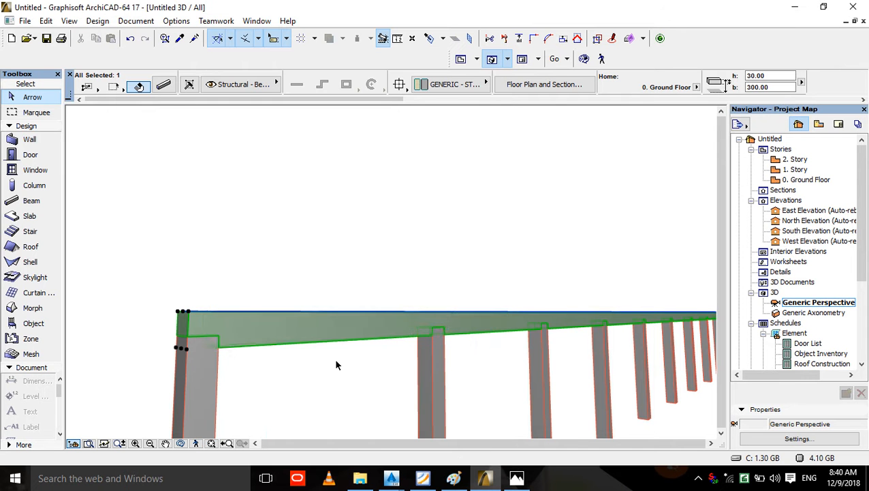
- On the ground floor plan, multiply the beam southward with 19 incremental drag copies, spaced from its east end to the matching point on the next column row
{"action": "key", "text": "F2"}
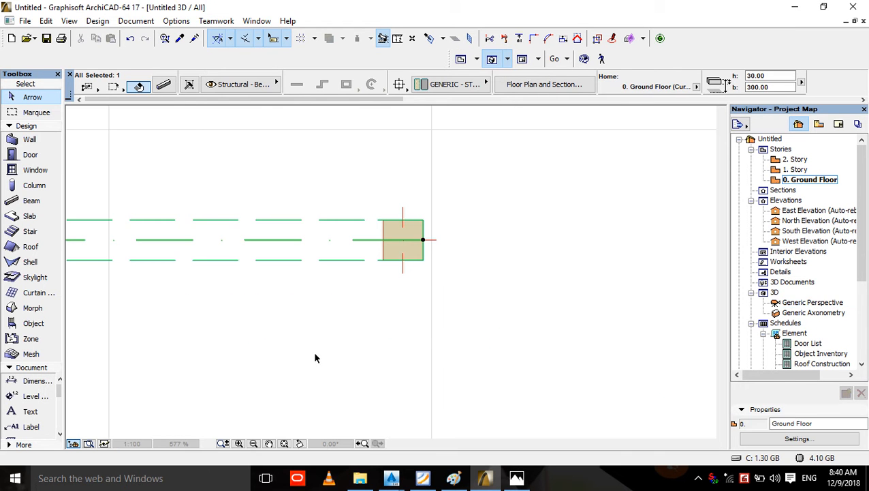
{"action": "right_click", "coordinate": [424, 240]}
{"action": "mouse_move", "coordinate": [557, 295]}
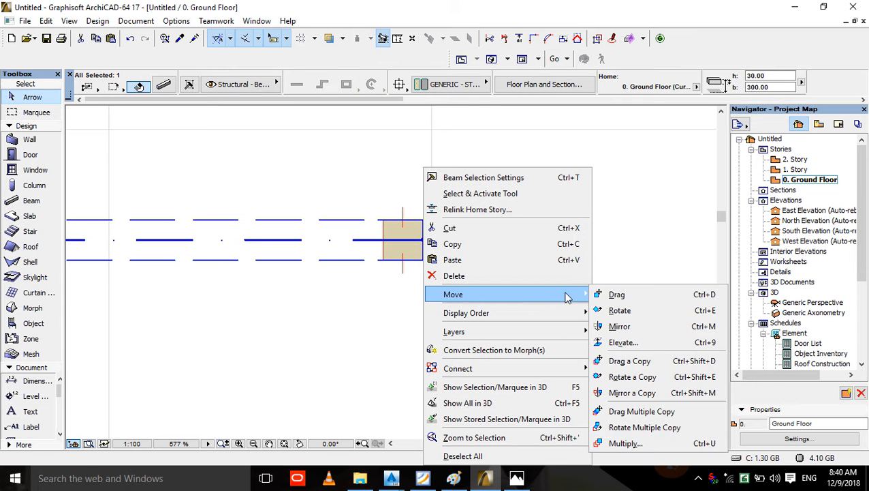
{"action": "left_click", "coordinate": [621, 443]}
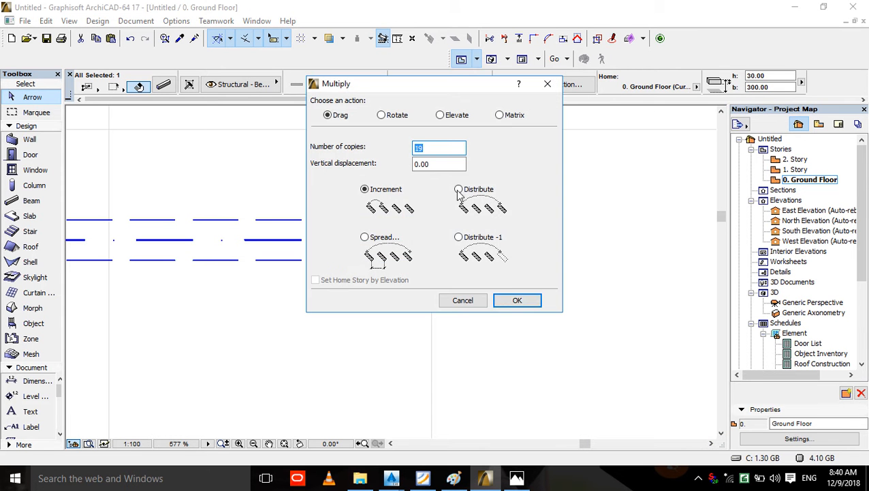
{"action": "left_click", "coordinate": [517, 300]}
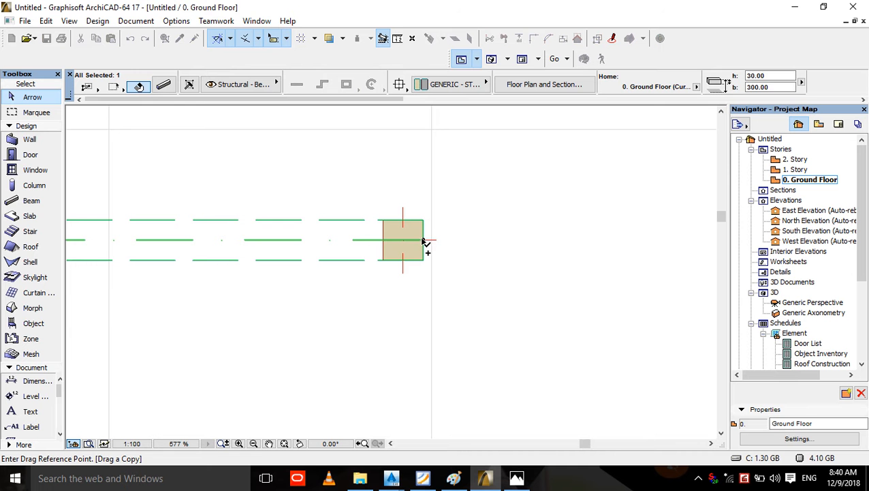
{"action": "left_click", "coordinate": [423, 240]}
{"action": "scroll", "coordinate": [443, 245], "scroll_direction": "down", "scroll_amount": 6}
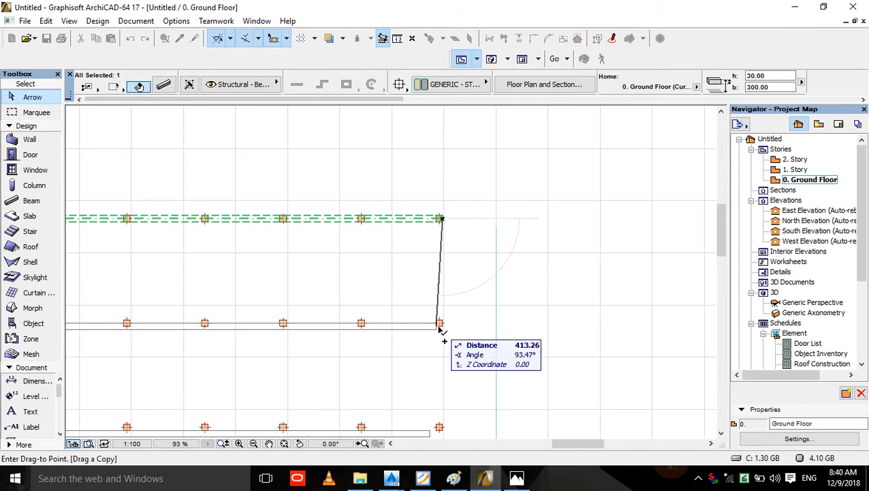
{"action": "scroll", "coordinate": [443, 331], "scroll_direction": "up", "scroll_amount": 4}
{"action": "left_click", "coordinate": [450, 314]}
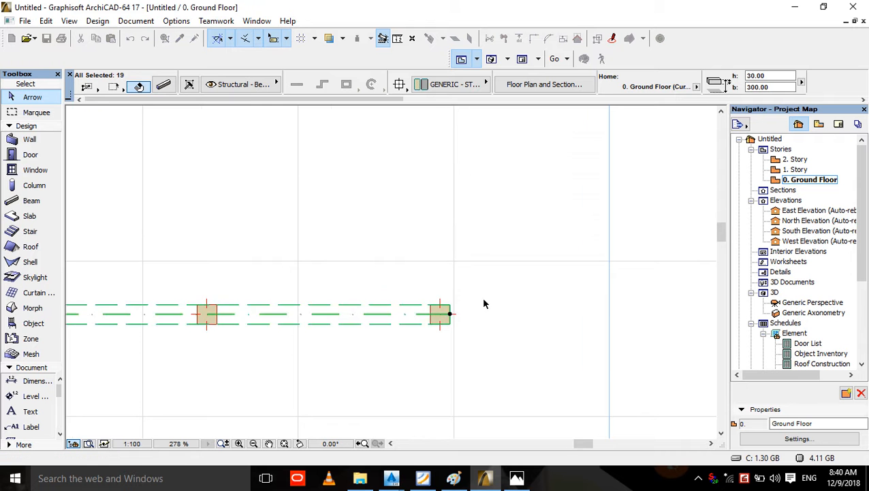
- Delete all surplus beam copies lying south of the last column row
{"action": "scroll", "coordinate": [485, 303], "scroll_direction": "down", "scroll_amount": 2}
{"action": "scroll", "coordinate": [528, 264], "scroll_direction": "down", "scroll_amount": 6}
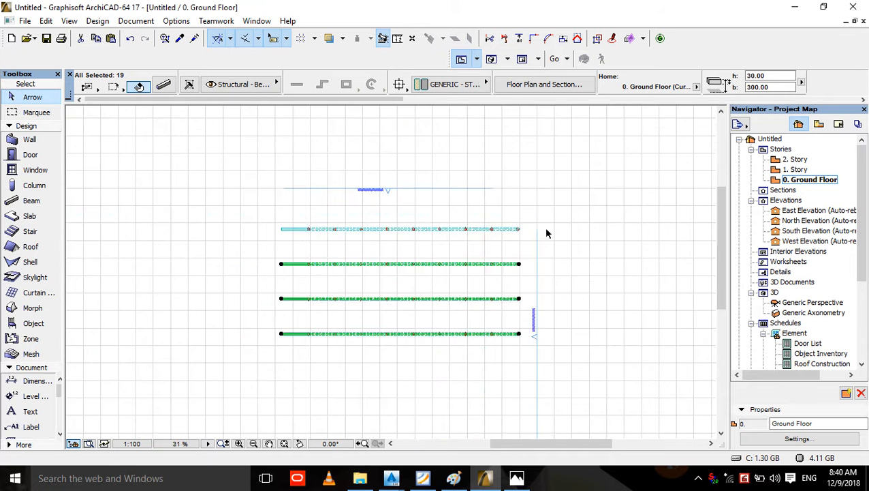
{"action": "scroll", "coordinate": [573, 242], "scroll_direction": "down", "scroll_amount": 3}
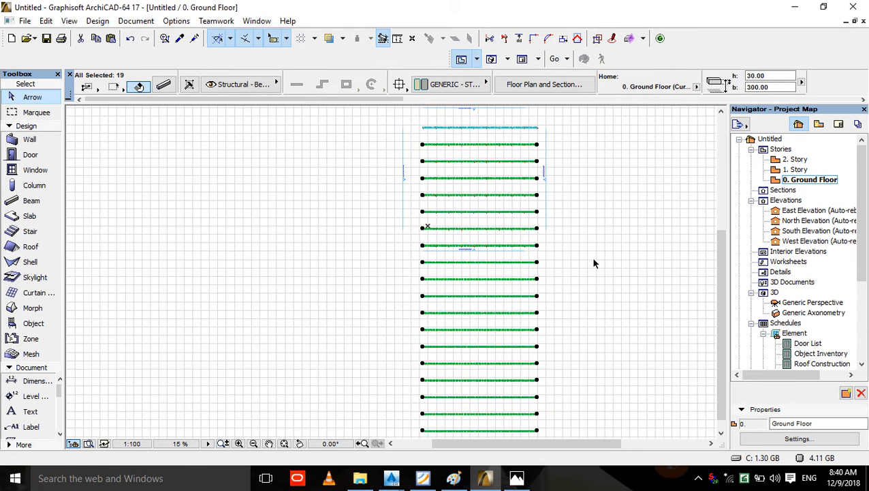
{"action": "left_click", "coordinate": [591, 269]}
{"action": "scroll", "coordinate": [590, 273], "scroll_direction": "down", "scroll_amount": 2}
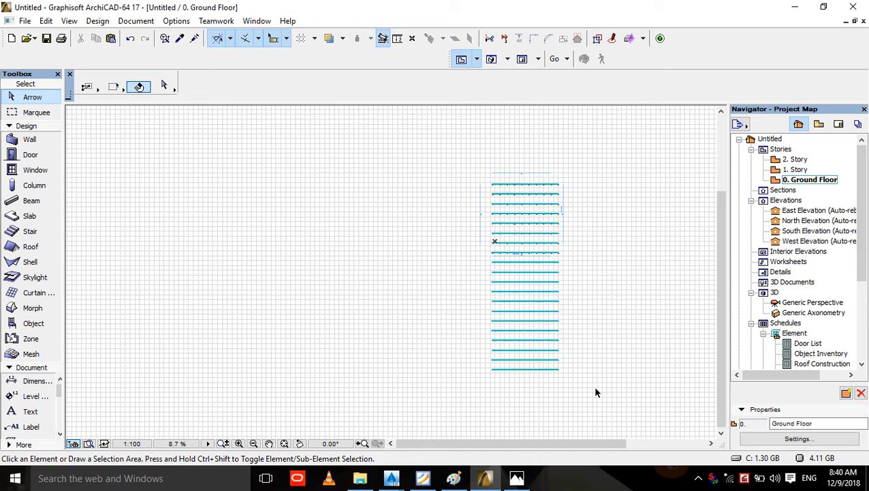
{"action": "left_click", "coordinate": [442, 262]}
{"action": "key", "text": "Delete"}
- Rotate a copy of the northernmost beam 90° about its west end so the copy runs south along the westernmost columns
{"action": "scroll", "coordinate": [555, 201], "scroll_direction": "up", "scroll_amount": 5}
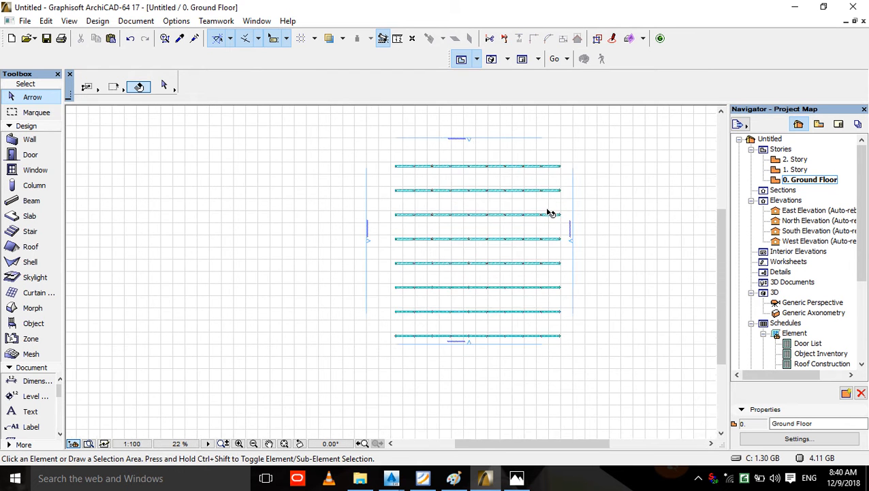
{"action": "scroll", "coordinate": [413, 205], "scroll_direction": "up", "scroll_amount": 8}
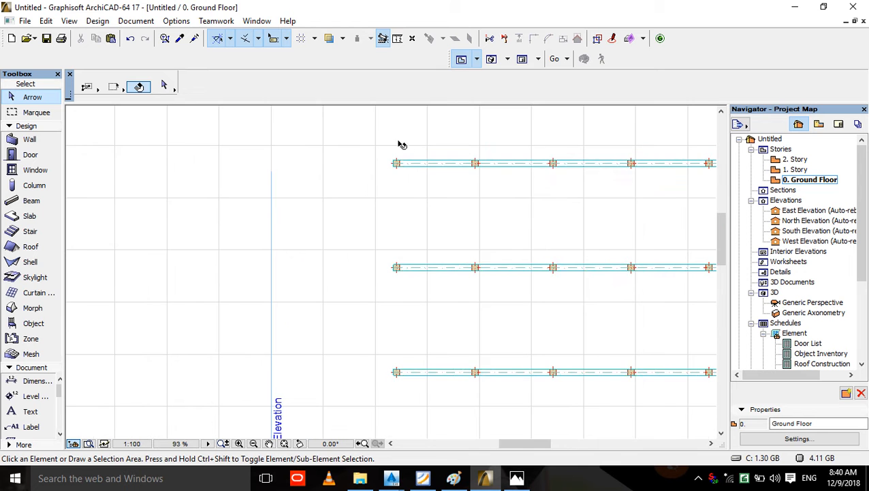
{"action": "scroll", "coordinate": [411, 185], "scroll_direction": "up", "scroll_amount": 3}
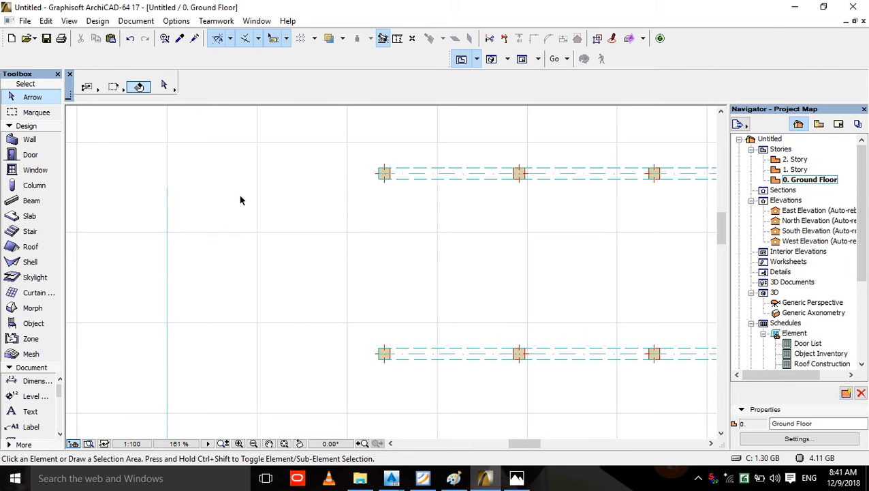
{"action": "left_click", "coordinate": [443, 175]}
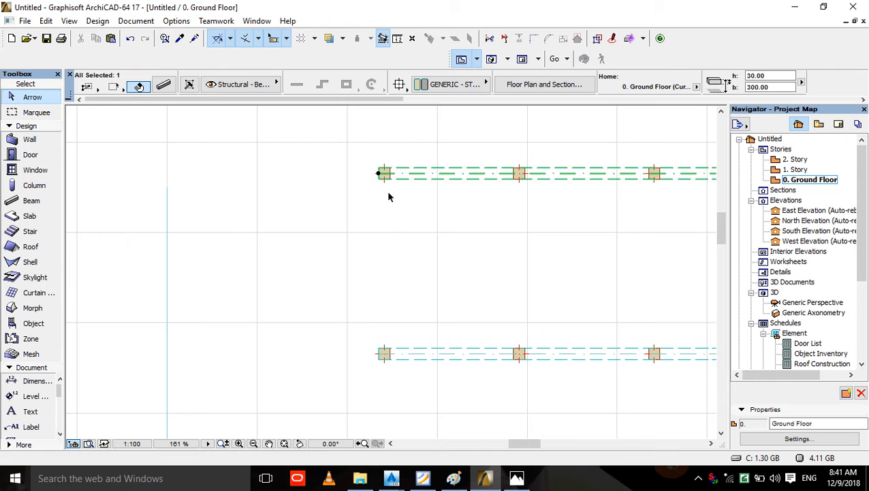
{"action": "right_click", "coordinate": [379, 174]}
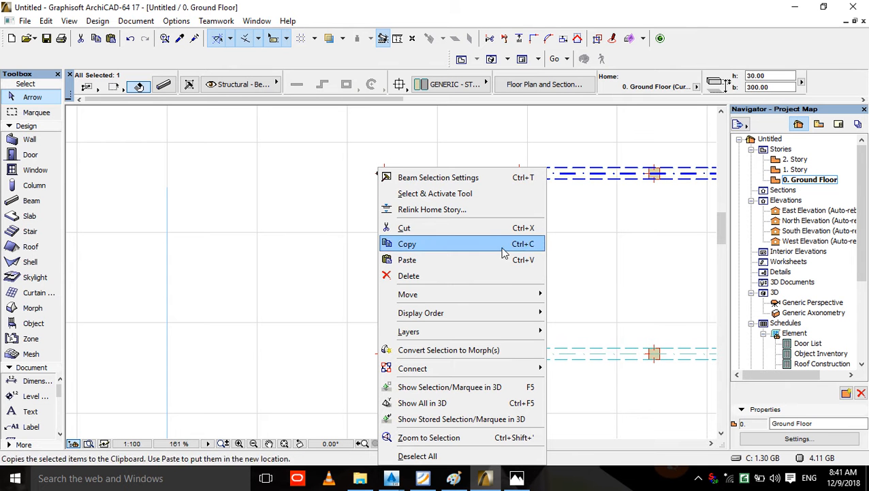
{"action": "mouse_move", "coordinate": [515, 295]}
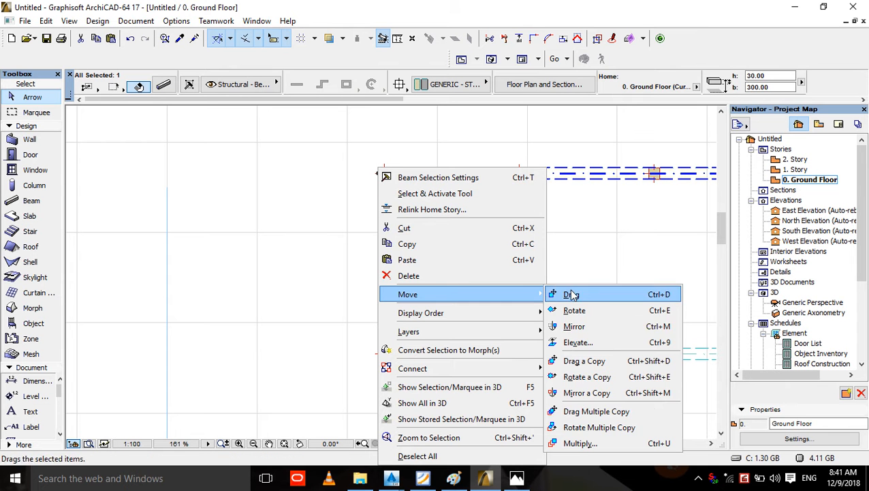
{"action": "left_click", "coordinate": [614, 379]}
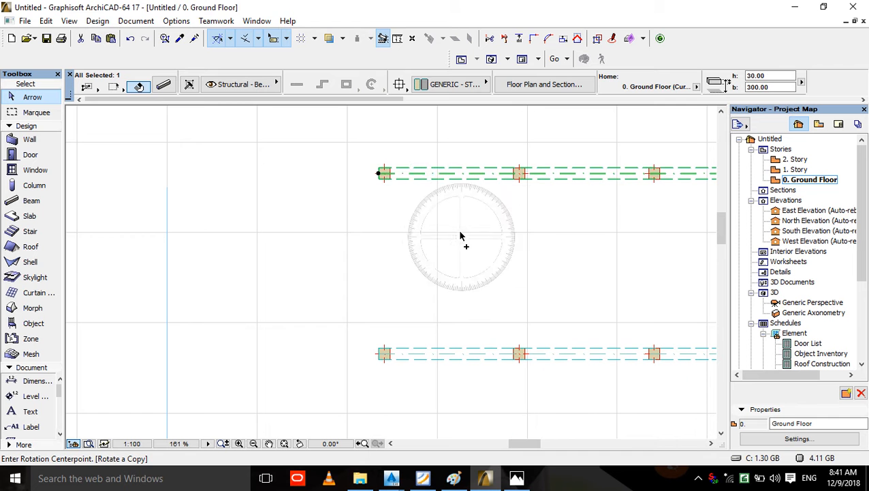
{"action": "left_click", "coordinate": [379, 173]}
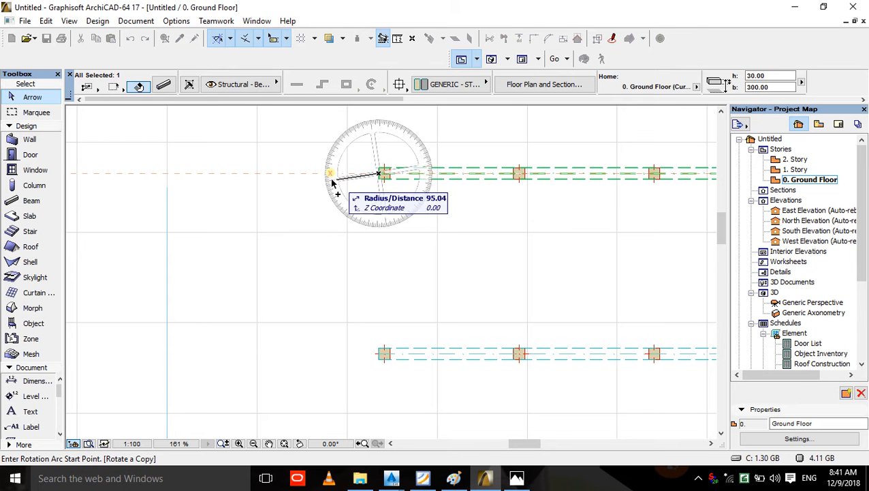
{"action": "left_click", "coordinate": [336, 173]}
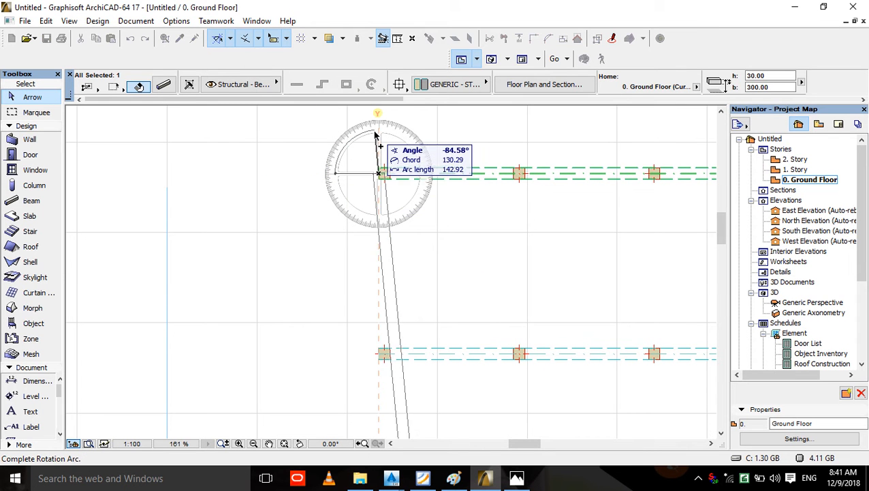
{"action": "left_click", "coordinate": [379, 137]}
- Move the rotated beam 12.50 east so its reference line starts at the northwest corner column's centre
{"action": "scroll", "coordinate": [378, 150], "scroll_direction": "up", "scroll_amount": 6}
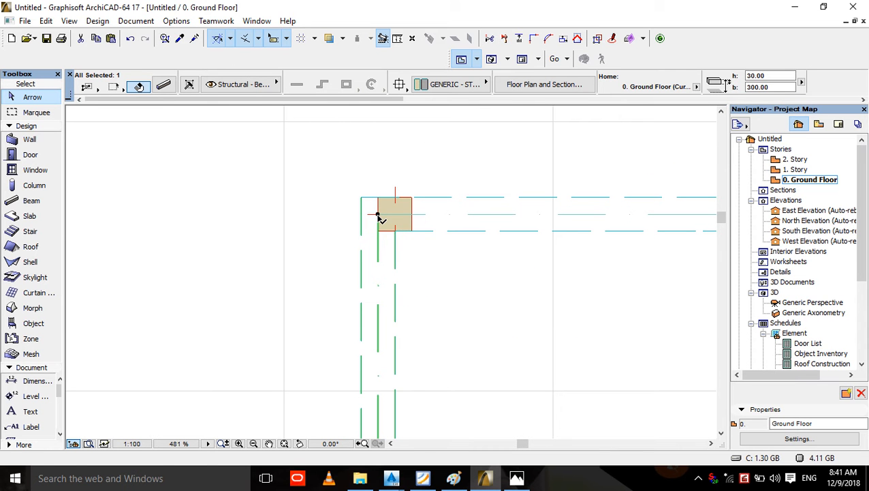
{"action": "left_click", "coordinate": [378, 216]}
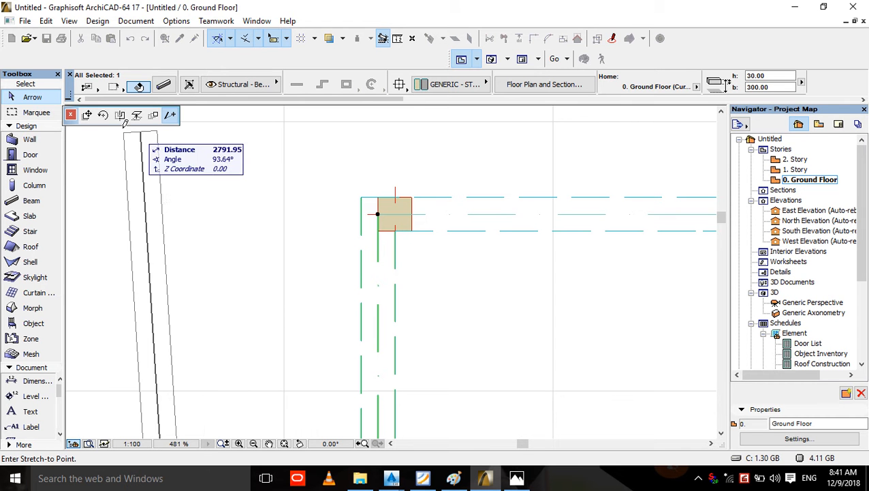
{"action": "left_click", "coordinate": [86, 115]}
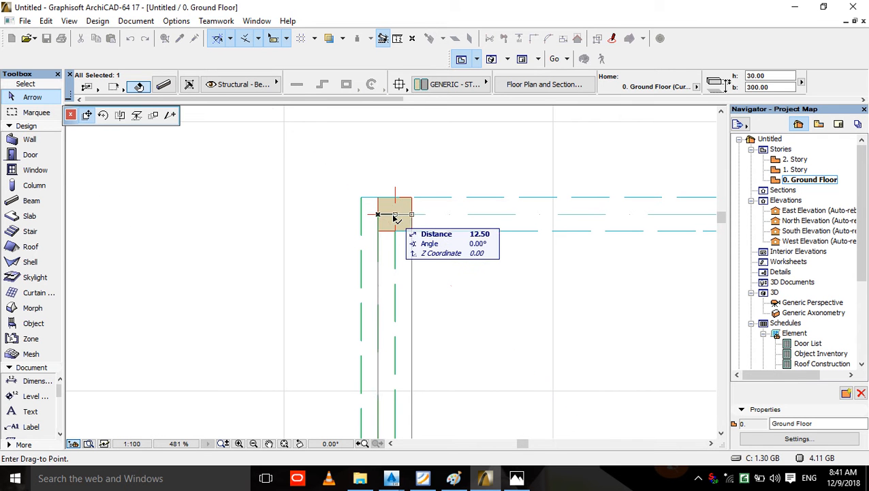
{"action": "left_click", "coordinate": [395, 214]}
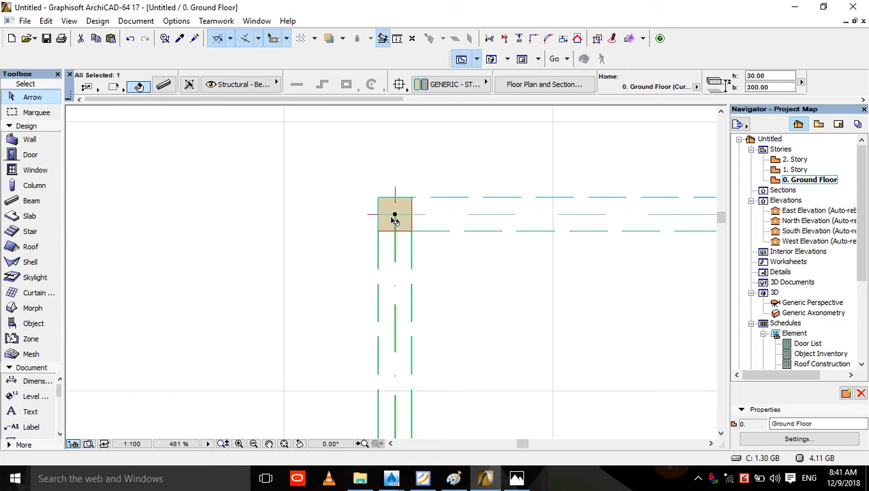
- Try to multiply the westernmost beam eastward with 9 incremental drag copies, spaced from the northwest column's centre to the next column's centre
{"action": "right_click", "coordinate": [395, 215]}
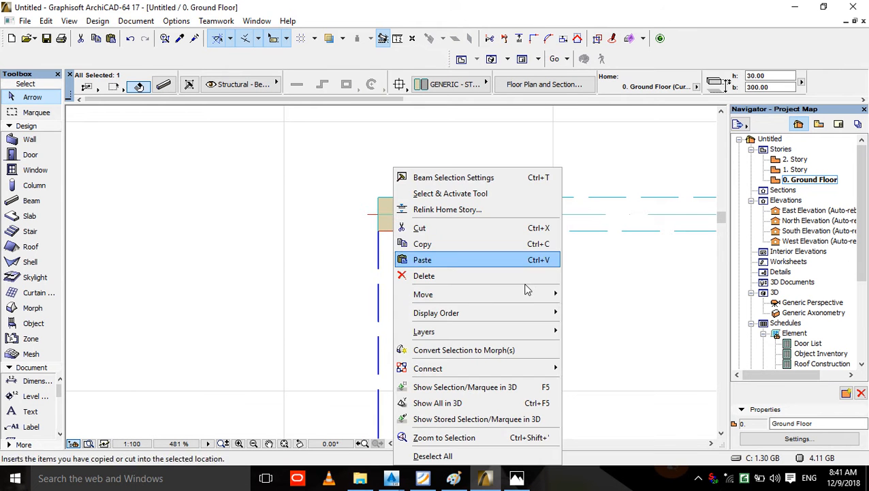
{"action": "mouse_move", "coordinate": [535, 294]}
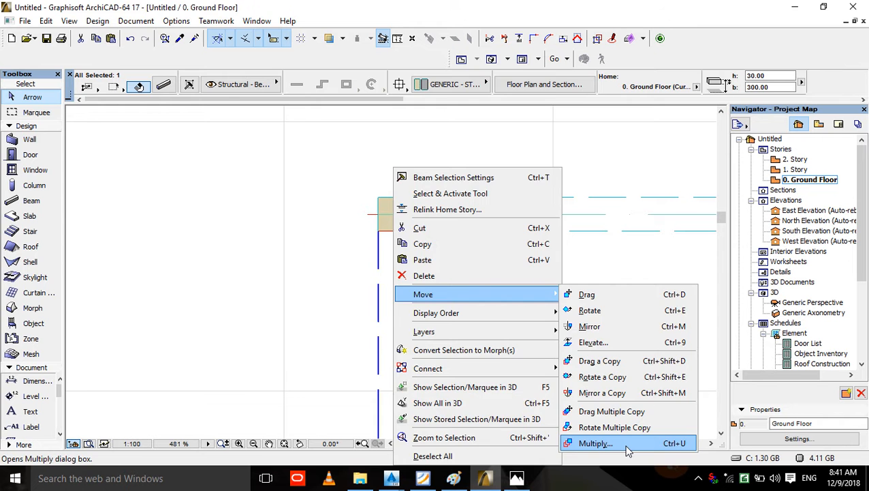
{"action": "left_click", "coordinate": [596, 443]}
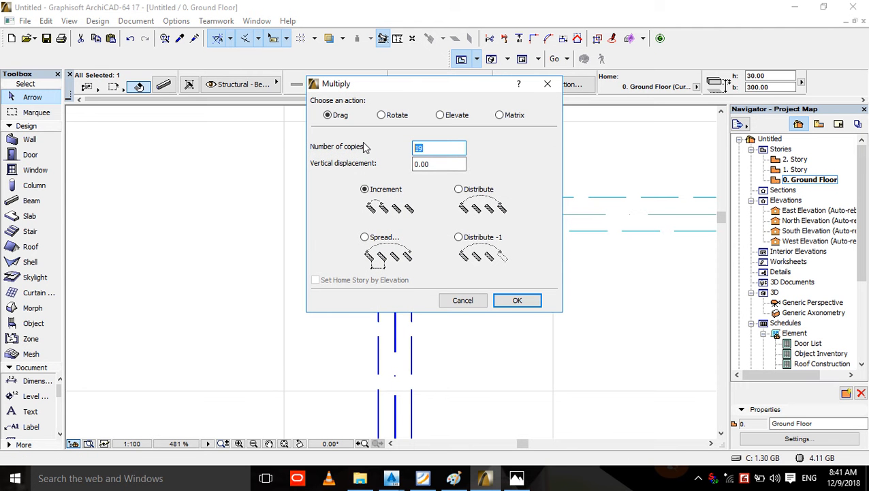
{"action": "type", "text": "9"}
{"action": "left_click", "coordinate": [517, 300]}
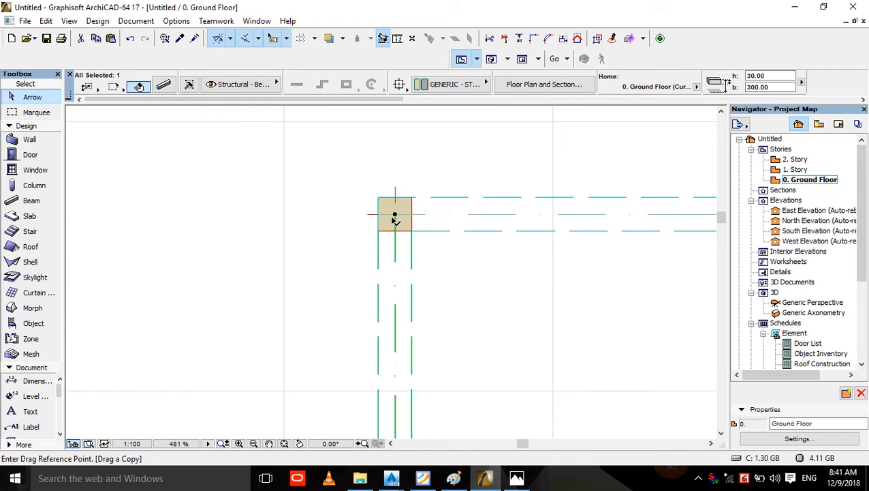
{"action": "left_click", "coordinate": [395, 215]}
{"action": "middle_click_drag", "start_coordinate": [585, 249], "coordinate": [297, 252]}
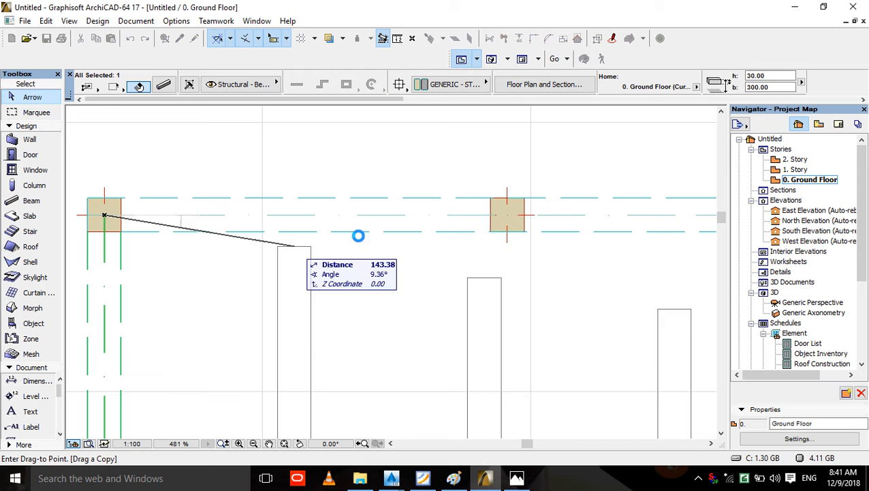
{"action": "left_click", "coordinate": [507, 214]}
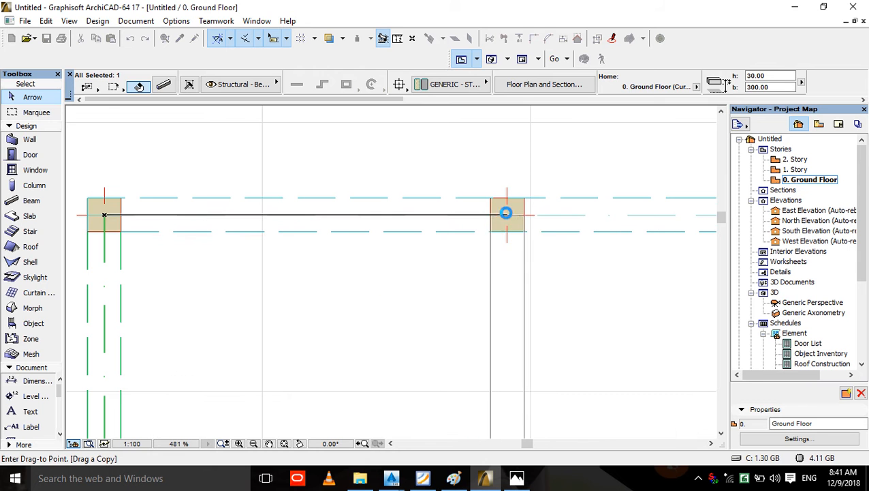
{"action": "left_click", "coordinate": [508, 258]}
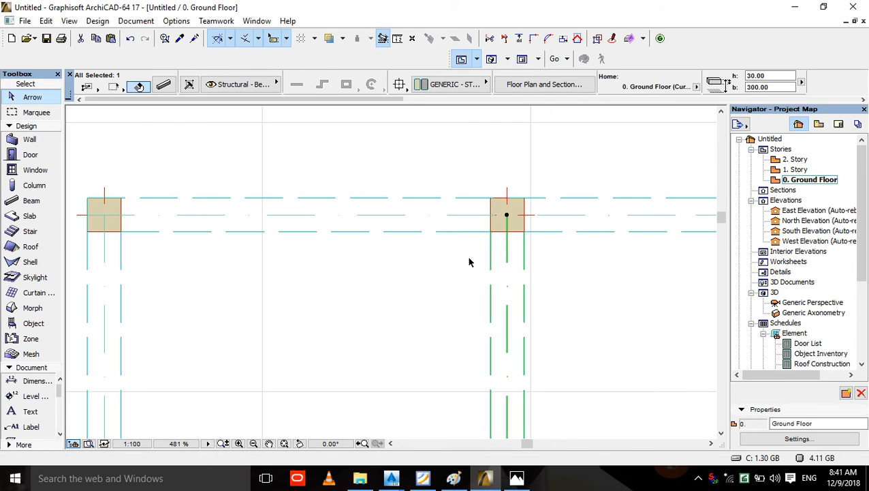
{"action": "left_click", "coordinate": [361, 275]}
{"action": "scroll", "coordinate": [425, 192], "scroll_direction": "down", "scroll_amount": 19}
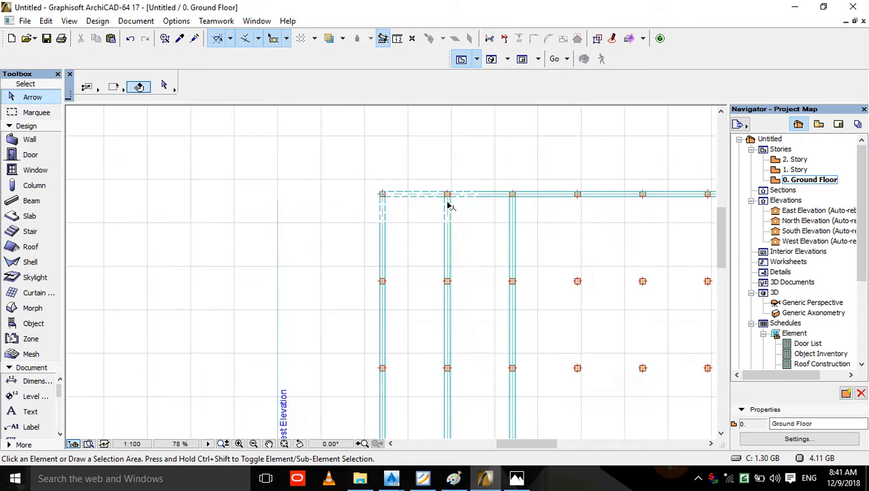
{"action": "scroll", "coordinate": [447, 328], "scroll_direction": "up", "scroll_amount": 11}
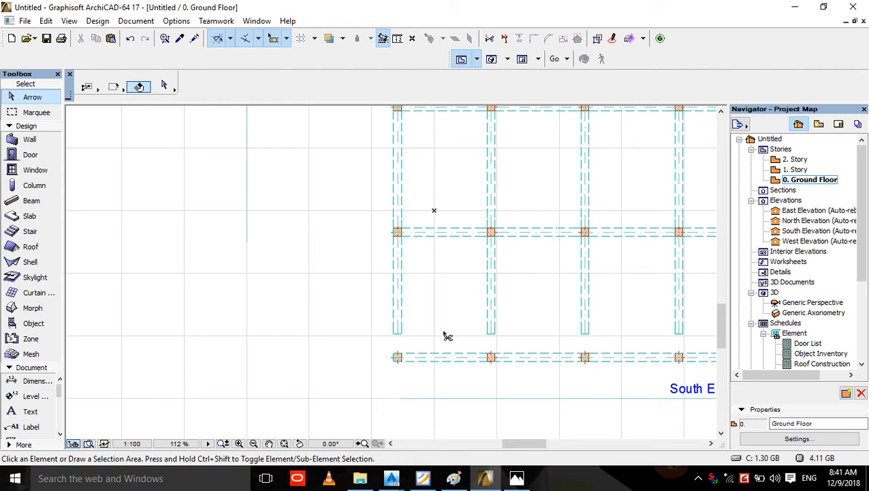
- Drag the westernmost beam 75.00 south so its south end lands on the southwest corner column's centre
{"action": "left_click", "coordinate": [445, 336]}
{"action": "scroll", "coordinate": [402, 339], "scroll_direction": "up", "scroll_amount": 3}
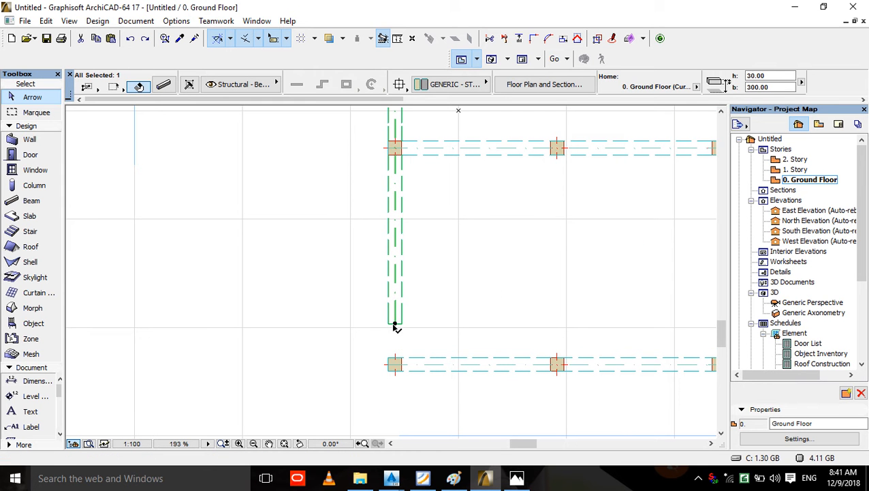
{"action": "left_click", "coordinate": [395, 323]}
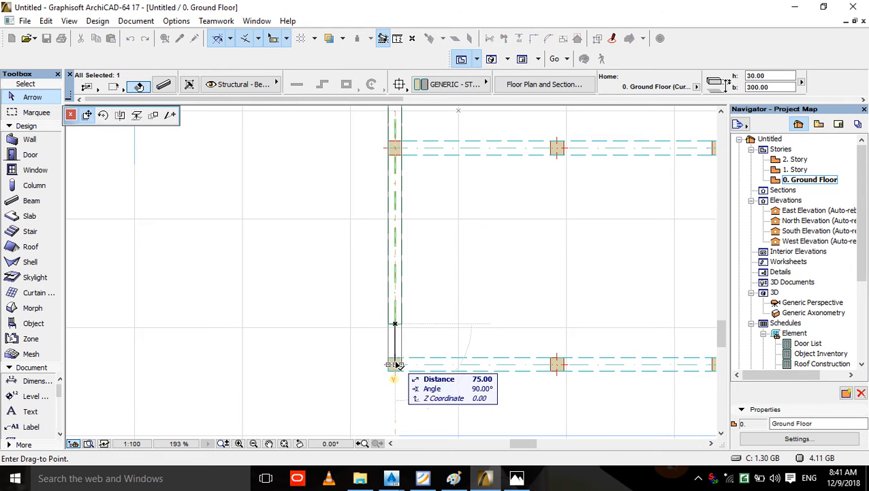
{"action": "left_click", "coordinate": [395, 364]}
{"action": "key", "text": "Escape"}
- Drag the westernmost beam's north end up to the centre of the northwest corner column
{"action": "scroll", "coordinate": [438, 303], "scroll_direction": "down", "scroll_amount": 6}
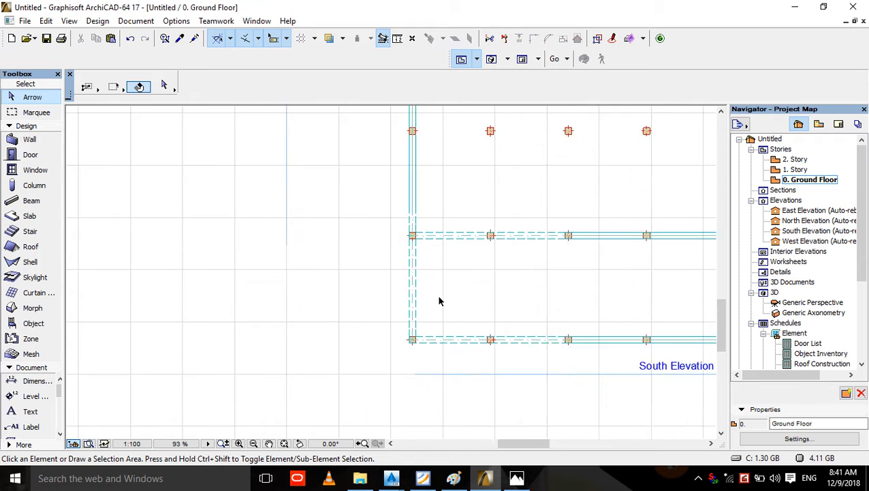
{"action": "middle_click_drag", "start_coordinate": [446, 257], "coordinate": [449, 361]}
{"action": "middle_click_drag", "start_coordinate": [452, 154], "coordinate": [436, 247]}
{"action": "scroll", "coordinate": [431, 243], "scroll_direction": "up", "scroll_amount": 5}
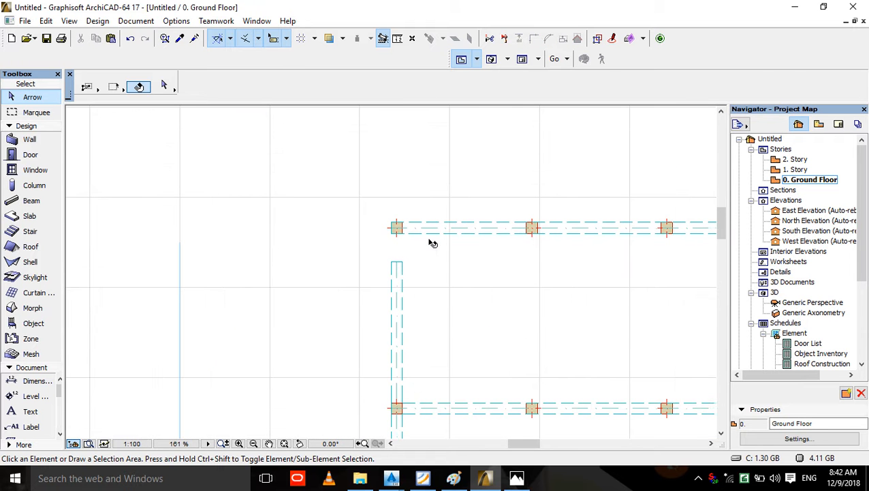
{"action": "left_click", "coordinate": [402, 273]}
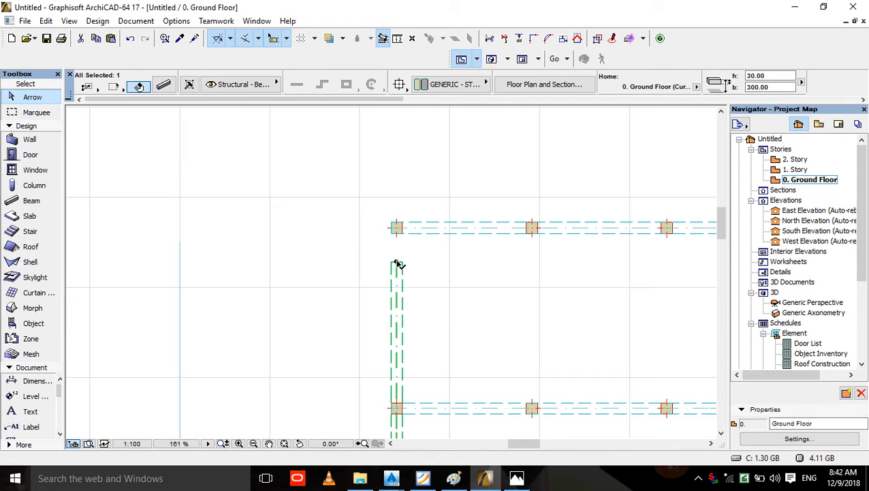
{"action": "left_click", "coordinate": [398, 263]}
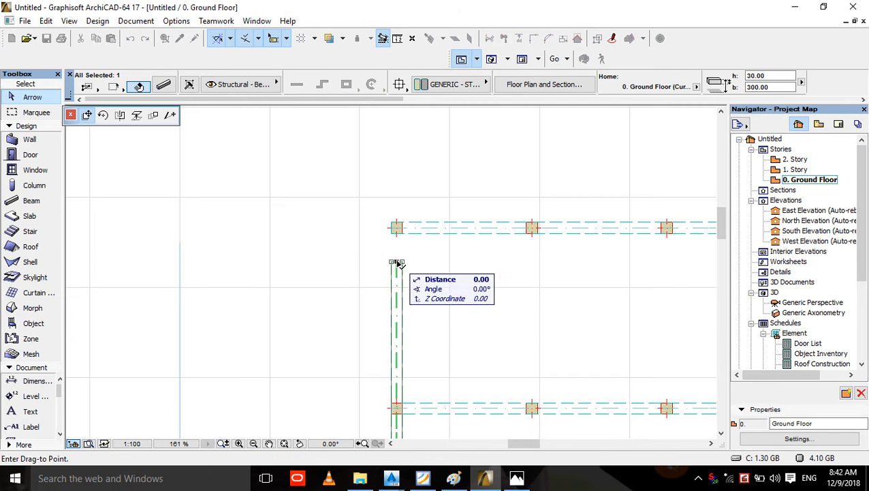
{"action": "left_click", "coordinate": [397, 228]}
{"action": "key", "text": "Escape"}
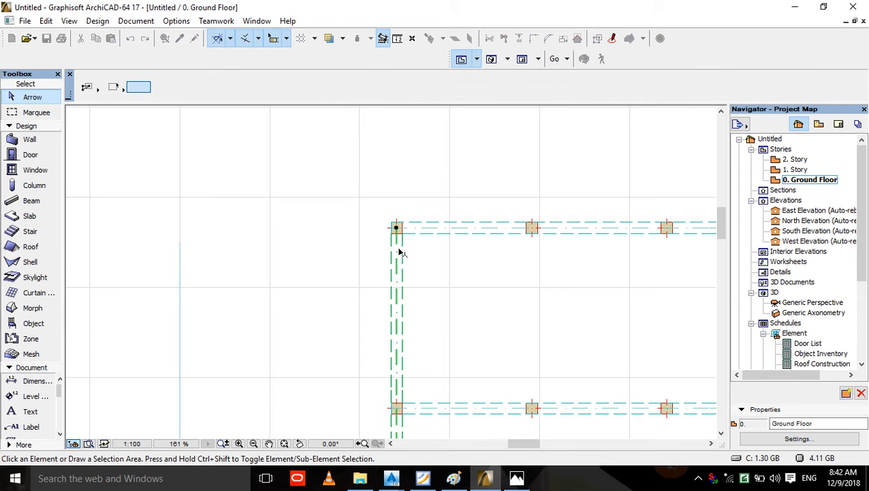
- Multiply the adjusted westernmost beam with 9 incremental drag copies, spaced from the northwest column's centre to the next column east
{"action": "left_click", "coordinate": [398, 229]}
{"action": "right_click", "coordinate": [400, 233]}
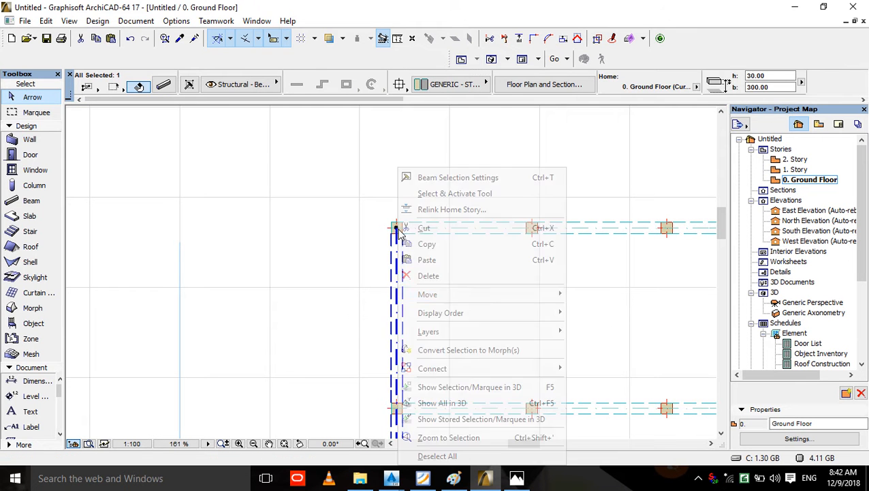
{"action": "mouse_move", "coordinate": [520, 295]}
{"action": "left_click", "coordinate": [600, 443]}
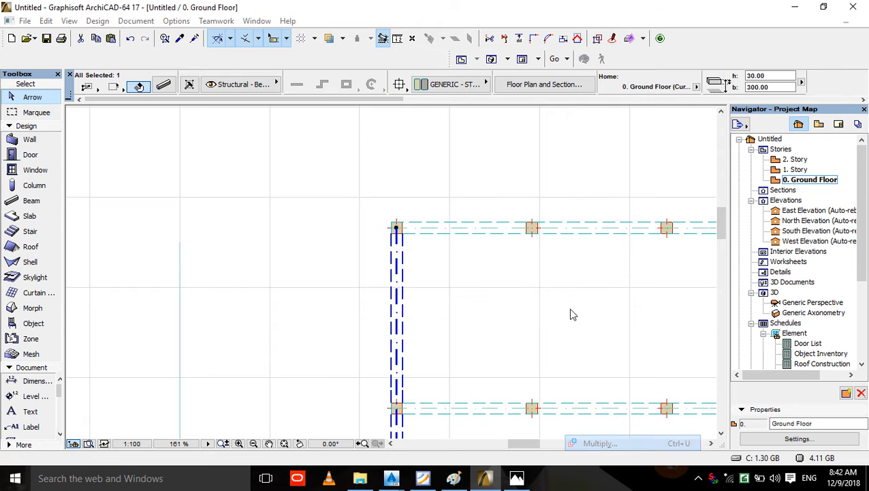
{"action": "left_click", "coordinate": [518, 302]}
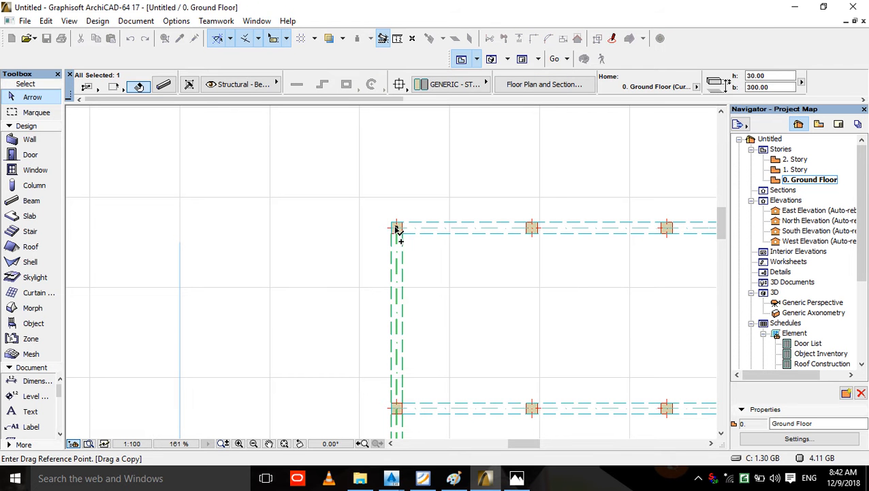
{"action": "left_click", "coordinate": [398, 229]}
{"action": "left_click", "coordinate": [533, 227]}
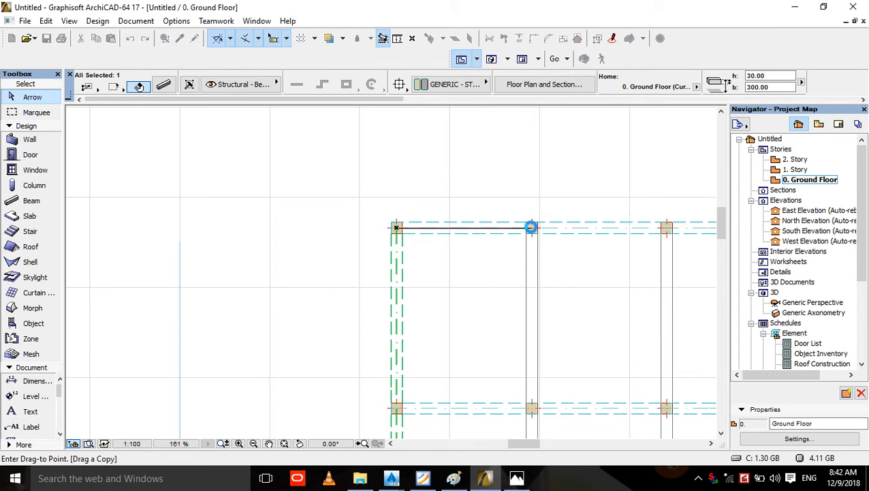
{"action": "left_click", "coordinate": [460, 249]}
{"action": "scroll", "coordinate": [331, 207], "scroll_direction": "down", "scroll_amount": 8}
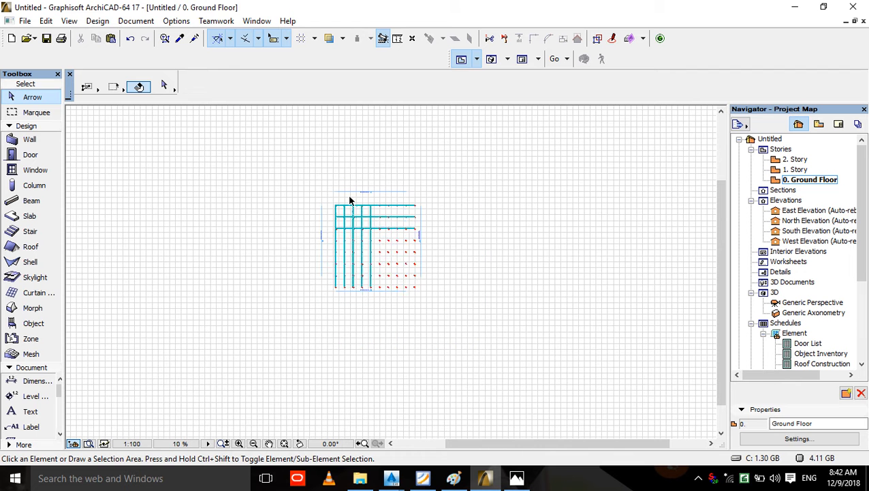
{"action": "left_click", "coordinate": [53, 116]}
{"action": "scroll", "coordinate": [420, 214], "scroll_direction": "up", "scroll_amount": 1}
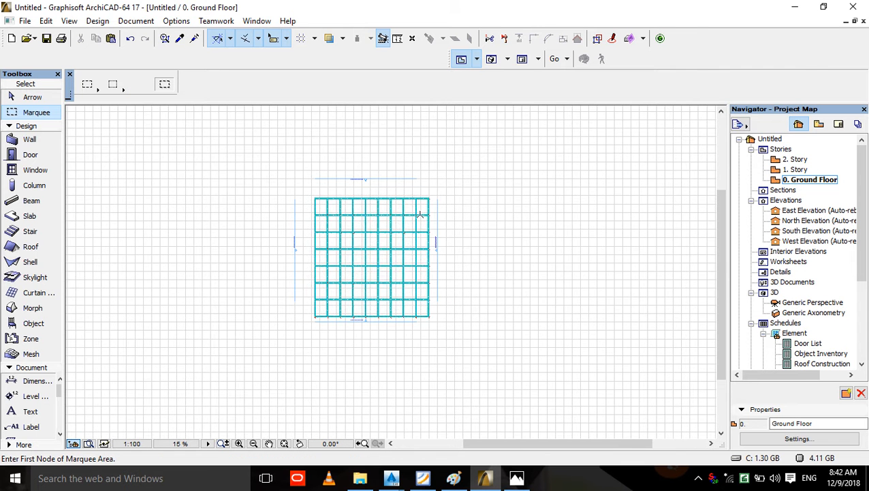
{"action": "left_click", "coordinate": [436, 192]}
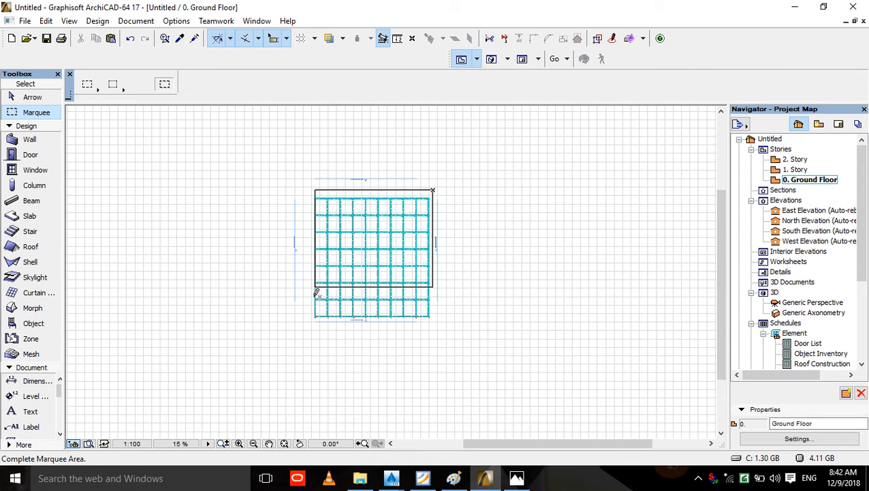
{"action": "scroll", "coordinate": [314, 306], "scroll_direction": "up", "scroll_amount": 2}
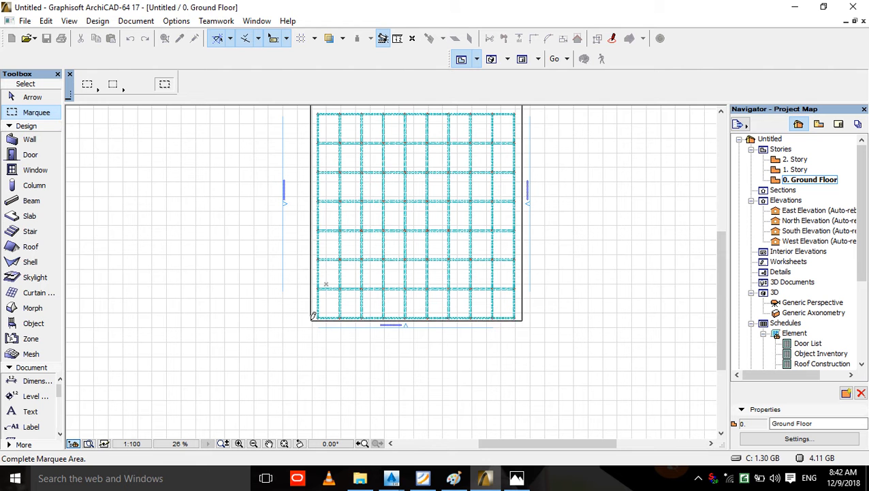
{"action": "left_click", "coordinate": [313, 315]}
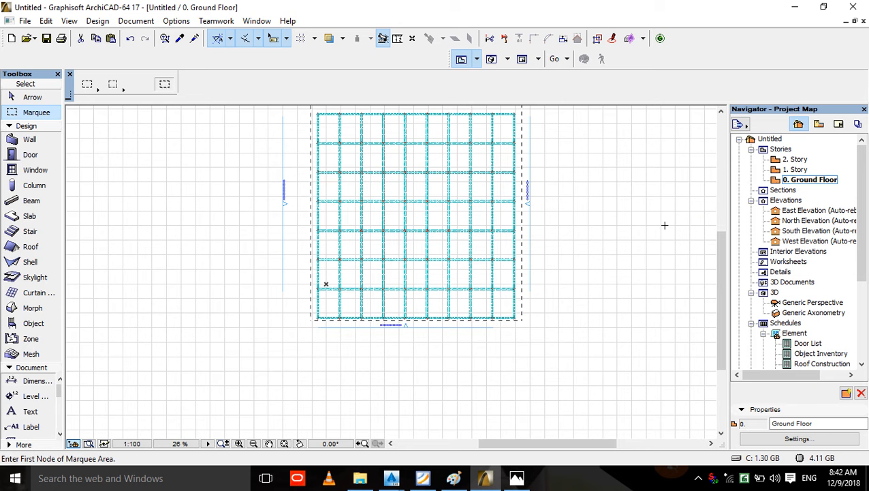
{"action": "key", "text": "Escape"}
{"action": "key", "text": "Escape"}
{"action": "middle_click_drag", "start_coordinate": [511, 187], "coordinate": [513, 232]}
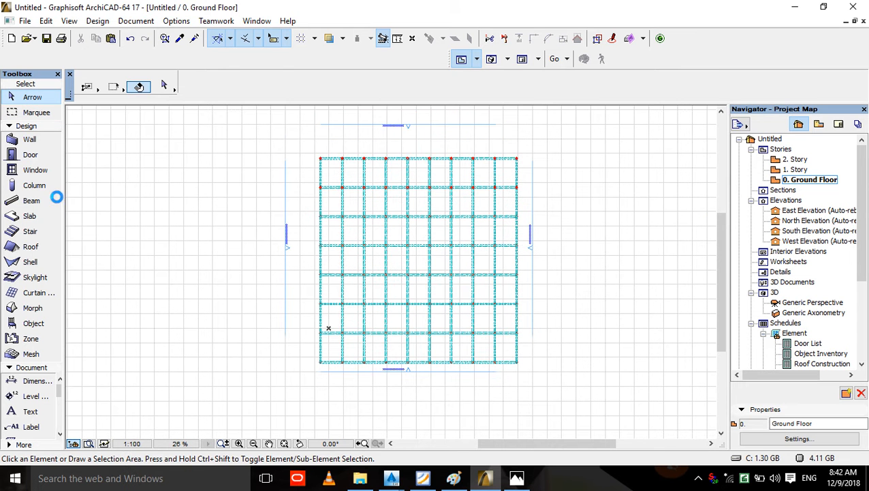
- Try to set the Slab tool's defaults to a basic structure with a thickness of 10
{"action": "left_click", "coordinate": [30, 216]}
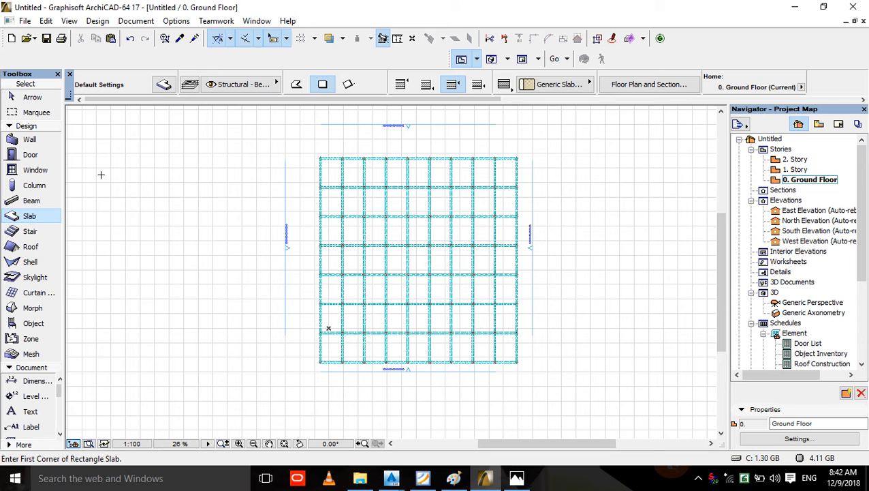
{"action": "key", "text": "ctrl+t"}
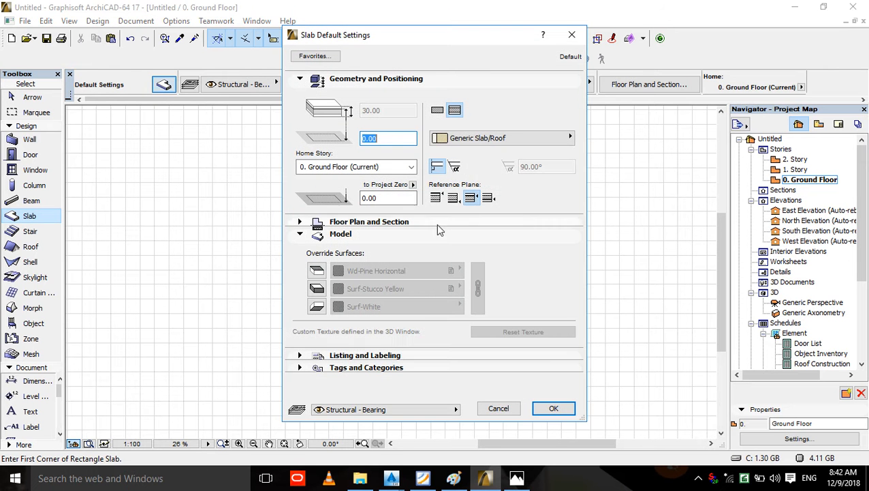
{"action": "left_click", "coordinate": [437, 110]}
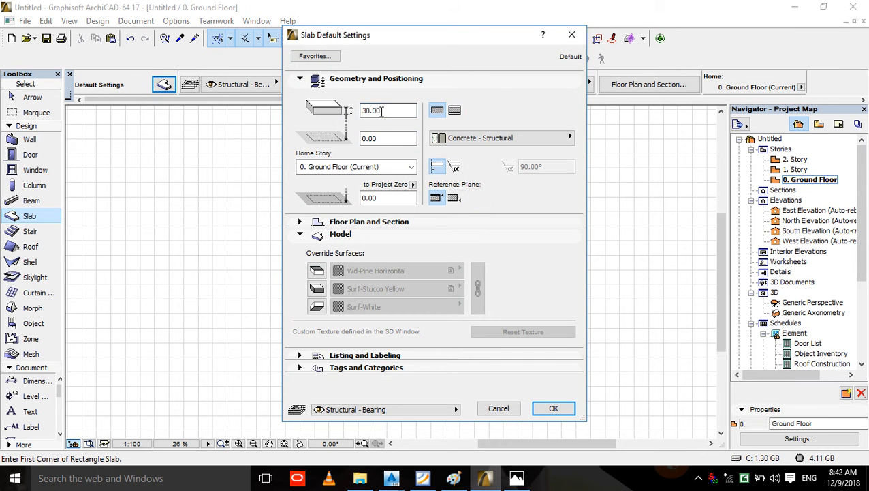
{"action": "type", "text": "10"}
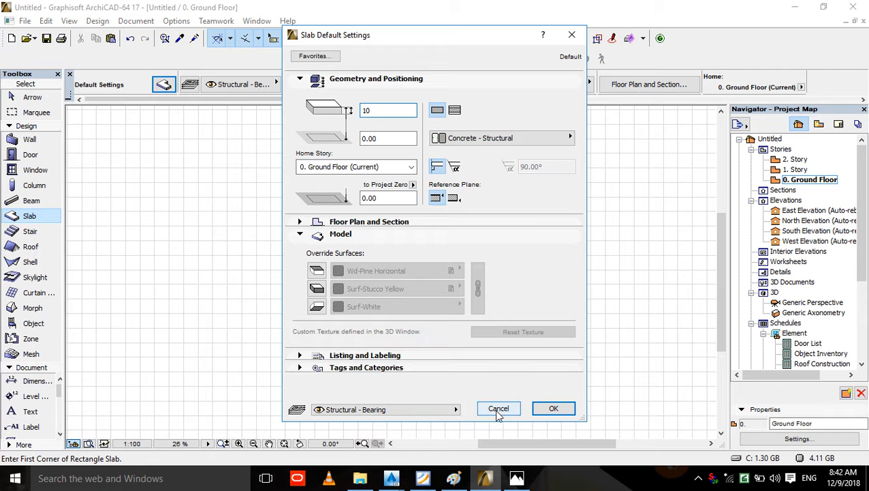
{"action": "left_click", "coordinate": [499, 409]}
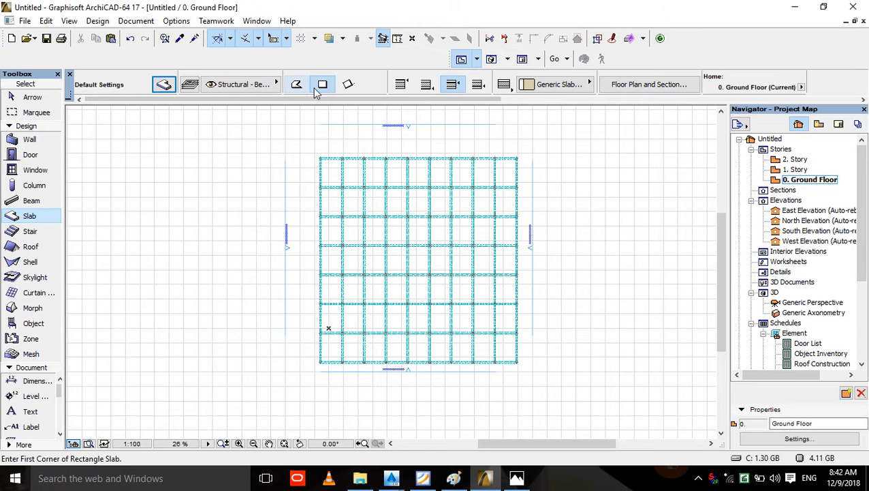
- Choose the polygonal geometry method for slabs and try starting an outline at the northeast corner column's outer corner
{"action": "left_click", "coordinate": [296, 84]}
{"action": "scroll", "coordinate": [513, 146], "scroll_direction": "up", "scroll_amount": 10}
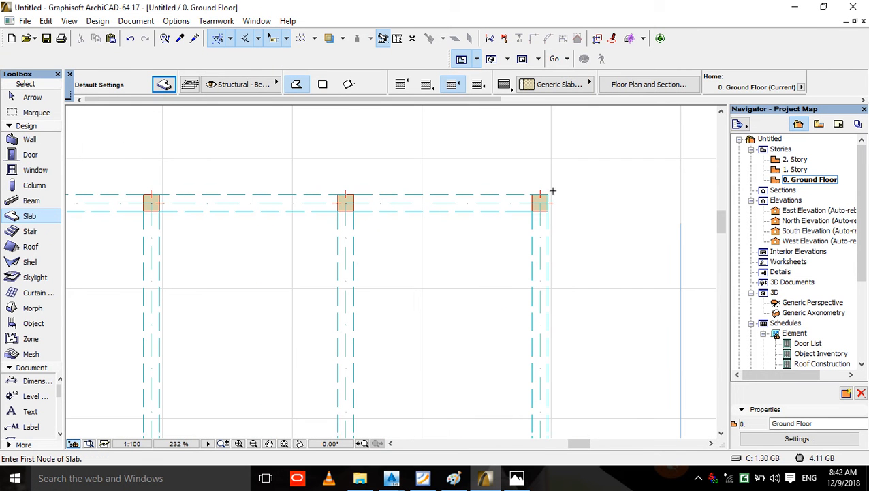
{"action": "left_click", "coordinate": [550, 192]}
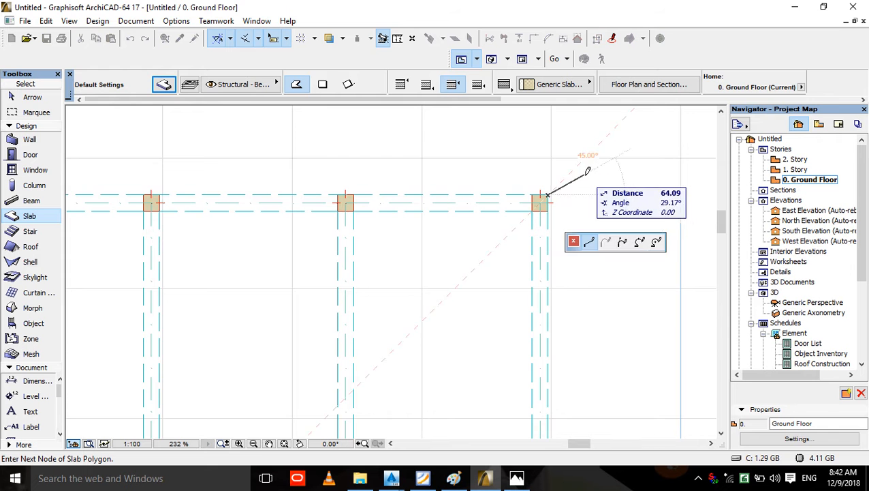
{"action": "scroll", "coordinate": [604, 188], "scroll_direction": "down", "scroll_amount": 3}
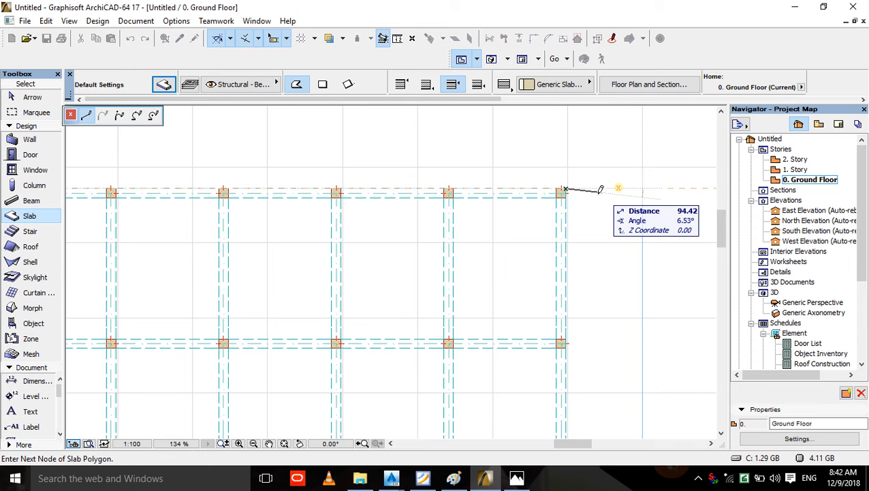
{"action": "key", "text": "Escape"}
- Set the Slab tool's defaults to a basic structure with the Concrete - Structural building material
{"action": "key", "text": "ctrl+t"}
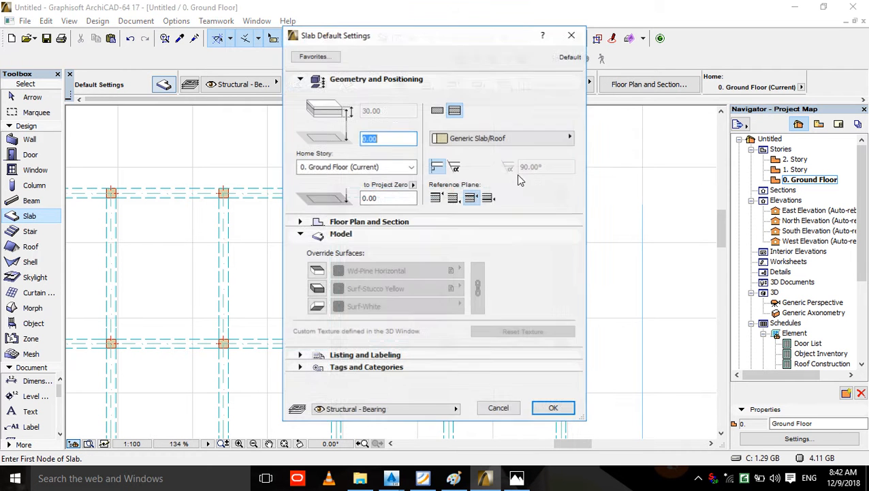
{"action": "left_click", "coordinate": [437, 109]}
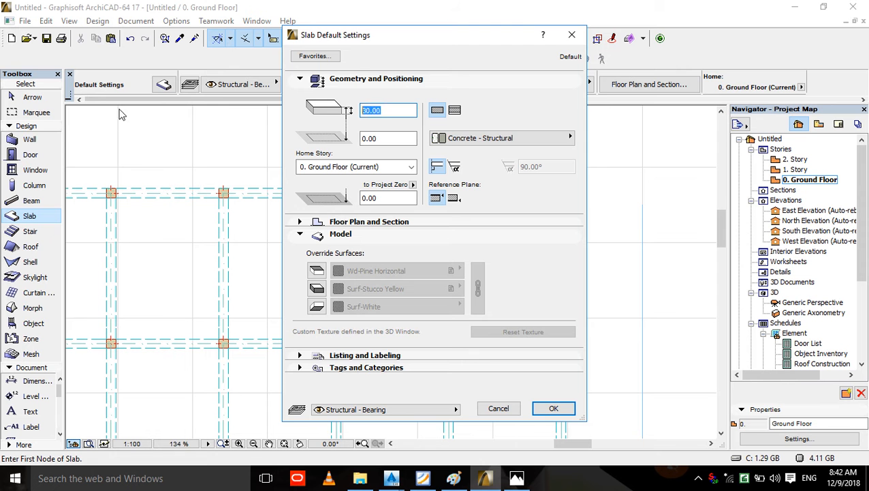
{"action": "left_click", "coordinate": [568, 413]}
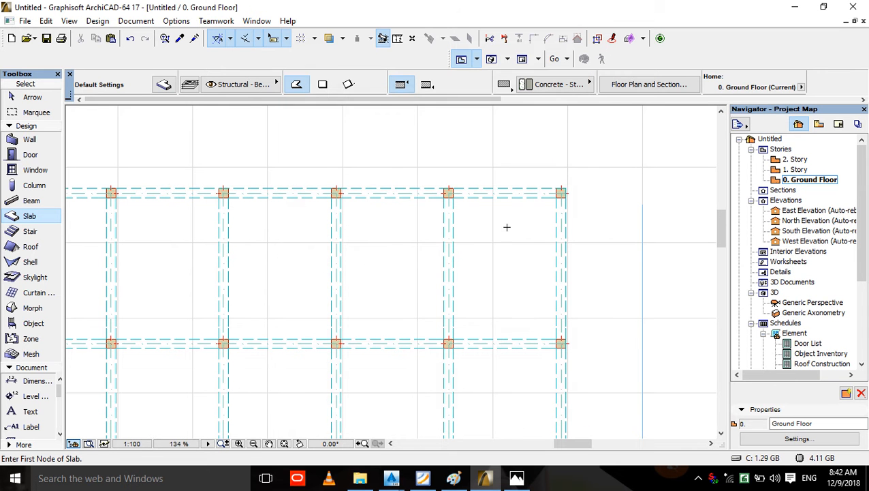
- Draw a rectangular slab over the whole beam grid, from the northeast column's outer corner to the southwest column's outer corner
{"action": "left_click", "coordinate": [562, 188]}
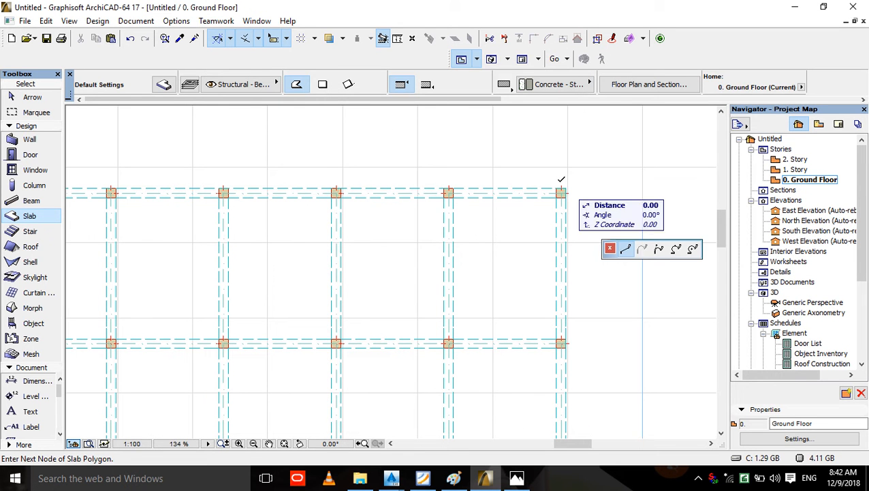
{"action": "scroll", "coordinate": [600, 182], "scroll_direction": "down", "scroll_amount": 6}
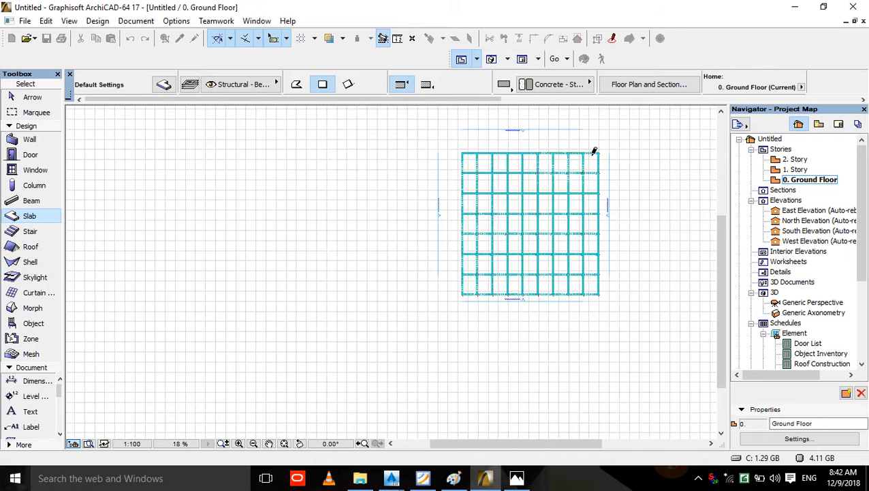
{"action": "scroll", "coordinate": [466, 322], "scroll_direction": "up", "scroll_amount": 3}
{"action": "scroll", "coordinate": [465, 258], "scroll_direction": "up", "scroll_amount": 6}
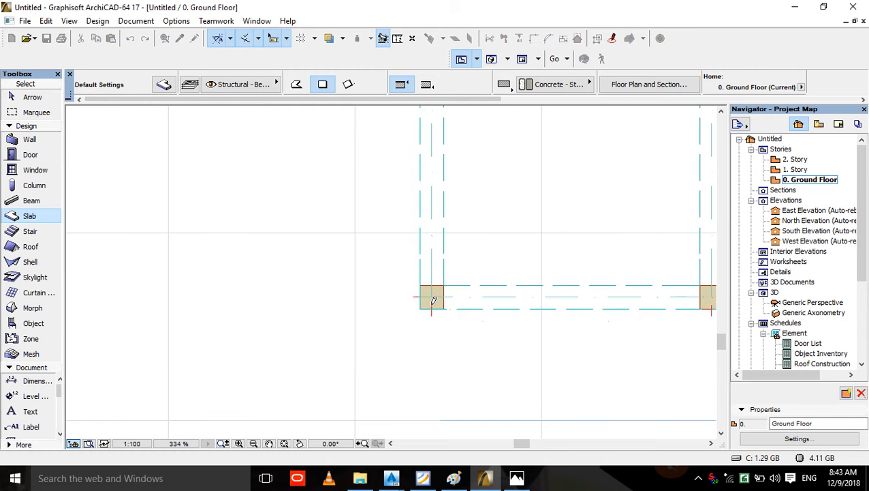
{"action": "scroll", "coordinate": [402, 327], "scroll_direction": "down", "scroll_amount": 3}
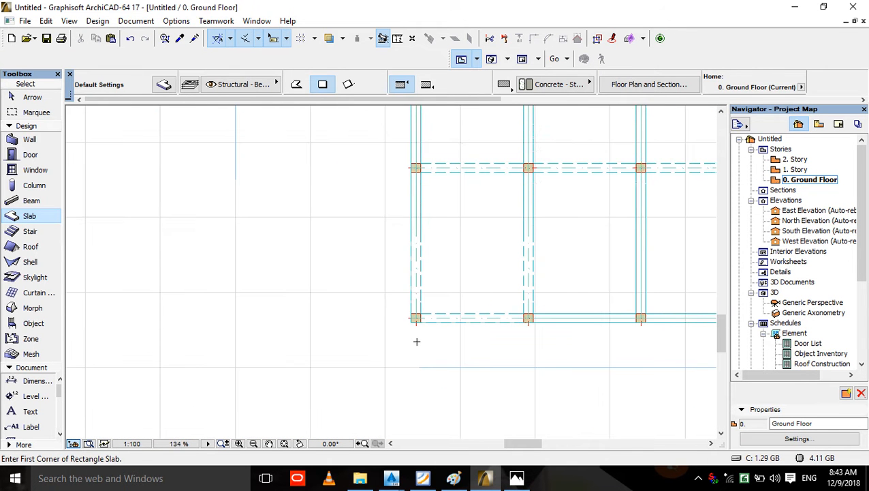
{"action": "key", "text": "Escape"}
- Select the slab and offset all its edges outward by about 30, past the outer beams
{"action": "left_click", "coordinate": [446, 282]}
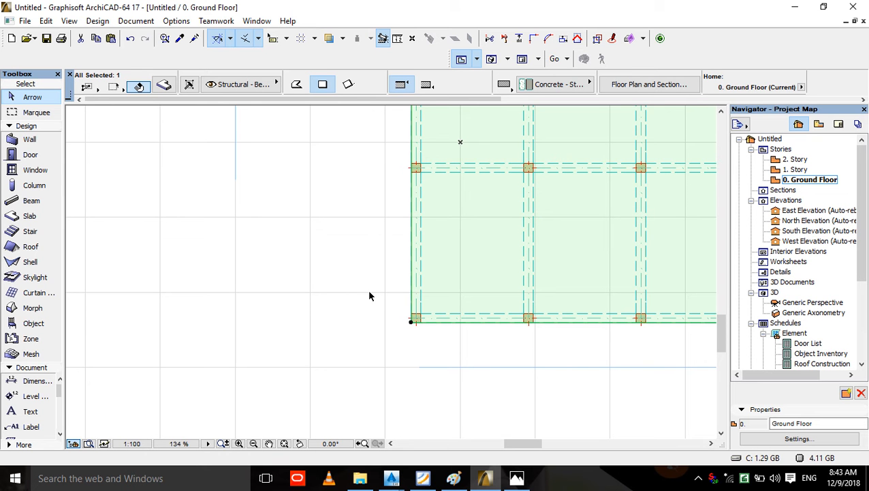
{"action": "scroll", "coordinate": [416, 273], "scroll_direction": "up", "scroll_amount": 4}
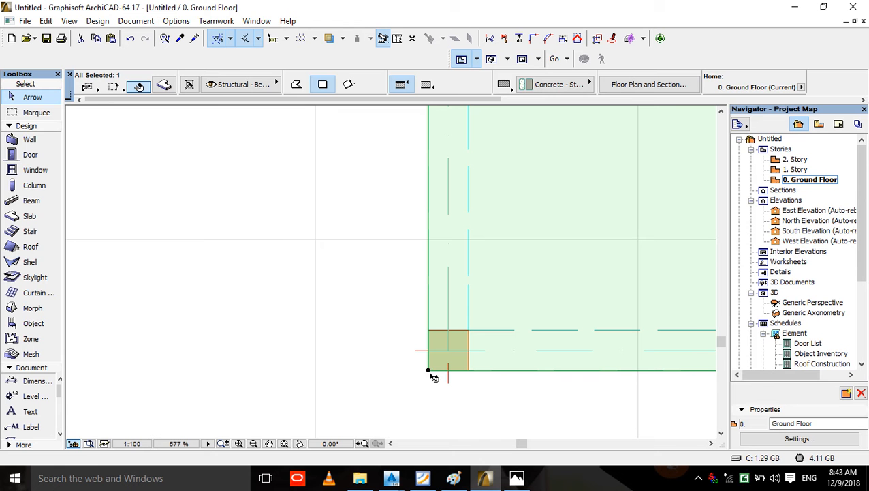
{"action": "left_click", "coordinate": [430, 372]}
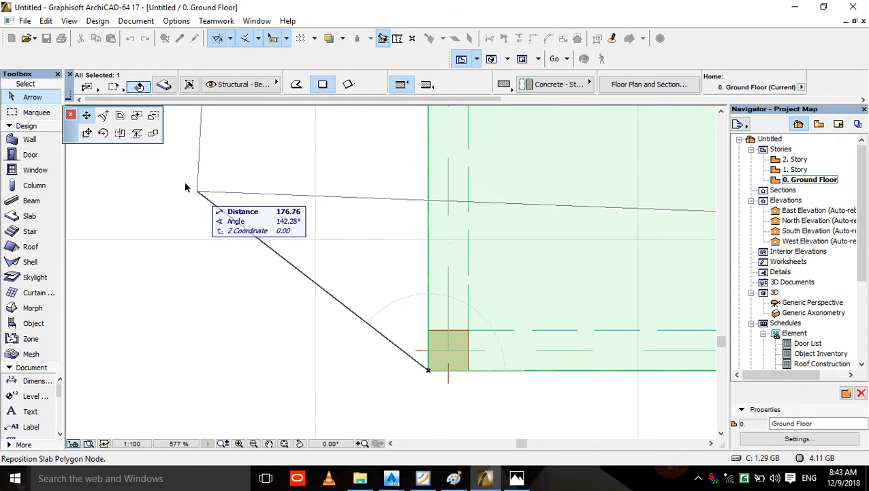
{"action": "left_click", "coordinate": [119, 118]}
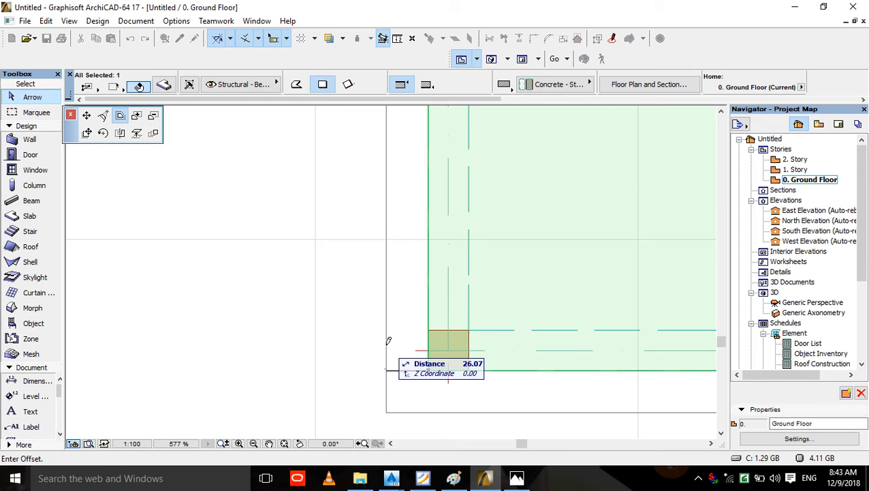
{"action": "type", "text": "10"}
{"action": "key", "text": "Return"}
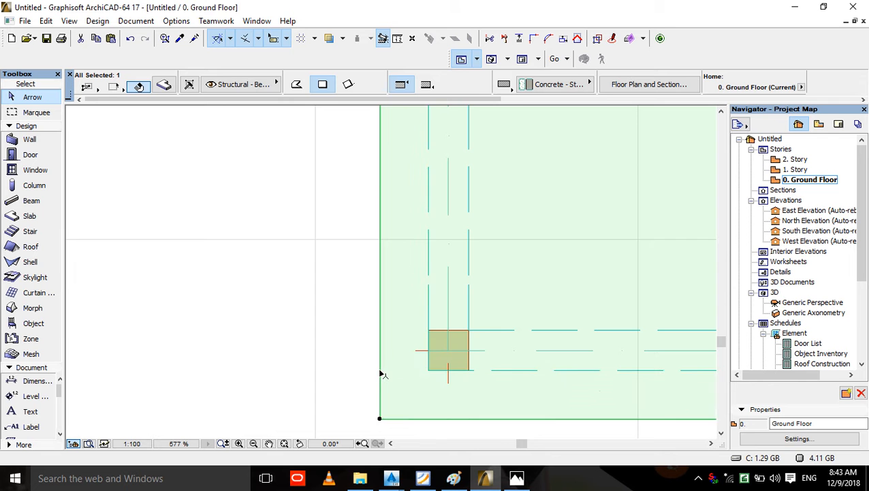
{"action": "scroll", "coordinate": [382, 374], "scroll_direction": "down", "scroll_amount": 10}
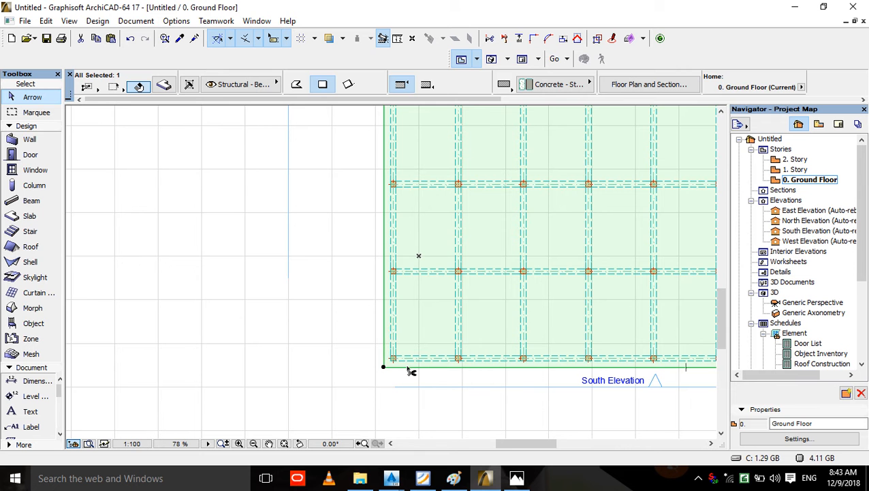
- Undo the last outward offset of the slab's edges
{"action": "key", "text": "ctrl+z"}
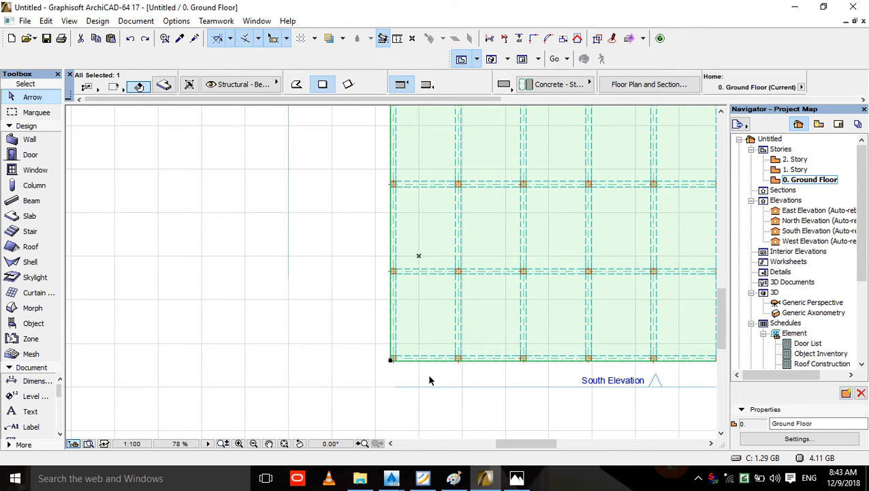
{"action": "middle_click_drag", "start_coordinate": [429, 380], "coordinate": [323, 349]}
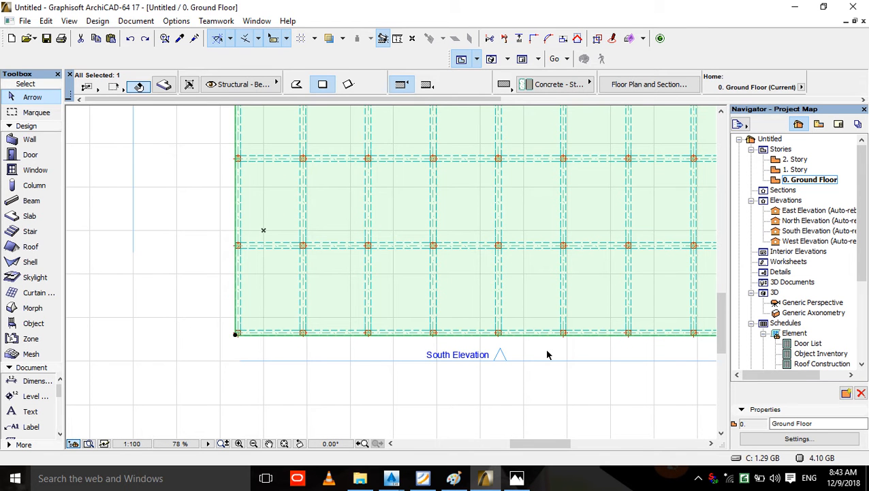
{"action": "middle_click_drag", "start_coordinate": [595, 351], "coordinate": [543, 349]}
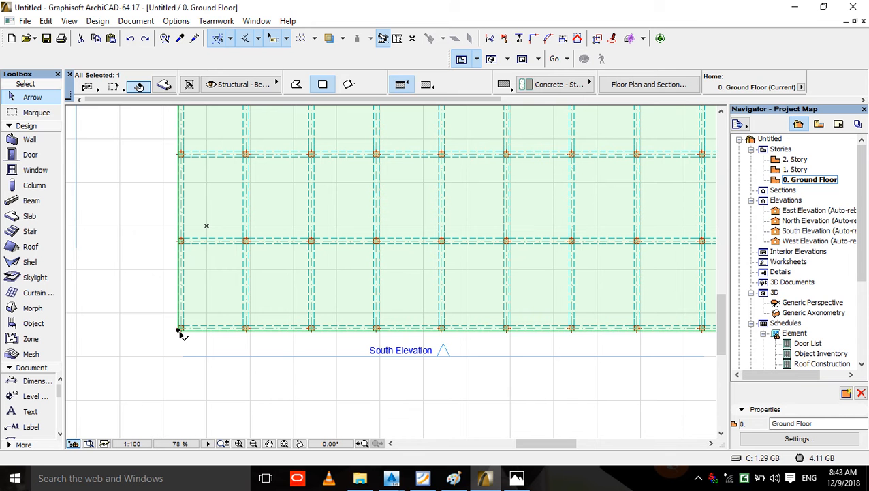
- Subtract a rectangular opening from the slab between the beams of the easternmost bay, second row from the south
{"action": "left_click", "coordinate": [179, 332]}
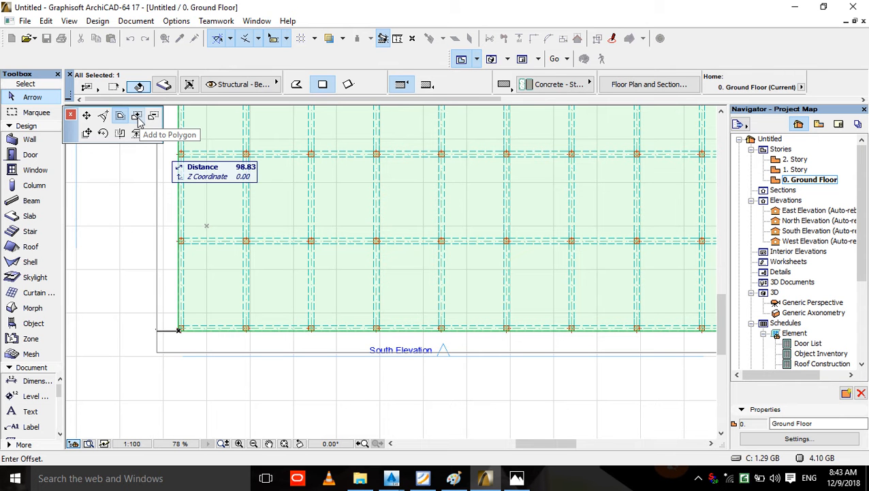
{"action": "left_click", "coordinate": [153, 116]}
{"action": "middle_click_drag", "start_coordinate": [573, 201], "coordinate": [305, 229]}
{"action": "scroll", "coordinate": [378, 213], "scroll_direction": "up", "scroll_amount": 4}
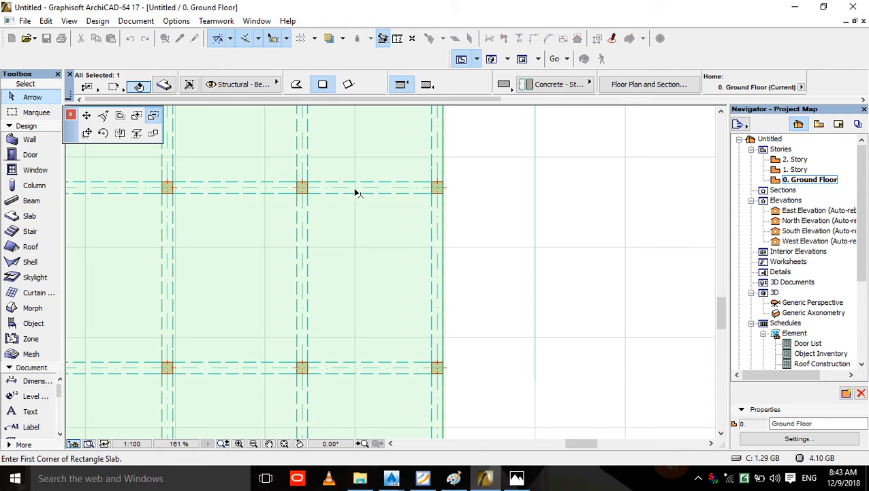
{"action": "left_click", "coordinate": [432, 192]}
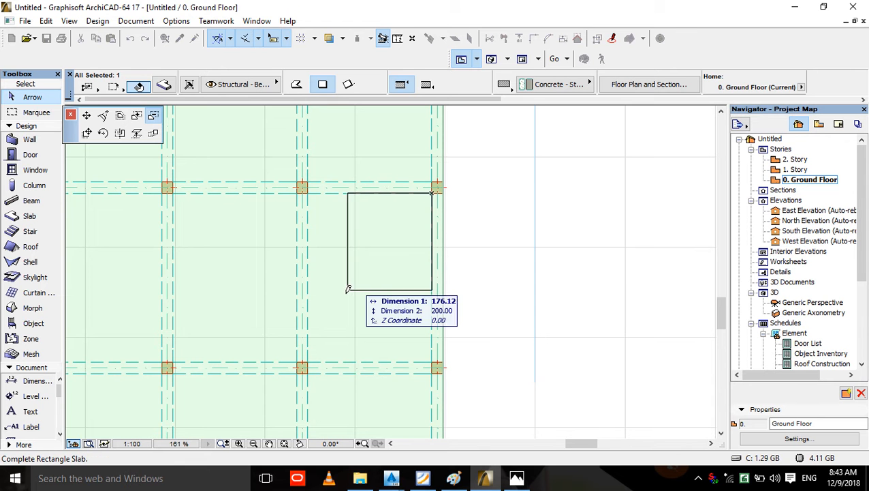
{"action": "left_click", "coordinate": [308, 362]}
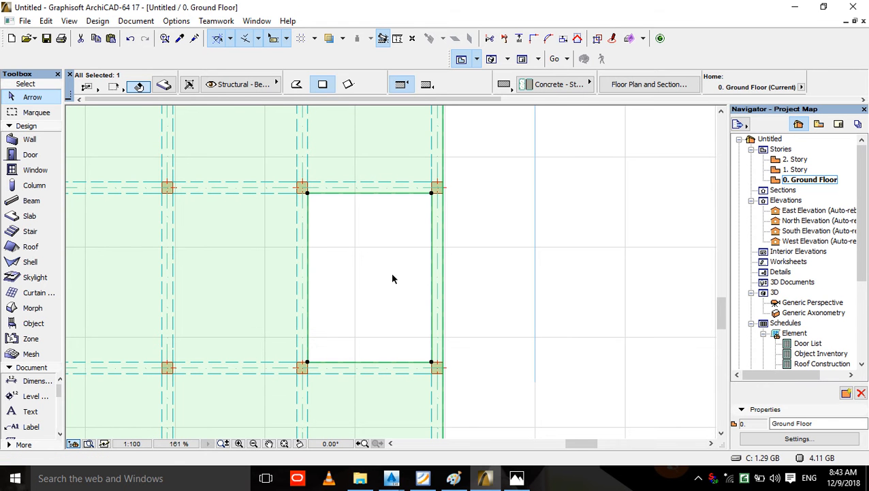
{"action": "scroll", "coordinate": [518, 277], "scroll_direction": "down", "scroll_amount": 6}
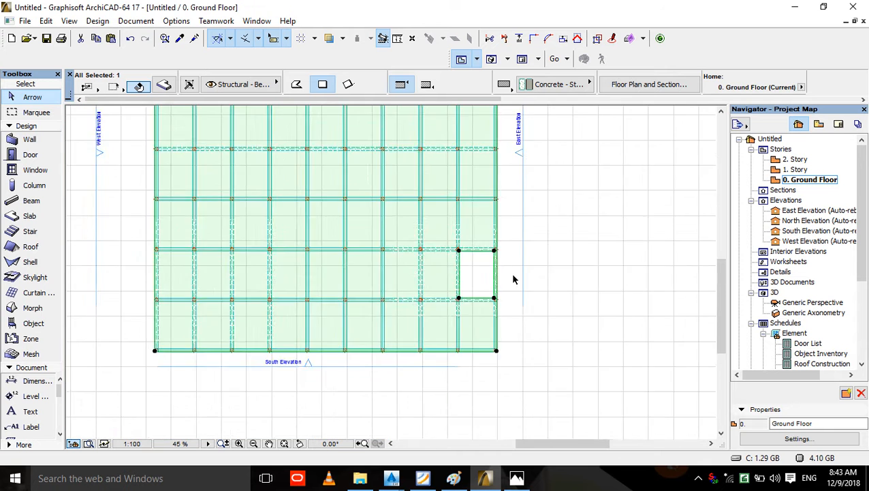
{"action": "middle_click_drag", "start_coordinate": [323, 336], "coordinate": [396, 293]}
{"action": "scroll", "coordinate": [351, 289], "scroll_direction": "up", "scroll_amount": 6}
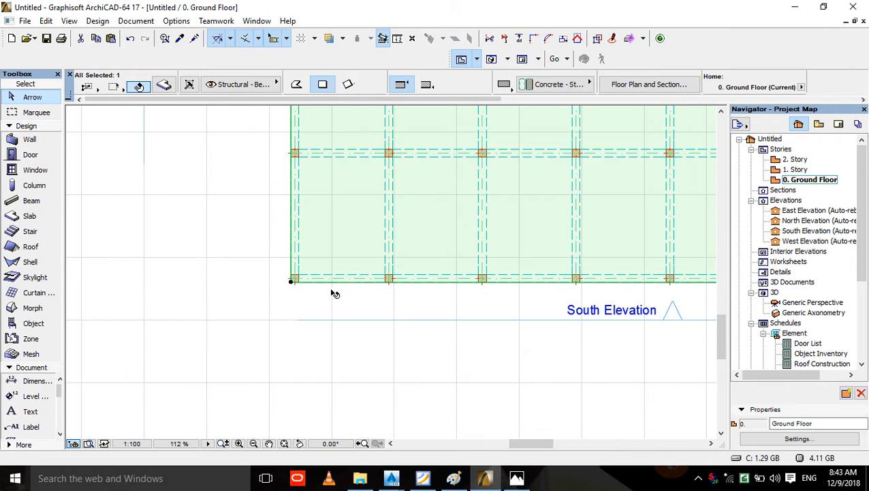
{"action": "left_click", "coordinate": [291, 280]}
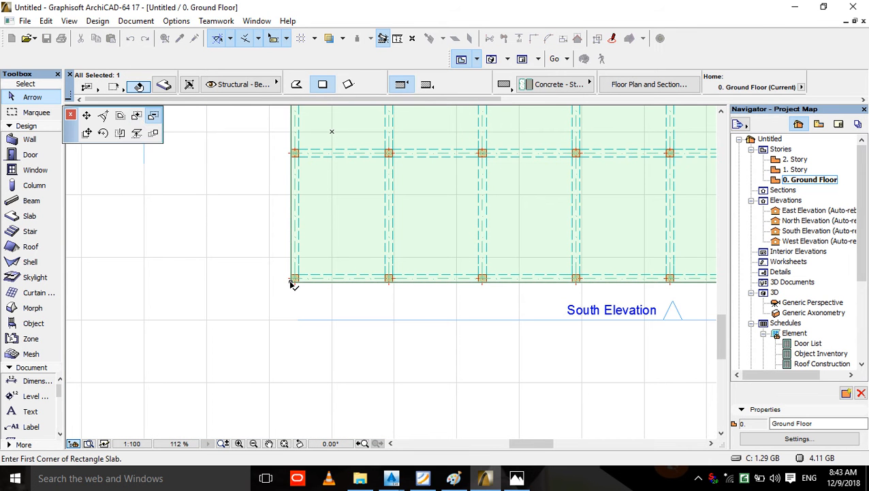
{"action": "left_click", "coordinate": [137, 117]}
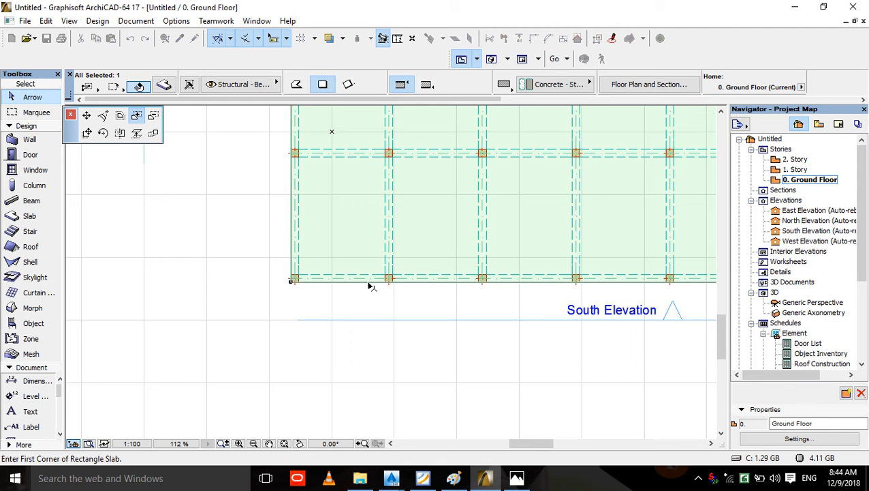
{"action": "middle_click_drag", "start_coordinate": [487, 290], "coordinate": [248, 290]}
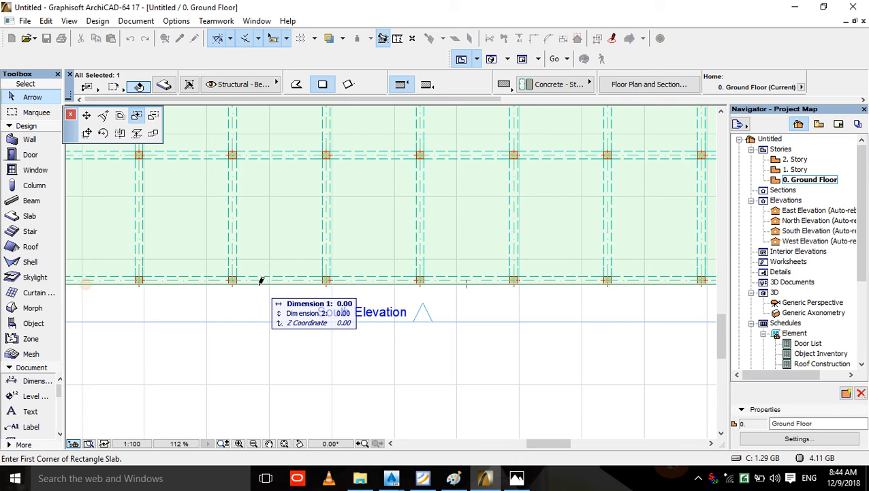
{"action": "left_click", "coordinate": [260, 280]}
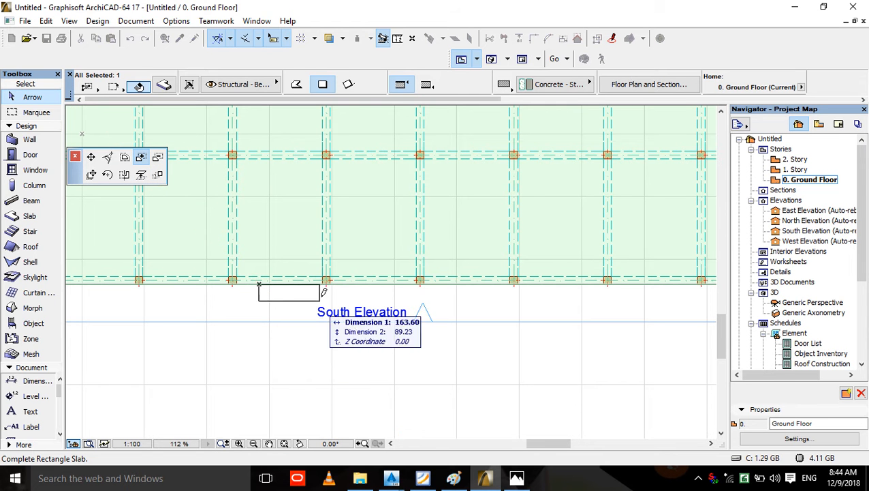
- Change the geometry method to polygonal and add a trapezoidal extension to the slab, projecting outward from its south edge
{"action": "left_click", "coordinate": [297, 90]}
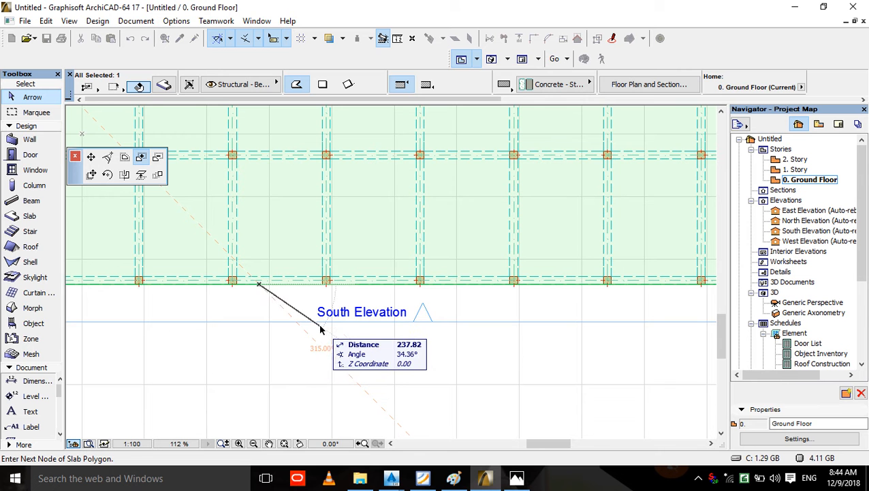
{"action": "scroll", "coordinate": [310, 341], "scroll_direction": "down", "scroll_amount": 3}
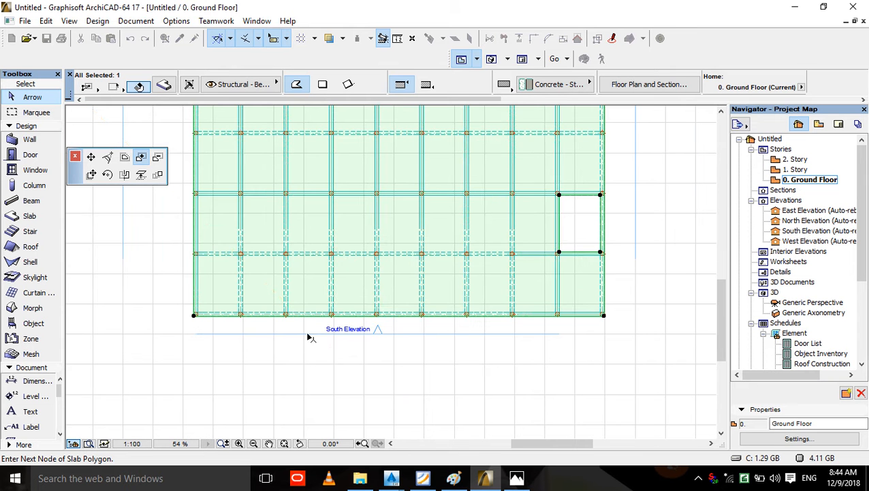
{"action": "key", "text": "Escape"}
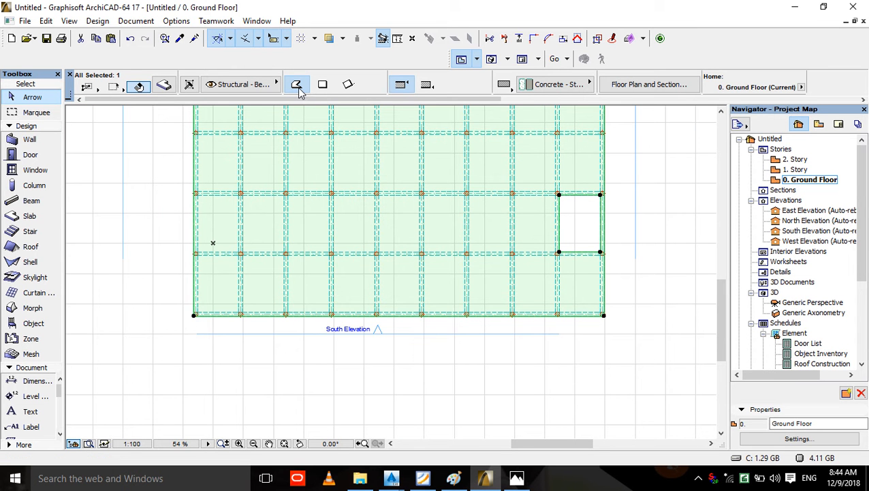
{"action": "left_click", "coordinate": [194, 315]}
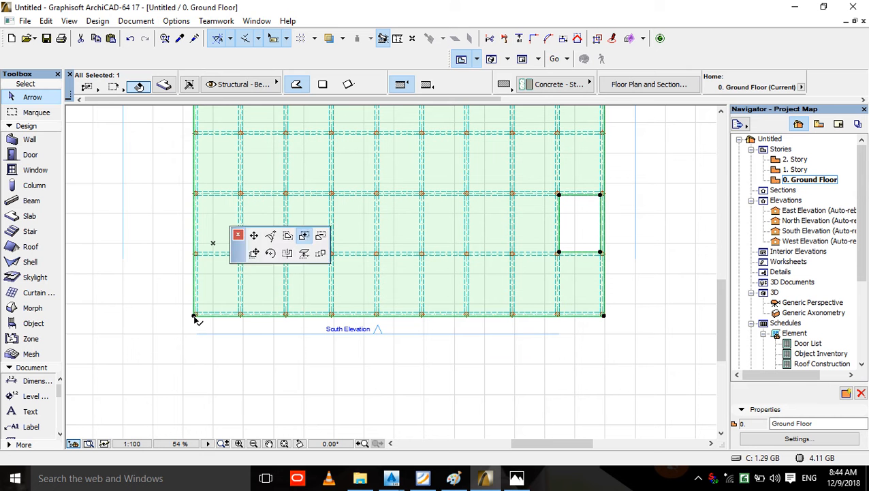
{"action": "left_click", "coordinate": [141, 157]}
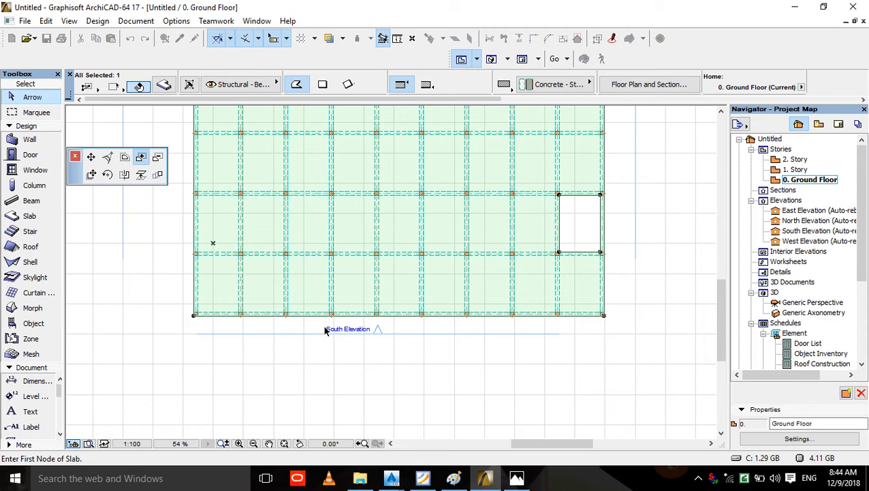
{"action": "left_click", "coordinate": [300, 316]}
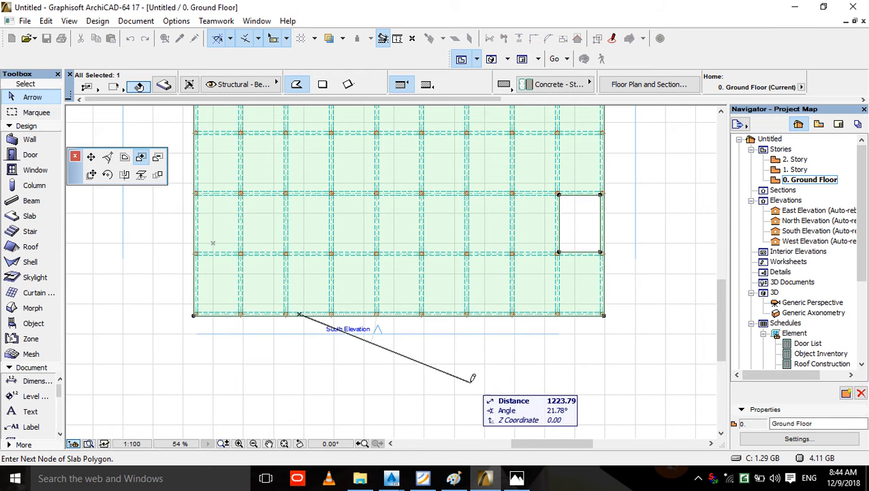
{"action": "scroll", "coordinate": [389, 341], "scroll_direction": "up", "scroll_amount": 3}
{"action": "left_click", "coordinate": [318, 342]}
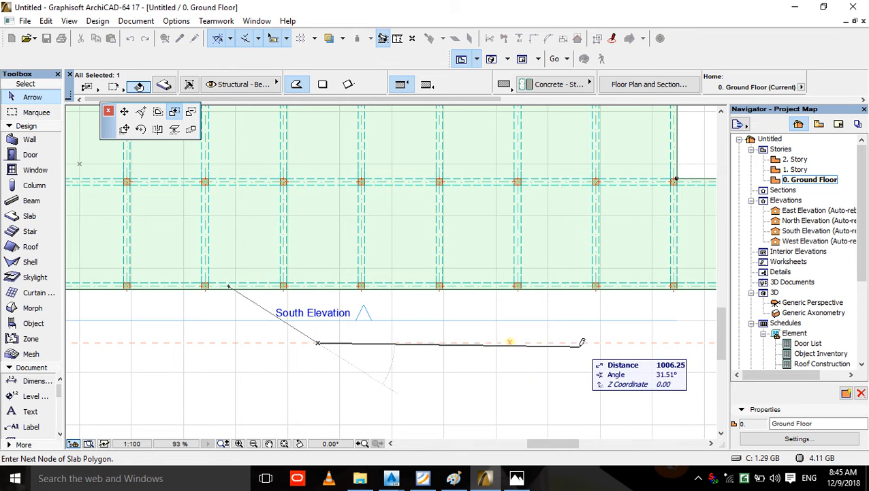
{"action": "middle_click_drag", "start_coordinate": [581, 344], "coordinate": [452, 344]}
{"action": "scroll", "coordinate": [449, 338], "scroll_direction": "down", "scroll_amount": 3}
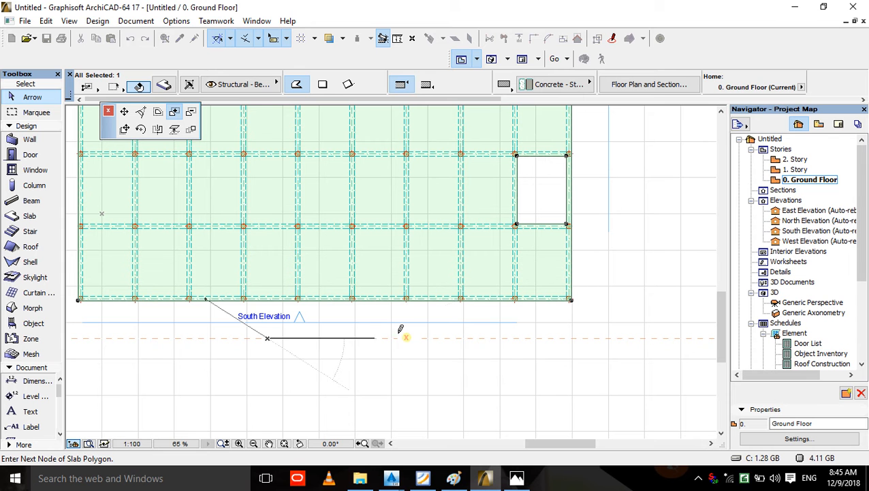
{"action": "left_click", "coordinate": [374, 338]}
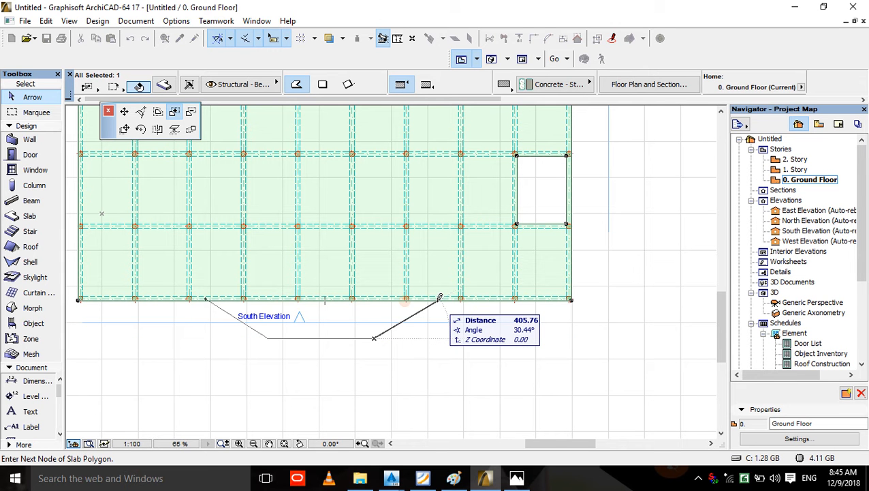
{"action": "left_click", "coordinate": [442, 301]}
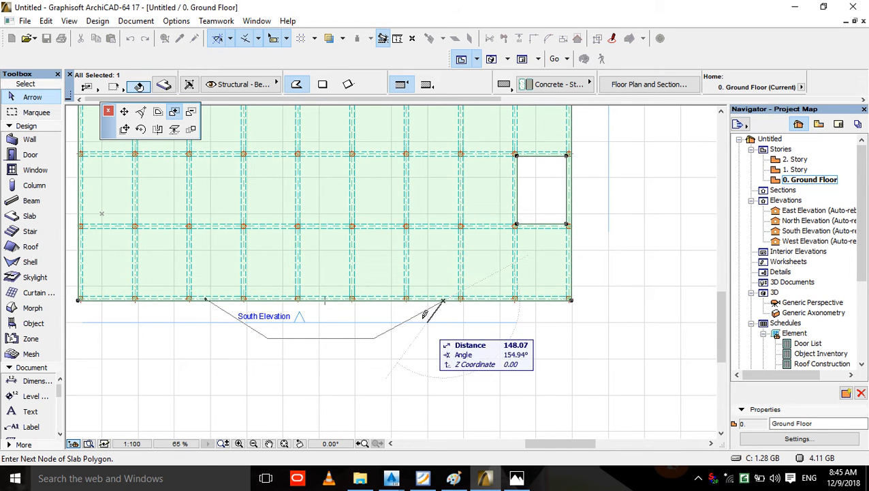
{"action": "left_click", "coordinate": [208, 300]}
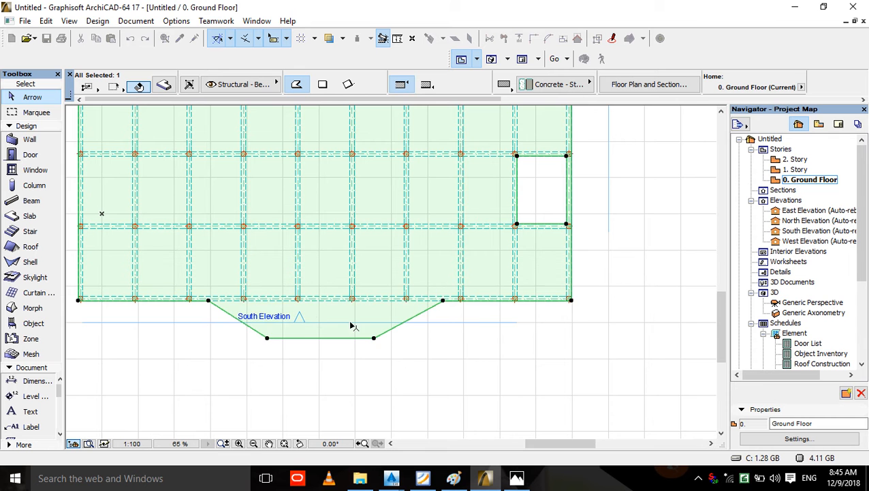
- Try to fillet the southeast corner of the slab's trapezoidal extension
{"action": "scroll", "coordinate": [374, 339], "scroll_direction": "up", "scroll_amount": 3}
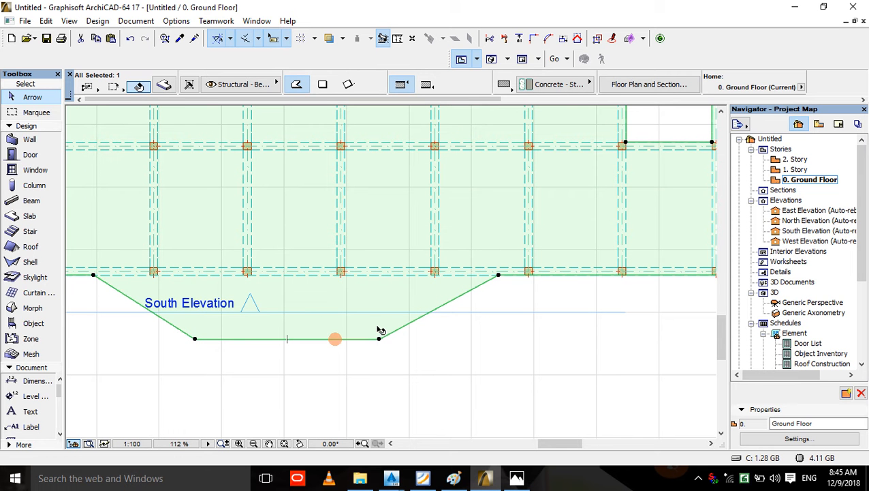
{"action": "left_click", "coordinate": [380, 340]}
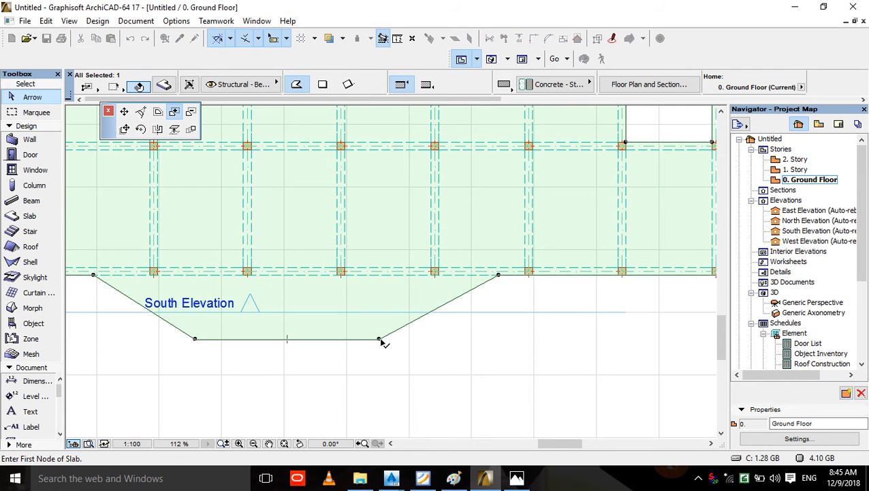
{"action": "left_click", "coordinate": [140, 111]}
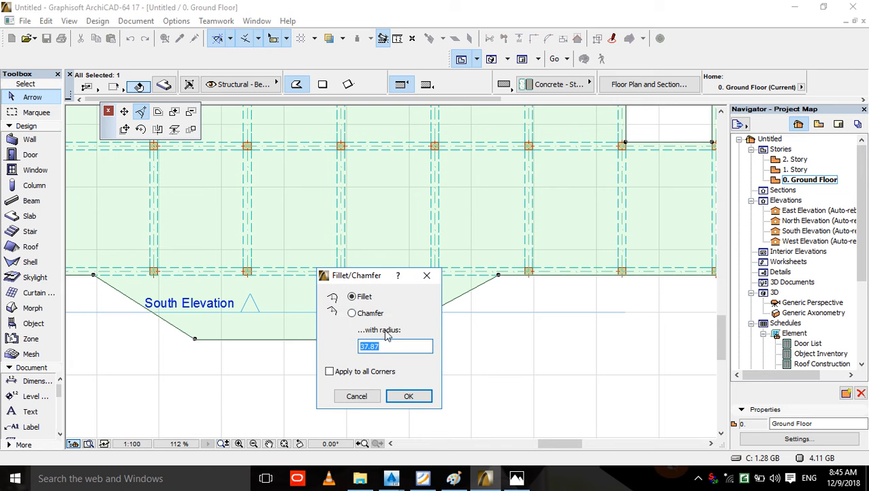
{"action": "left_click", "coordinate": [409, 394]}
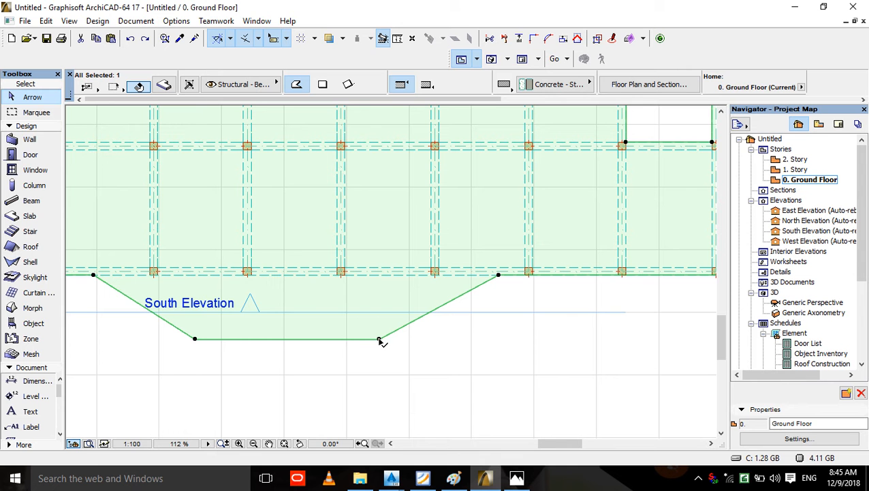
- Try a fillet with radius 200 on the southeast corner of the slab extension, without applying it to all corners
{"action": "left_click", "coordinate": [378, 341]}
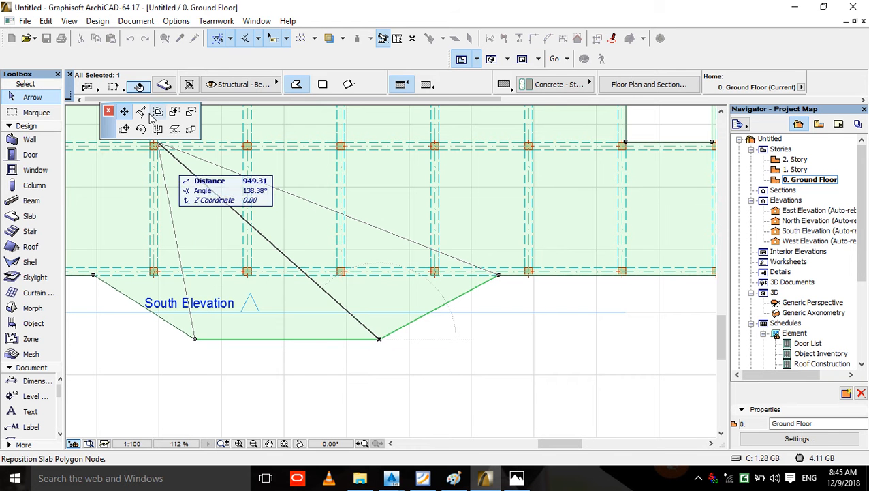
{"action": "left_click", "coordinate": [140, 111]}
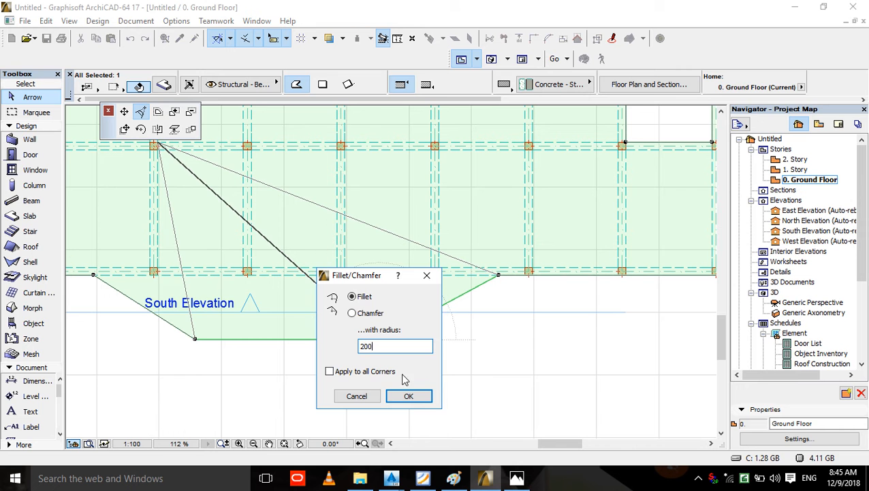
{"action": "type", "text": "200"}
{"action": "left_click", "coordinate": [413, 395]}
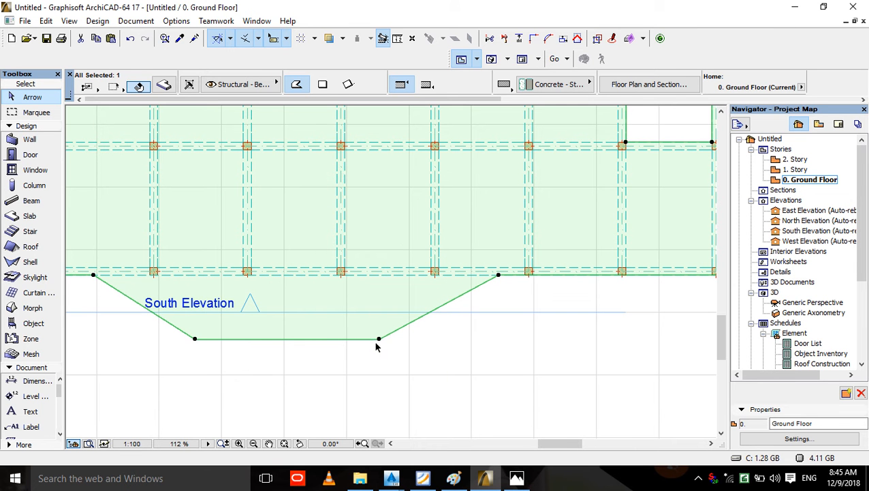
- Fillet only the southeast corner of the slab extension with a larger radius
{"action": "left_click", "coordinate": [378, 339]}
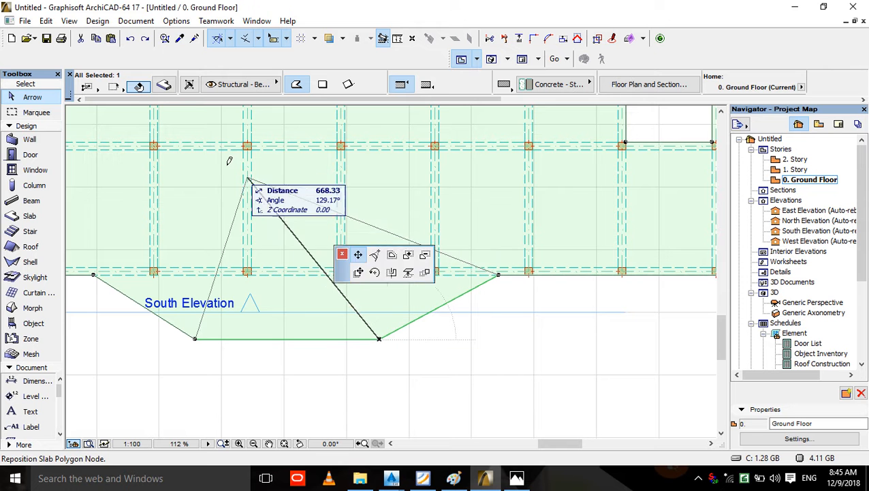
{"action": "left_click", "coordinate": [141, 111]}
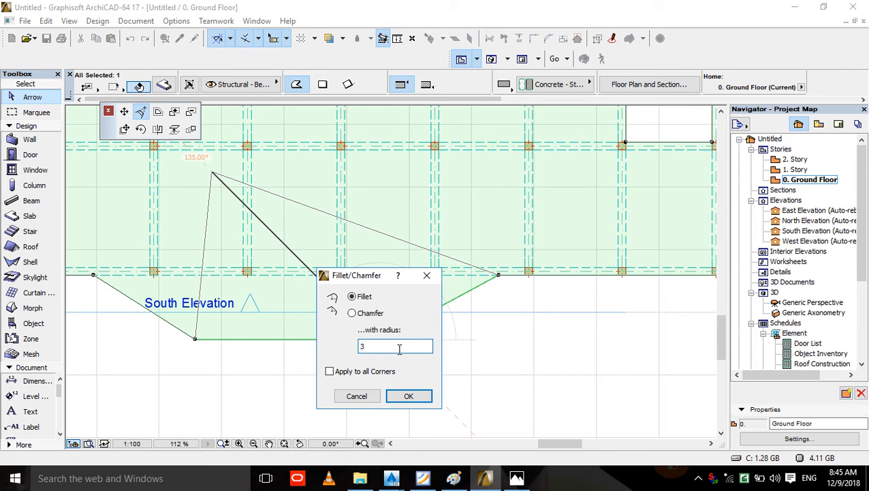
{"action": "left_click", "coordinate": [410, 396]}
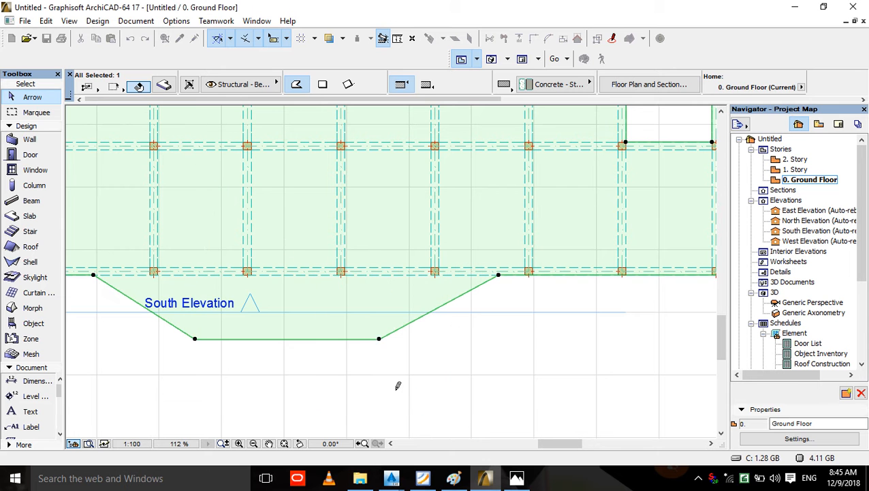
- Fillet the southwest corner of the slab's trapezoidal extension to match its rounded southeast corner
{"action": "left_click", "coordinate": [195, 339]}
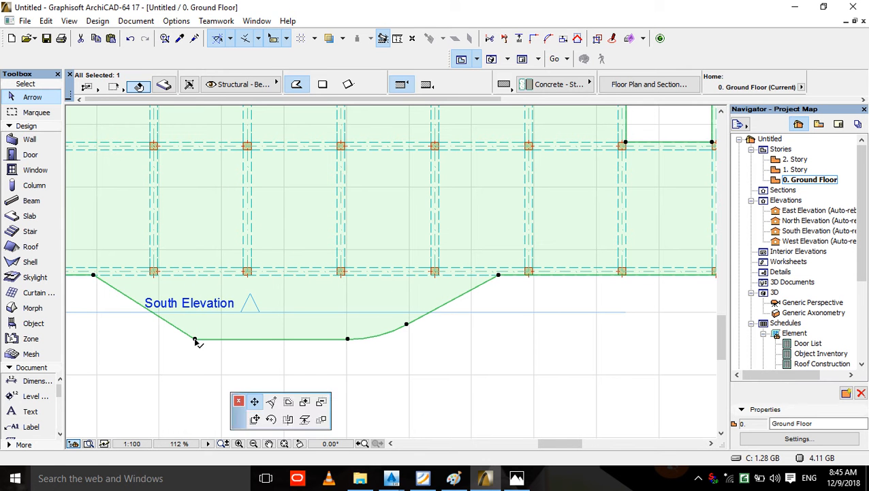
{"action": "left_click", "coordinate": [141, 111]}
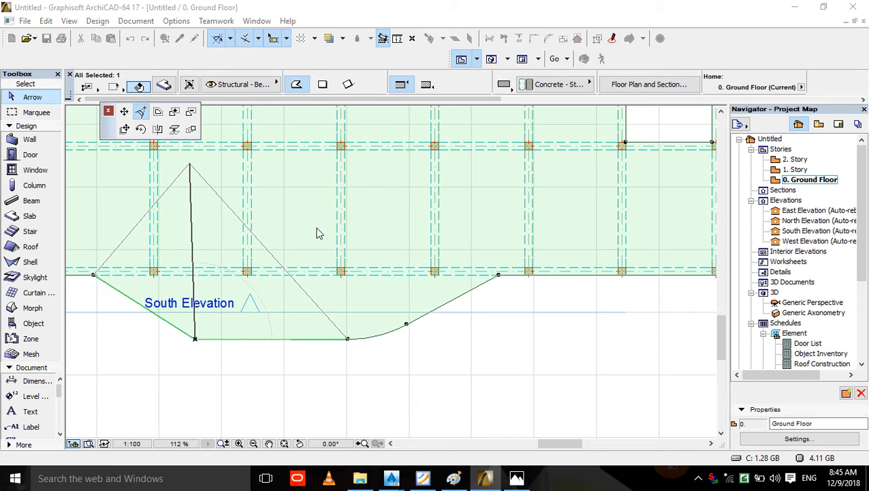
{"action": "left_click", "coordinate": [225, 395]}
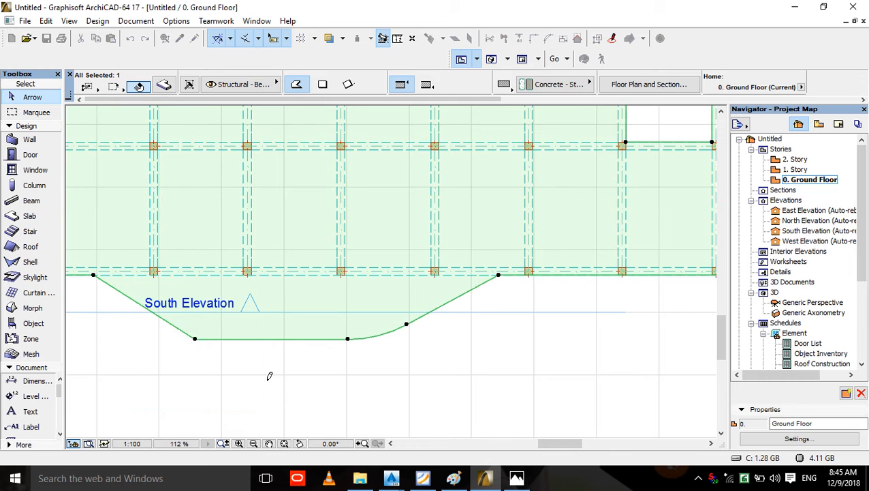
{"action": "left_click", "coordinate": [323, 368]}
- Set the default column height to 310, keeping the square 25 by 25 profile
{"action": "scroll", "coordinate": [470, 355], "scroll_direction": "down", "scroll_amount": 3}
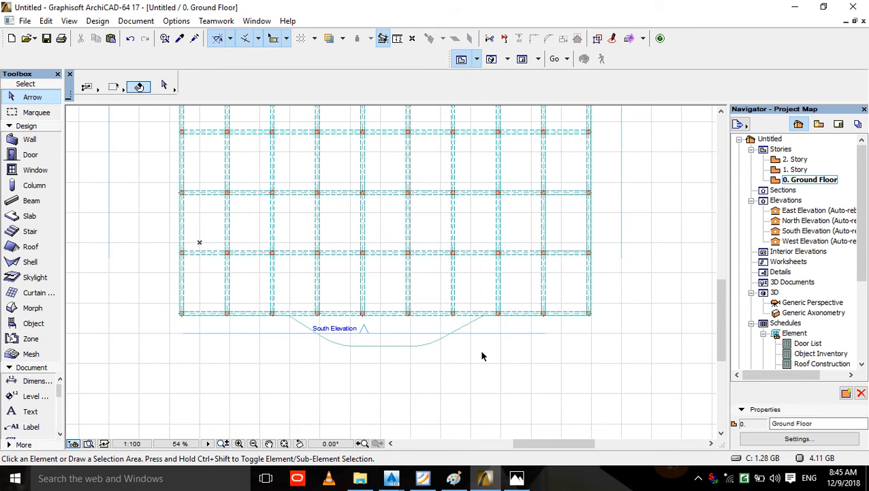
{"action": "scroll", "coordinate": [437, 356], "scroll_direction": "up", "scroll_amount": 2}
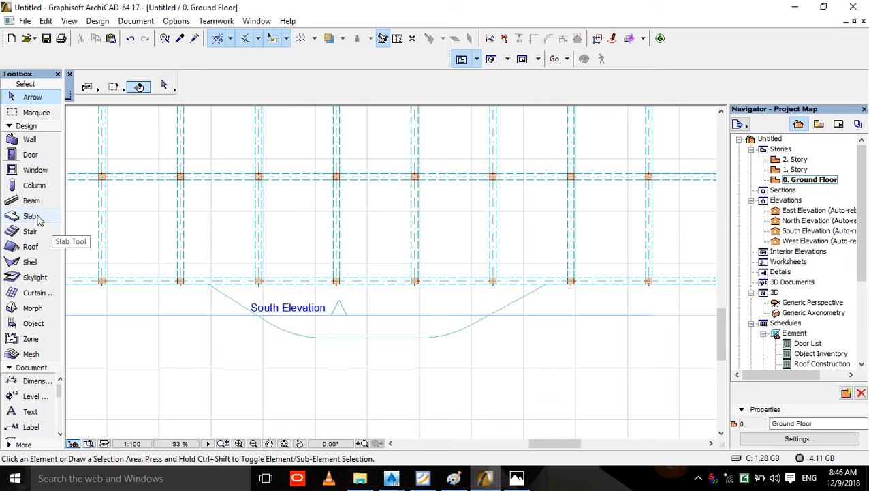
{"action": "left_click", "coordinate": [35, 200]}
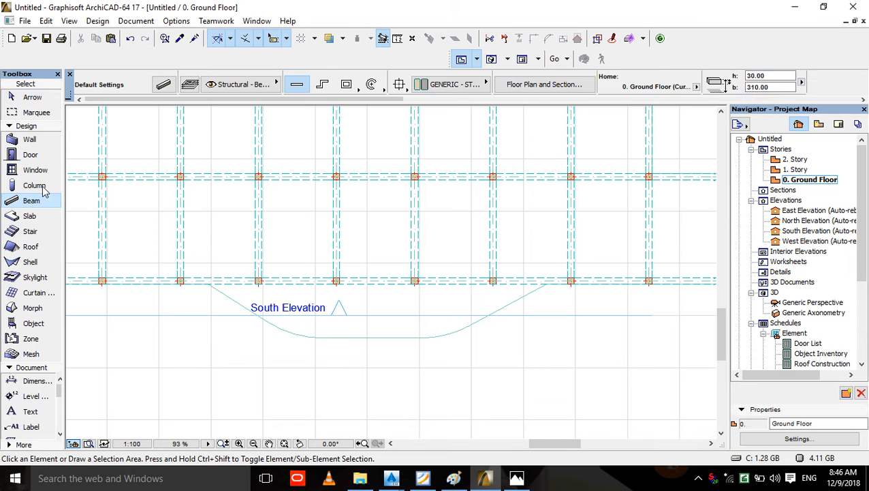
{"action": "left_click", "coordinate": [166, 87]}
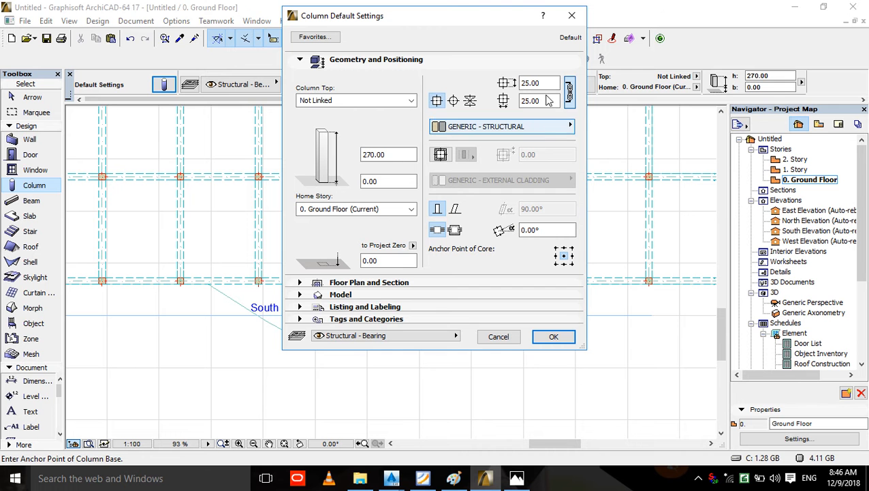
{"action": "key", "text": "Tab"}
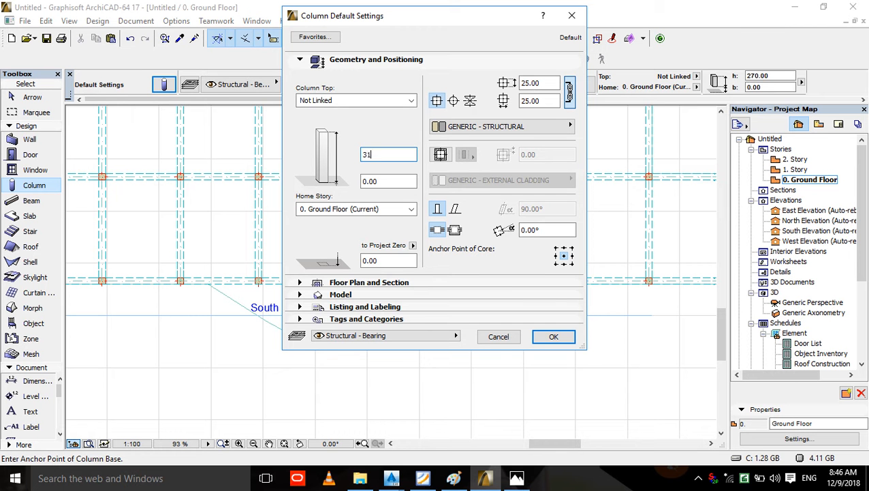
{"action": "left_click", "coordinate": [554, 337]}
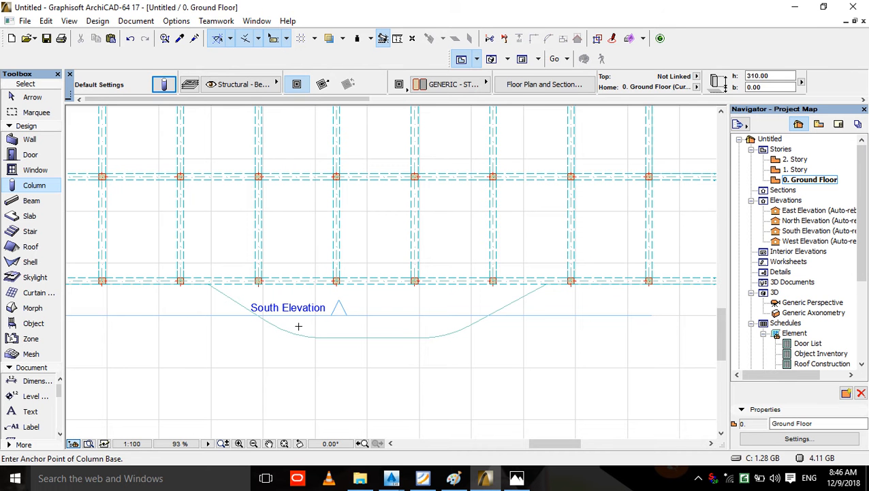
- Undo the square column on the extension and place circular columns just inside its two rounded corners
{"action": "key", "text": "Escape"}
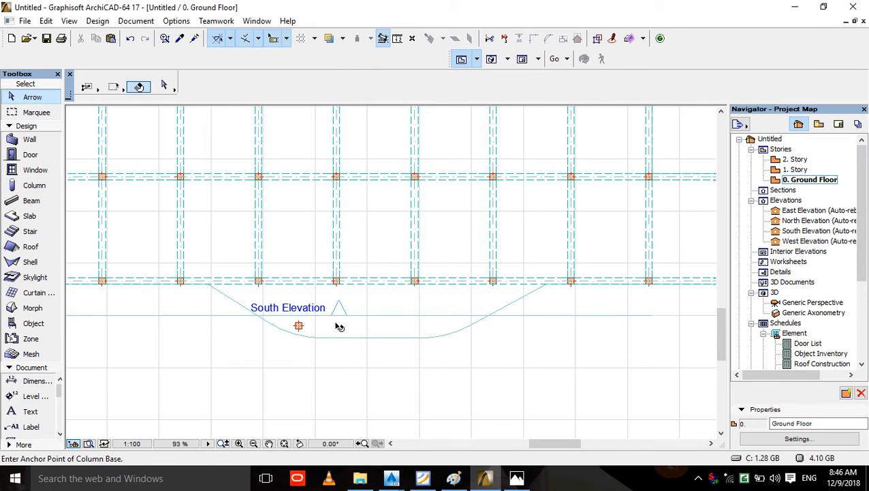
{"action": "key", "text": "ctrl+z"}
{"action": "left_click", "coordinate": [33, 185]}
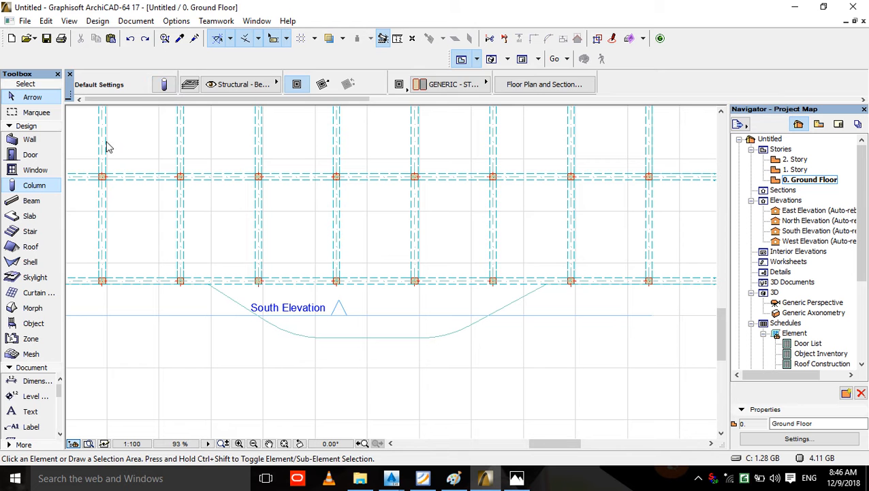
{"action": "key", "text": "ctrl+t"}
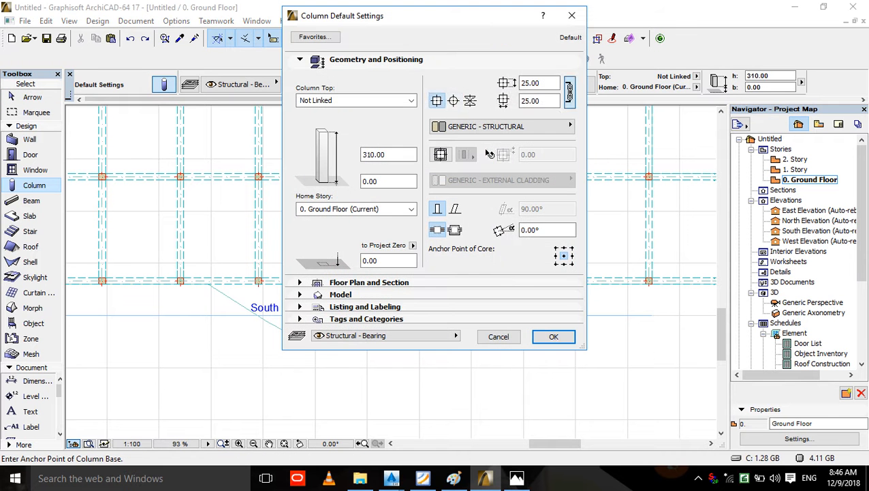
{"action": "left_click", "coordinate": [453, 100]}
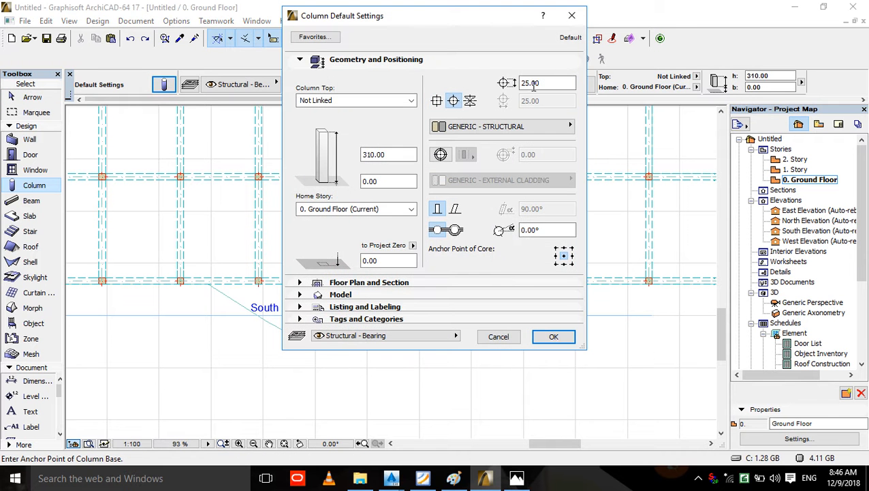
{"action": "left_click", "coordinate": [552, 336]}
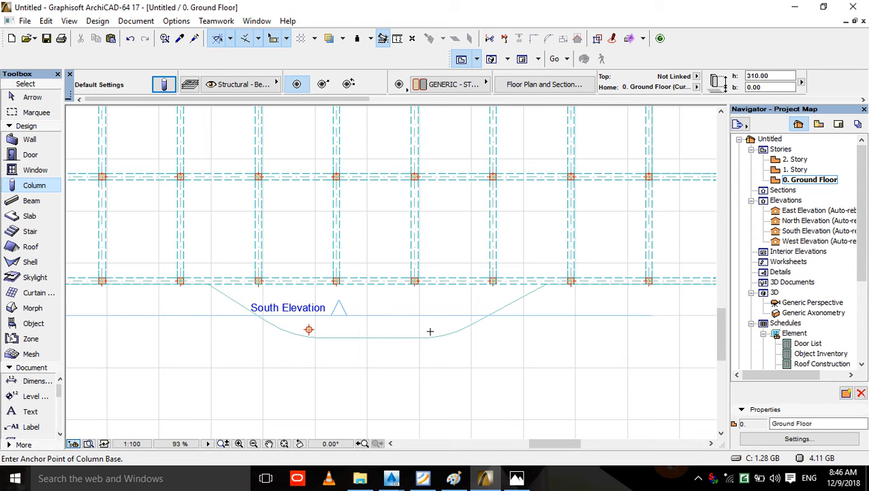
{"action": "key", "text": "Escape"}
- Set the ground floor slab's offset from its home story to 310, keeping the thickness at 10
{"action": "scroll", "coordinate": [475, 334], "scroll_direction": "down", "scroll_amount": 3}
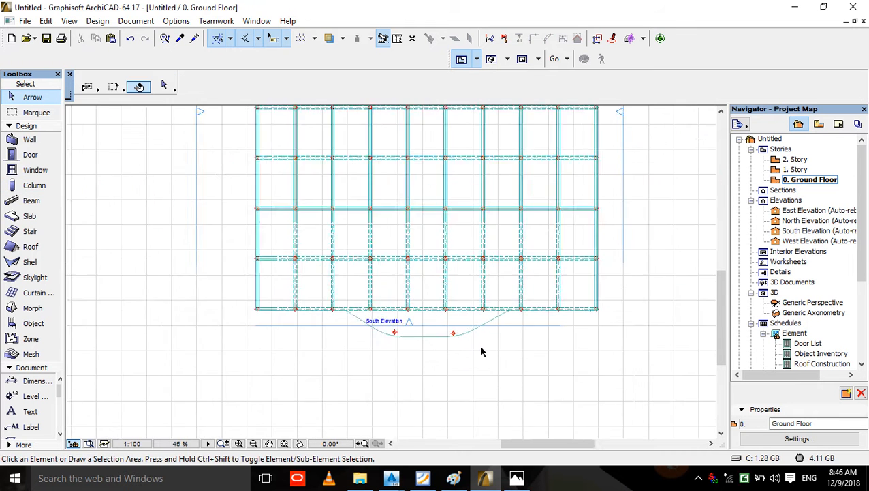
{"action": "scroll", "coordinate": [481, 351], "scroll_direction": "down", "scroll_amount": 2}
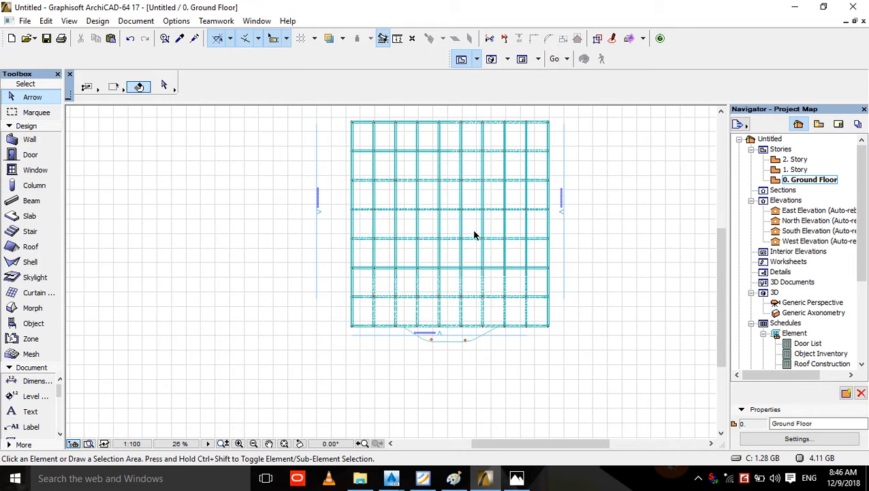
{"action": "left_click", "coordinate": [474, 336]}
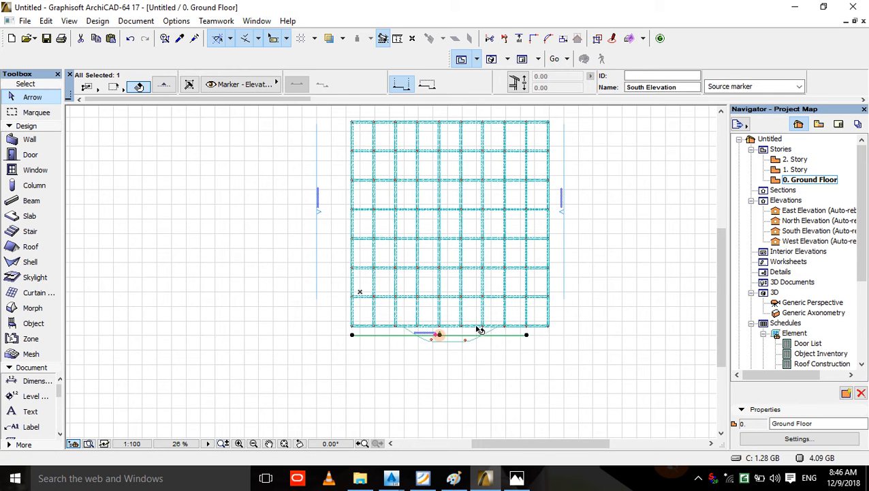
{"action": "left_click", "coordinate": [476, 310]}
{"action": "left_click", "coordinate": [477, 310]}
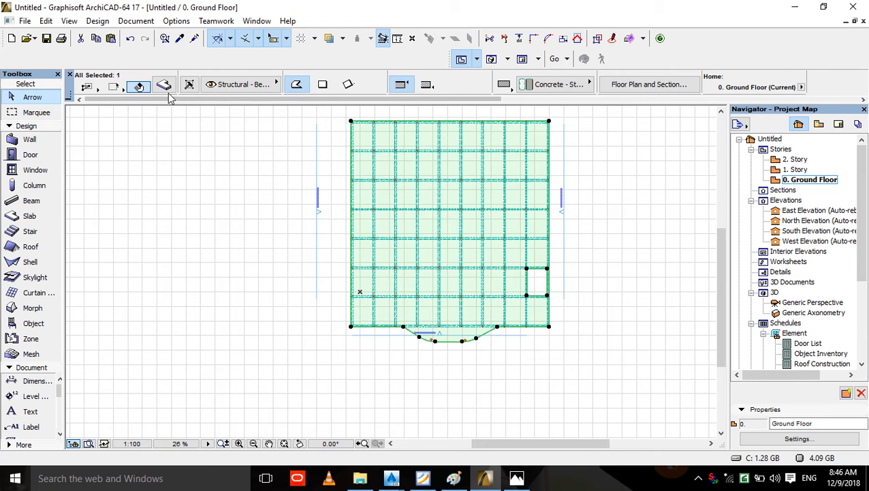
{"action": "double_click", "coordinate": [410, 304]}
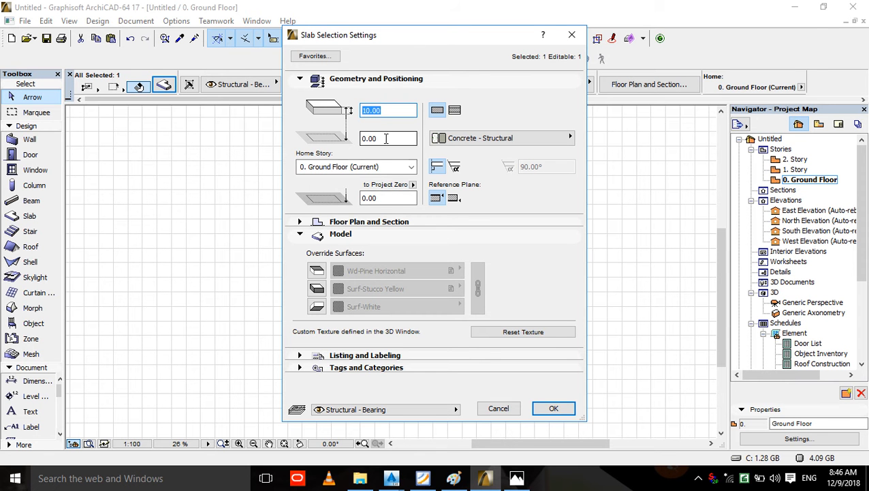
{"action": "key", "text": "Tab"}
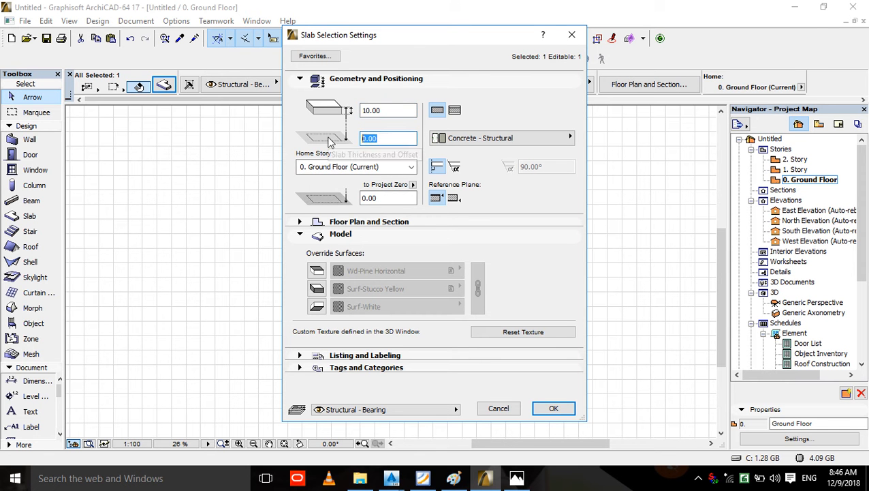
{"action": "type", "text": "310"}
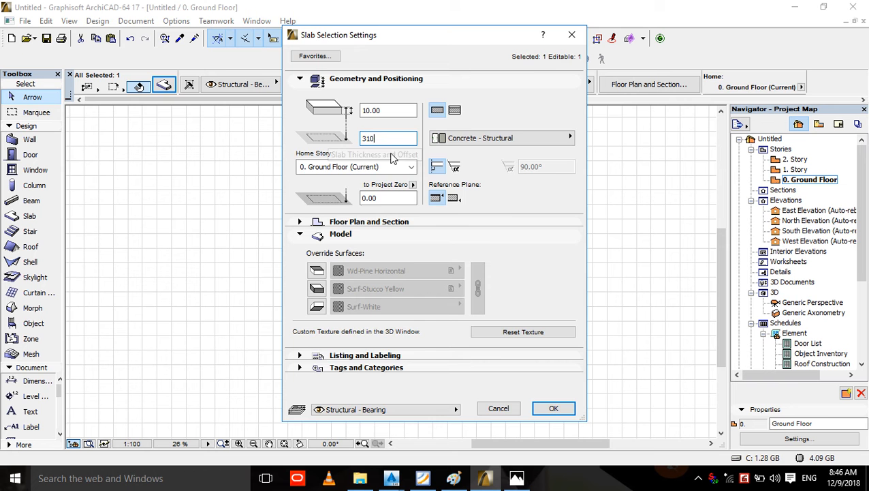
{"action": "left_click", "coordinate": [551, 407]}
- Inspect the raised slab, beams and columns in the 3D perspective, and return to the ground floor plan
{"action": "key", "text": "F3"}
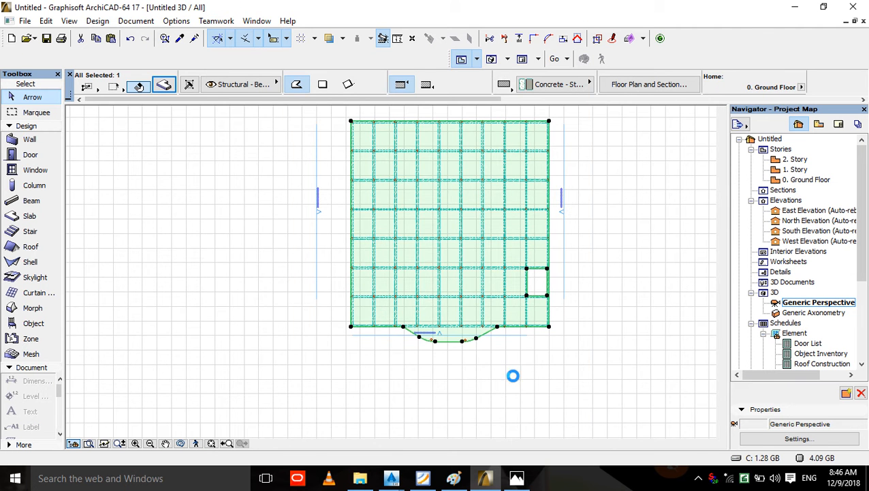
{"action": "scroll", "coordinate": [247, 316], "scroll_direction": "down", "scroll_amount": 10}
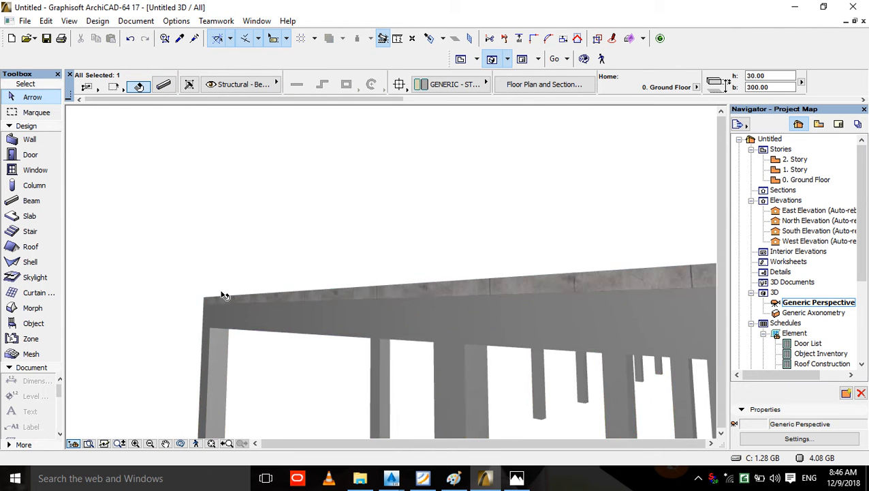
{"action": "scroll", "coordinate": [357, 334], "scroll_direction": "down", "scroll_amount": 5}
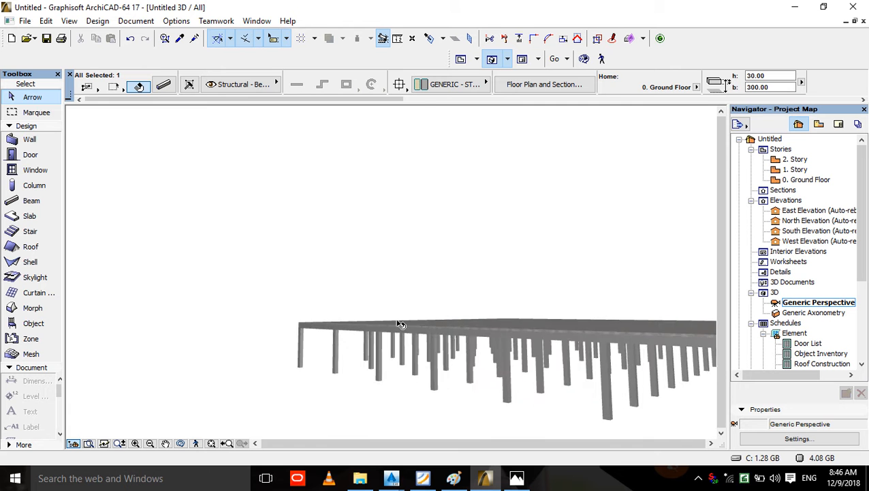
{"action": "left_click", "coordinate": [584, 59]}
{"action": "left_click_drag", "start_coordinate": [486, 285], "coordinate": [357, 235]}
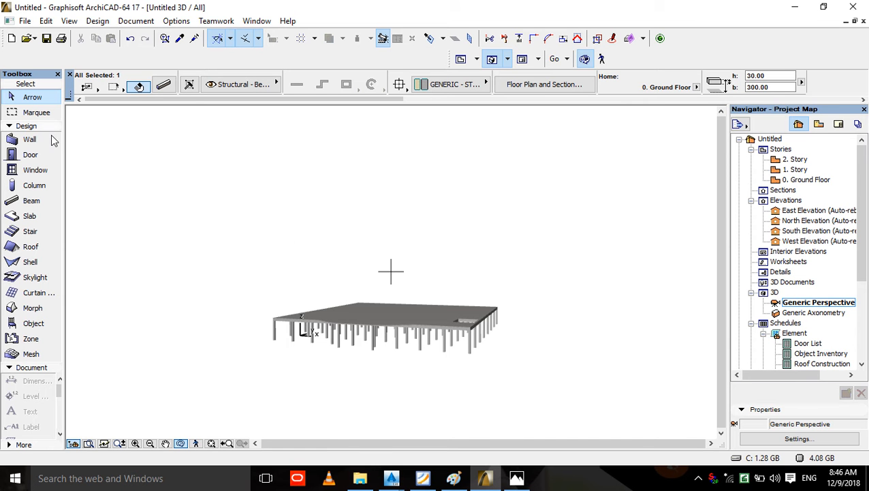
{"action": "left_click", "coordinate": [333, 292]}
{"action": "key", "text": "F2"}
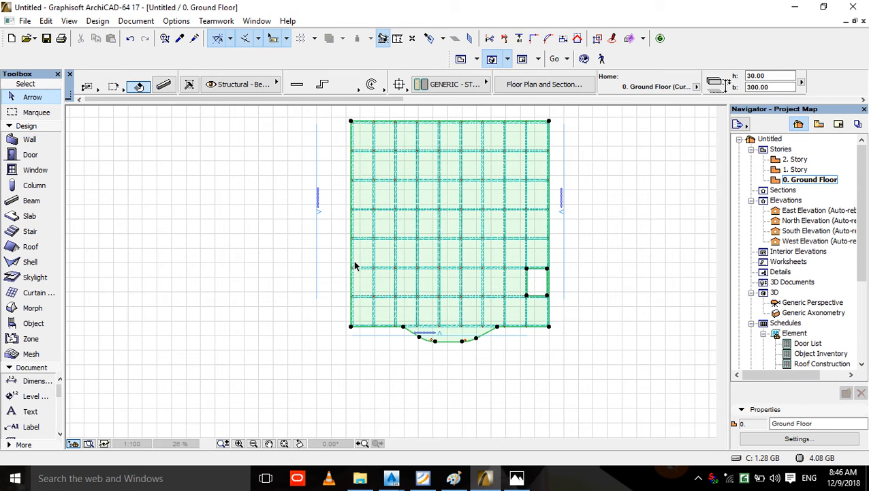
- Enclose the entire ground floor structure, including the south extension and its columns, in a rectangular marquee and copy it
{"action": "left_click", "coordinate": [337, 259]}
{"action": "middle_click_drag", "start_coordinate": [265, 227], "coordinate": [253, 248]}
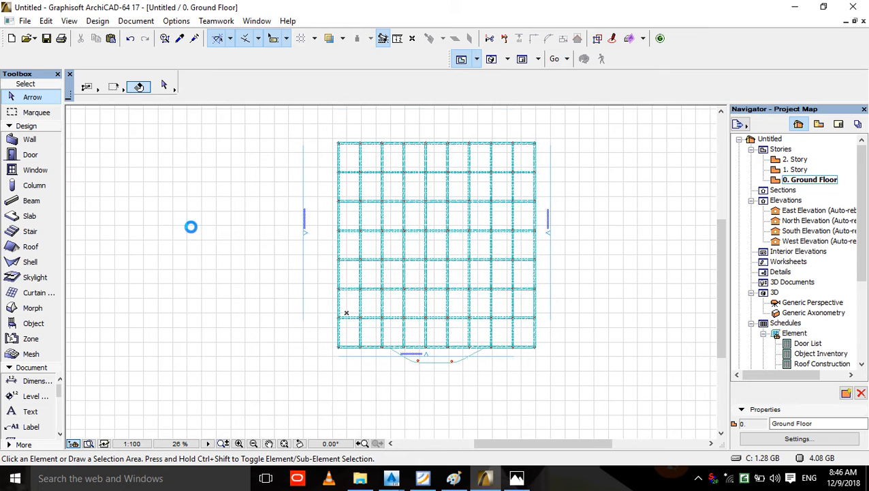
{"action": "left_click", "coordinate": [35, 112]}
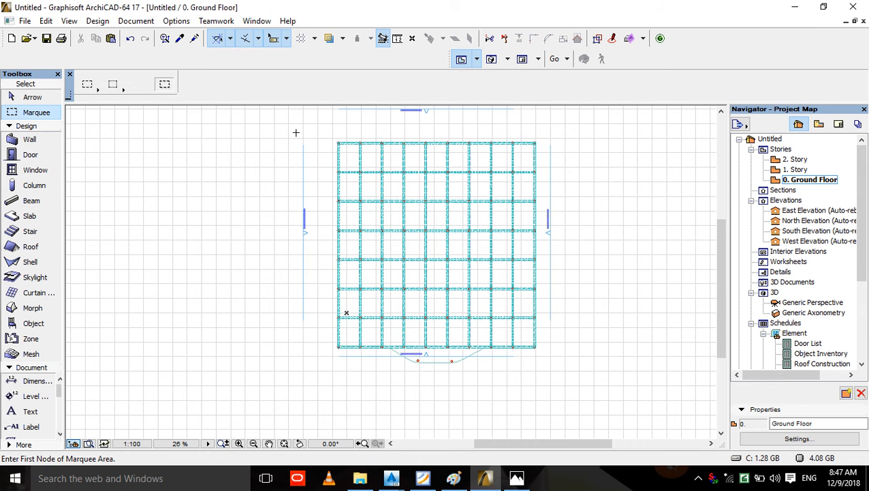
{"action": "left_click", "coordinate": [326, 131]}
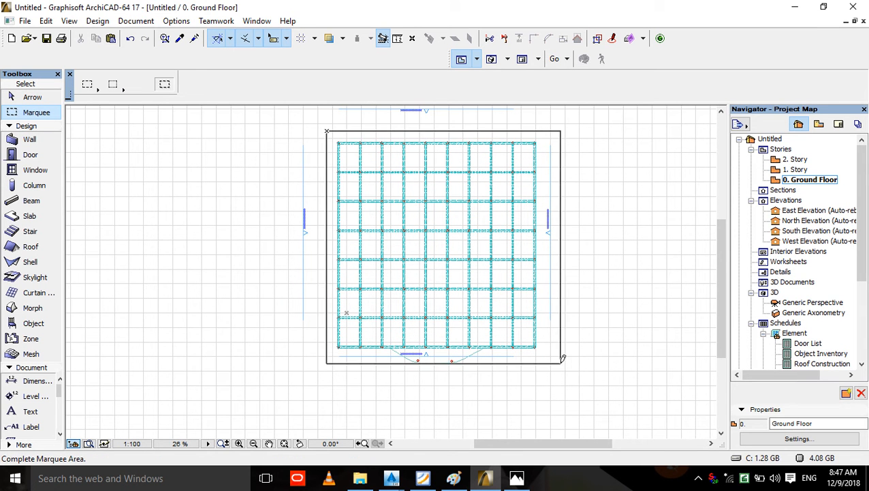
{"action": "left_click", "coordinate": [539, 364]}
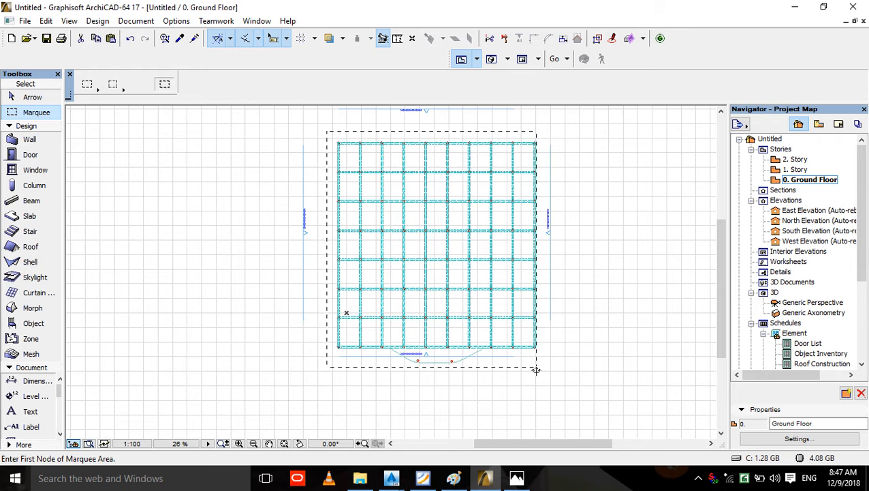
{"action": "left_click", "coordinate": [553, 326]}
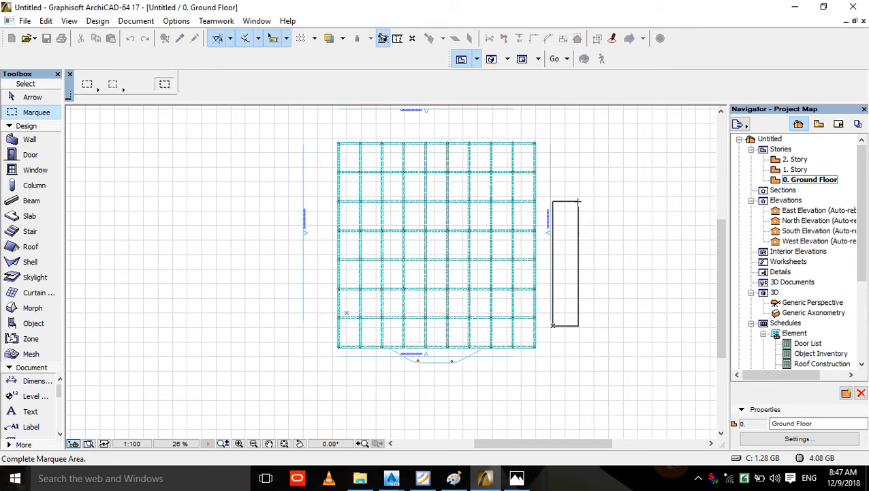
{"action": "key", "text": "Escape"}
{"action": "left_click", "coordinate": [543, 134]}
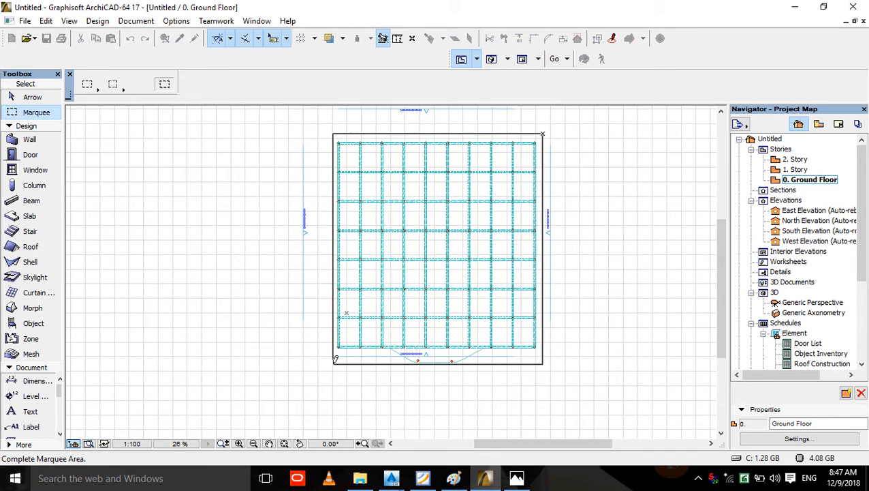
{"action": "left_click", "coordinate": [331, 366]}
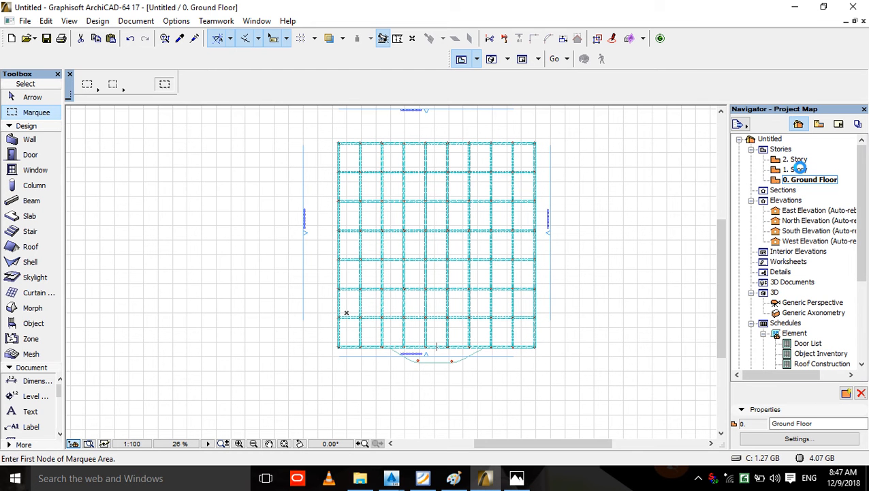
- Paste the copied ground floor structure at its original position on 1. Story and 2. Story
{"action": "double_click", "coordinate": [802, 170]}
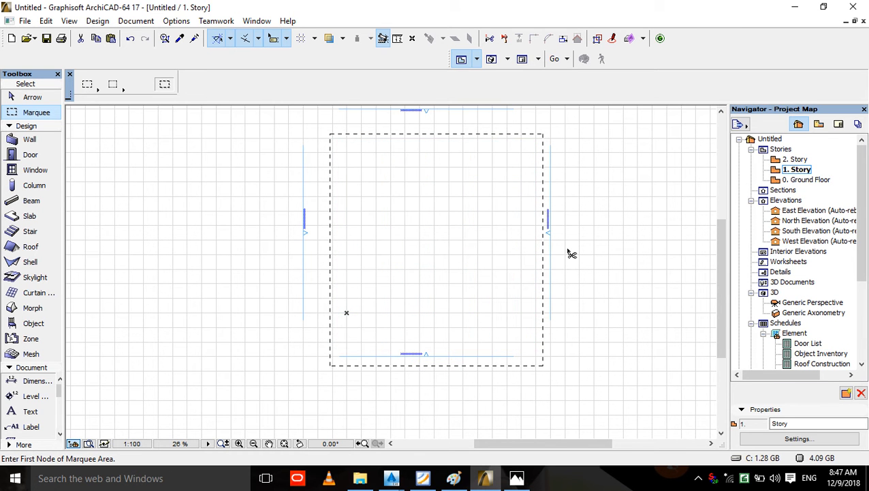
{"action": "key", "text": "ctrl+v"}
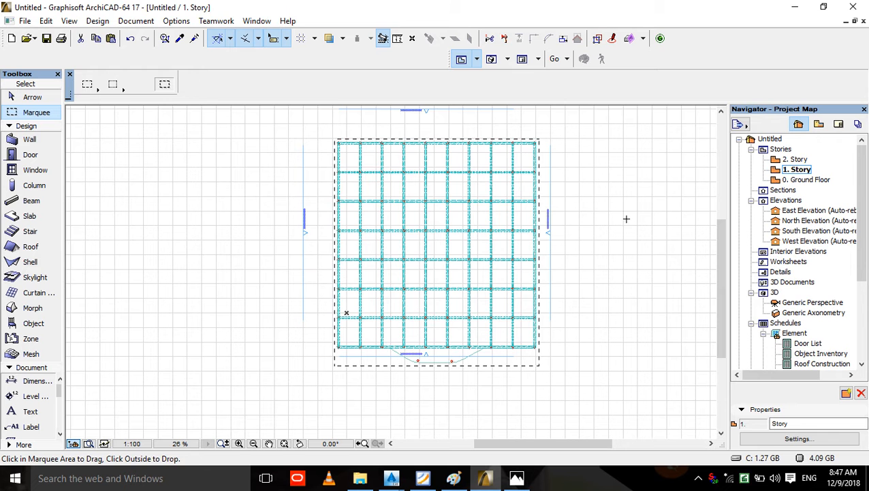
{"action": "left_click", "coordinate": [708, 231]}
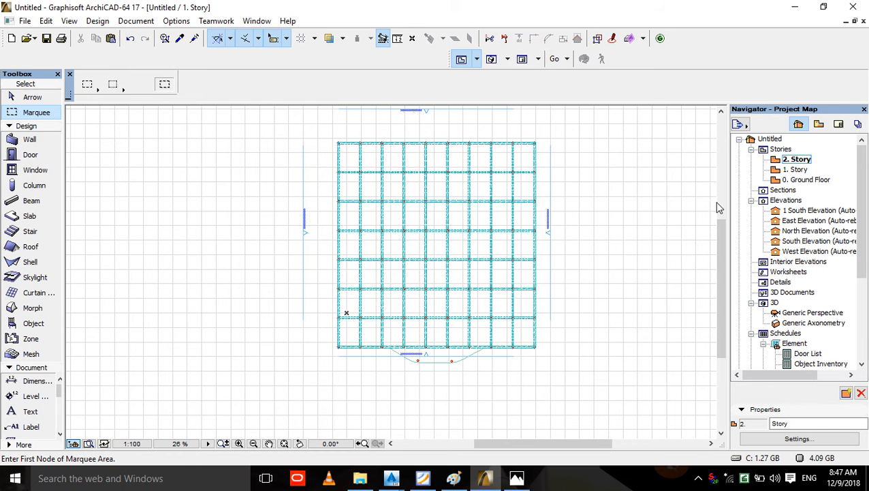
{"action": "key", "text": "ctrl+v"}
{"action": "left_click", "coordinate": [602, 254]}
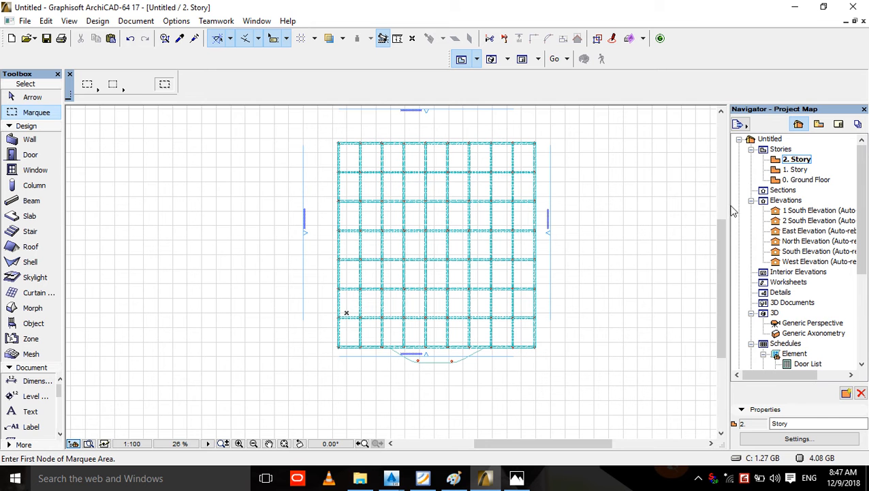
- Inspect the stacked slabs, beams and columns of all three stories in the 3D perspective from above and at eye level
{"action": "key", "text": "F3"}
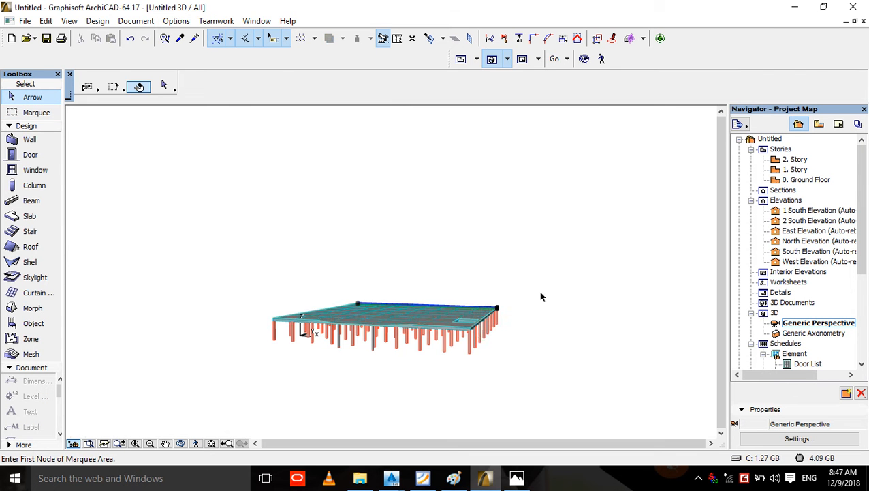
{"action": "scroll", "coordinate": [364, 337], "scroll_direction": "up", "scroll_amount": 5}
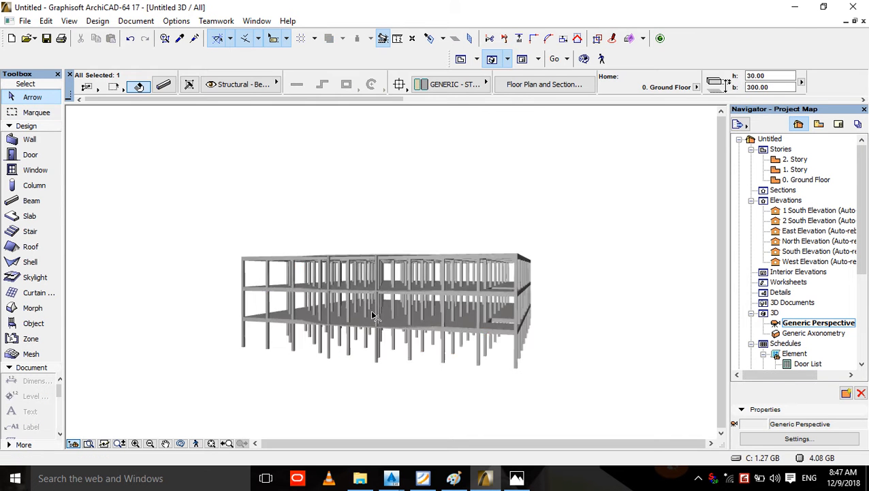
{"action": "mouse_move", "coordinate": [538, 191]}
{"action": "left_mouse_down"}
{"action": "mouse_move", "coordinate": [526, 215]}
{"action": "mouse_move", "coordinate": [379, 276]}
{"action": "mouse_move", "coordinate": [297, 275]}
{"action": "mouse_move", "coordinate": [311, 232]}
{"action": "mouse_move", "coordinate": [348, 193]}
{"action": "mouse_move", "coordinate": [432, 182]}
{"action": "mouse_move", "coordinate": [557, 219]}
{"action": "mouse_move", "coordinate": [599, 258]}
{"action": "mouse_move", "coordinate": [617, 298]}
{"action": "mouse_move", "coordinate": [432, 277]}
{"action": "left_mouse_up"}
{"action": "scroll", "coordinate": [238, 317], "scroll_direction": "up", "scroll_amount": 6}
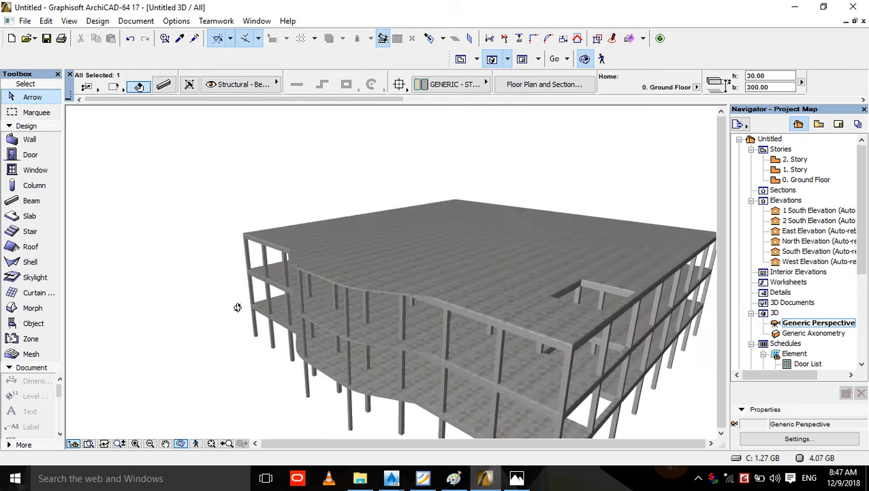
{"action": "left_click_drag", "start_coordinate": [284, 308], "coordinate": [311, 315]}
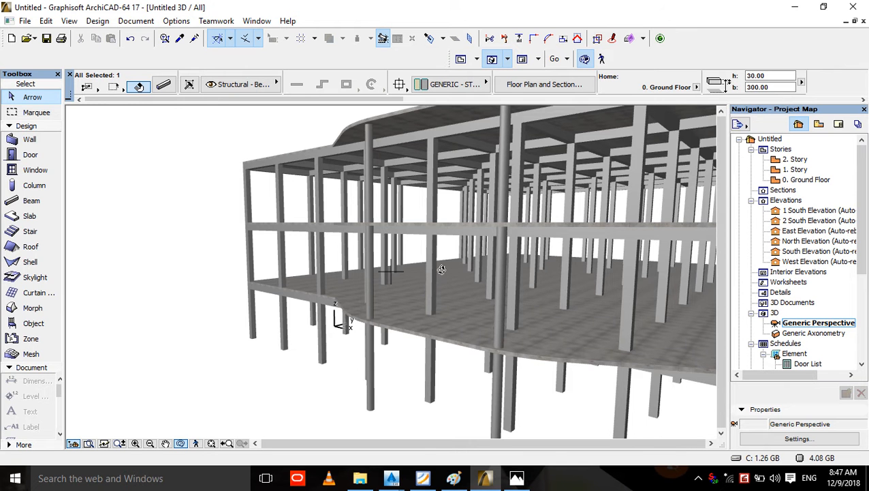
{"action": "left_click_drag", "start_coordinate": [442, 270], "coordinate": [540, 308]}
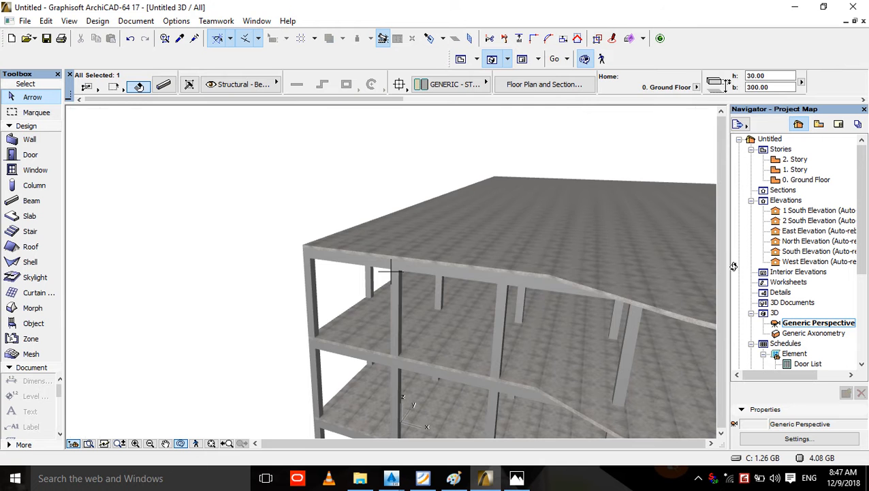
- Return to the ground floor plan and check the slab's rectangular stair opening beside the east edge
{"action": "double_click", "coordinate": [797, 158]}
{"action": "left_click", "coordinate": [801, 180]}
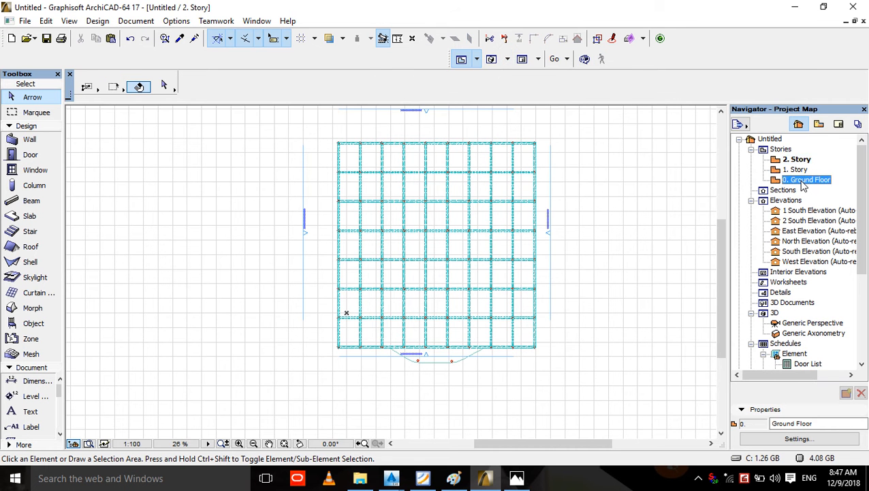
{"action": "double_click", "coordinate": [802, 180]}
{"action": "scroll", "coordinate": [541, 303], "scroll_direction": "up", "scroll_amount": 5}
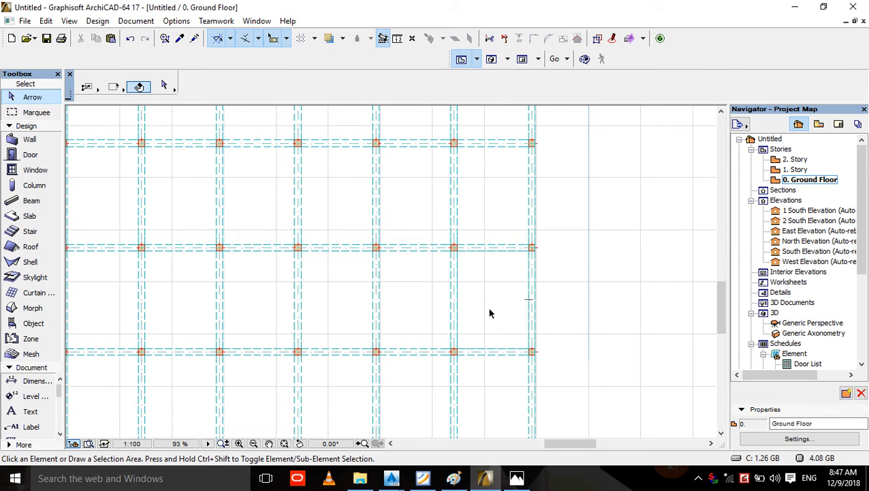
{"action": "left_click_drag", "start_coordinate": [488, 307], "coordinate": [504, 310]}
{"action": "left_click", "coordinate": [413, 303]}
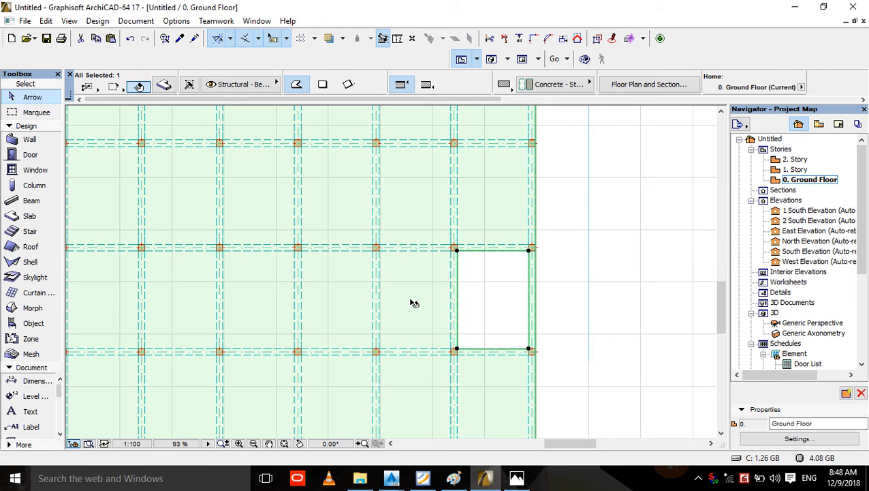
{"action": "key", "text": "Escape"}
- Create a custom stair from the stair settings, using the U-shaped type with a single landing between two parallel flights
{"action": "left_click", "coordinate": [30, 231]}
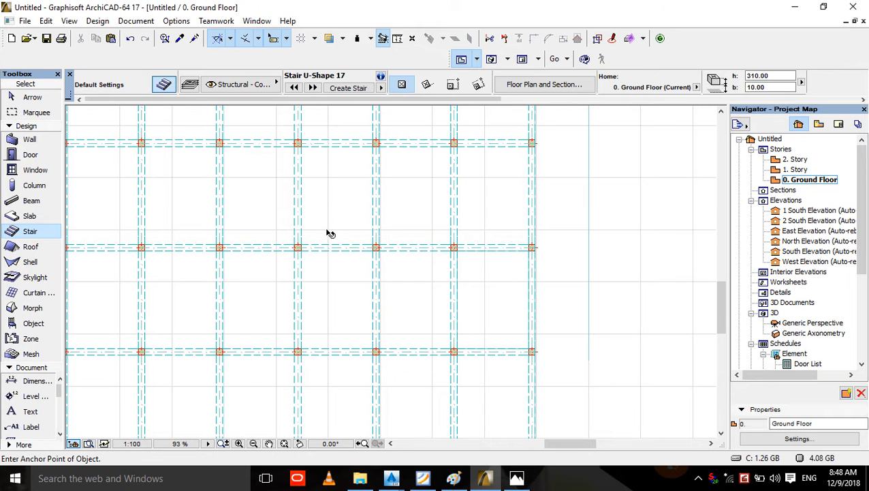
{"action": "key", "text": "ctrl+t"}
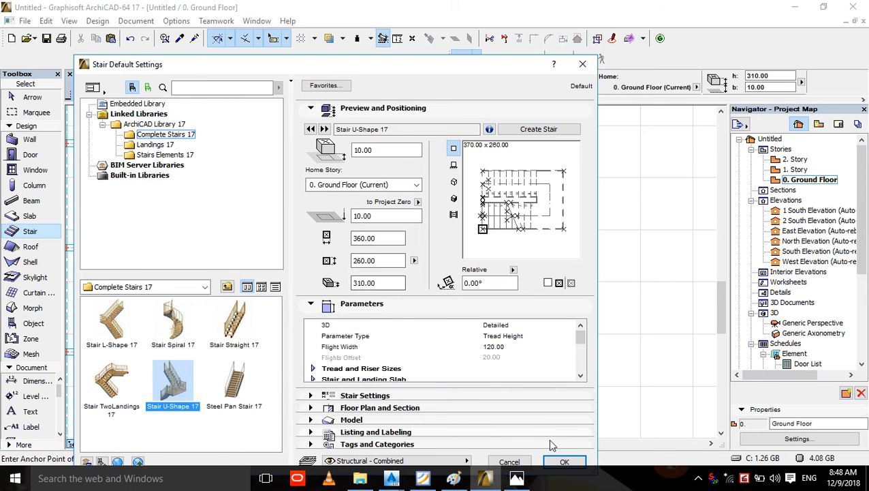
{"action": "left_click", "coordinate": [535, 129]}
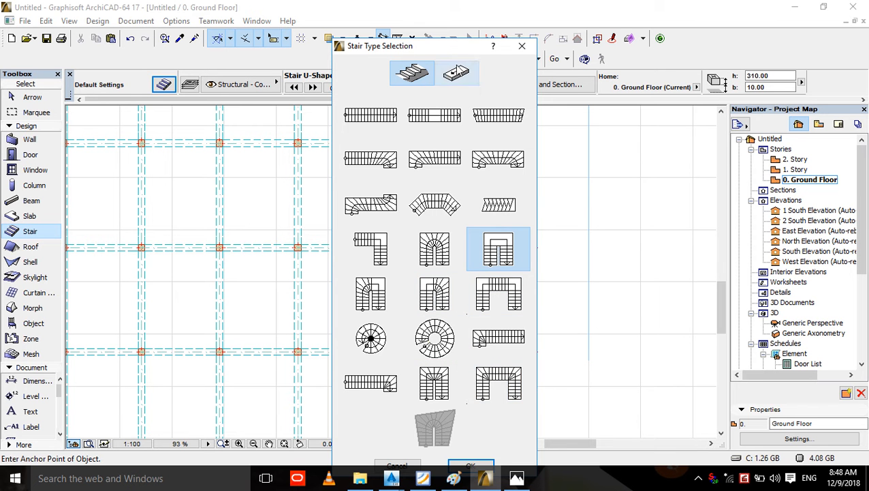
{"action": "left_click_drag", "start_coordinate": [459, 49], "coordinate": [463, 26]}
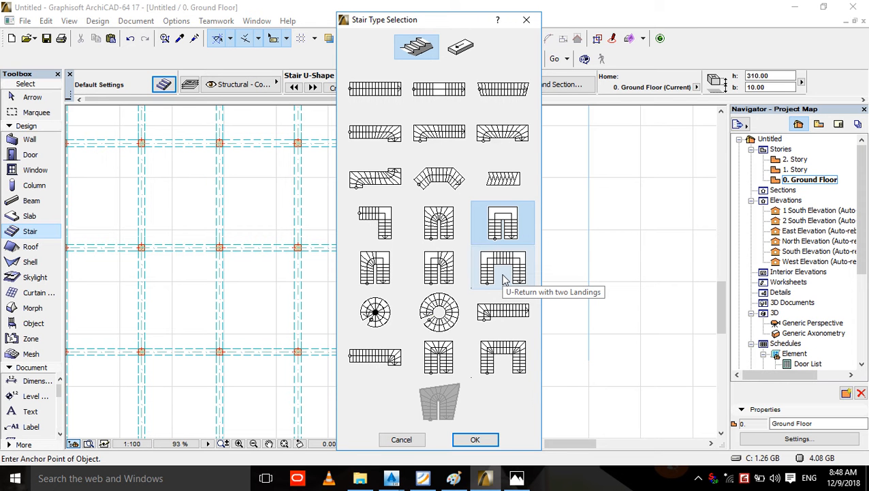
{"action": "left_click", "coordinate": [475, 439]}
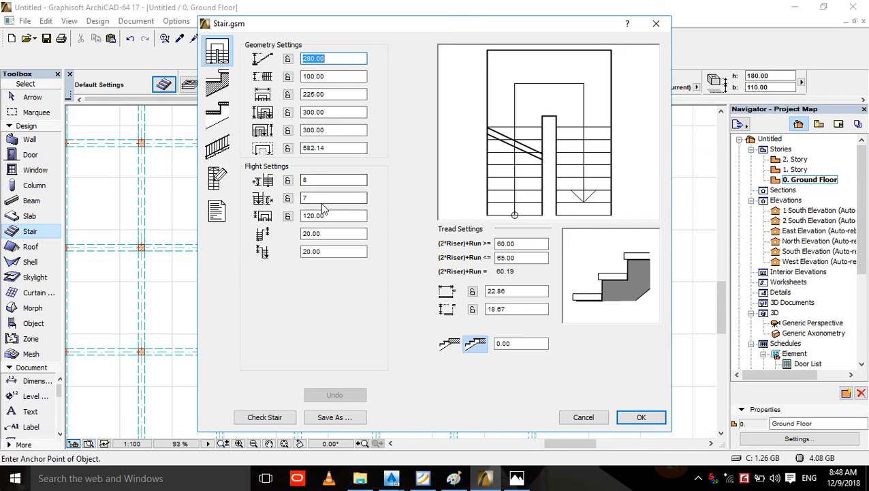
- Review the stair's structure and tread settings, and set all of its railings to No railing
{"action": "left_click", "coordinate": [216, 82]}
{"action": "left_click", "coordinate": [217, 112]}
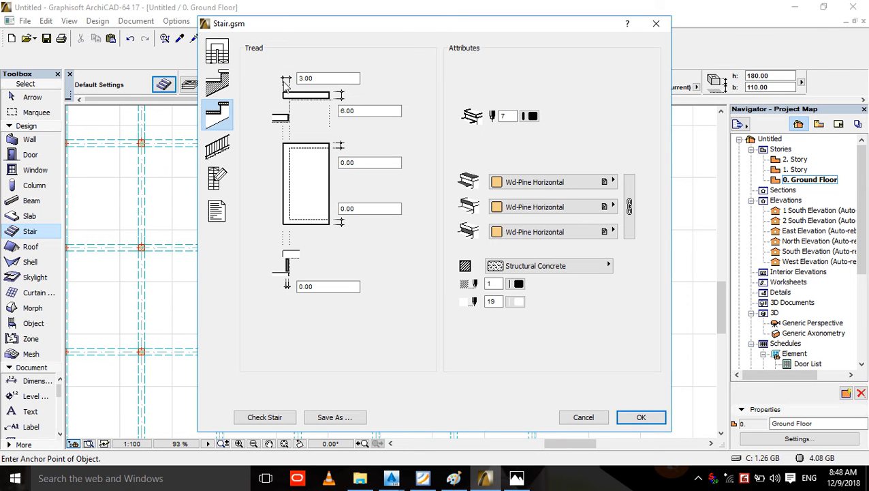
{"action": "left_click", "coordinate": [227, 150]}
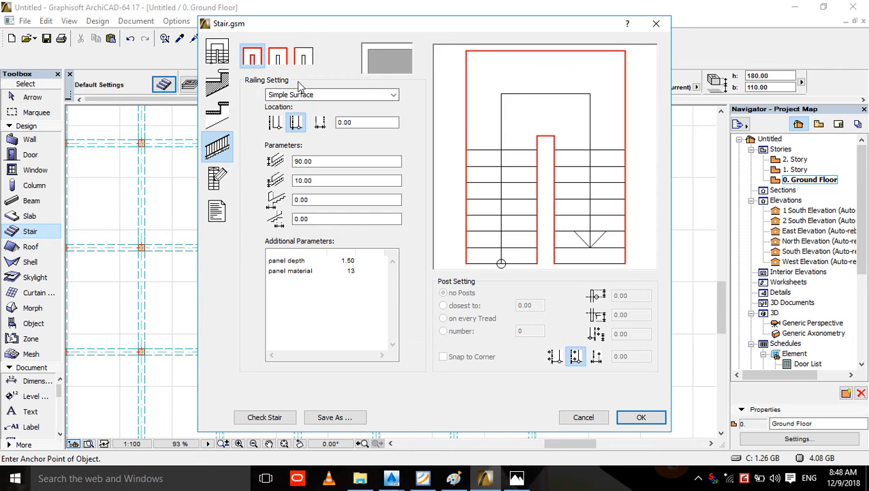
{"action": "left_click", "coordinate": [280, 60]}
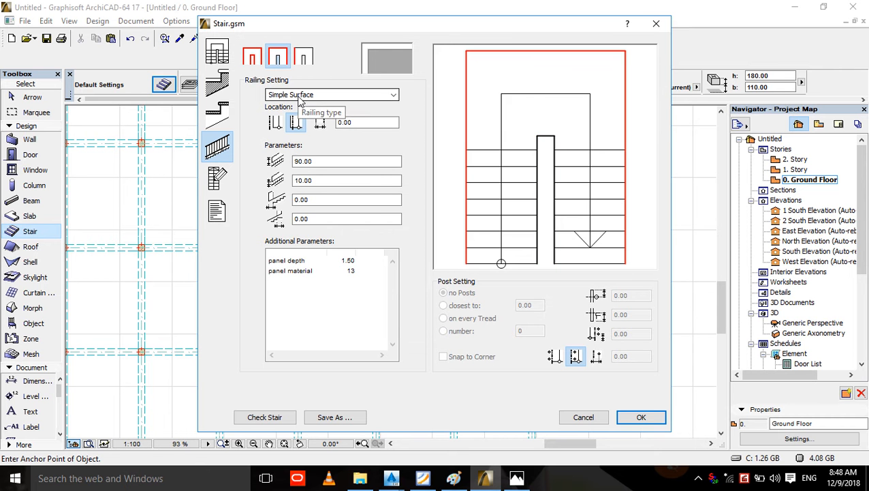
{"action": "left_click", "coordinate": [252, 58]}
{"action": "left_click", "coordinate": [327, 95]}
{"action": "left_click", "coordinate": [286, 103]}
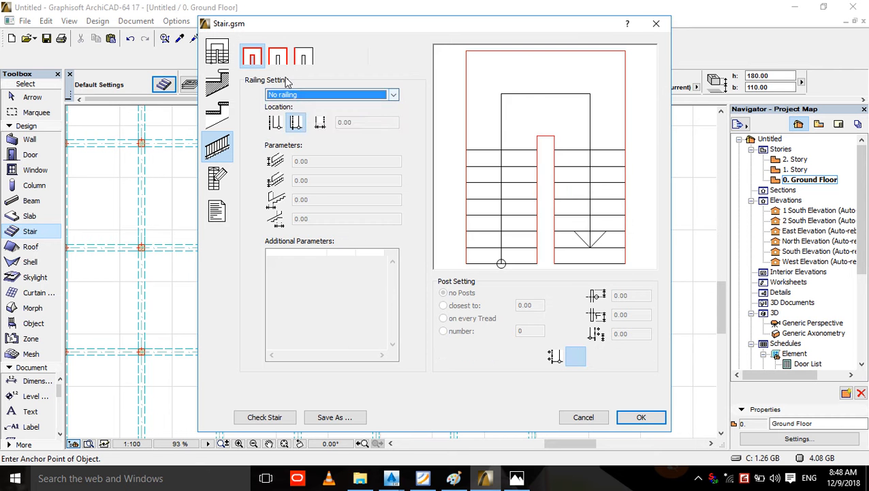
- Give the stair's inner side a Twisted railing with the number of posts set to 8
{"action": "left_click", "coordinate": [277, 58]}
{"action": "left_click", "coordinate": [300, 94]}
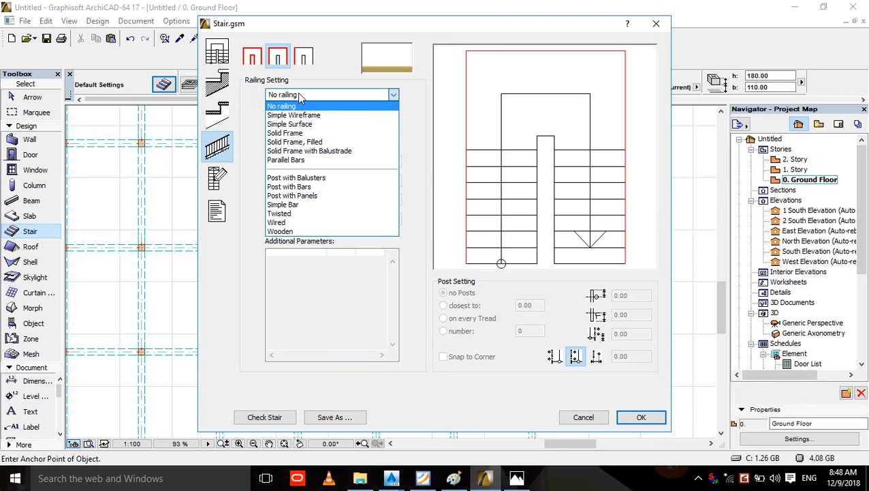
{"action": "left_click", "coordinate": [306, 73]}
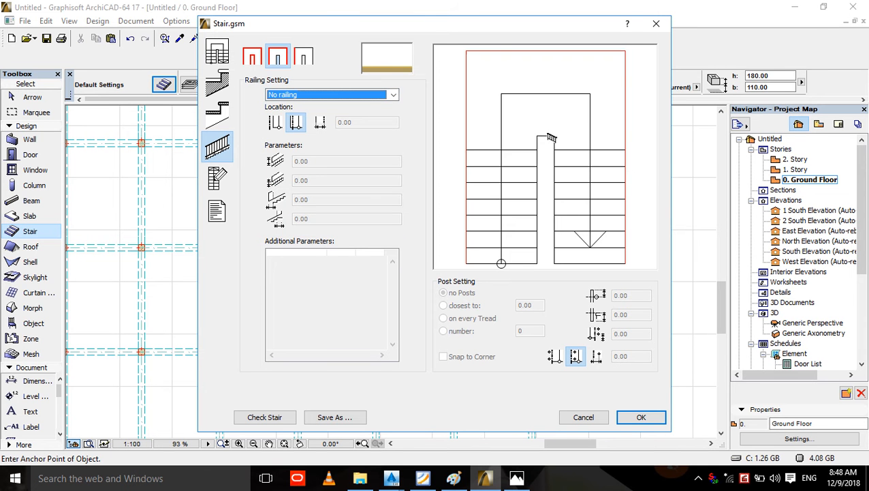
{"action": "left_click", "coordinate": [341, 95]}
{"action": "left_click", "coordinate": [323, 195]}
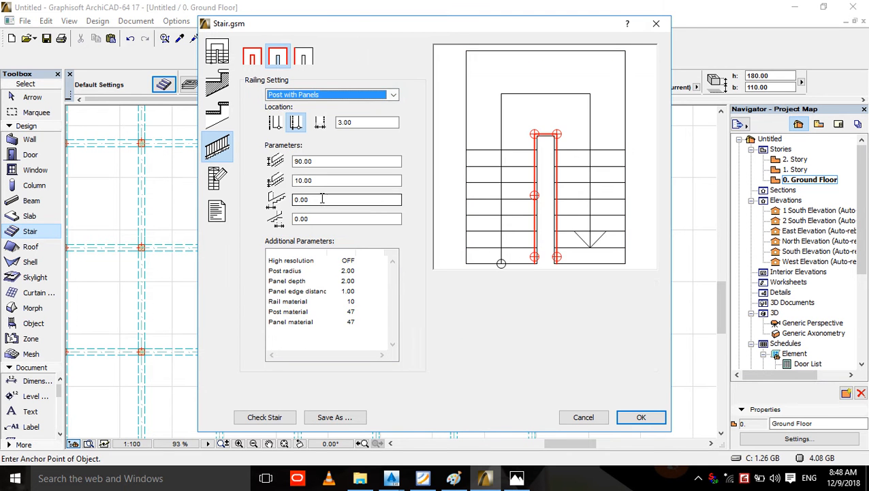
{"action": "left_click", "coordinate": [325, 95]}
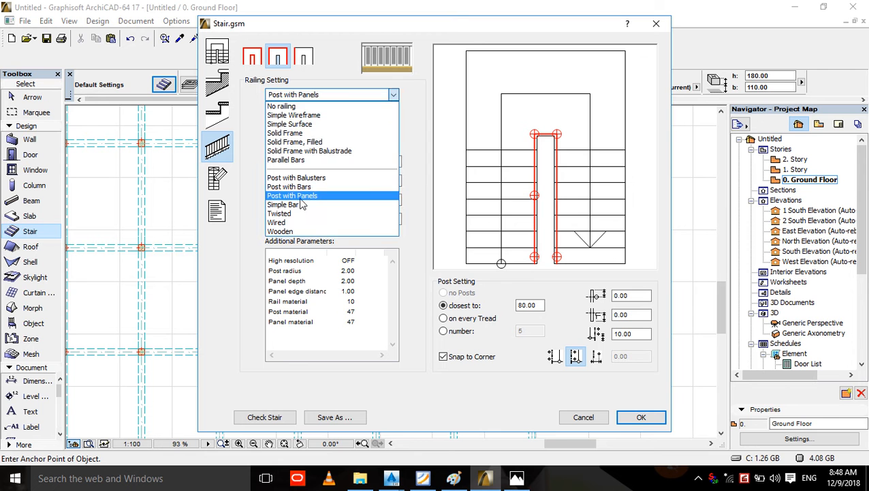
{"action": "left_click", "coordinate": [319, 213]}
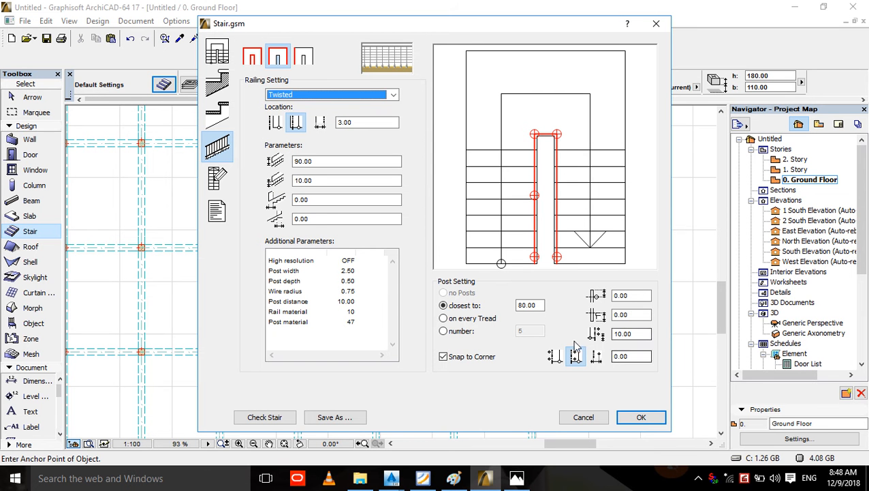
{"action": "left_click", "coordinate": [462, 330]}
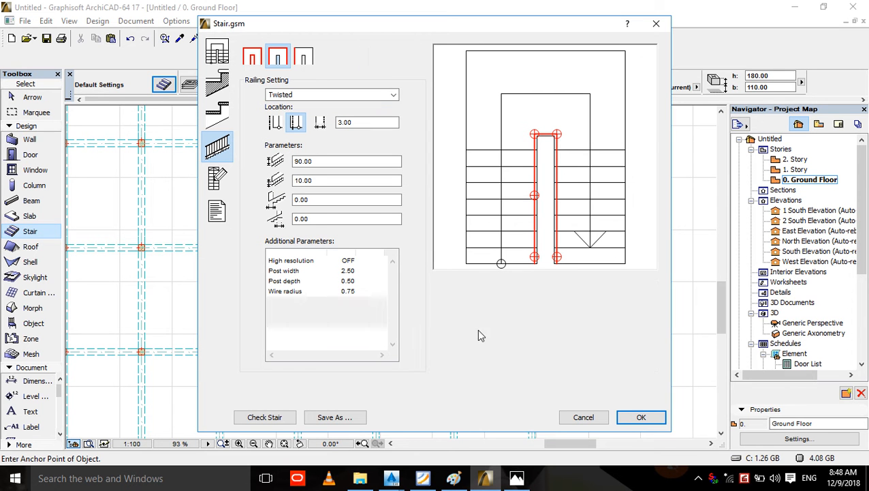
{"action": "type", "text": "8"}
- Save the stair as Stair 1 in the Embedded Library and place it over the ground floor slab's opening
{"action": "left_click", "coordinate": [640, 417]}
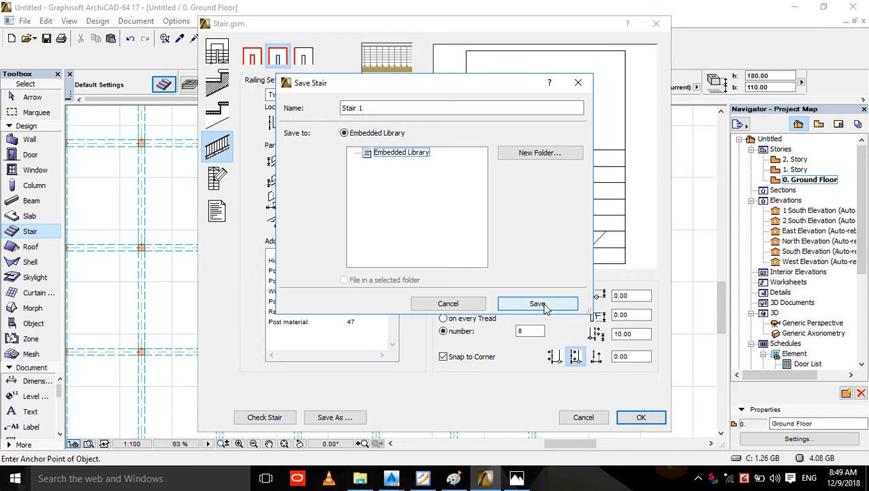
{"action": "left_click", "coordinate": [545, 304]}
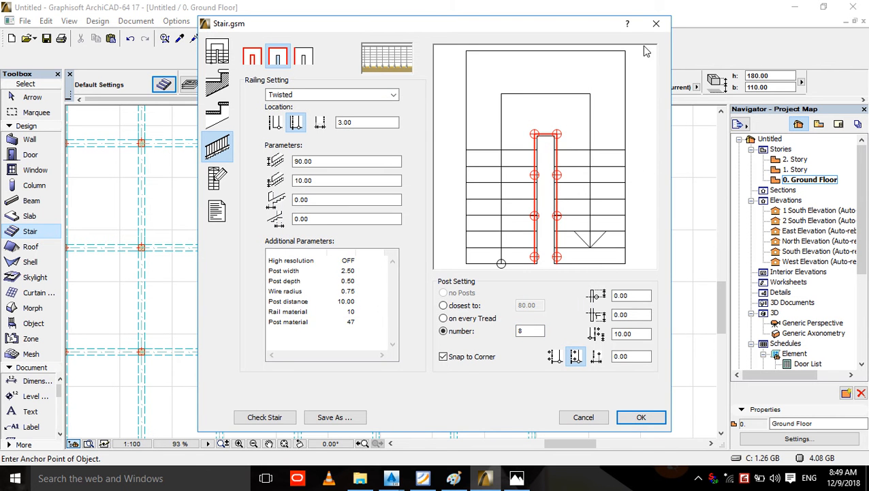
{"action": "left_click", "coordinate": [656, 25]}
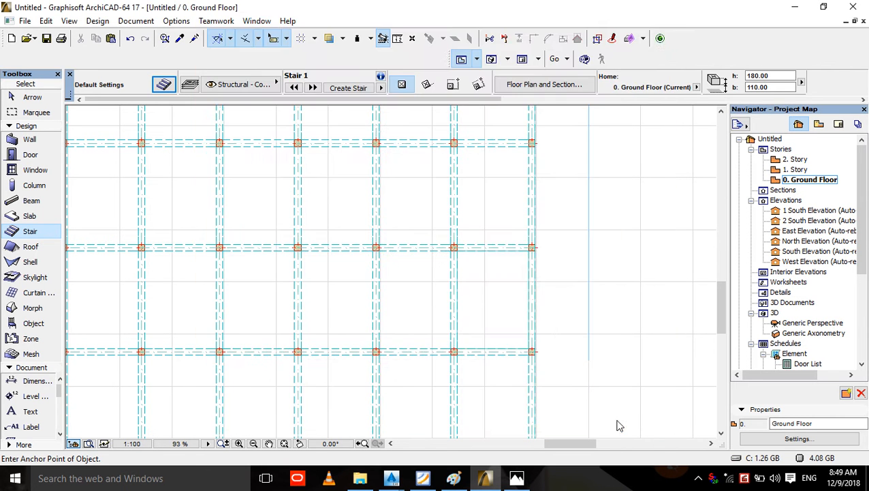
{"action": "left_click", "coordinate": [502, 308]}
{"action": "key", "text": "Escape"}
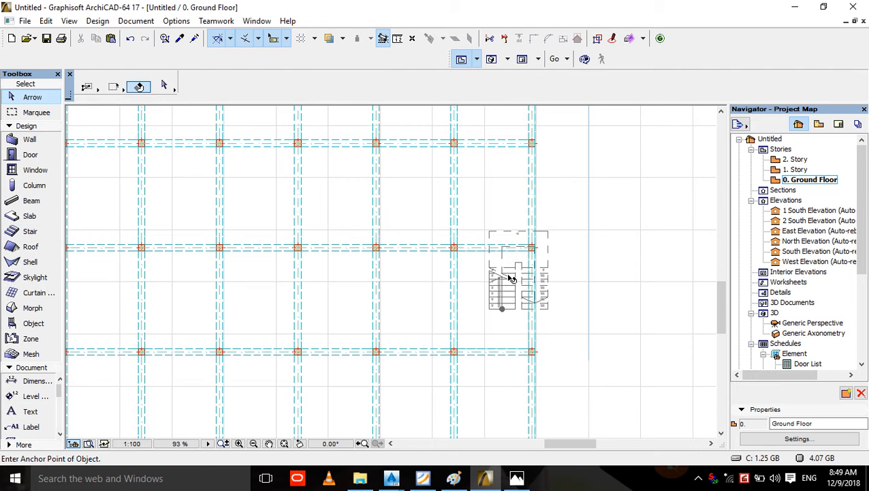
- Move the placed stair so its northeast corner meets the inner corner of the column at the opening's northeast corner
{"action": "left_click", "coordinate": [516, 279]}
{"action": "scroll", "coordinate": [538, 242], "scroll_direction": "up", "scroll_amount": 5}
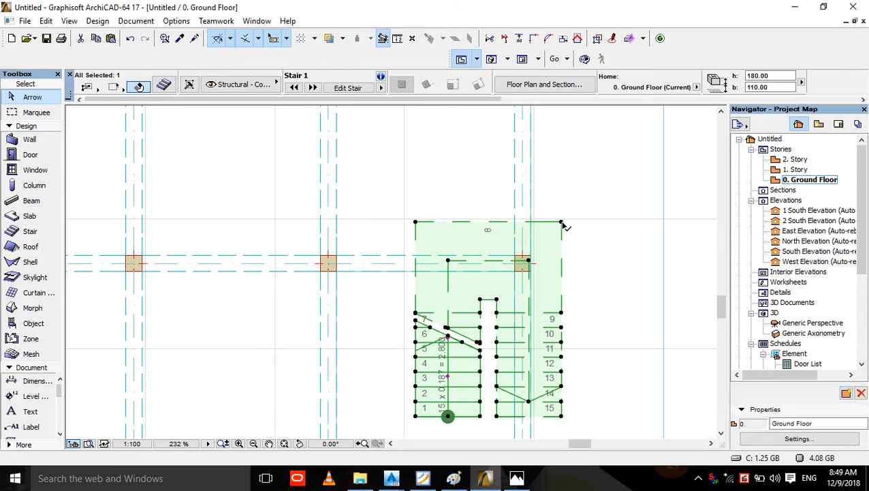
{"action": "left_click", "coordinate": [518, 273]}
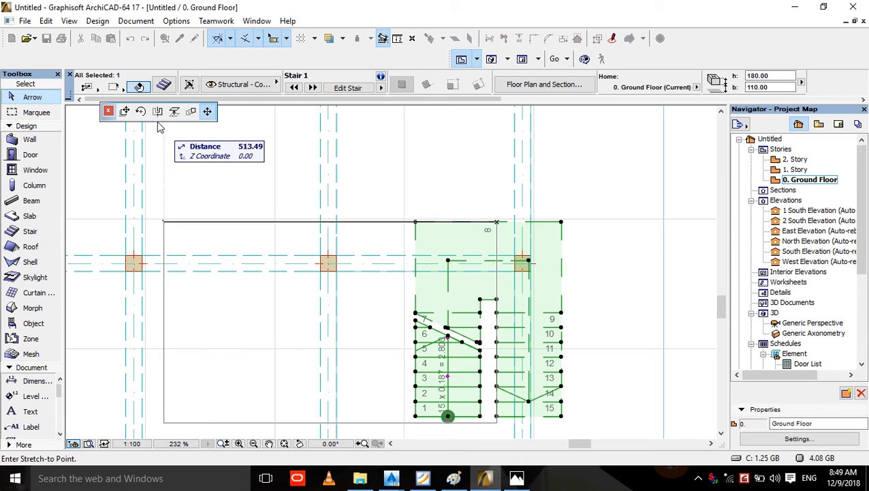
{"action": "left_click", "coordinate": [126, 113]}
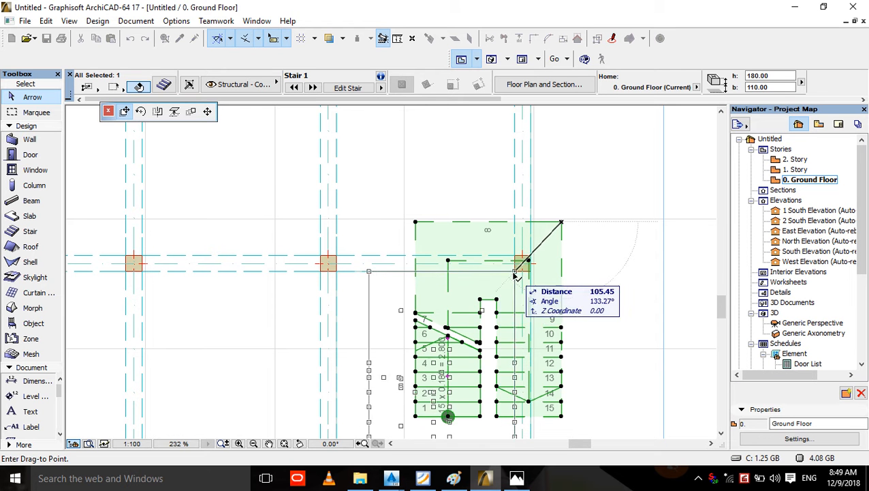
{"action": "key", "text": "Escape"}
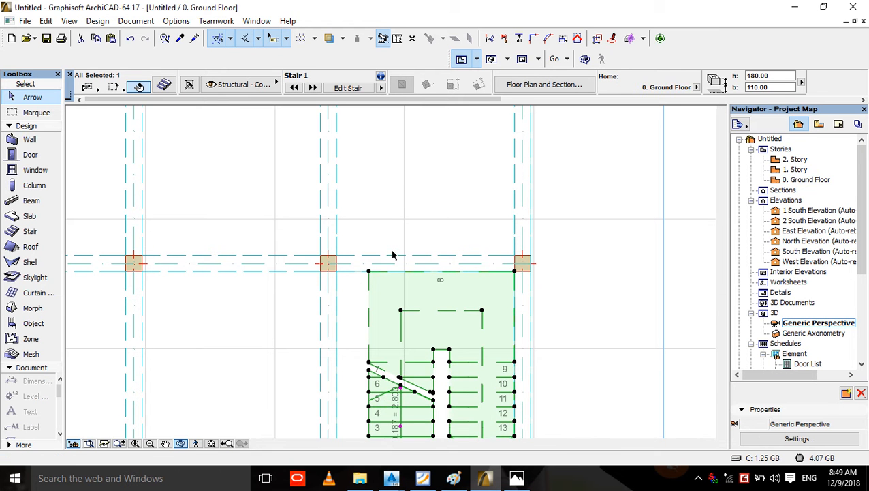
- Inspect the placed stair and its railing in the 3D view from several sides, and return to the ground floor plan
{"action": "key", "text": "F3"}
{"action": "scroll", "coordinate": [266, 214], "scroll_direction": "down", "scroll_amount": 5}
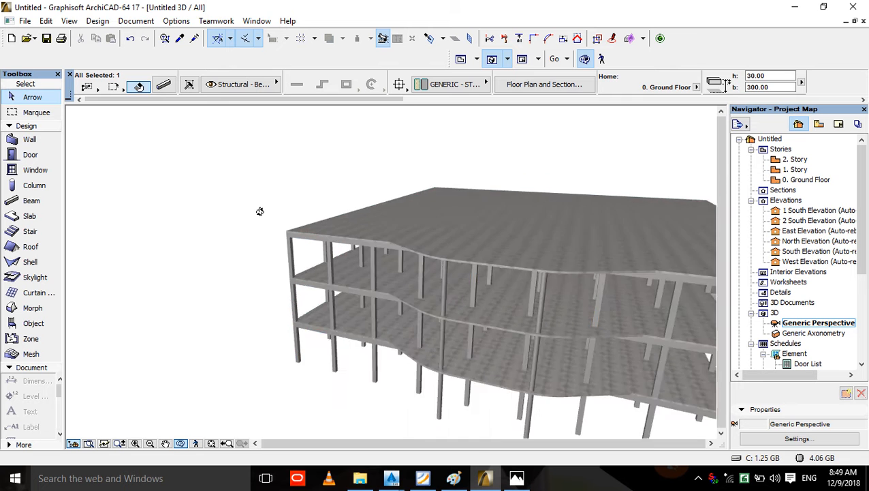
{"action": "scroll", "coordinate": [506, 301], "scroll_direction": "up", "scroll_amount": 3}
{"action": "scroll", "coordinate": [504, 302], "scroll_direction": "up", "scroll_amount": 5}
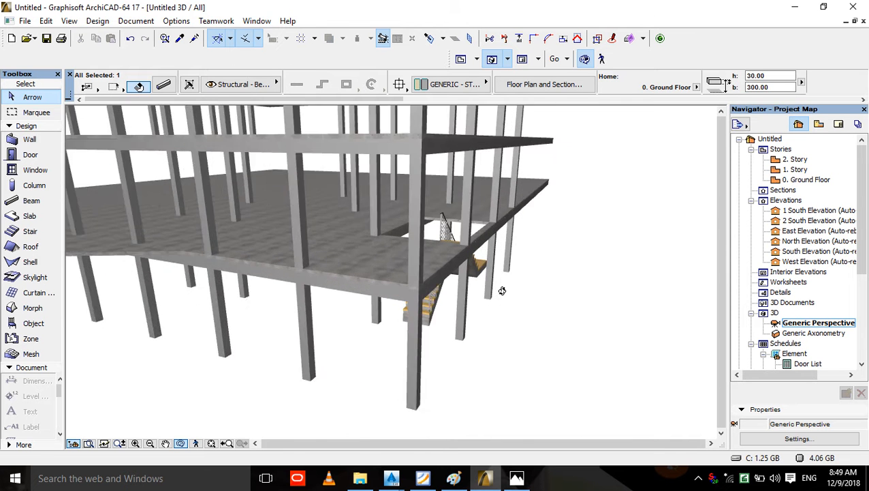
{"action": "left_click_drag", "start_coordinate": [443, 302], "coordinate": [420, 283]}
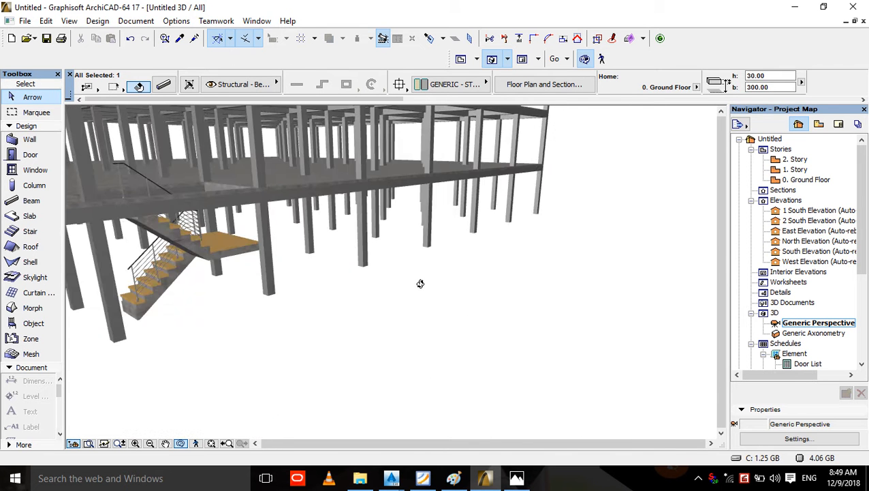
{"action": "left_click_drag", "start_coordinate": [259, 202], "coordinate": [445, 167]}
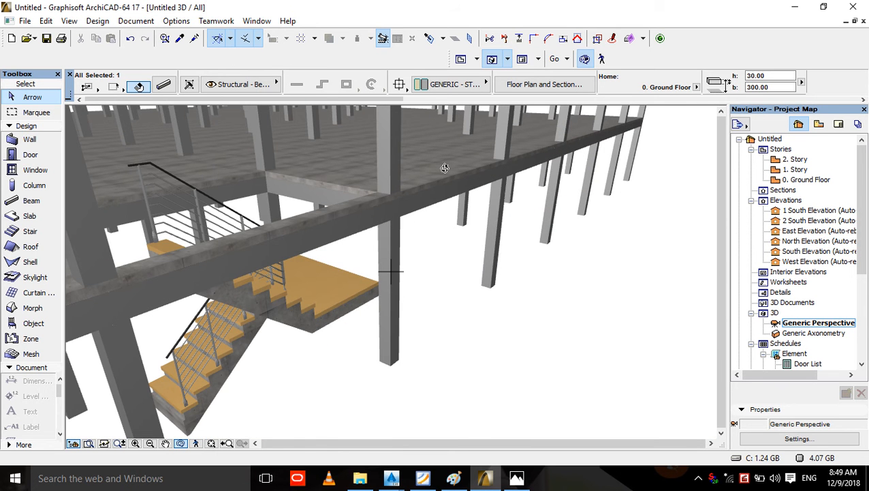
{"action": "key", "text": "F2"}
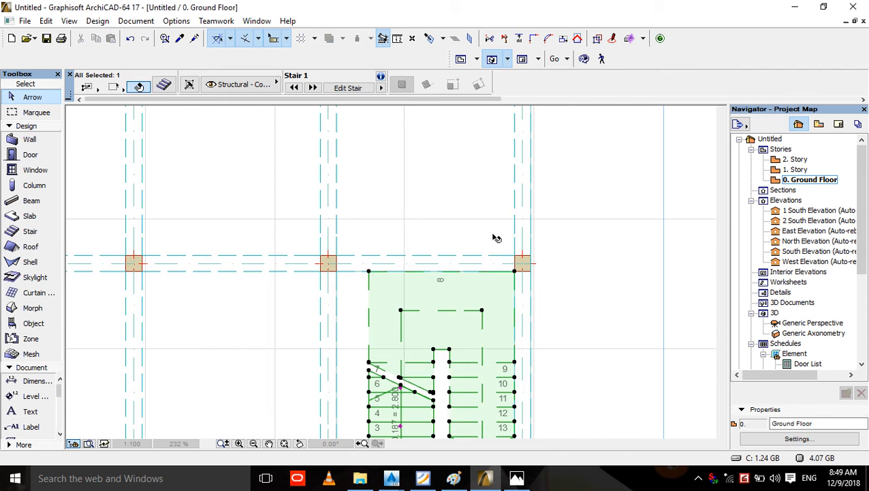
{"action": "scroll", "coordinate": [498, 238], "scroll_direction": "down", "scroll_amount": 10}
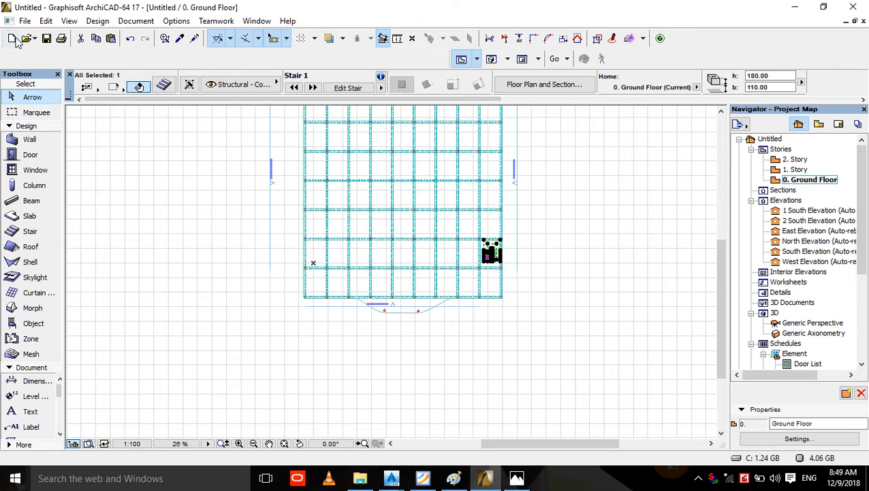
- Start a new project without saving the changes to the current one
{"action": "left_click", "coordinate": [14, 39]}
{"action": "left_click", "coordinate": [465, 291]}
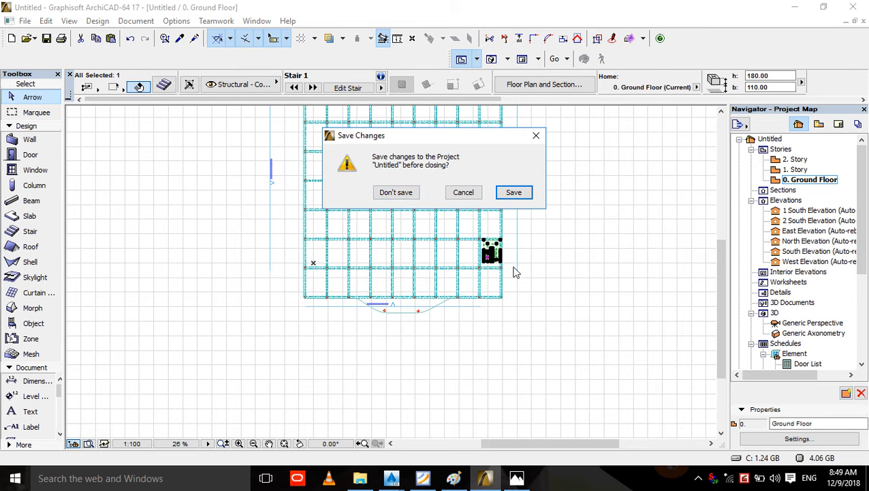
{"action": "left_click", "coordinate": [396, 192]}
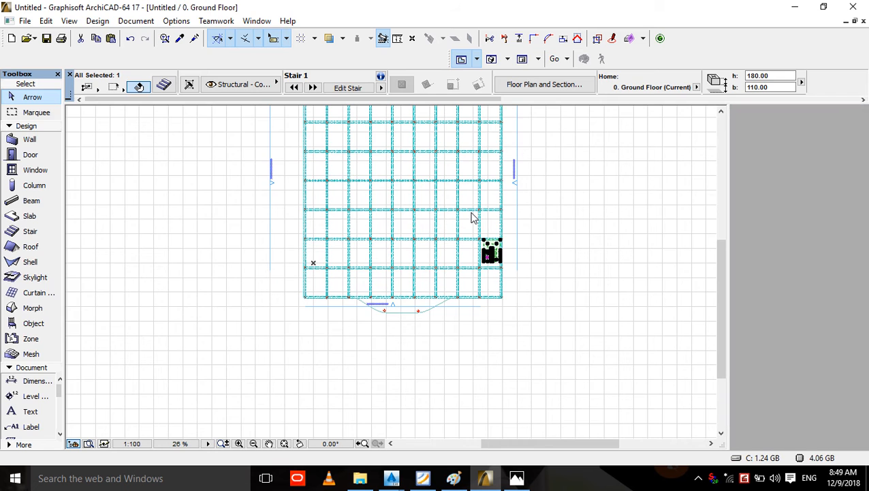
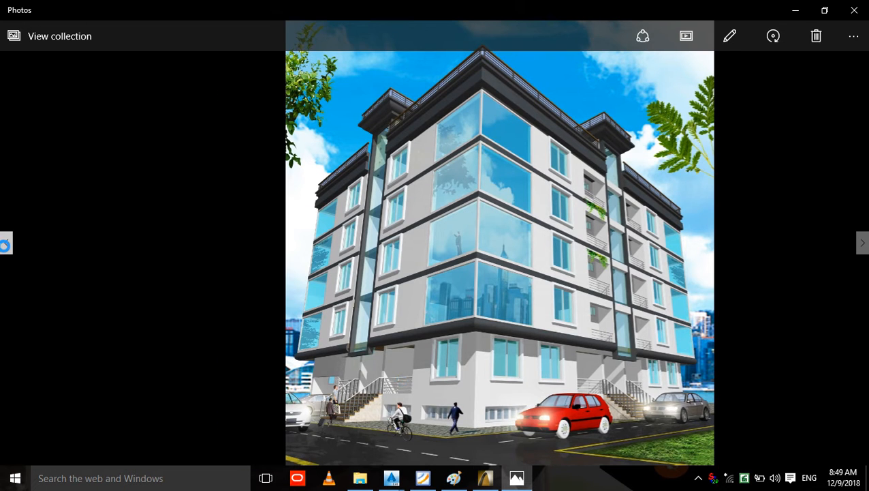
- Browse the house renderings in Photos and examine the stone-clad gate pillar and its cap up close
{"action": "left_click", "coordinate": [6, 243]}
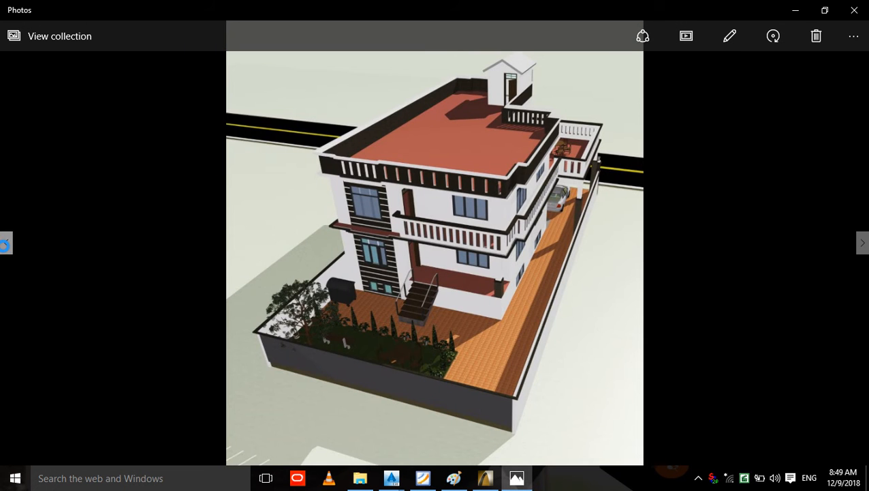
{"action": "left_click", "coordinate": [863, 241]}
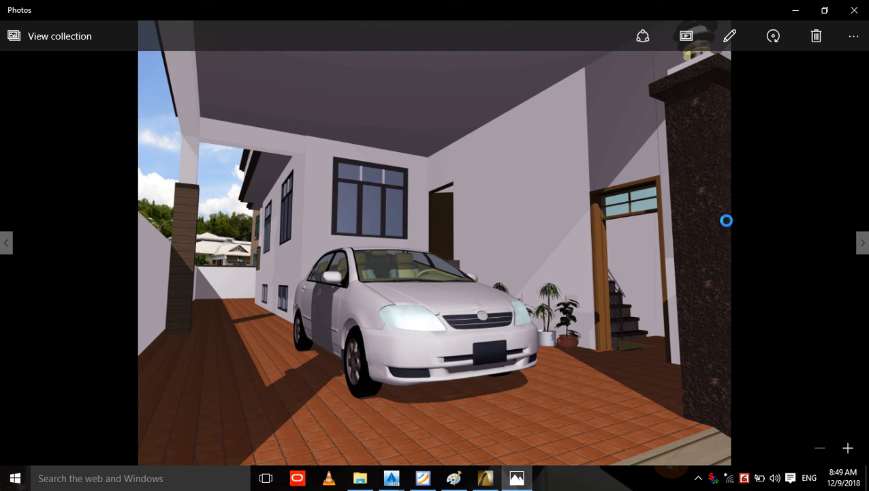
{"action": "double_click", "coordinate": [188, 175]}
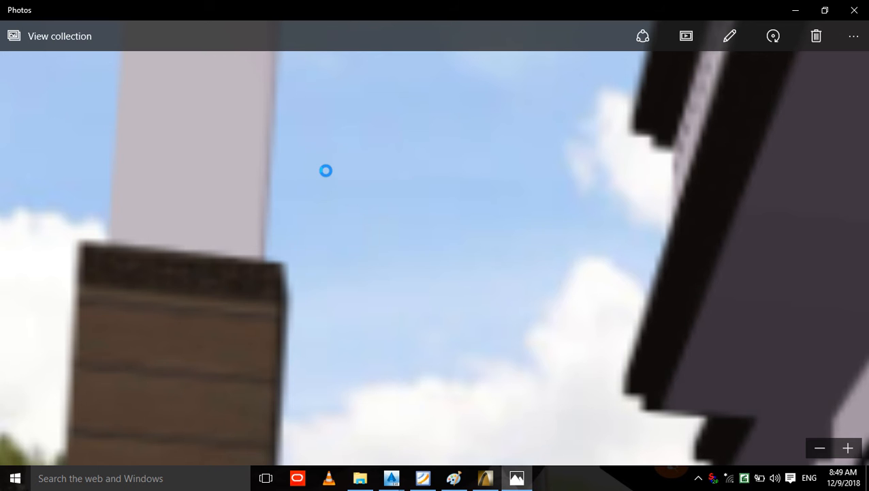
{"action": "scroll", "coordinate": [326, 170], "scroll_direction": "down", "scroll_amount": 2}
{"action": "double_click", "coordinate": [321, 176]}
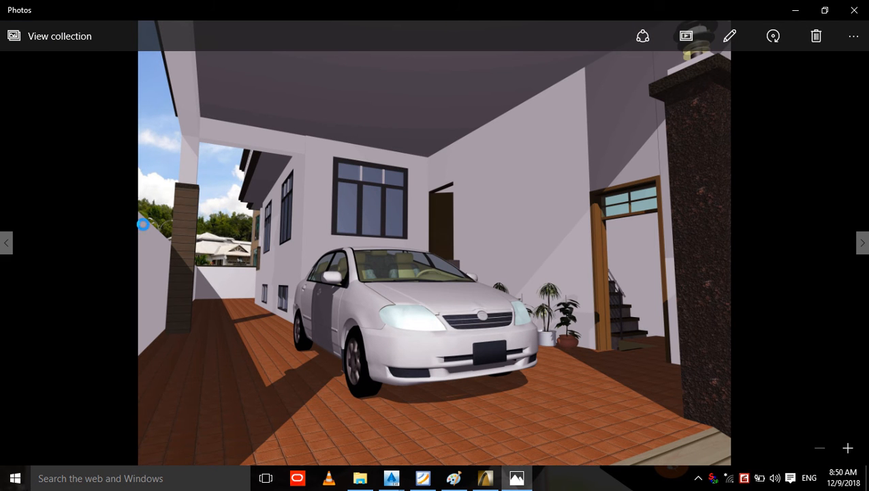
{"action": "left_click", "coordinate": [5, 242]}
{"action": "left_click", "coordinate": [6, 242]}
{"action": "left_click", "coordinate": [6, 242]}
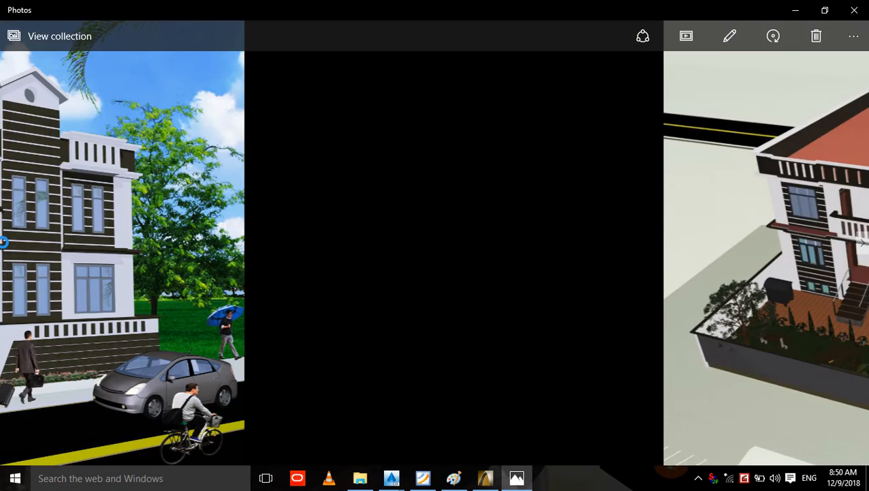
{"action": "double_click", "coordinate": [389, 382]}
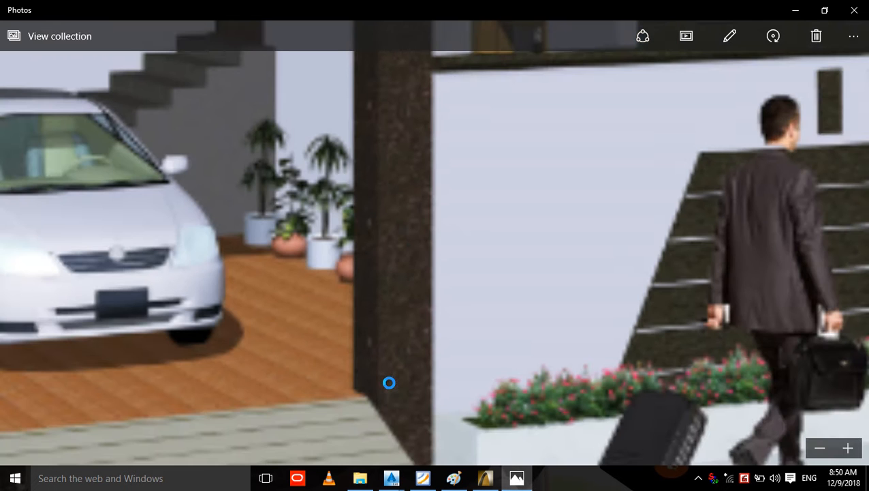
{"action": "scroll", "coordinate": [417, 258], "scroll_direction": "up", "scroll_amount": 1, "text": "ctrl"}
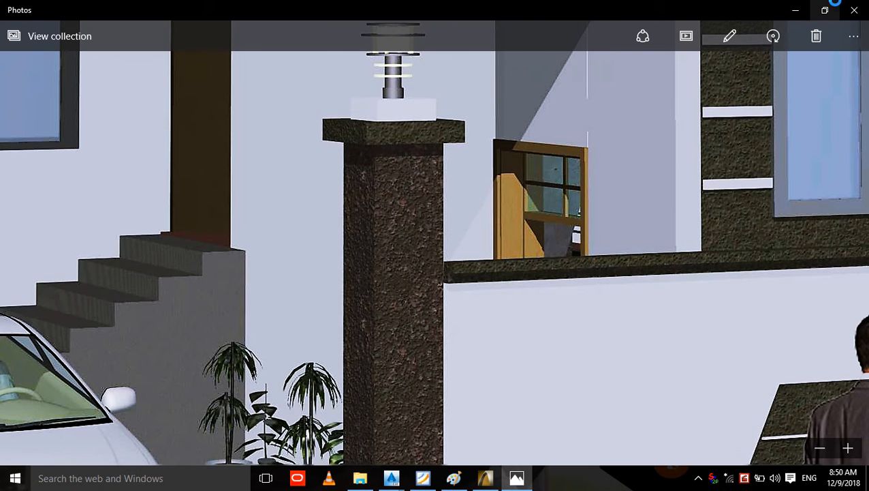
{"action": "left_click", "coordinate": [798, 5]}
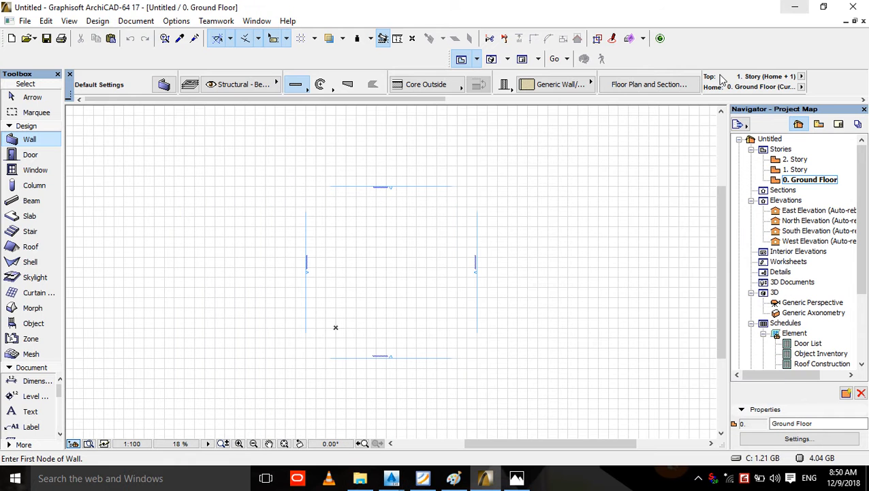
- Check the column default settings and set the project's model working unit to centimeter
{"action": "left_click", "coordinate": [35, 186]}
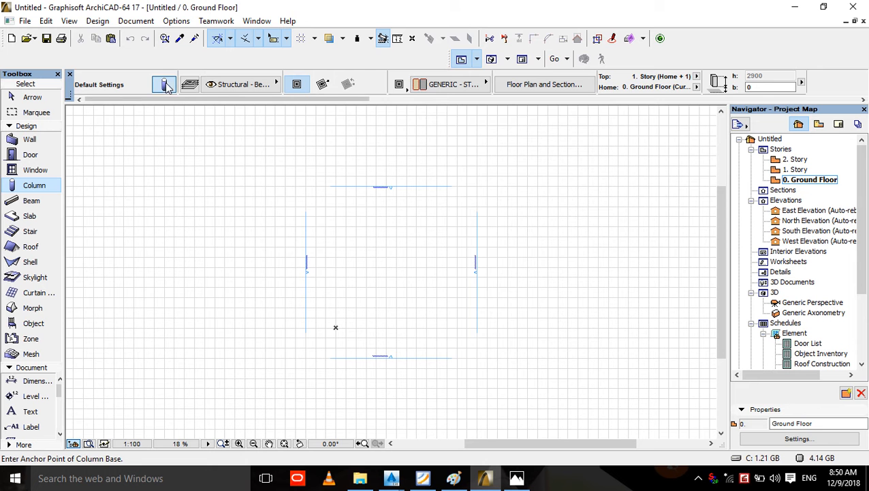
{"action": "key", "text": "ctrl+t"}
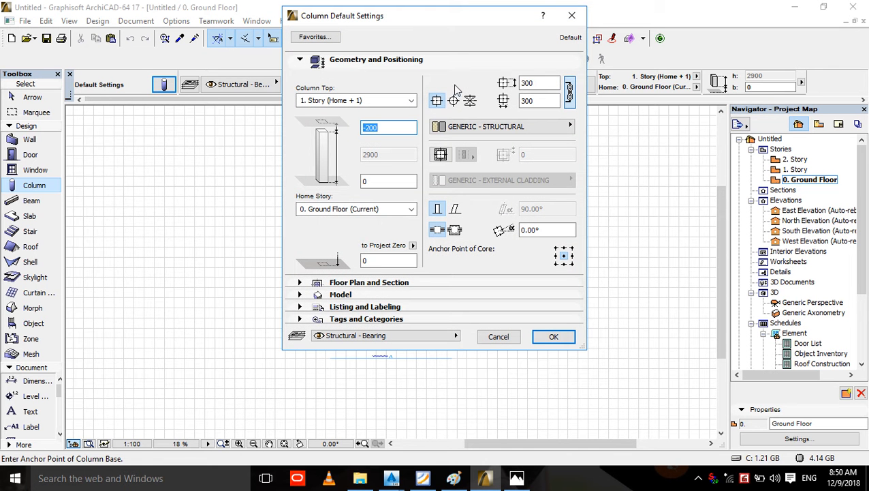
{"action": "left_click", "coordinate": [572, 15]}
{"action": "left_click", "coordinate": [176, 21]}
{"action": "mouse_move", "coordinate": [281, 160]}
{"action": "left_click", "coordinate": [373, 162]}
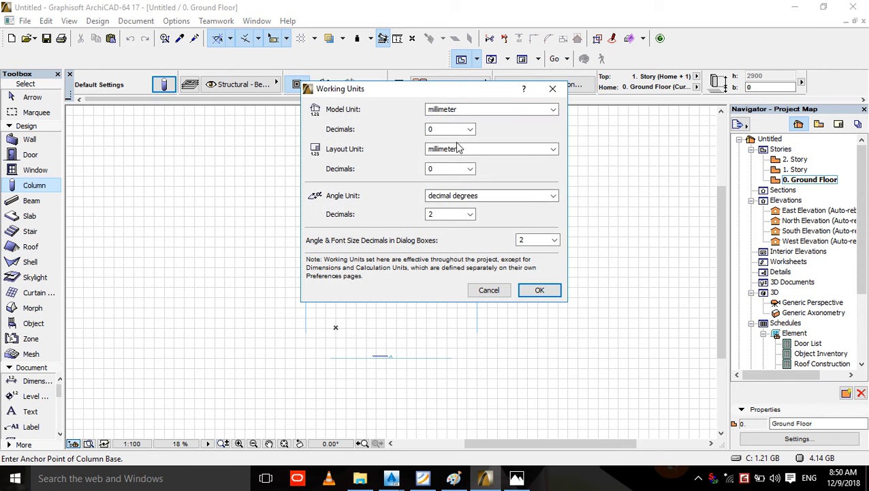
{"action": "left_click", "coordinate": [459, 112]}
{"action": "left_click", "coordinate": [459, 130]}
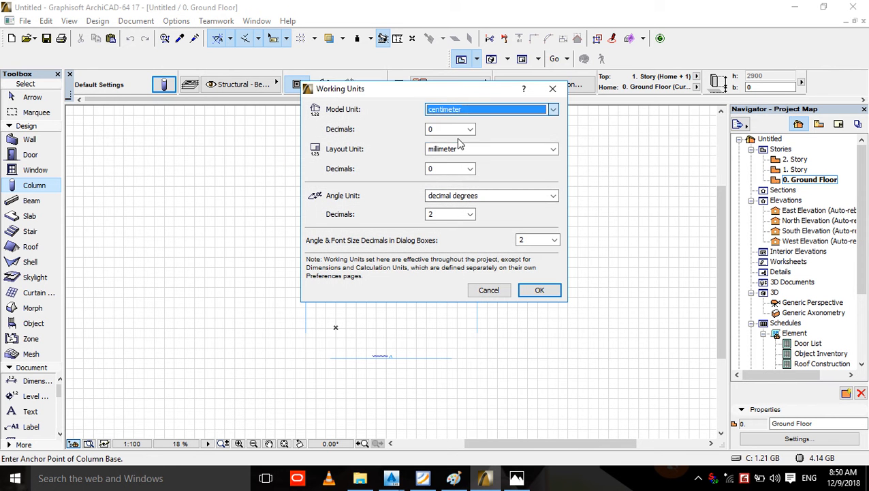
{"action": "left_click", "coordinate": [539, 291]}
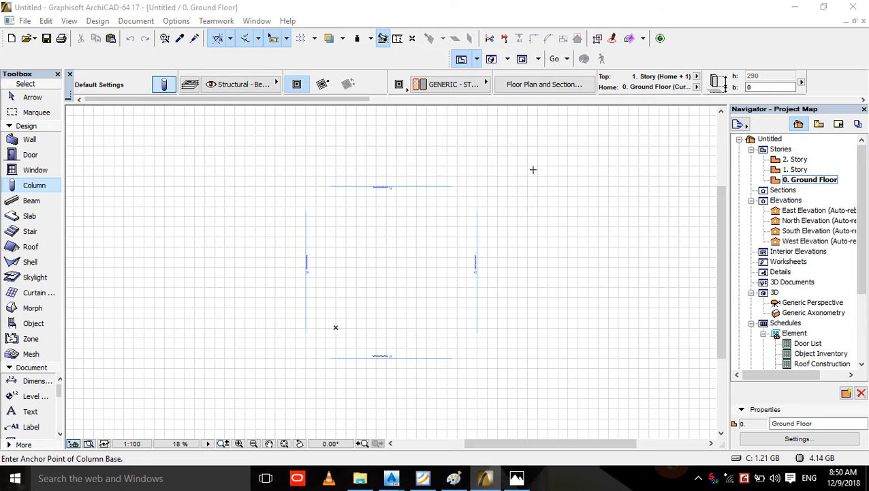
- Set the default column cross-section to 25 × 25 cm and its top to Not Linked
{"action": "key", "text": "ctrl+t"}
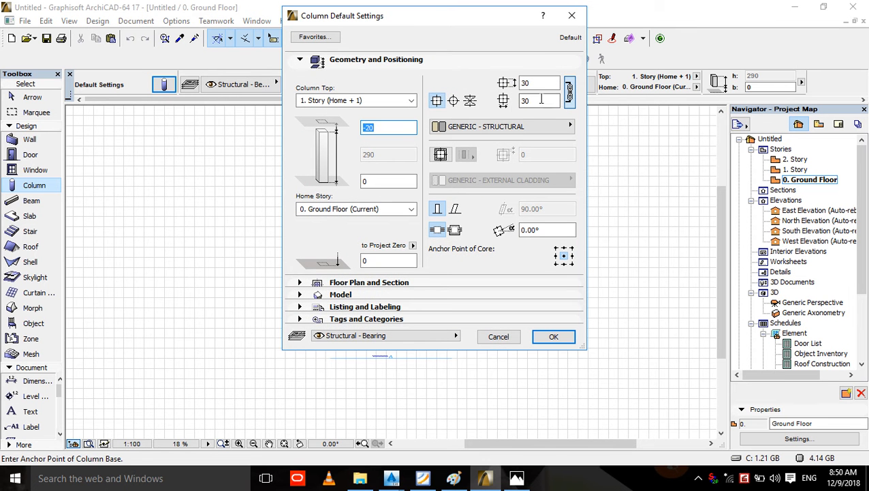
{"action": "left_click", "coordinate": [539, 82]}
{"action": "type", "text": "25"}
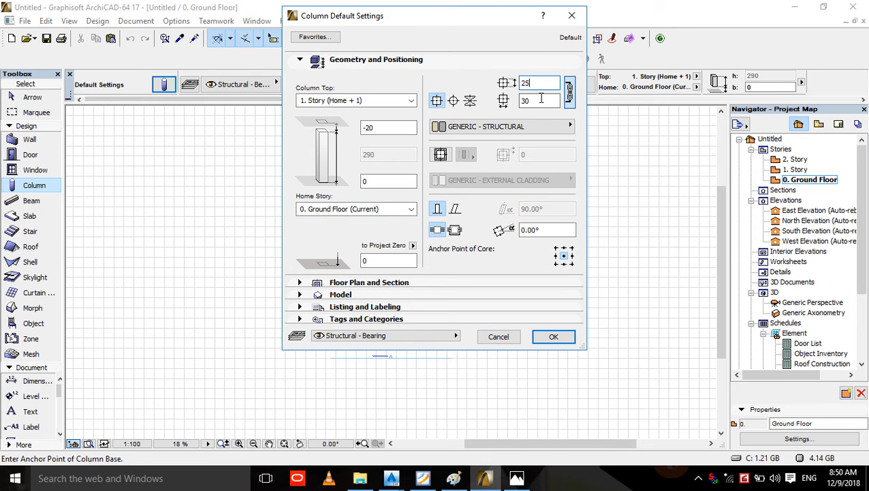
{"action": "left_click", "coordinate": [379, 100]}
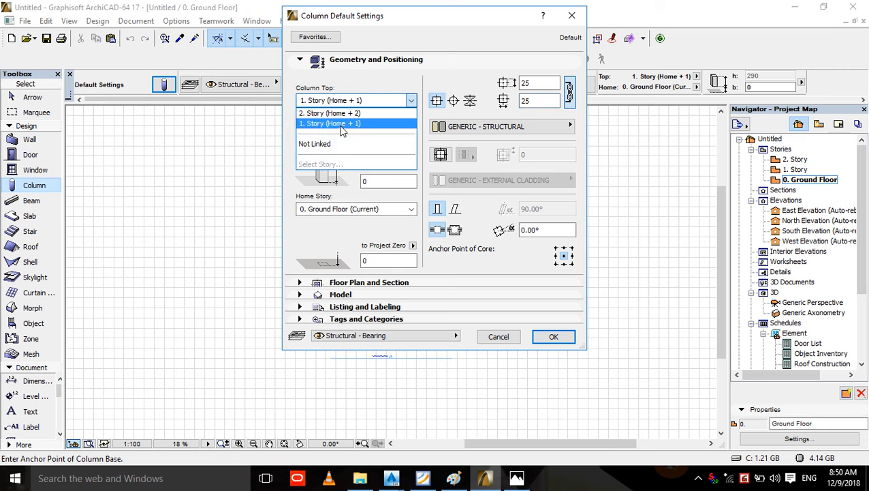
{"action": "left_click", "coordinate": [331, 144]}
{"action": "left_click", "coordinate": [394, 153]}
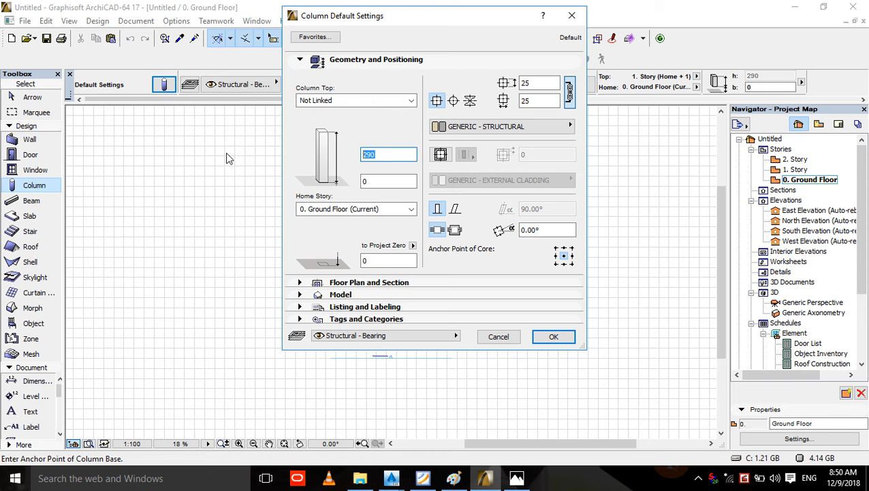
- Override the default column surface with Stn-Marble Black and accept the column settings
{"action": "left_click", "coordinate": [334, 297]}
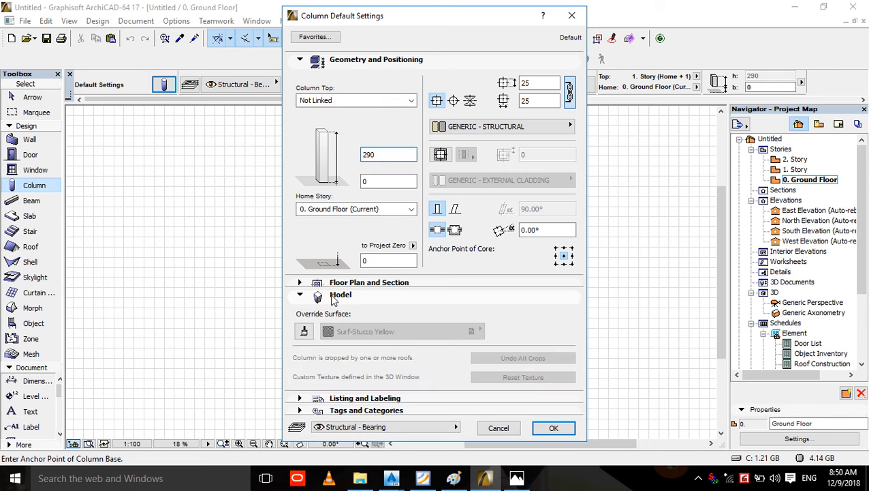
{"action": "left_click", "coordinate": [304, 331]}
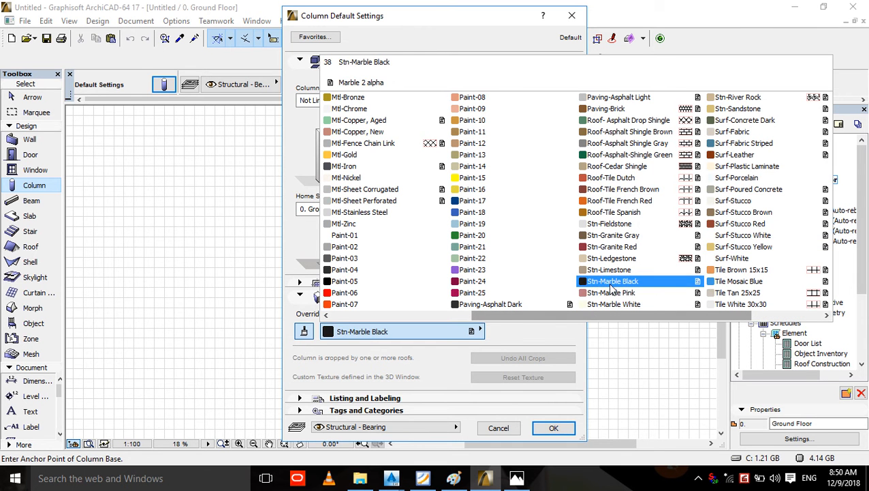
{"action": "left_click", "coordinate": [611, 292]}
{"action": "left_click", "coordinate": [554, 427]}
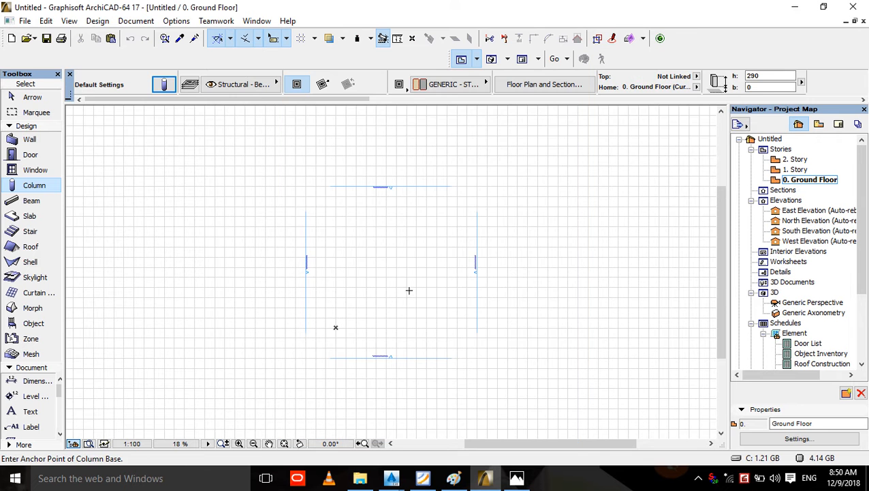
- Place one column near the middle of the area between the elevation markers on the ground floor plan
{"action": "left_click", "coordinate": [384, 266]}
{"action": "scroll", "coordinate": [385, 262], "scroll_direction": "up", "scroll_amount": 10}
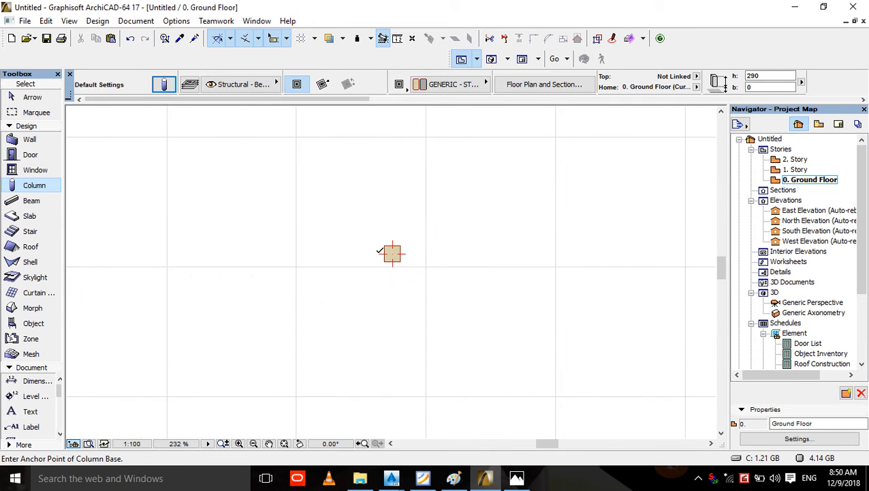
{"action": "scroll", "coordinate": [382, 251], "scroll_direction": "up", "scroll_amount": 4}
{"action": "key", "text": "Escape"}
- Place a copy of the column a short distance to its right, on the same horizontal line
{"action": "left_click", "coordinate": [421, 269]}
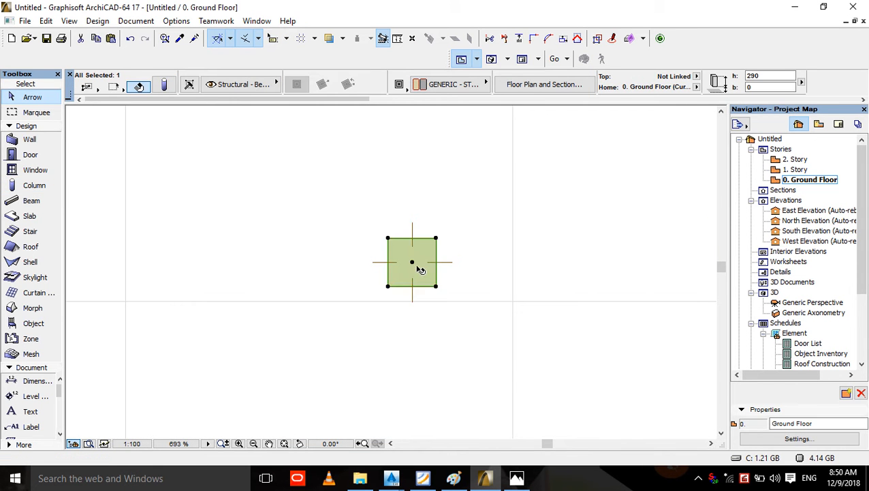
{"action": "right_click", "coordinate": [415, 262]}
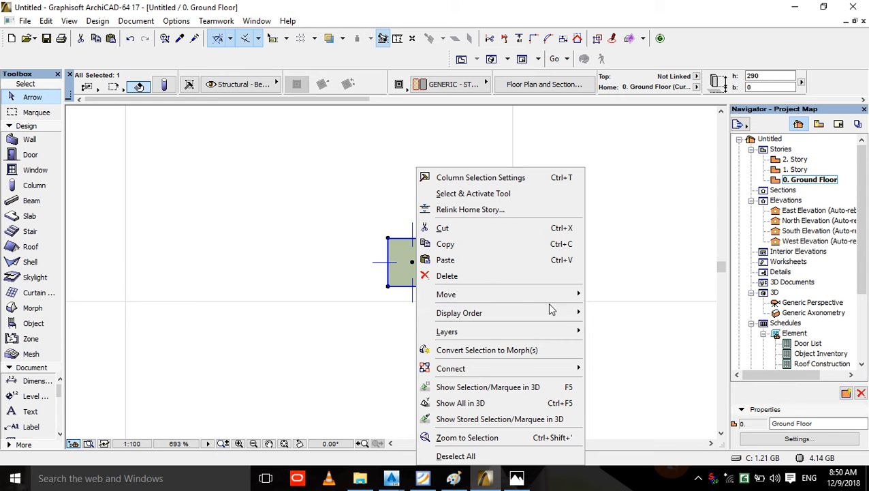
{"action": "mouse_move", "coordinate": [559, 295]}
{"action": "left_click", "coordinate": [613, 359]}
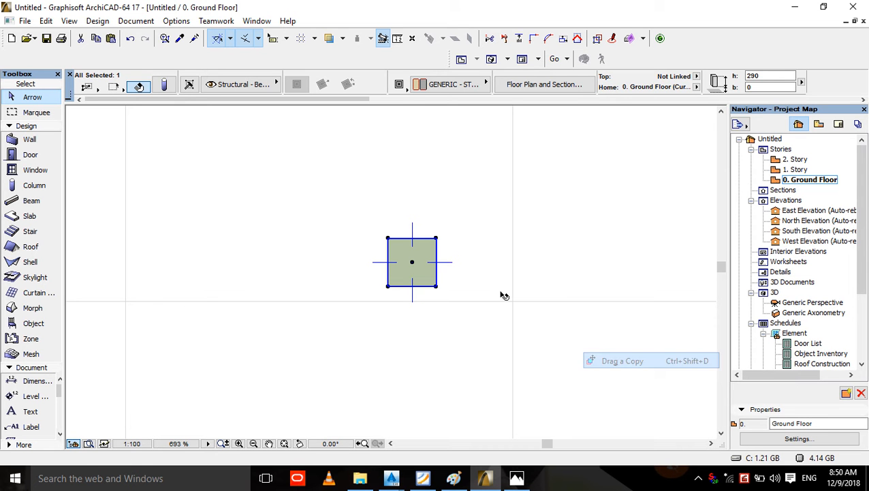
{"action": "left_click", "coordinate": [412, 264]}
{"action": "left_click", "coordinate": [527, 265]}
{"action": "key", "text": "Escape"}
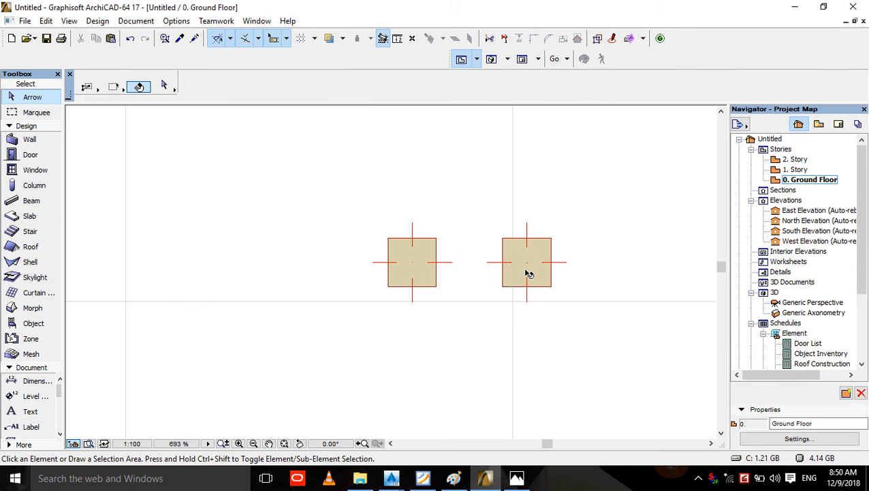
- Set the right-hand column's height to 170 and its cross-section to 30 × 30
{"action": "left_click", "coordinate": [527, 273]}
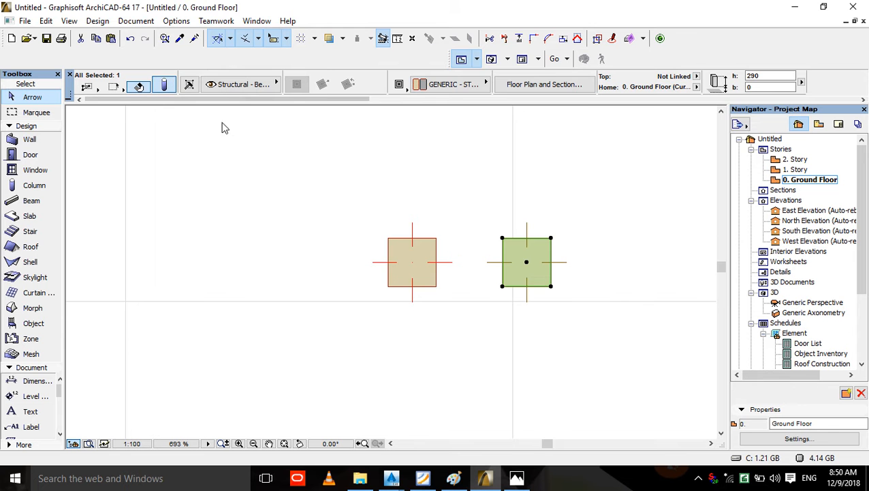
{"action": "key", "text": "ctrl+t"}
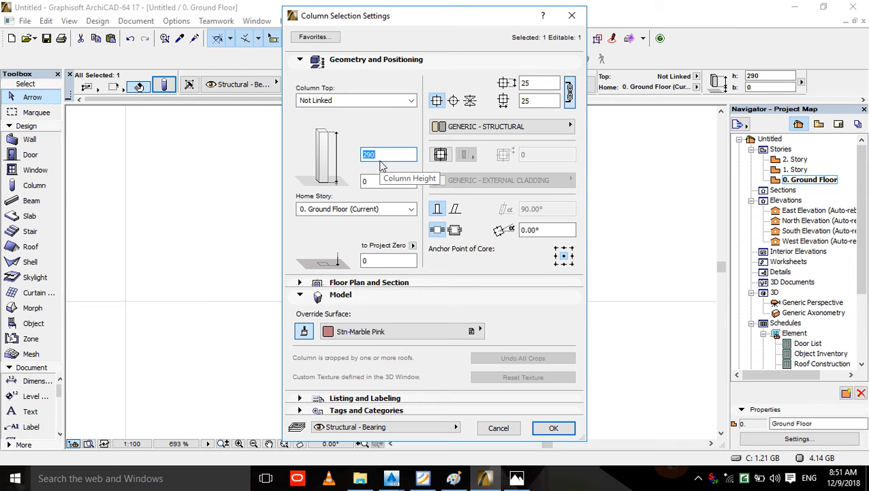
{"action": "type", "text": "170"}
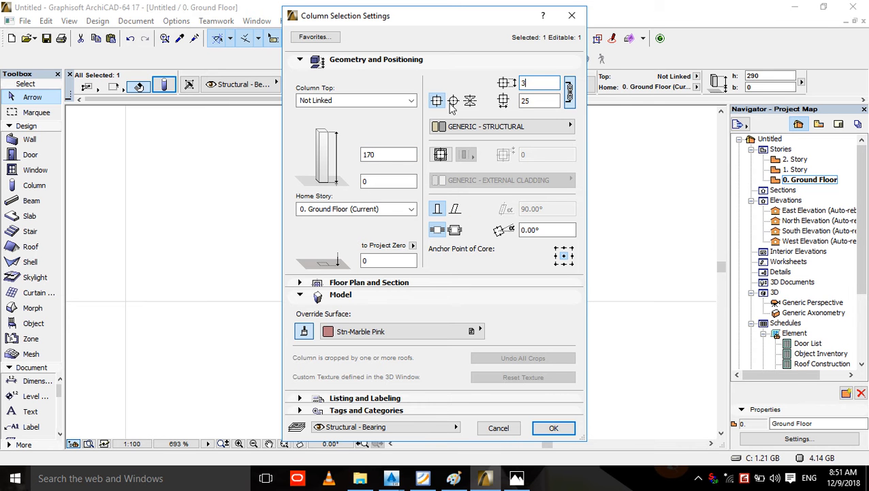
{"action": "left_click", "coordinate": [530, 102]}
- Override the right-hand column's surface with Stn-Marble Black and accept its settings
{"action": "left_click", "coordinate": [303, 332]}
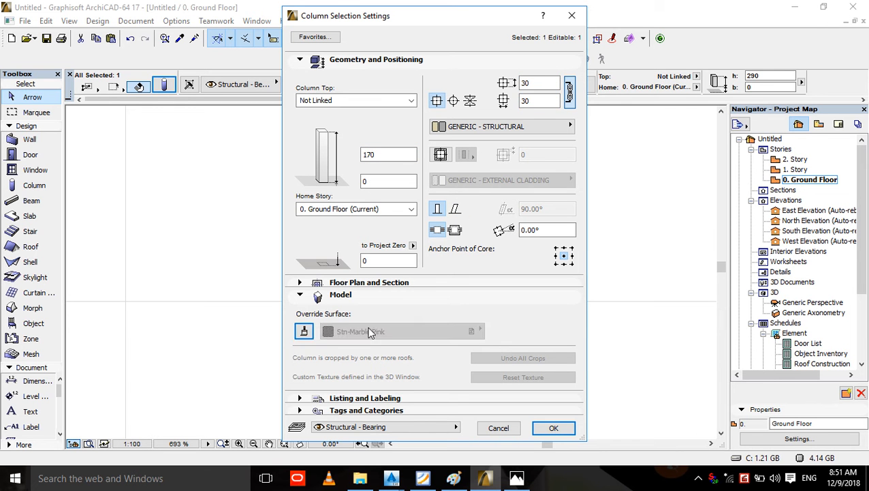
{"action": "left_click", "coordinate": [304, 331]}
{"action": "left_click", "coordinate": [374, 332]}
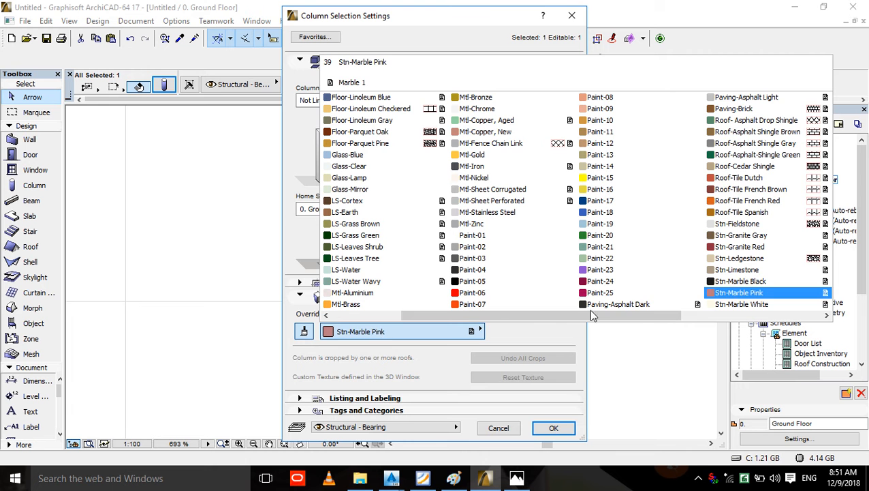
{"action": "left_click", "coordinate": [729, 281]}
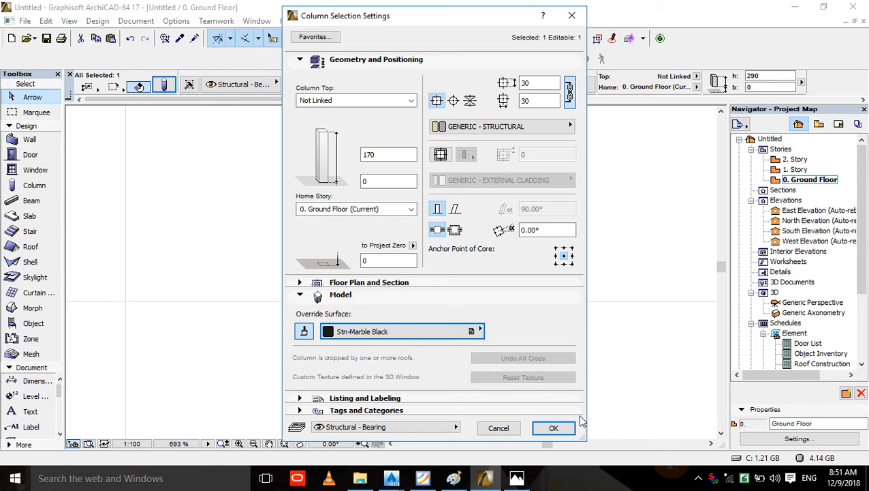
{"action": "left_click", "coordinate": [552, 427]}
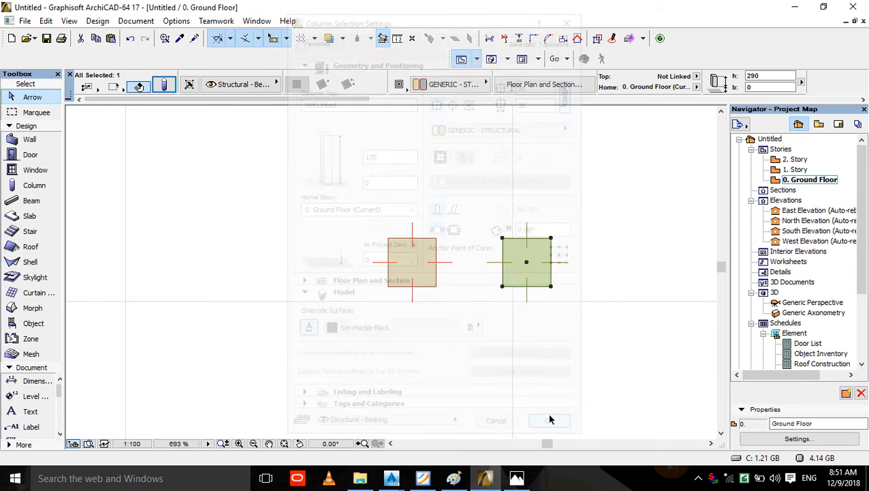
- Move the black marble column by its center onto the center of the pink column and inspect the pillar in 3D
{"action": "left_click", "coordinate": [527, 261]}
{"action": "left_click", "coordinate": [412, 262]}
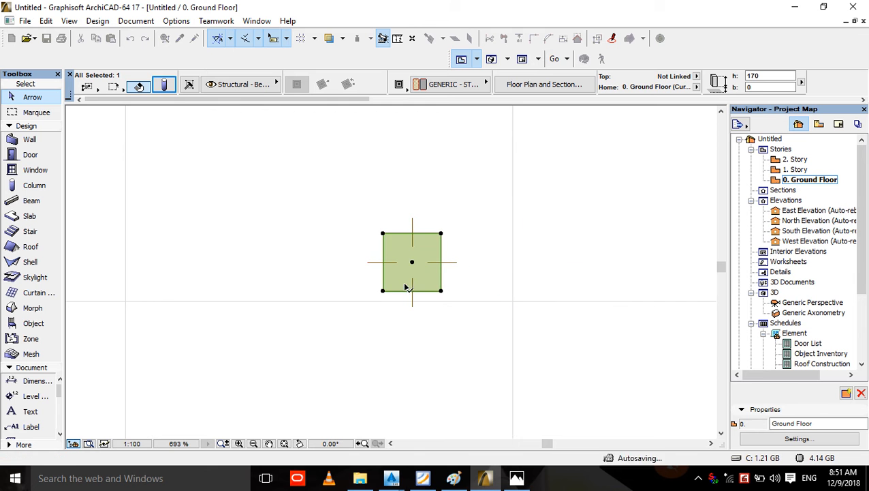
{"action": "key", "text": "F3"}
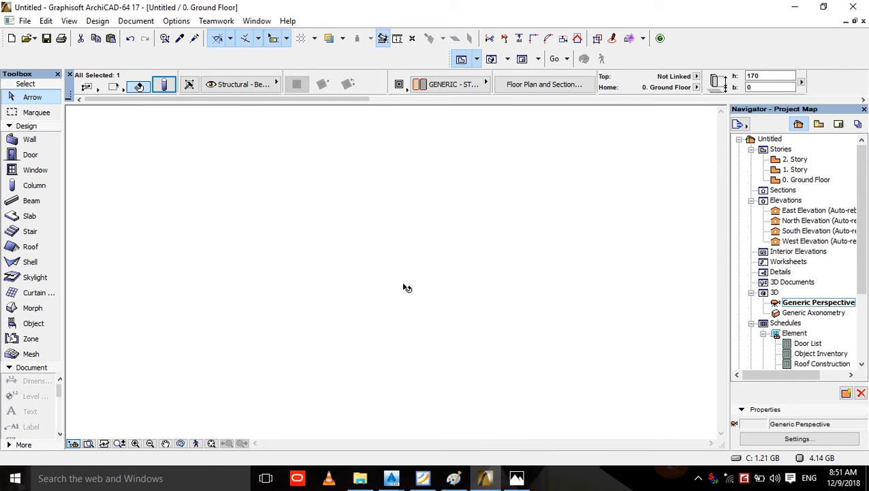
{"action": "left_click", "coordinate": [212, 443]}
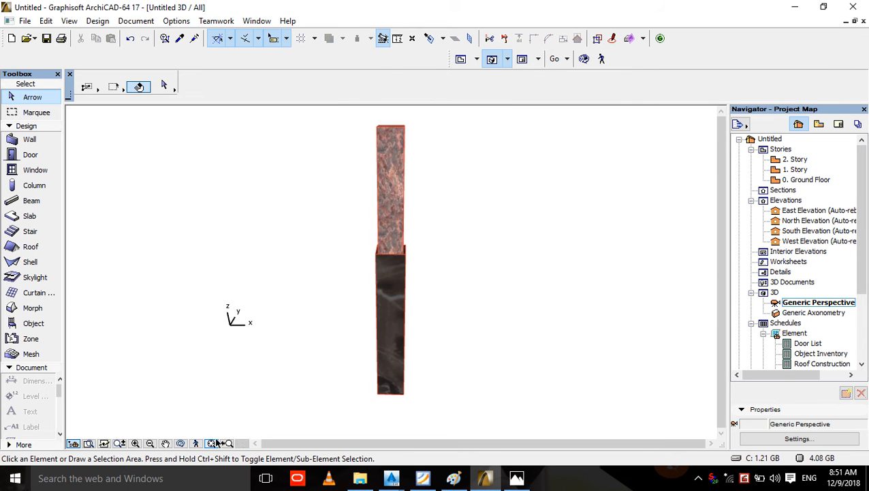
{"action": "left_click", "coordinate": [584, 59]}
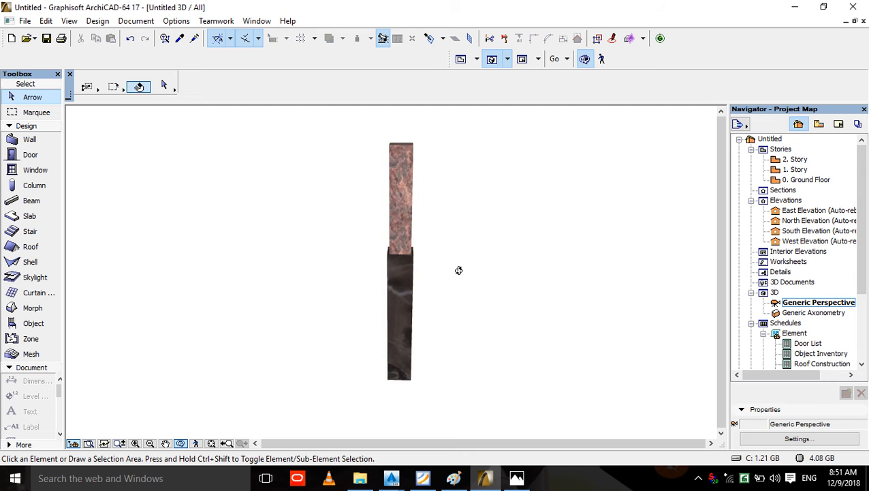
{"action": "mouse_move", "coordinate": [460, 270]}
{"action": "left_mouse_down"}
{"action": "mouse_move", "coordinate": [385, 273]}
{"action": "mouse_move", "coordinate": [312, 327]}
{"action": "mouse_move", "coordinate": [355, 351]}
{"action": "mouse_move", "coordinate": [607, 255]}
{"action": "mouse_move", "coordinate": [658, 202]}
{"action": "mouse_move", "coordinate": [557, 290]}
{"action": "mouse_move", "coordinate": [540, 299]}
{"action": "mouse_move", "coordinate": [538, 284]}
{"action": "left_mouse_up"}
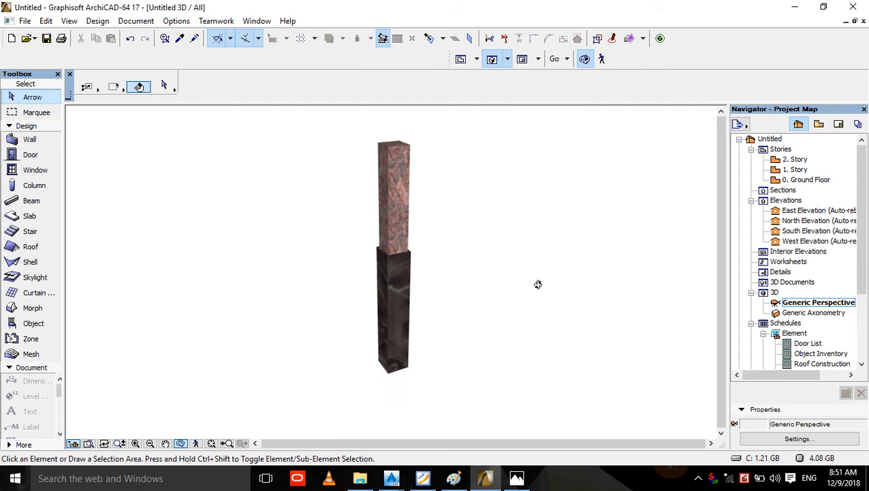
{"action": "scroll", "coordinate": [381, 249], "scroll_direction": "up", "scroll_amount": 5}
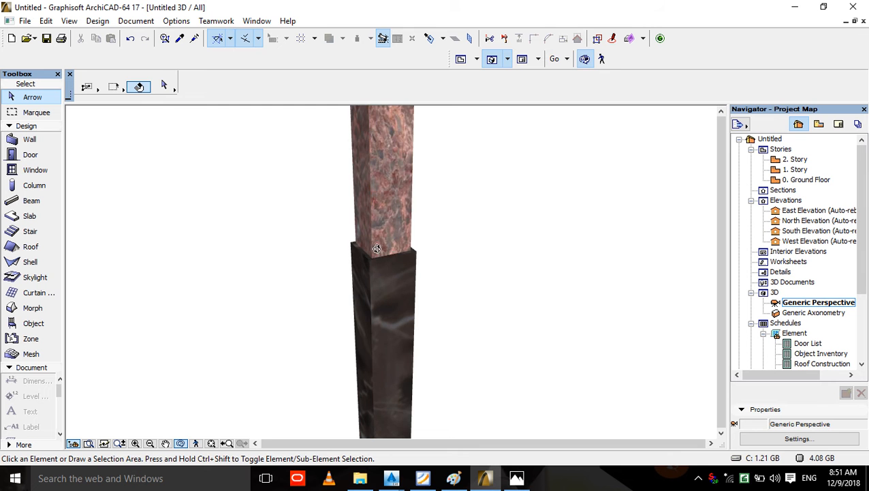
- On the ground floor plan, place one copy of the black marble column to the right, using Drag Multiple Copy from its center
{"action": "key", "text": "F2"}
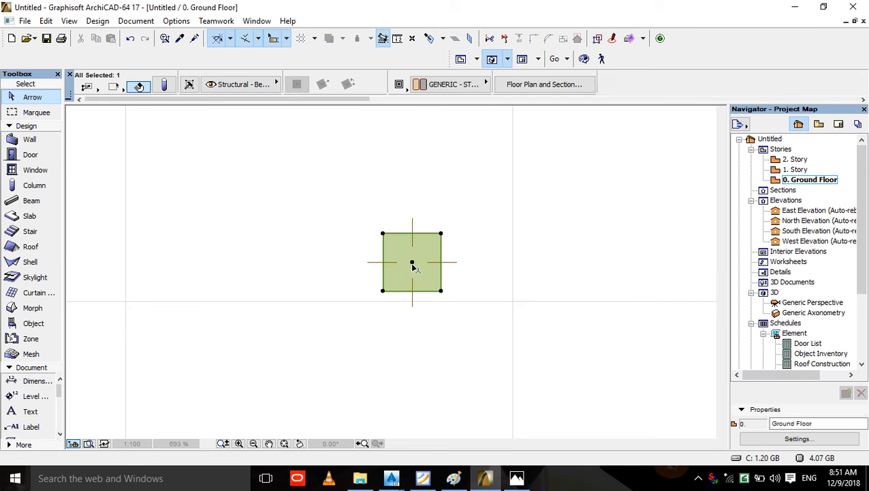
{"action": "right_click", "coordinate": [413, 264]}
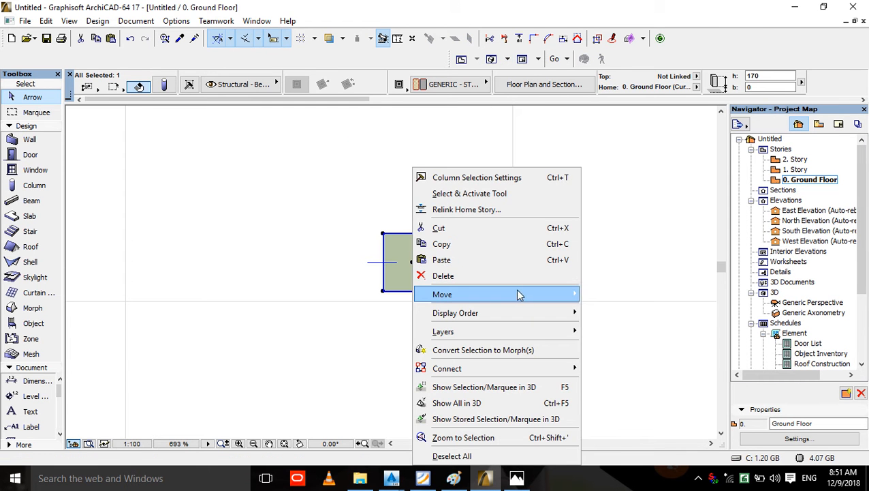
{"action": "mouse_move", "coordinate": [517, 293]}
{"action": "left_click", "coordinate": [631, 411]}
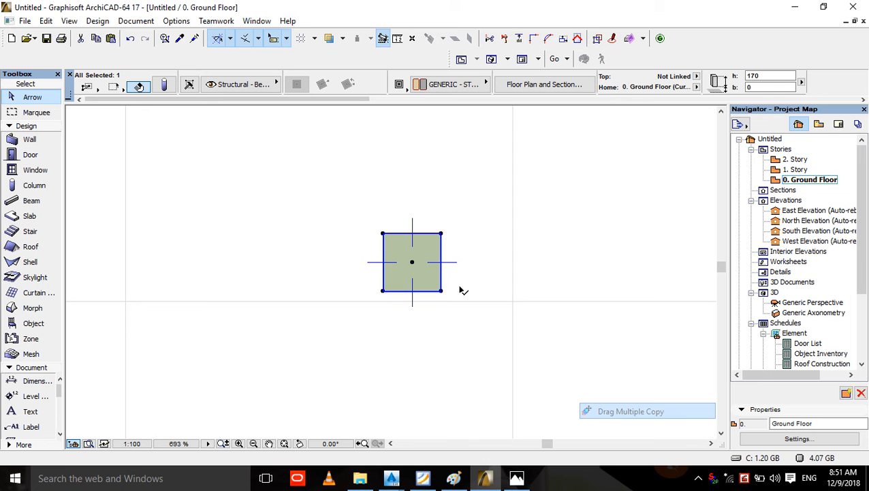
{"action": "left_click", "coordinate": [413, 263]}
{"action": "left_click", "coordinate": [540, 261]}
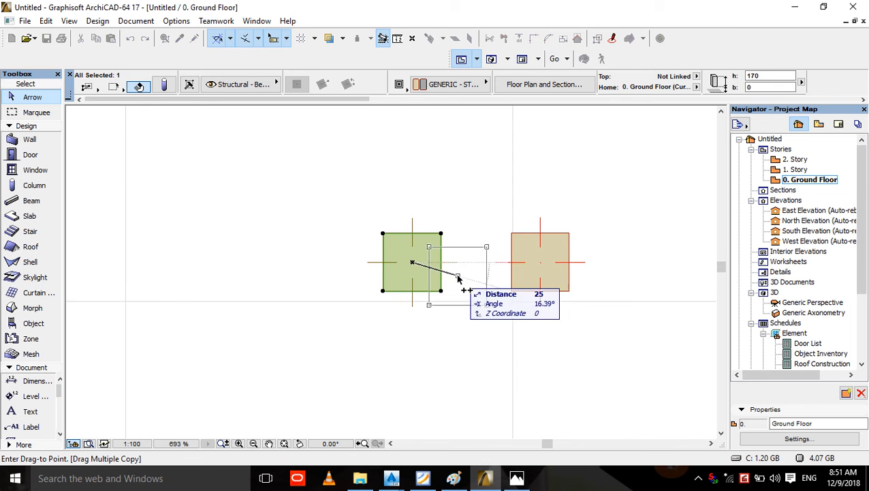
{"action": "key", "text": "Escape"}
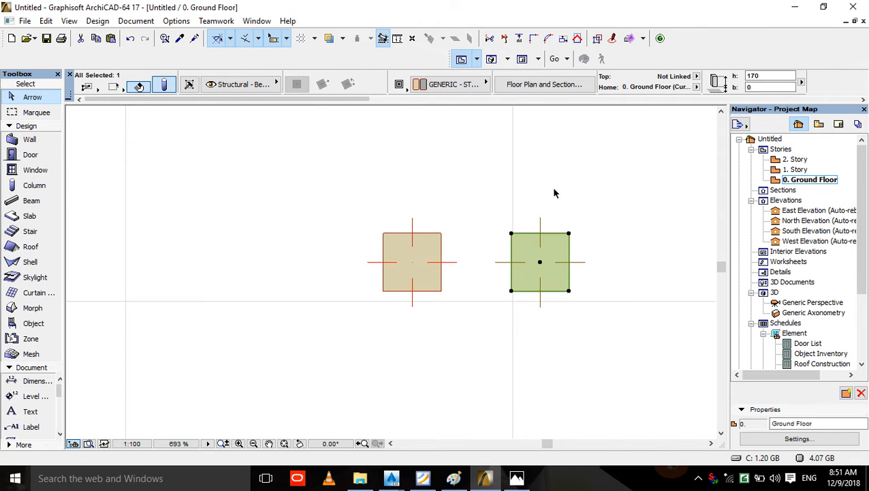
- Set the copied column's height to 10 and override its surface with Wd Siding Light
{"action": "key", "text": "ctrl+t"}
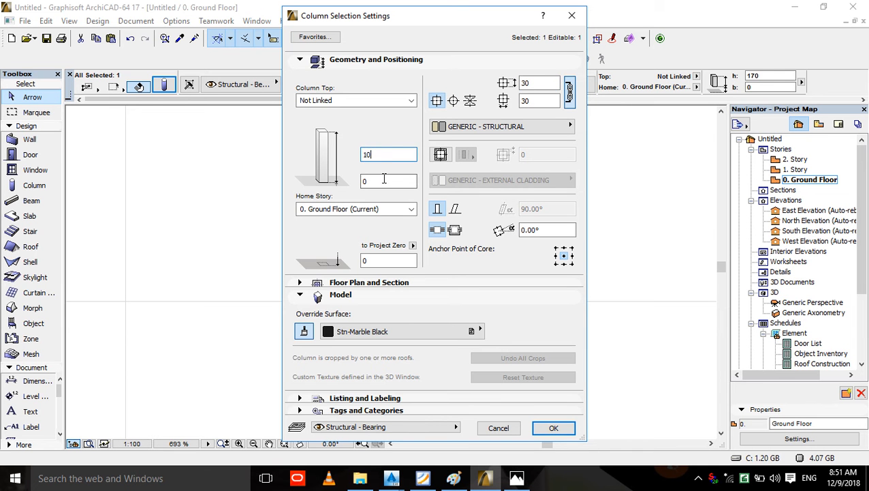
{"action": "left_click", "coordinate": [305, 331]}
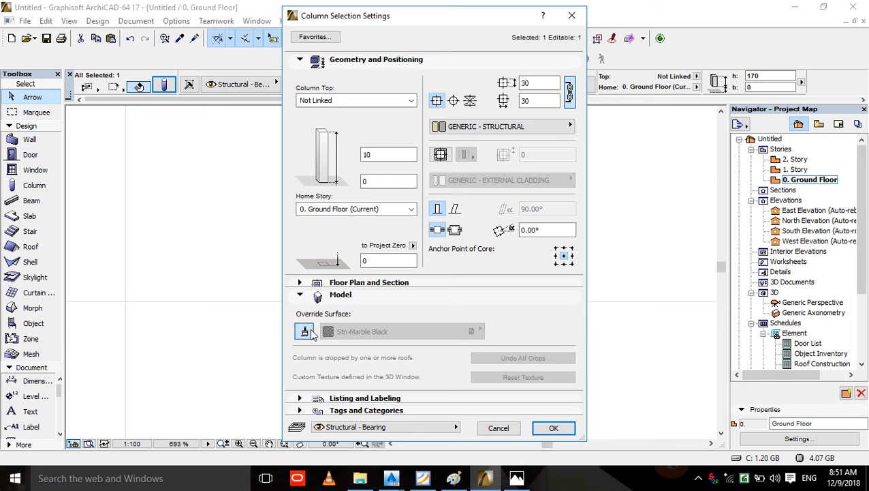
{"action": "left_click", "coordinate": [311, 331]}
{"action": "left_click", "coordinate": [373, 335]}
{"action": "left_click_drag", "start_coordinate": [553, 317], "coordinate": [654, 316]}
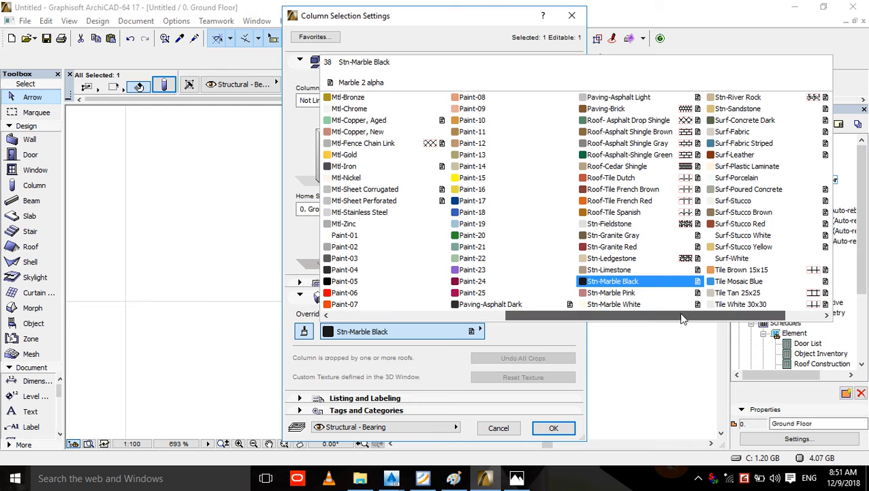
{"action": "left_click_drag", "start_coordinate": [683, 316], "coordinate": [753, 315]}
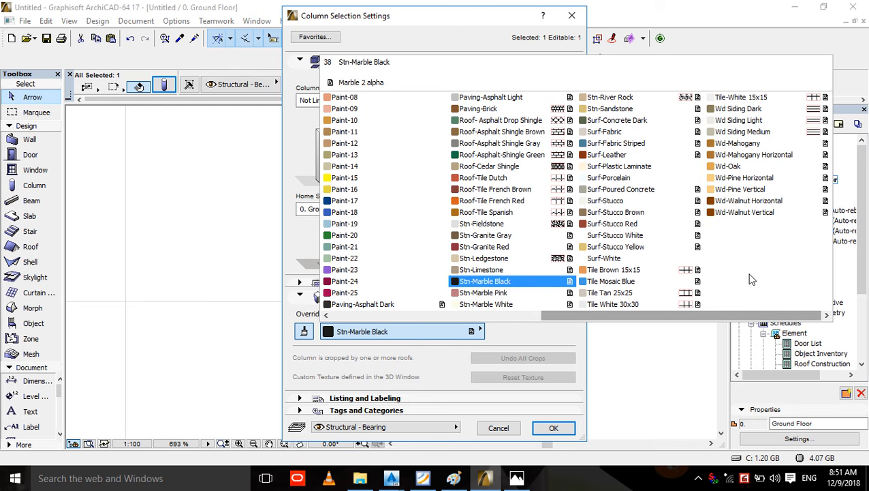
{"action": "left_click", "coordinate": [765, 121]}
{"action": "left_click", "coordinate": [553, 428]}
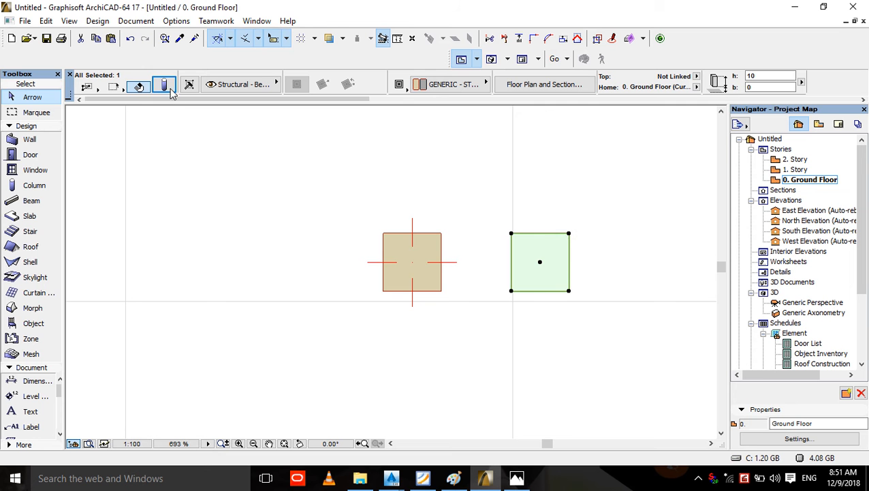
- Set the Wd Siding Light column's height to 170
{"action": "double_click", "coordinate": [521, 277]}
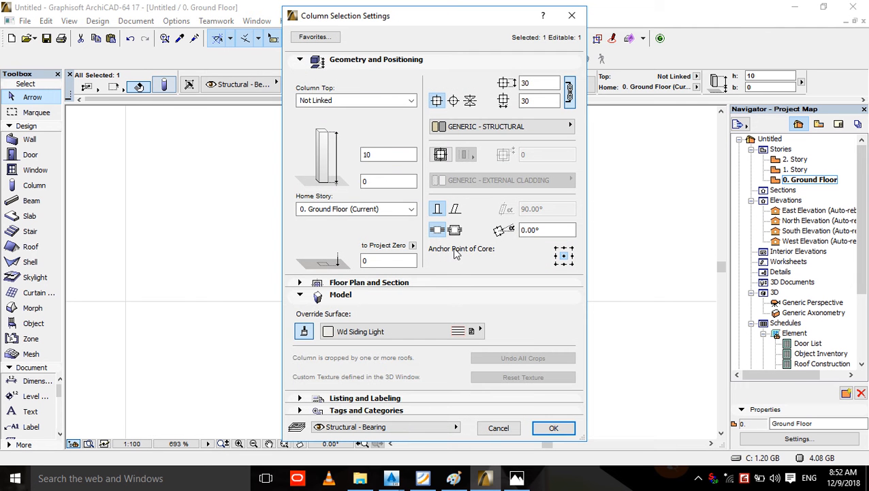
{"action": "left_click", "coordinate": [388, 156]}
{"action": "type", "text": "170"}
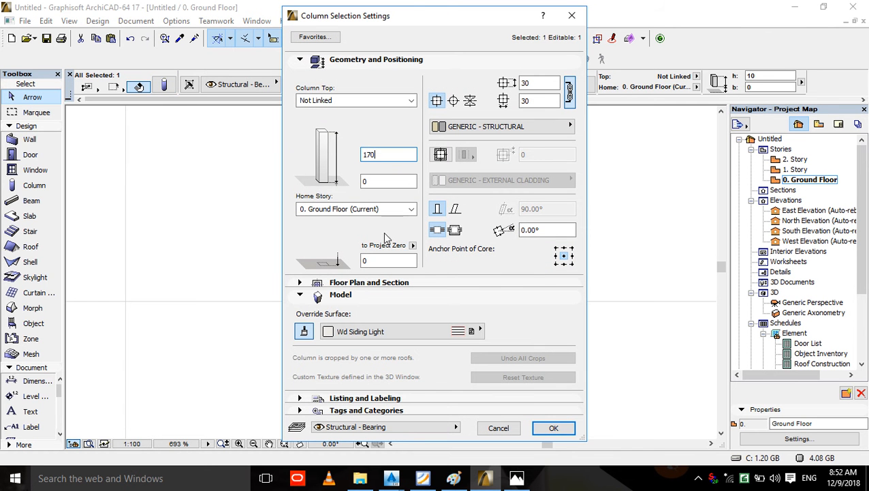
{"action": "left_click", "coordinate": [553, 427]}
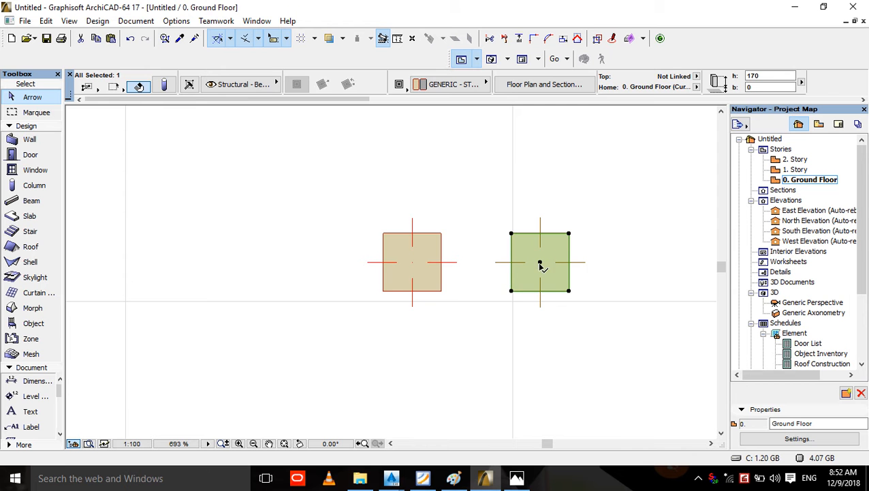
- Try moving the Wd Siding Light column onto the pillar's center, check it in 3D, and undo the move
{"action": "left_click", "coordinate": [541, 264]}
{"action": "key", "text": "Escape"}
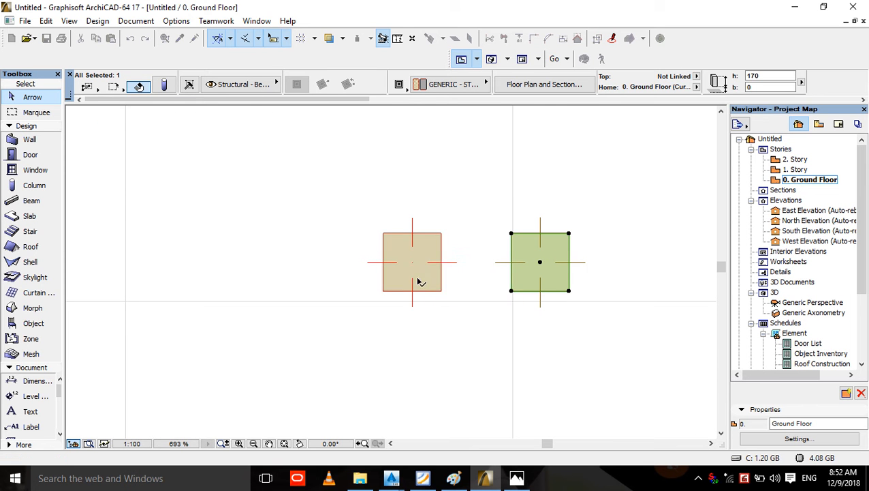
{"action": "left_click", "coordinate": [419, 280]}
{"action": "key", "text": "F3"}
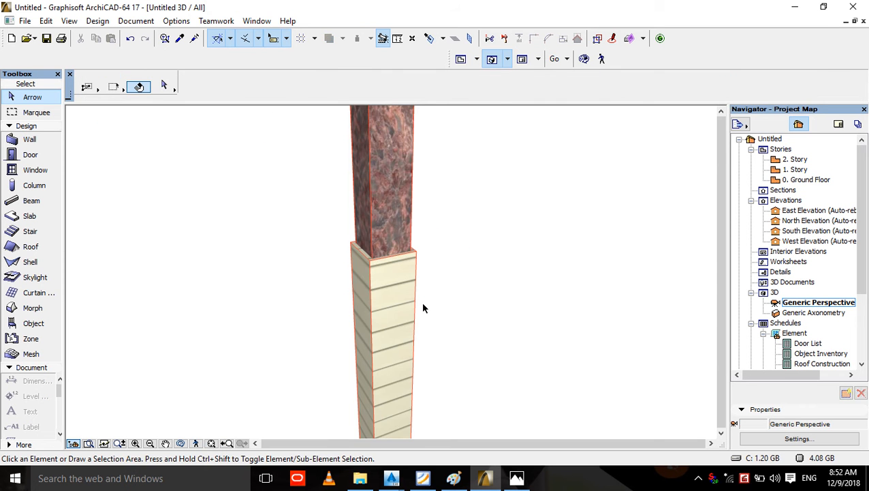
{"action": "scroll", "coordinate": [425, 301], "scroll_direction": "down", "scroll_amount": 4}
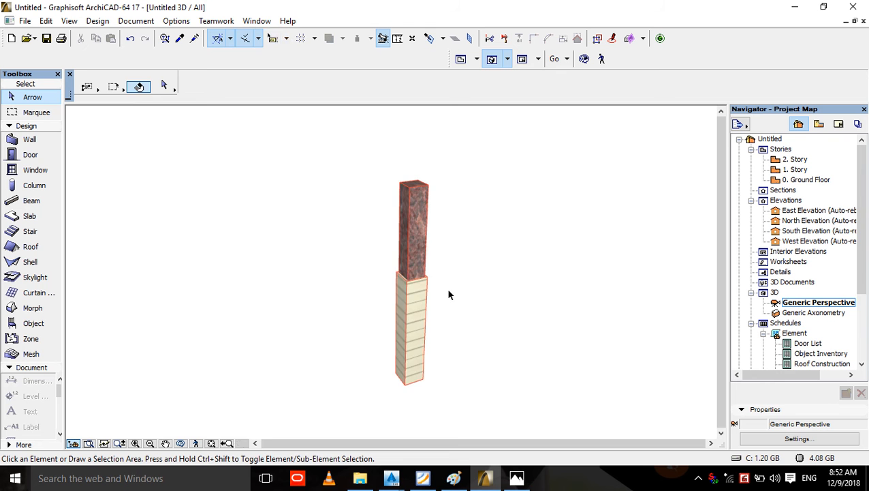
{"action": "key", "text": "F2"}
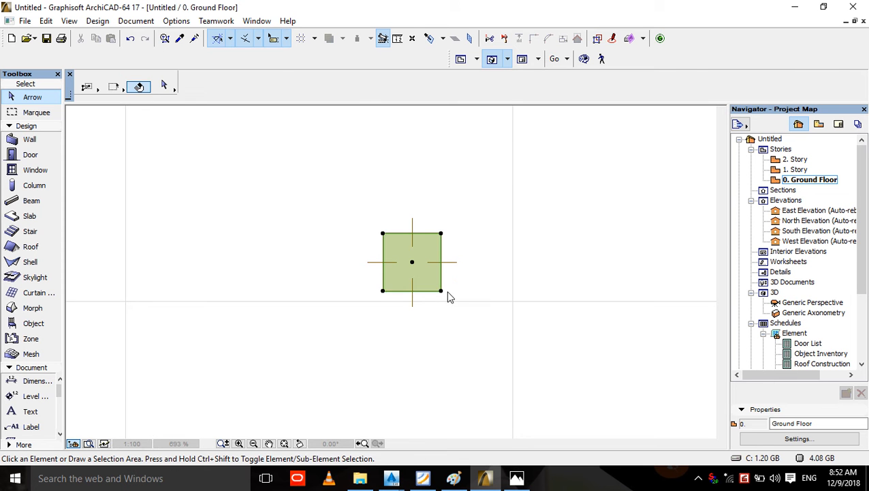
{"action": "key", "text": "ctrl+z"}
- Set the Wd Siding Light column's height to 10 and its base elevation to 180
{"action": "key", "text": "F3"}
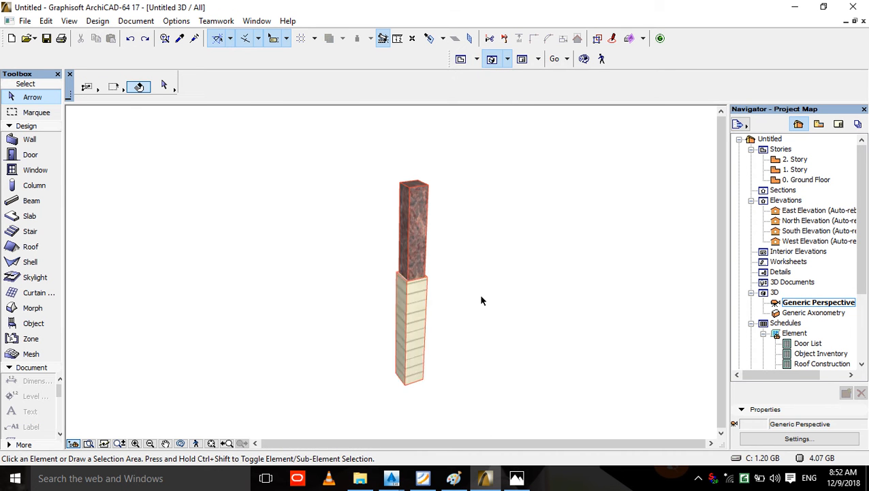
{"action": "left_click", "coordinate": [466, 281]}
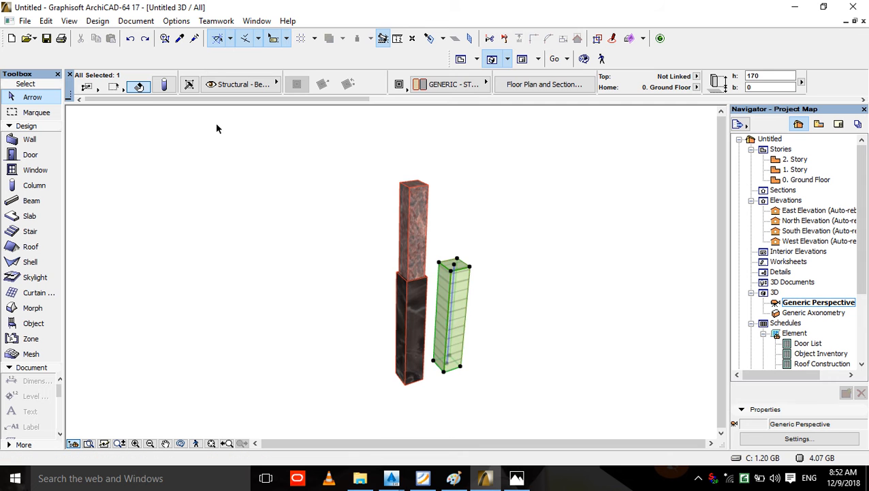
{"action": "key", "text": "ctrl+t"}
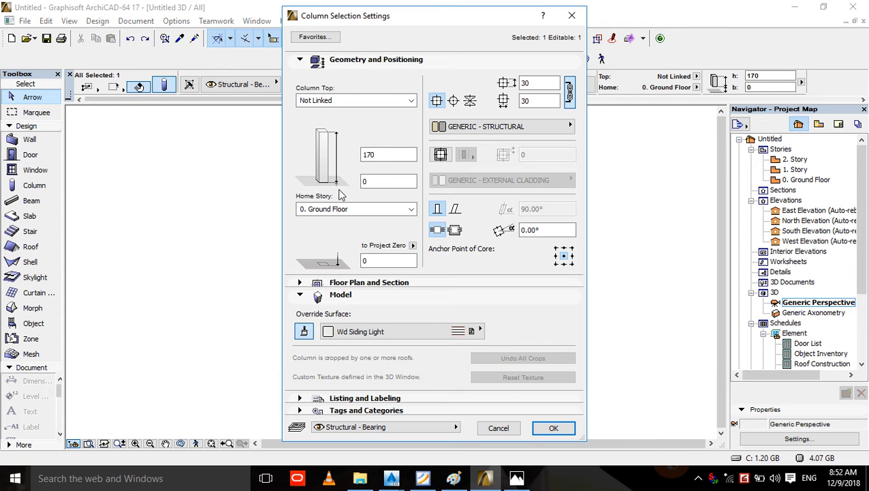
{"action": "double_click", "coordinate": [389, 153]}
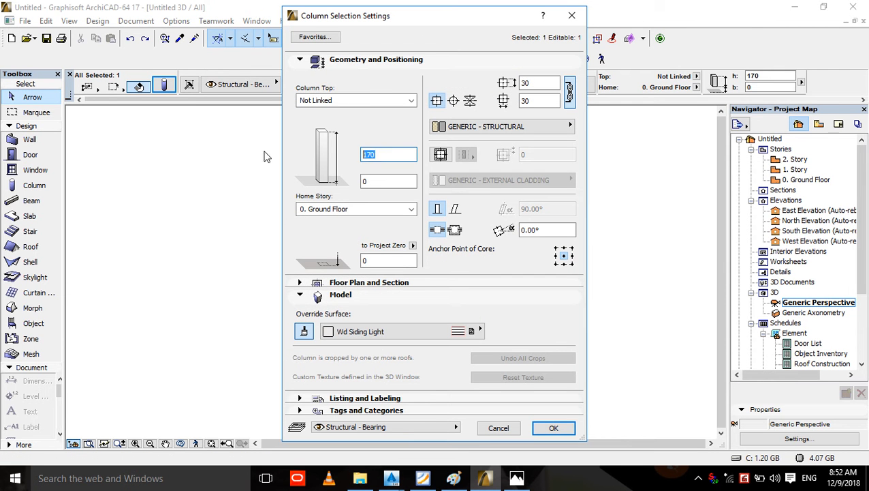
{"action": "type", "text": "10"}
{"action": "left_click", "coordinate": [378, 180]}
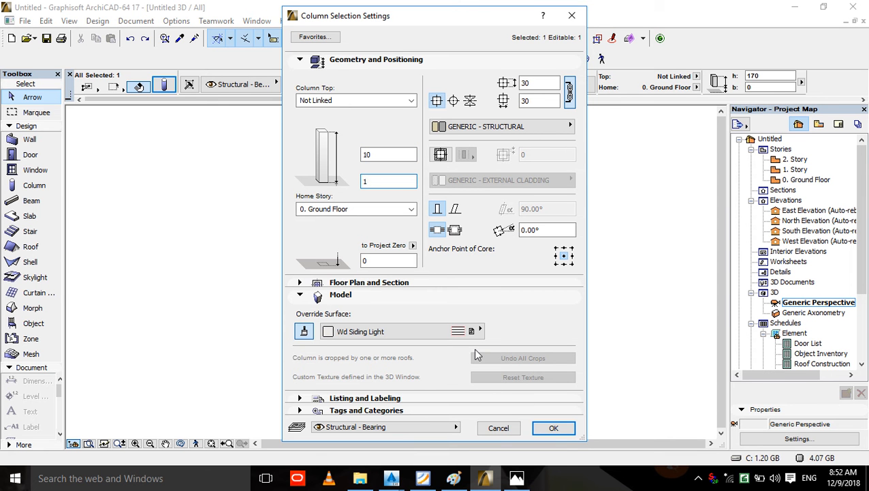
{"action": "type", "text": "180"}
{"action": "left_click", "coordinate": [553, 427]}
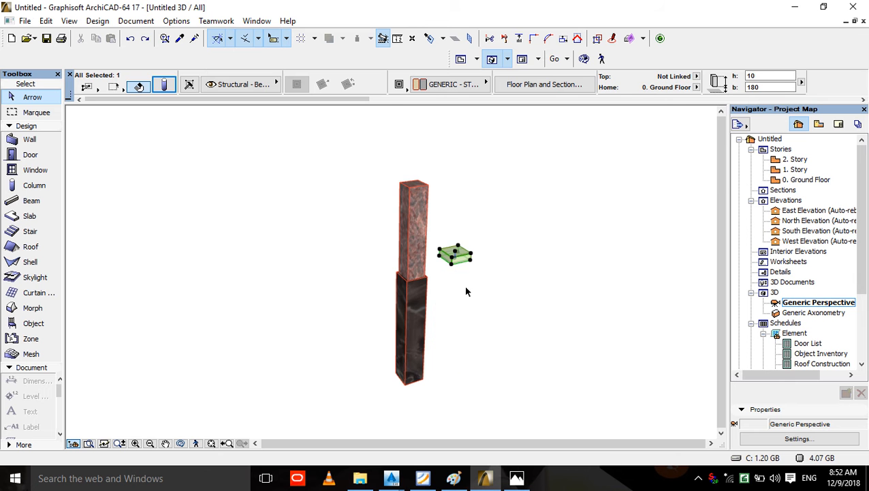
- In the 3D view, move the Wd Siding Light block by its bottom corner onto the black marble column's top corner
{"action": "key", "text": "F2"}
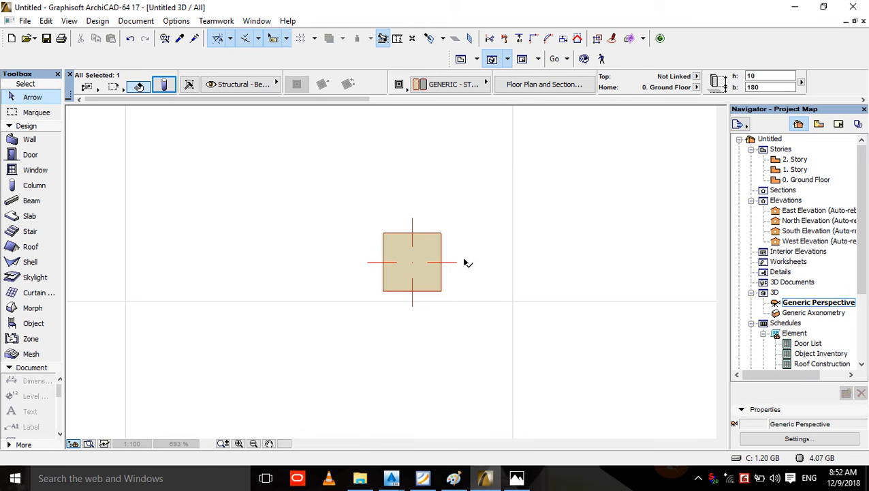
{"action": "key", "text": "F3"}
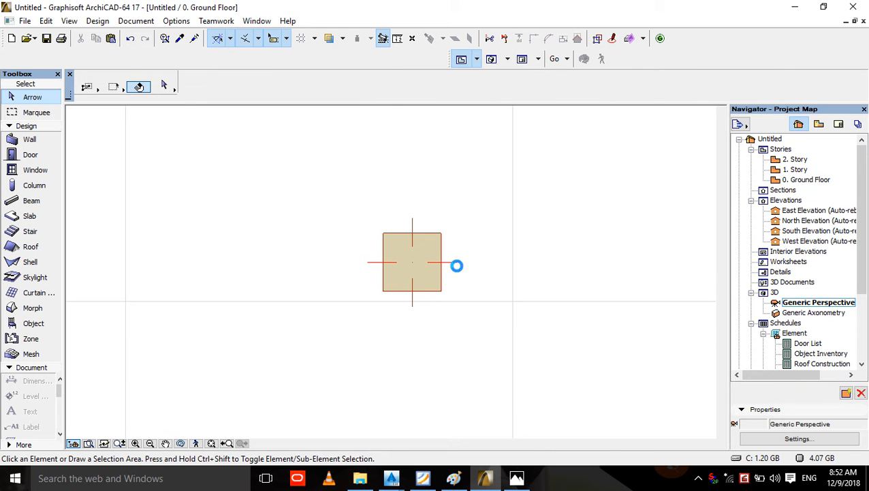
{"action": "scroll", "coordinate": [449, 265], "scroll_direction": "up", "scroll_amount": 3}
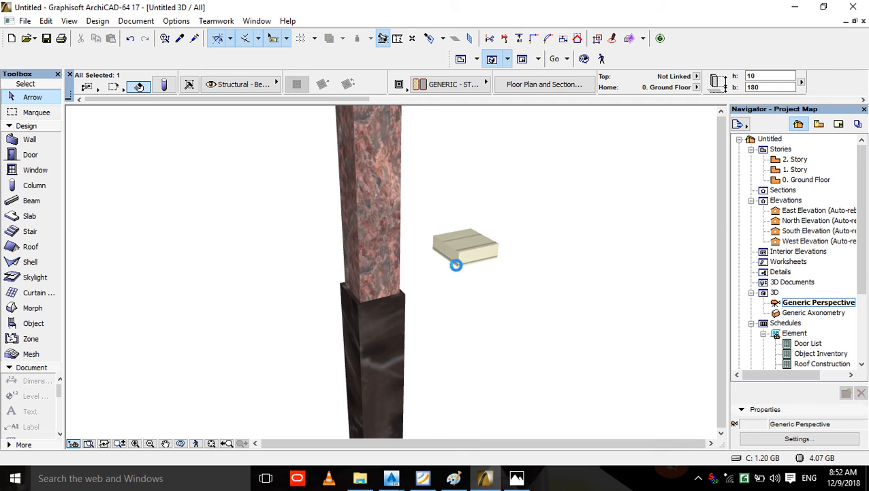
{"action": "left_click", "coordinate": [459, 269]}
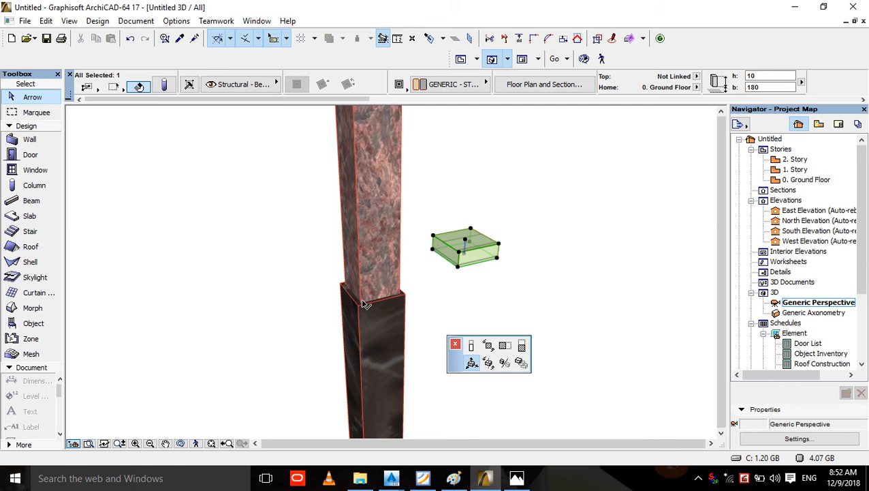
{"action": "left_click", "coordinate": [357, 314]}
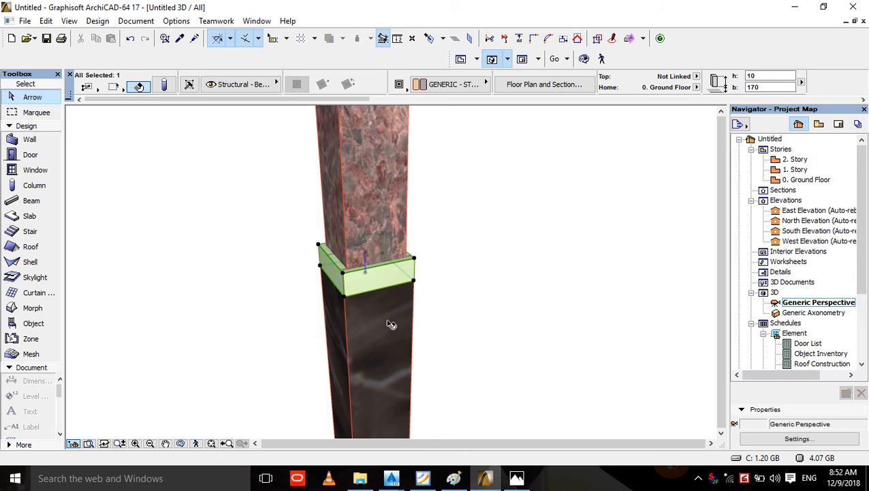
- Orbit around the pillar in 3D and check the house reference image in Photos, returning to the model
{"action": "left_click", "coordinate": [584, 60]}
{"action": "left_click_drag", "start_coordinate": [539, 199], "coordinate": [444, 394]}
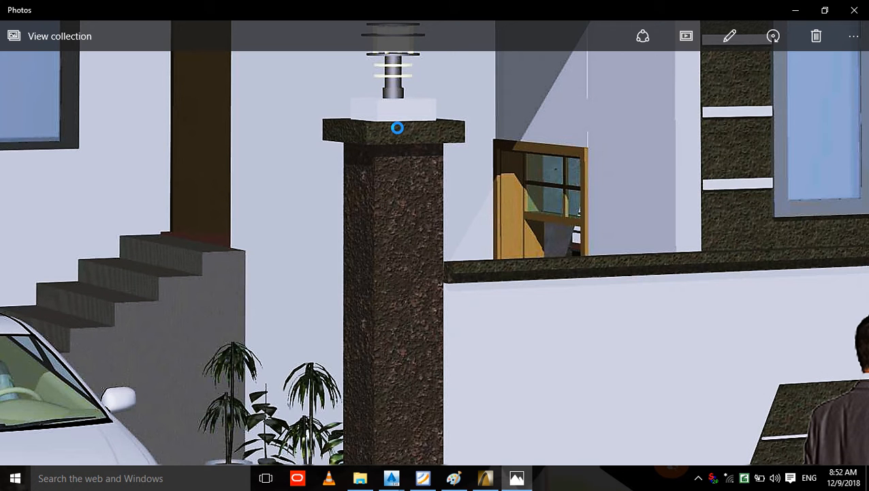
{"action": "scroll", "coordinate": [397, 127], "scroll_direction": "down", "scroll_amount": 5, "text": "ctrl"}
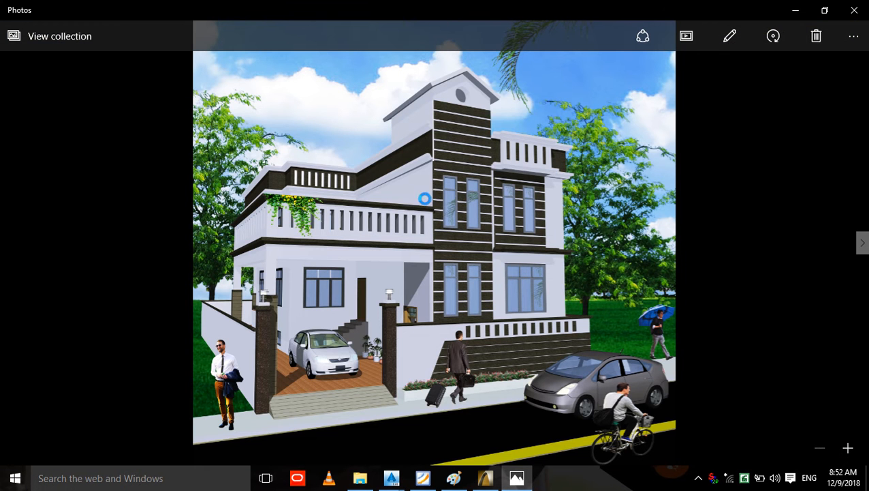
{"action": "left_click", "coordinate": [784, 10]}
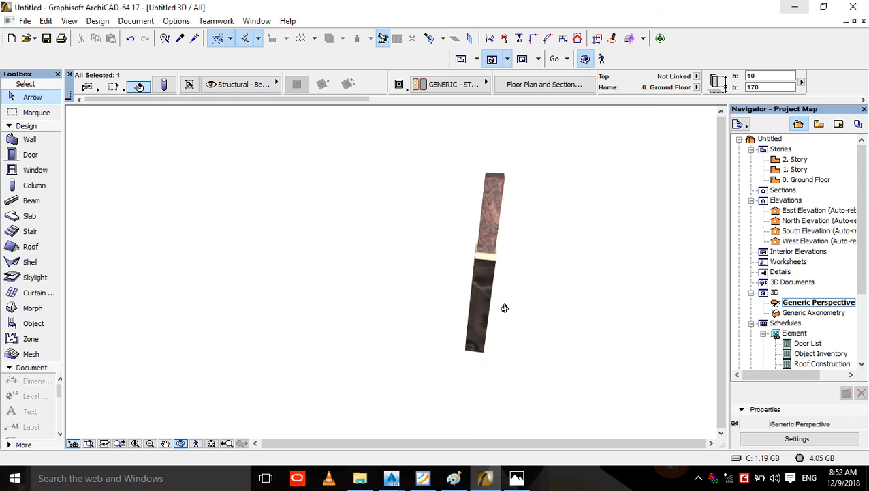
{"action": "left_click_drag", "start_coordinate": [505, 308], "coordinate": [510, 290]}
- On the ground floor plan, open the Object tool's default settings and expand the 1.4 Building Structures 17 library folder
{"action": "key", "text": "F2"}
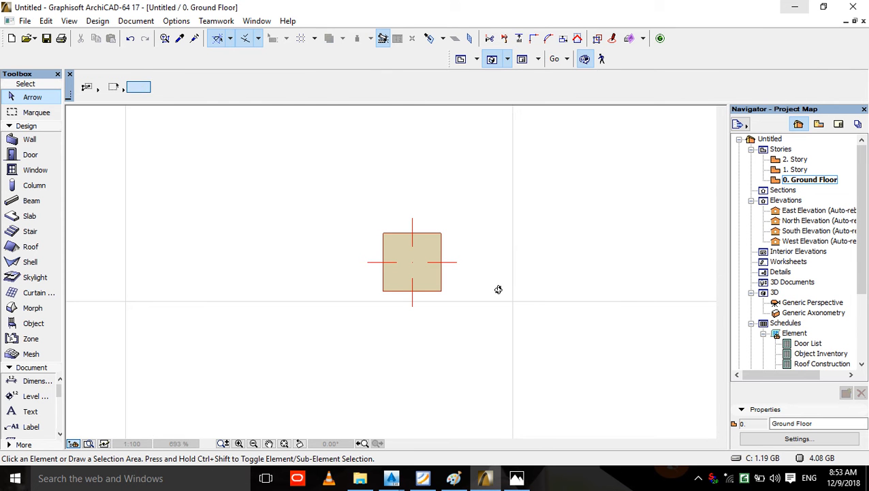
{"action": "middle_click_drag", "start_coordinate": [524, 297], "coordinate": [395, 278]}
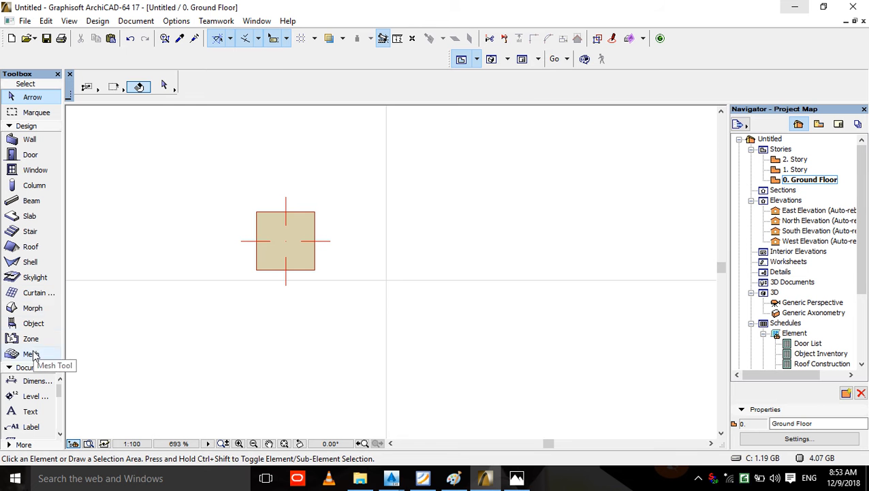
{"action": "left_click", "coordinate": [32, 309]}
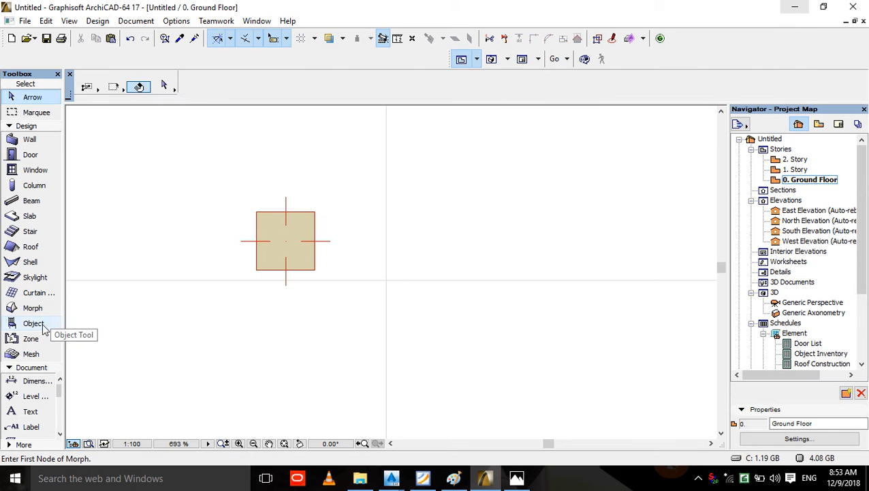
{"action": "left_click", "coordinate": [34, 323]}
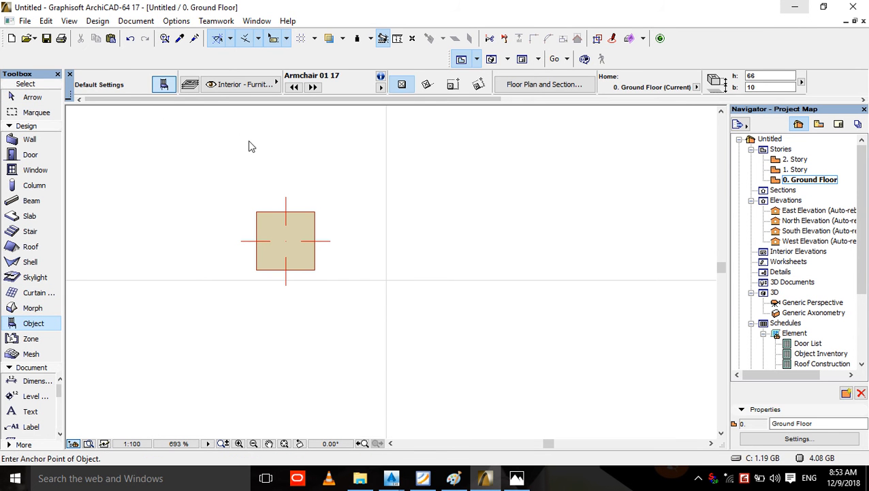
{"action": "key", "text": "ctrl+t"}
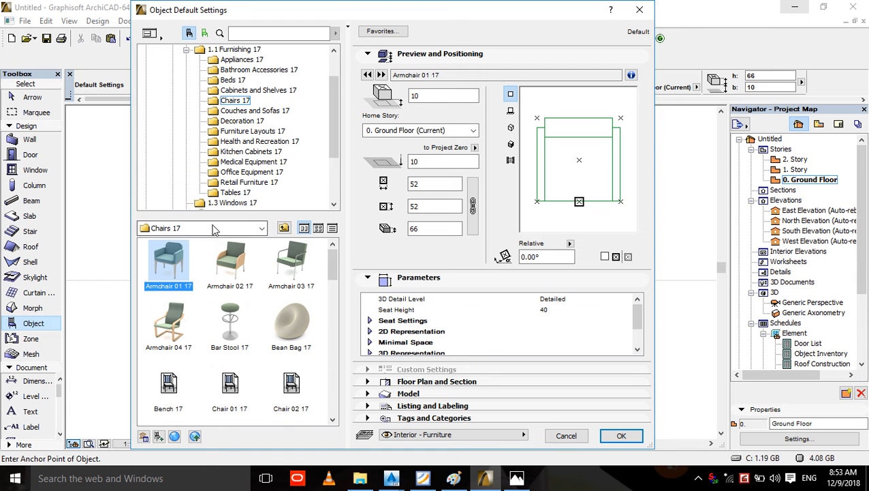
{"action": "left_click_drag", "start_coordinate": [332, 156], "coordinate": [332, 137]}
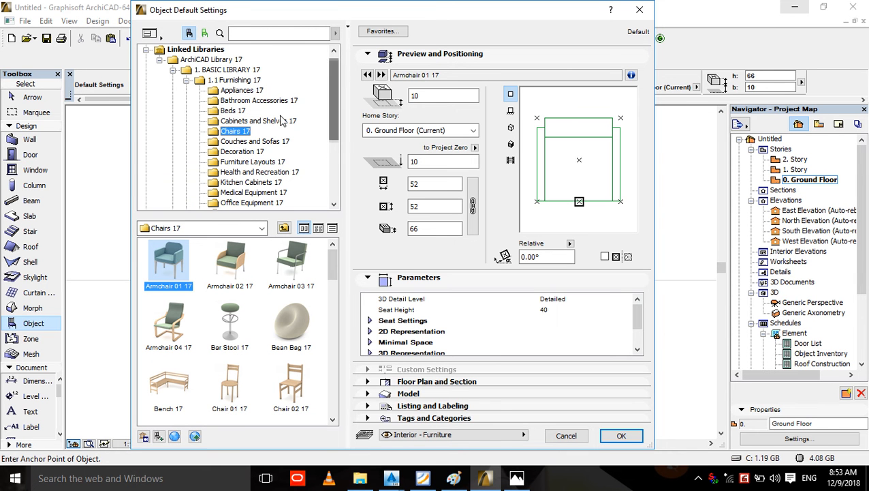
{"action": "left_click", "coordinate": [186, 79]}
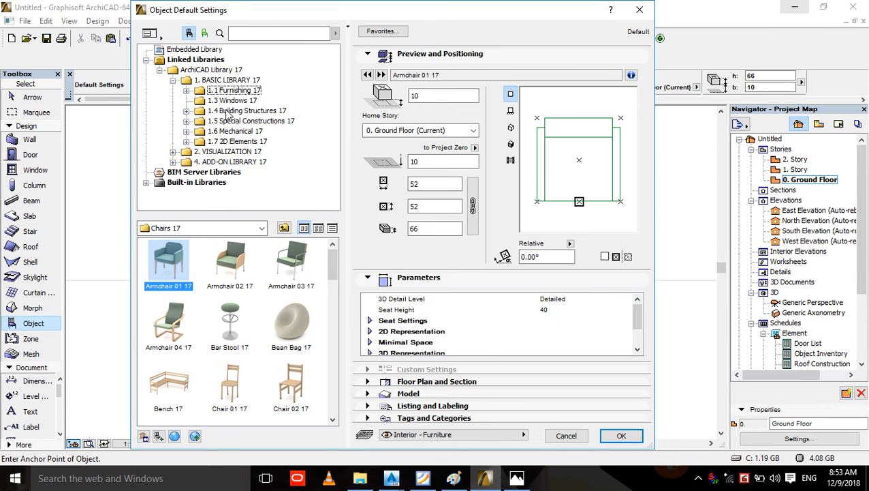
{"action": "left_click", "coordinate": [227, 113]}
{"action": "left_click", "coordinate": [186, 111]}
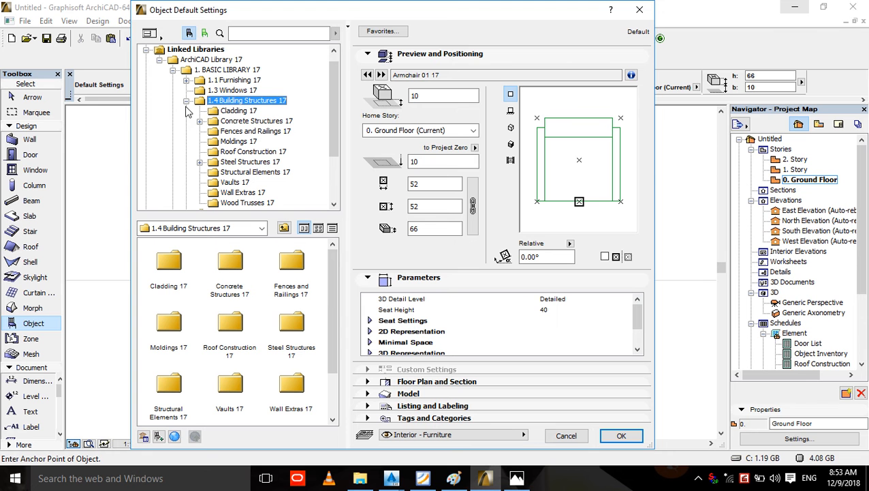
- Browse the Moldings, Roof Construction, Concrete Structures and Cladding folders, and open Structural Elements 17
{"action": "left_click", "coordinate": [242, 142]}
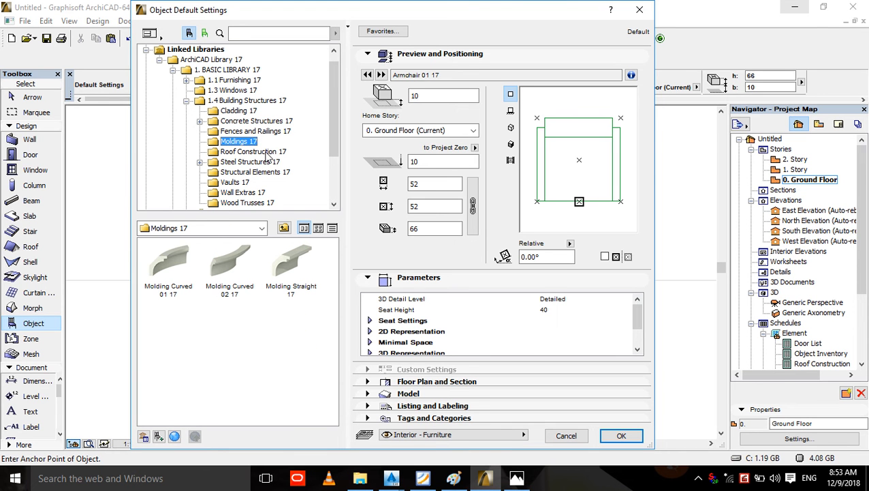
{"action": "left_click", "coordinate": [252, 164]}
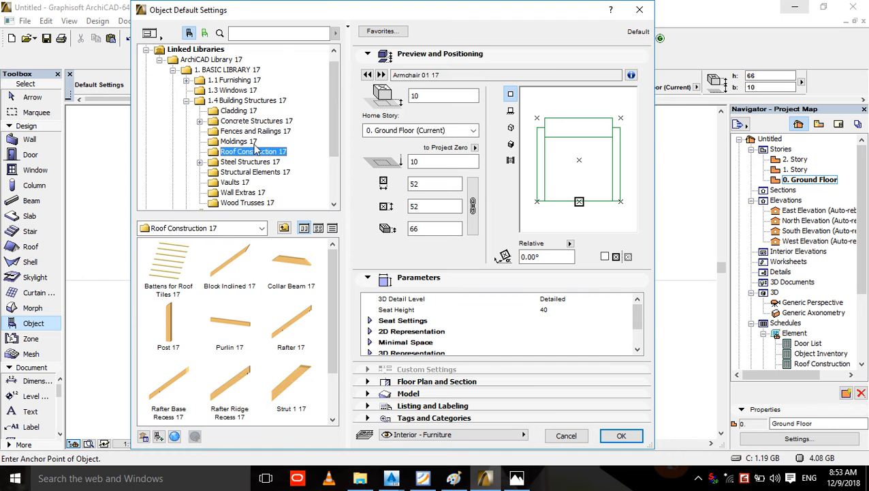
{"action": "left_click", "coordinate": [256, 121]}
{"action": "left_click", "coordinate": [201, 120]}
{"action": "left_click", "coordinate": [200, 120]}
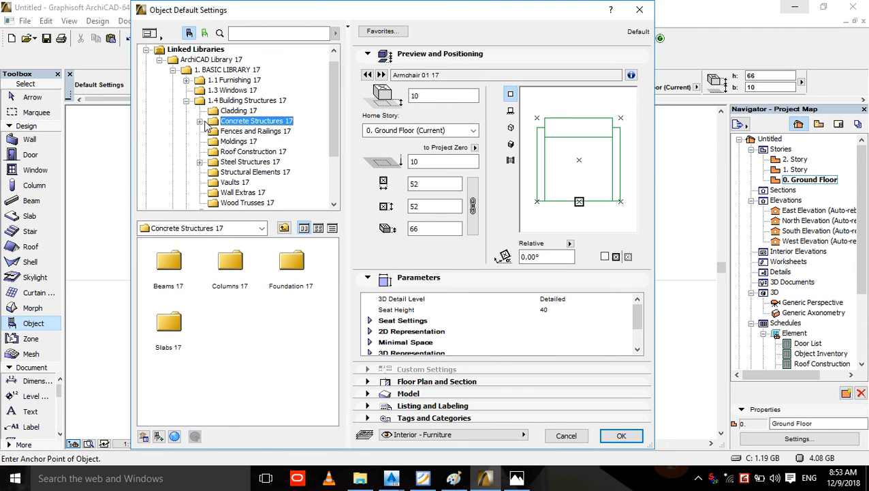
{"action": "left_click", "coordinate": [238, 111]}
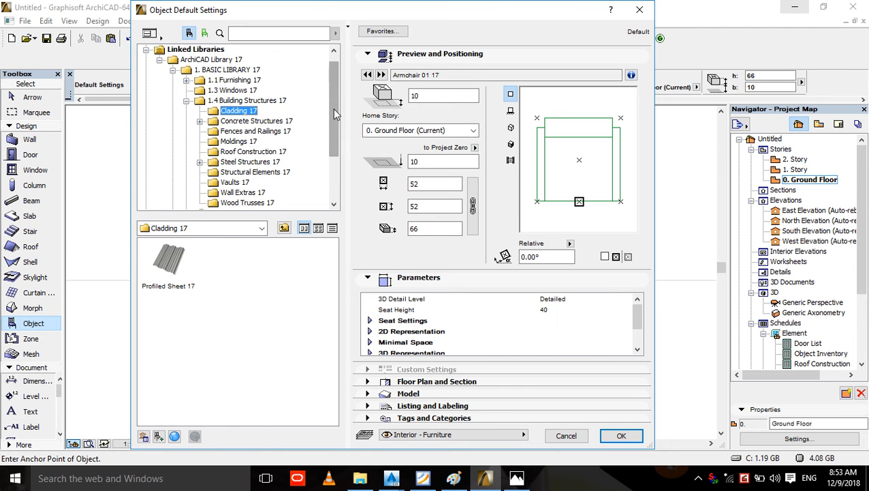
{"action": "left_click_drag", "start_coordinate": [333, 109], "coordinate": [330, 119]}
{"action": "left_click", "coordinate": [253, 152]}
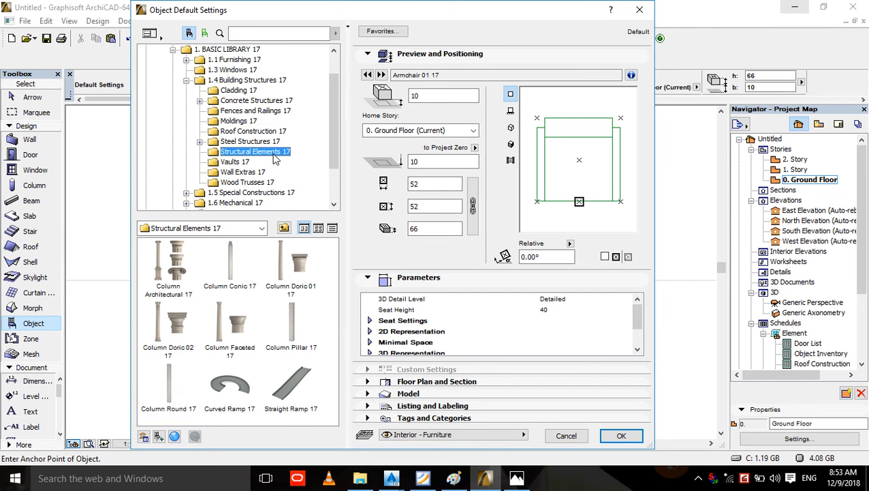
- Look through the library's column objects and choose Column Doric 02 17 as the object to place
{"action": "left_click", "coordinate": [171, 262]}
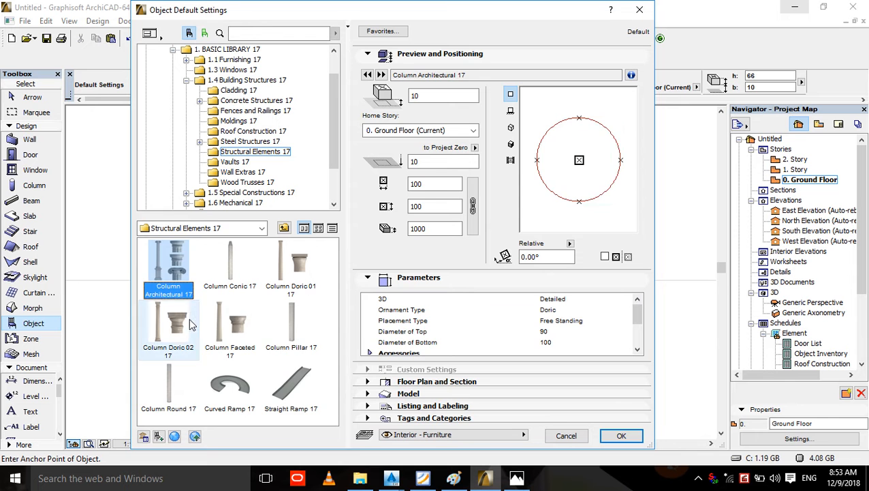
{"action": "left_click", "coordinate": [230, 323]}
{"action": "left_click", "coordinate": [291, 262]}
{"action": "left_click", "coordinate": [225, 334]}
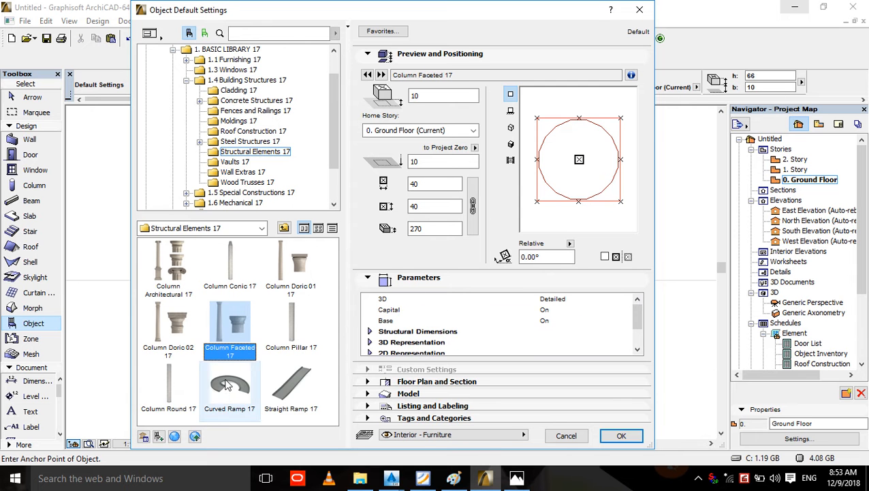
{"action": "left_click", "coordinate": [168, 385]}
{"action": "left_click", "coordinate": [230, 324]}
{"action": "left_click", "coordinate": [169, 325]}
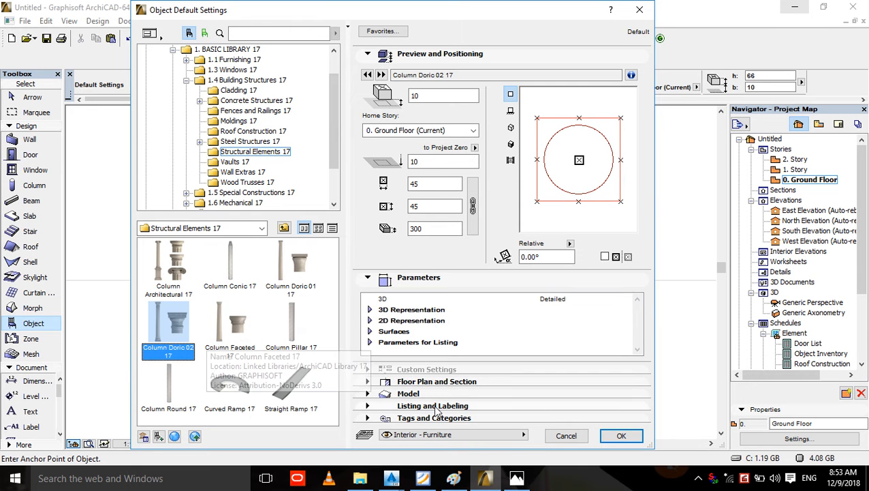
{"action": "left_click", "coordinate": [616, 435]}
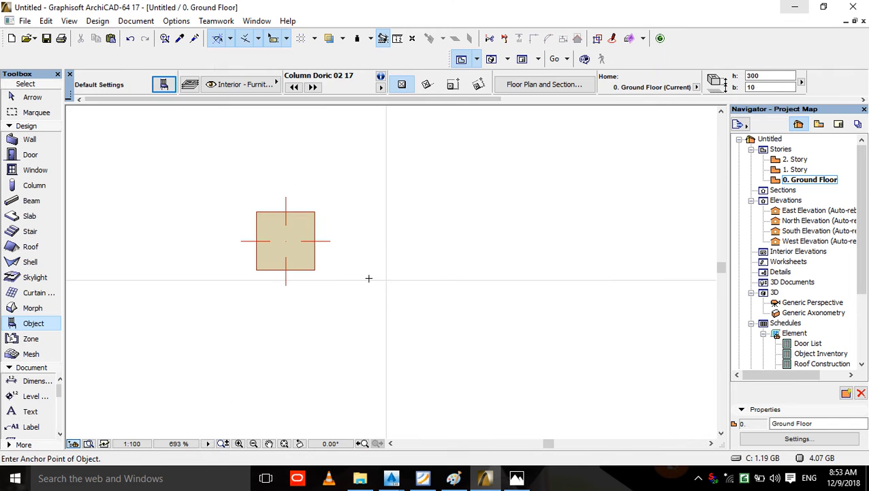
- Place the Doric column on the ground floor plan to the right of the pillar and inspect its base and capital in 3D
{"action": "left_click", "coordinate": [437, 242]}
{"action": "key", "text": "F3"}
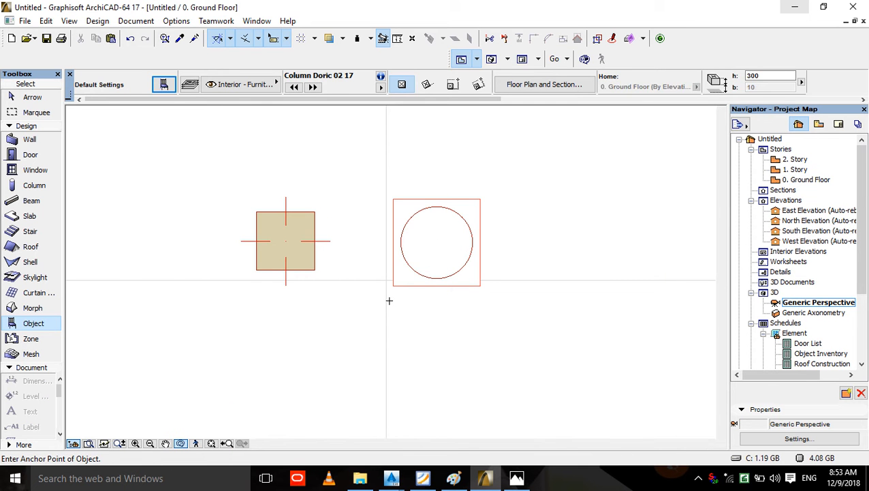
{"action": "scroll", "coordinate": [389, 272], "scroll_direction": "down", "scroll_amount": 5}
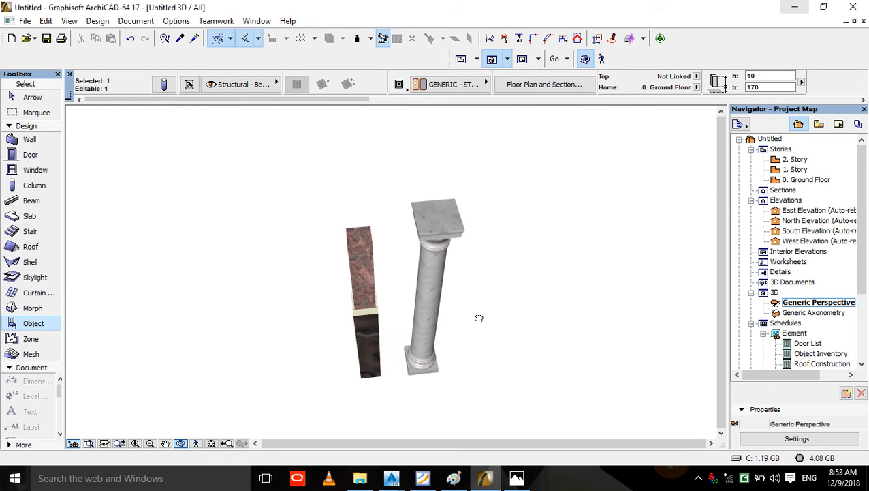
{"action": "left_click_drag", "start_coordinate": [453, 316], "coordinate": [467, 213]}
{"action": "scroll", "coordinate": [419, 368], "scroll_direction": "up", "scroll_amount": 5}
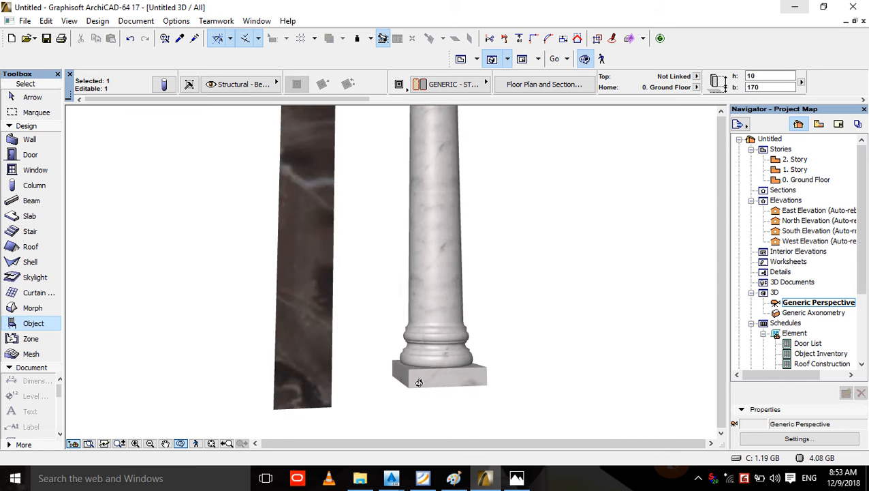
{"action": "scroll", "coordinate": [475, 386], "scroll_direction": "down", "scroll_amount": 5}
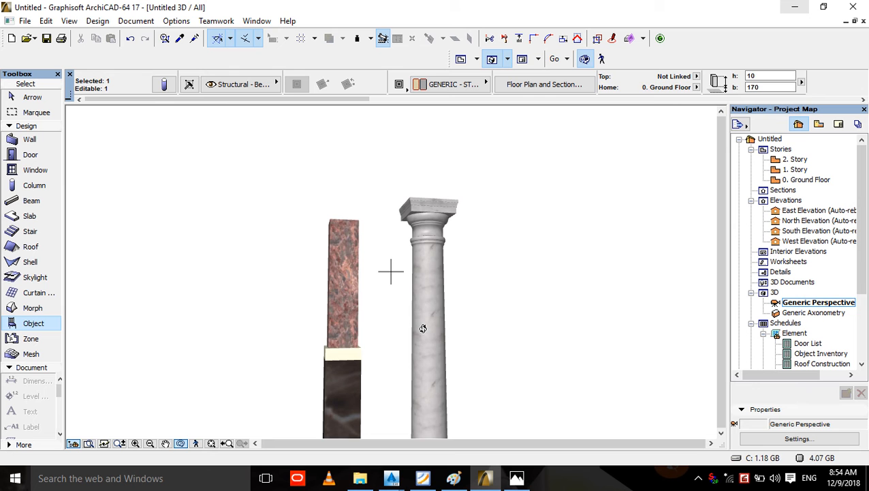
- On the ground floor plan, replace the placed Doric column with the Column Architectural 17 library object
{"action": "key", "text": "F2"}
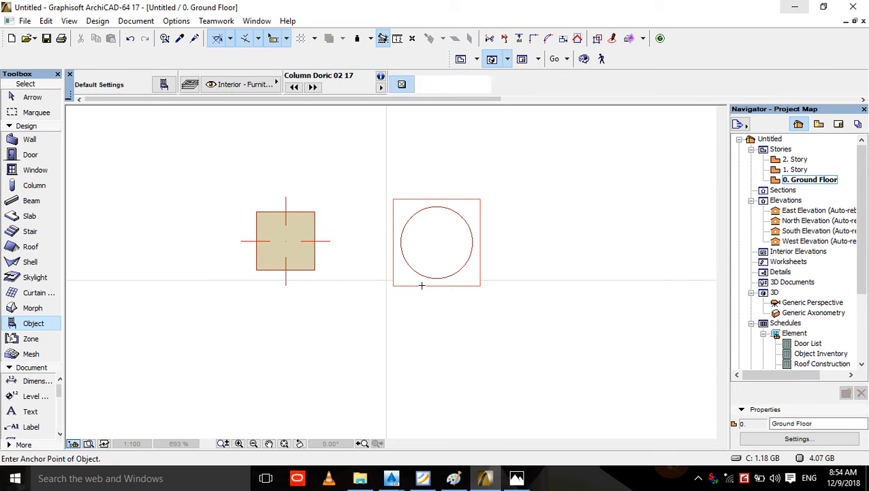
{"action": "key", "text": "Escape"}
{"action": "left_click", "coordinate": [417, 286]}
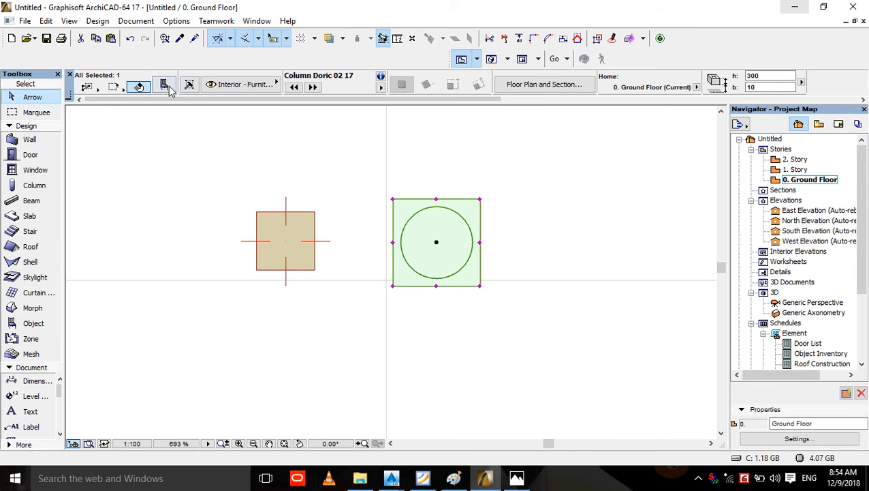
{"action": "key", "text": "ctrl+t"}
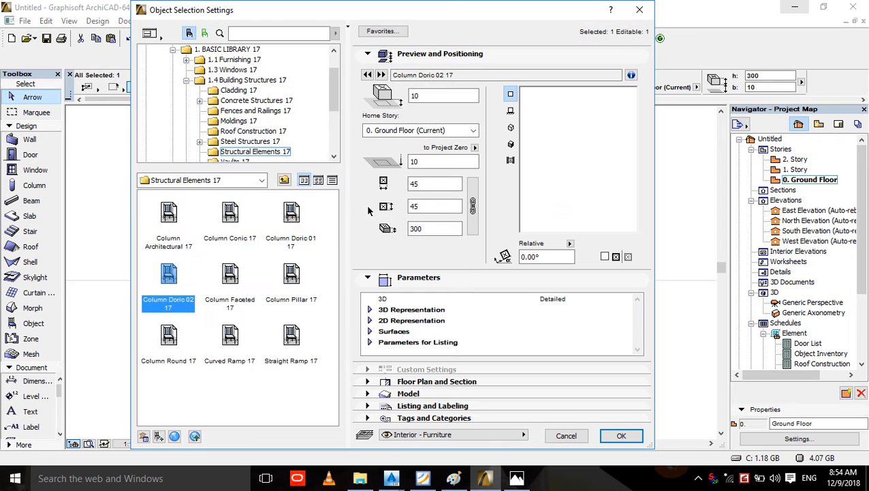
{"action": "left_click", "coordinate": [170, 262]}
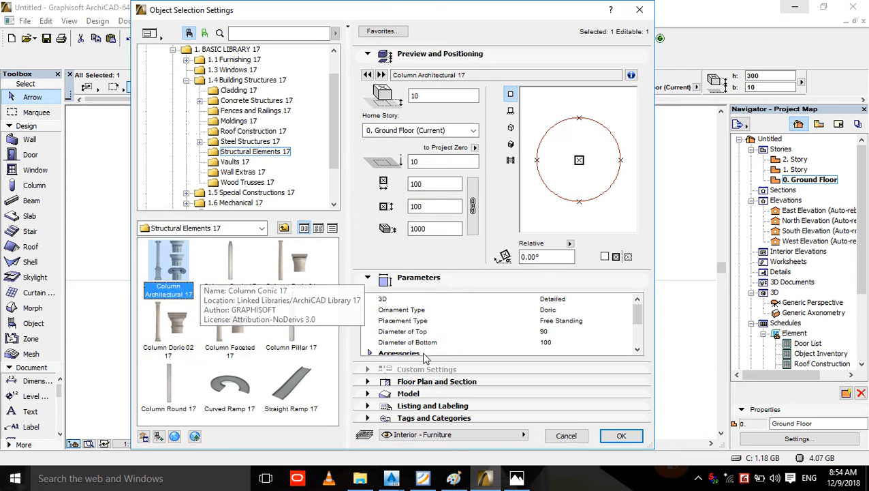
{"action": "left_click", "coordinate": [620, 434]}
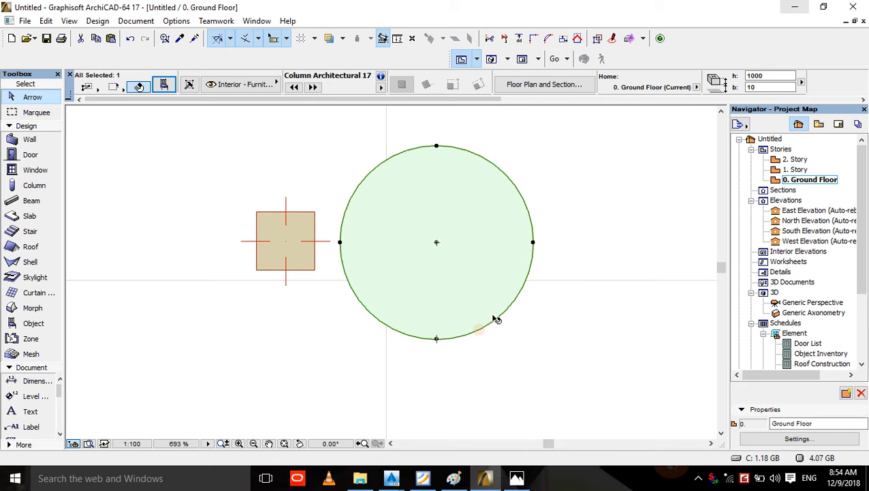
- Inspect the architectural column's pedestal, shaft and capital in 3D, and delete the column from the ground floor plan
{"action": "key", "text": "F3"}
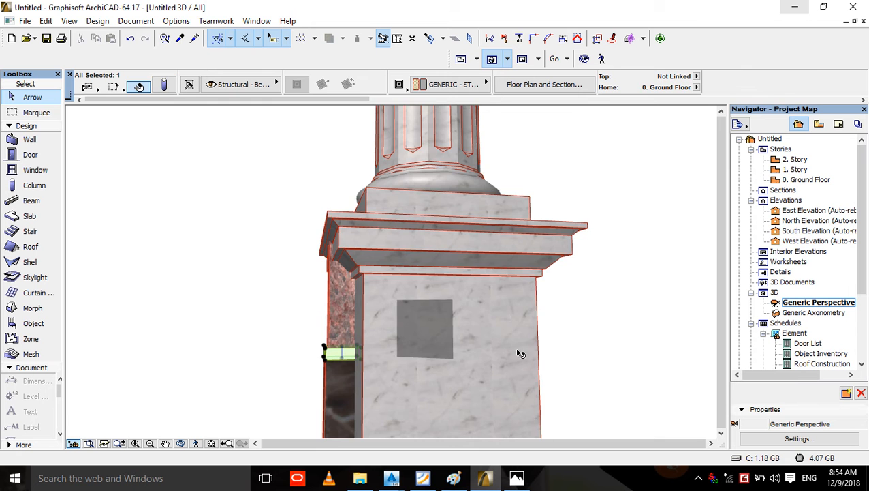
{"action": "scroll", "coordinate": [520, 351], "scroll_direction": "down", "scroll_amount": 5}
{"action": "scroll", "coordinate": [573, 398], "scroll_direction": "down", "scroll_amount": 2}
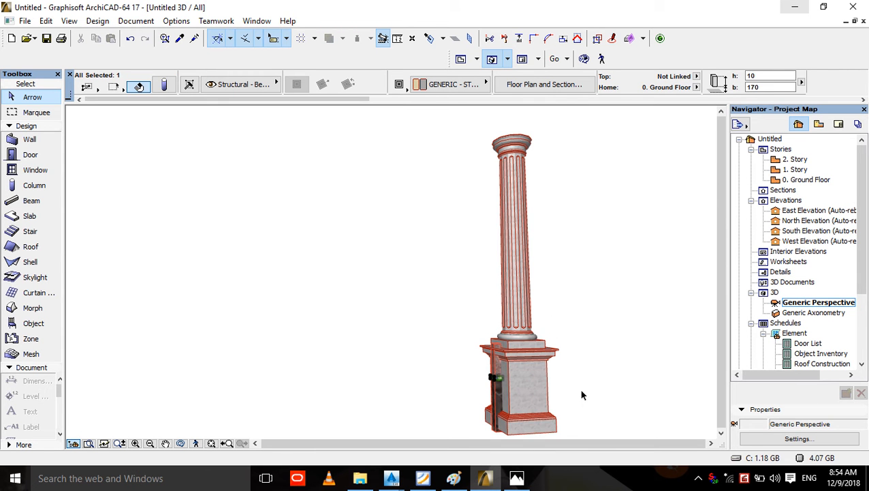
{"action": "scroll", "coordinate": [545, 352], "scroll_direction": "up", "scroll_amount": 3}
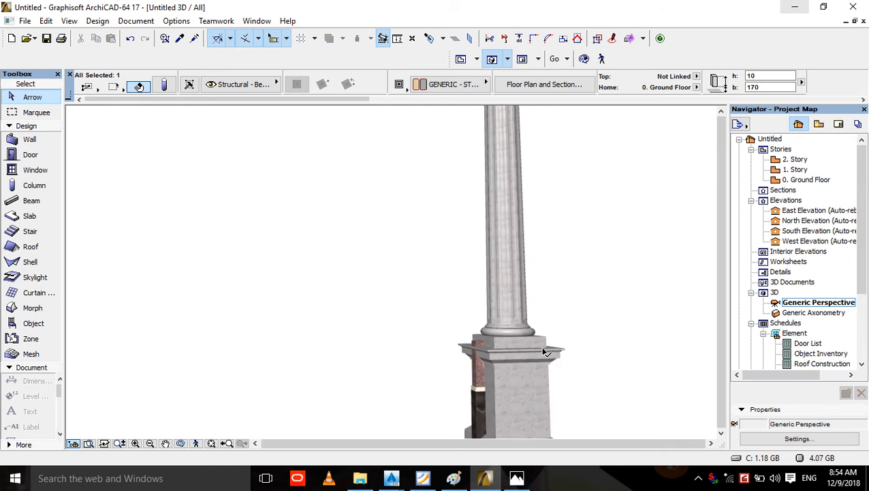
{"action": "scroll", "coordinate": [555, 365], "scroll_direction": "down", "scroll_amount": 4}
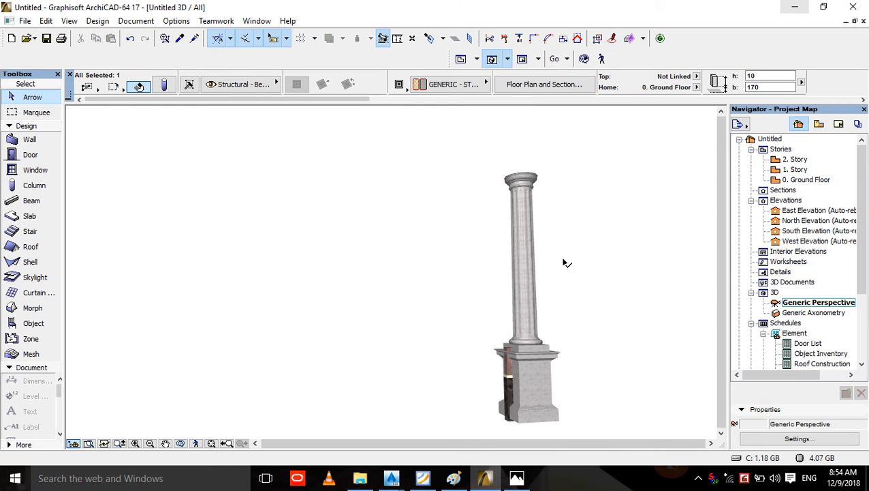
{"action": "scroll", "coordinate": [540, 192], "scroll_direction": "up", "scroll_amount": 5}
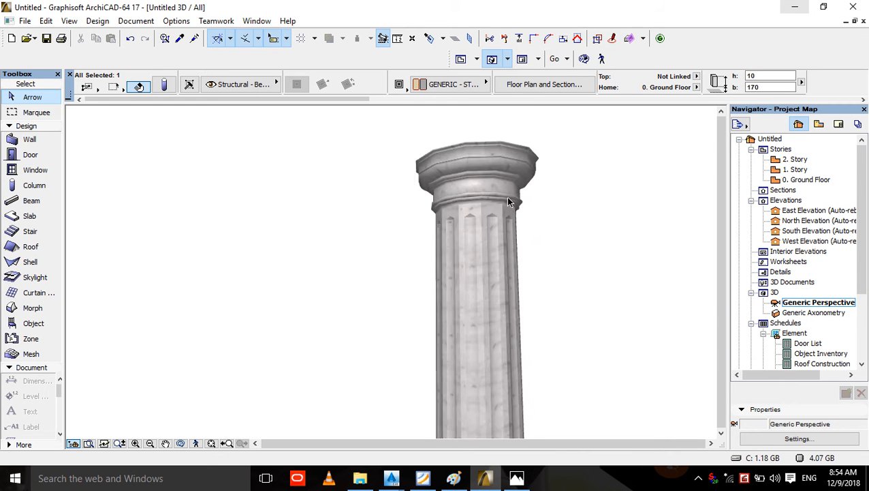
{"action": "scroll", "coordinate": [507, 201], "scroll_direction": "up", "scroll_amount": 2}
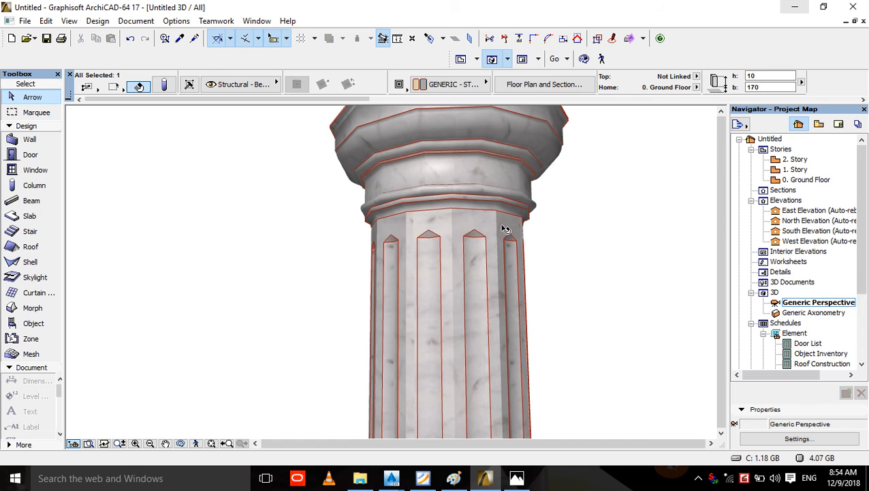
{"action": "key", "text": "F2"}
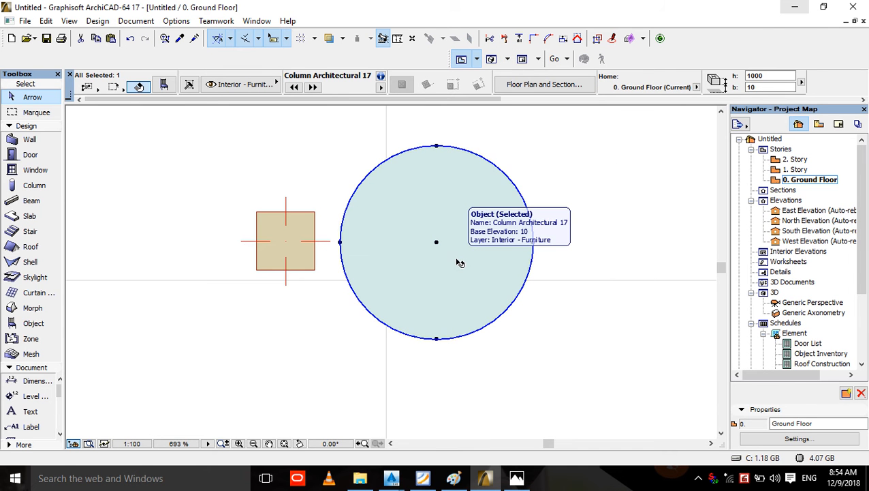
{"action": "key", "text": "Delete"}
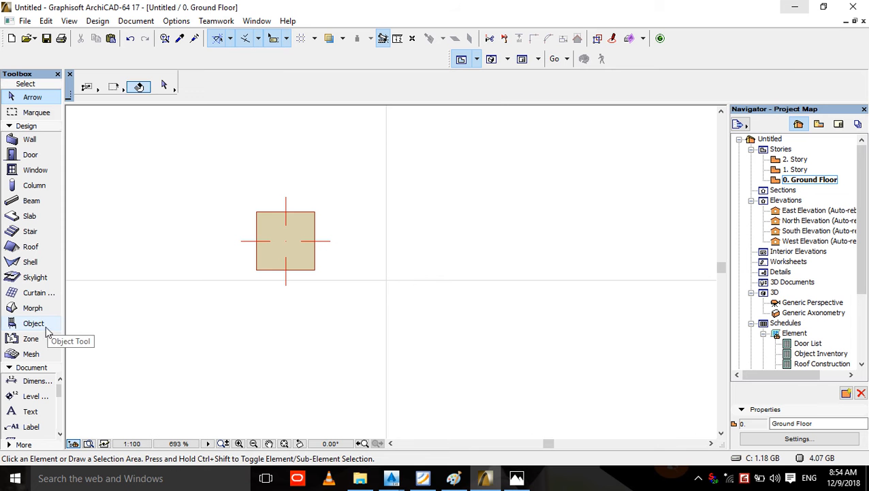
- Open the Object tool's default settings, look at Curved Ramp 17 and choose Straight Ramp 17 as the object
{"action": "left_click", "coordinate": [40, 330]}
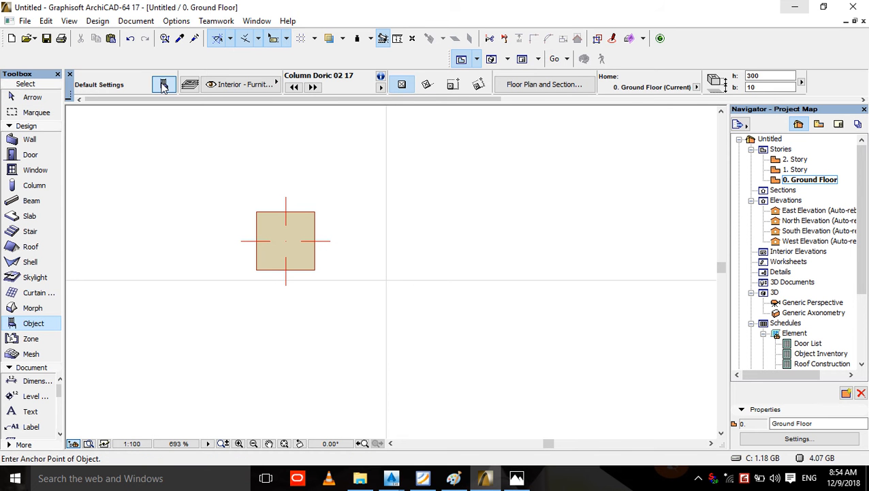
{"action": "key", "text": "ctrl+t"}
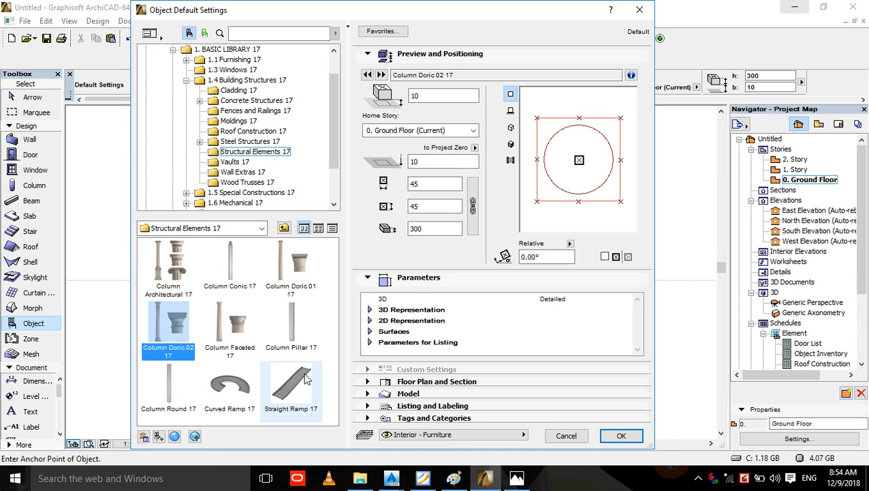
{"action": "left_click", "coordinate": [241, 388]}
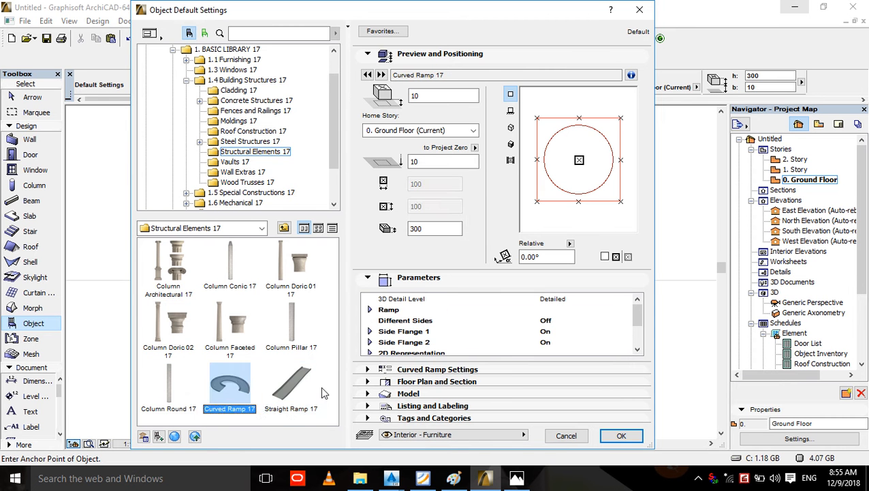
{"action": "left_click", "coordinate": [319, 388]}
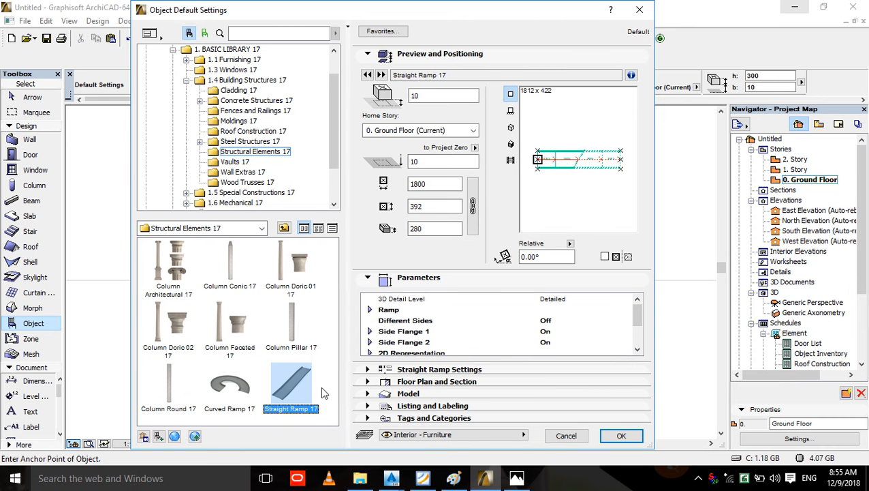
- Switch to the house render in Photos and examine the sloped ramp between the gate pillars in front of the car
{"action": "left_click", "coordinate": [517, 477]}
{"action": "scroll", "coordinate": [259, 407], "scroll_direction": "up", "scroll_amount": 5}
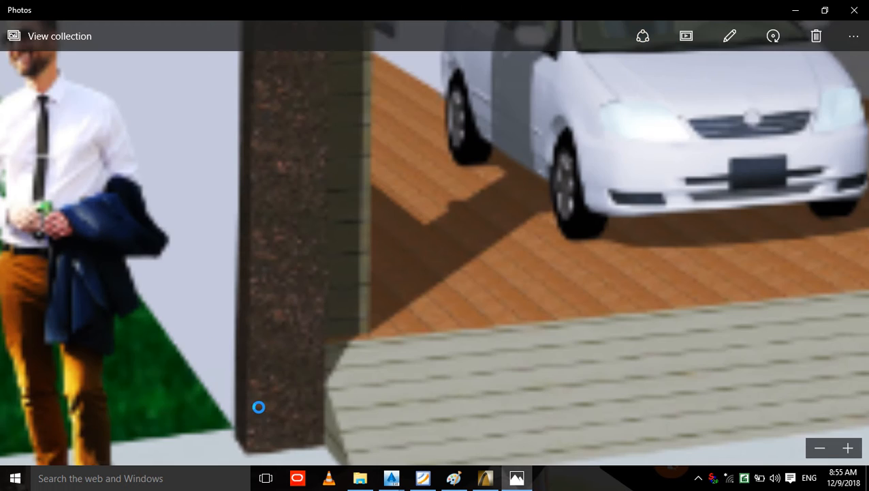
{"action": "scroll", "coordinate": [443, 300], "scroll_direction": "up", "scroll_amount": 2}
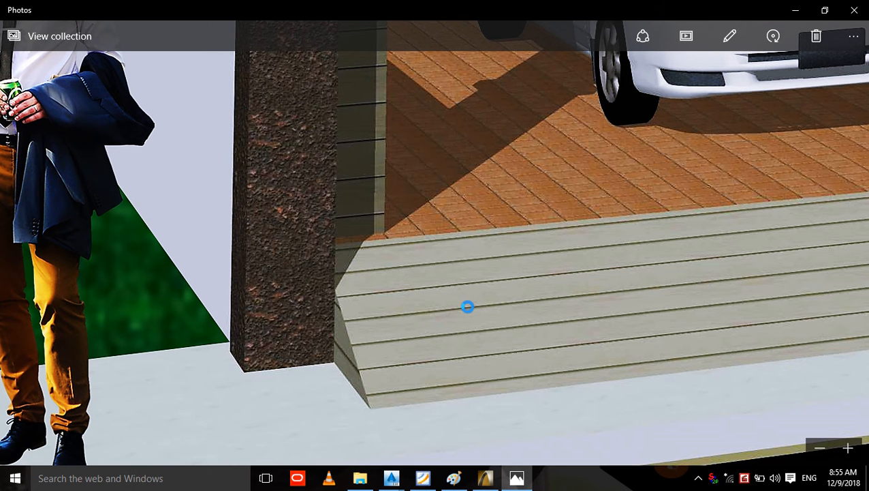
{"action": "left_click_drag", "start_coordinate": [492, 297], "coordinate": [382, 307]}
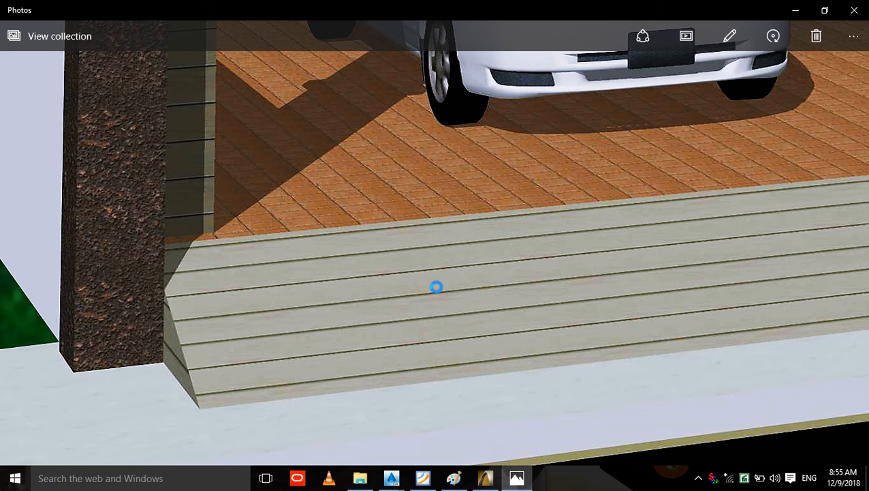
{"action": "left_click_drag", "start_coordinate": [621, 223], "coordinate": [353, 267]}
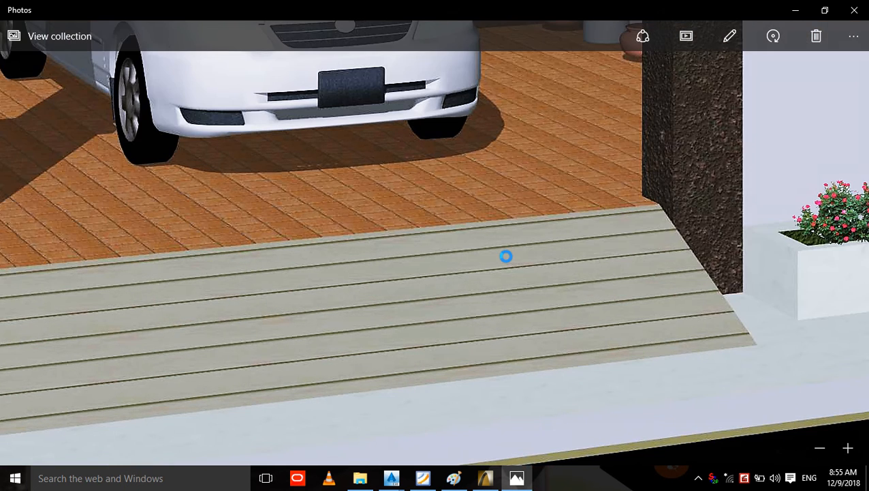
{"action": "double_click", "coordinate": [506, 256]}
{"action": "left_click", "coordinate": [795, 10]}
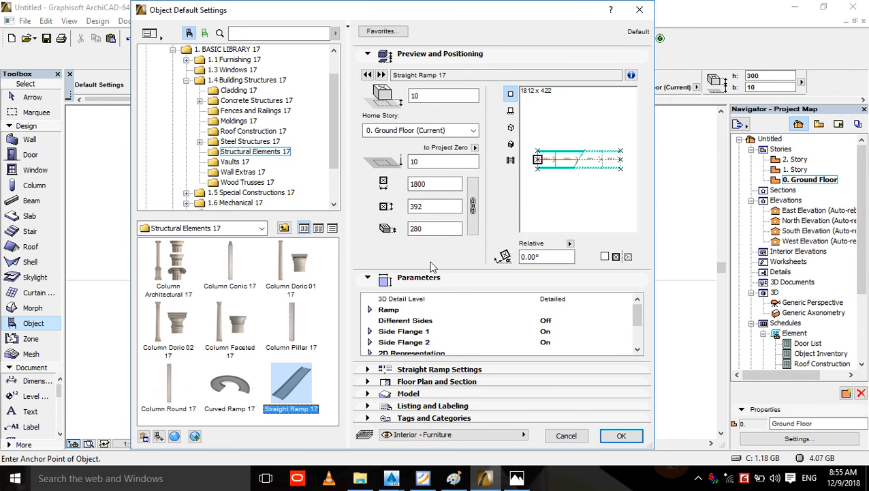
- Place Straight Ramp 17 on the ground floor plan beside the pillar and inspect its surface and side flanges in 3D
{"action": "left_click", "coordinate": [566, 432]}
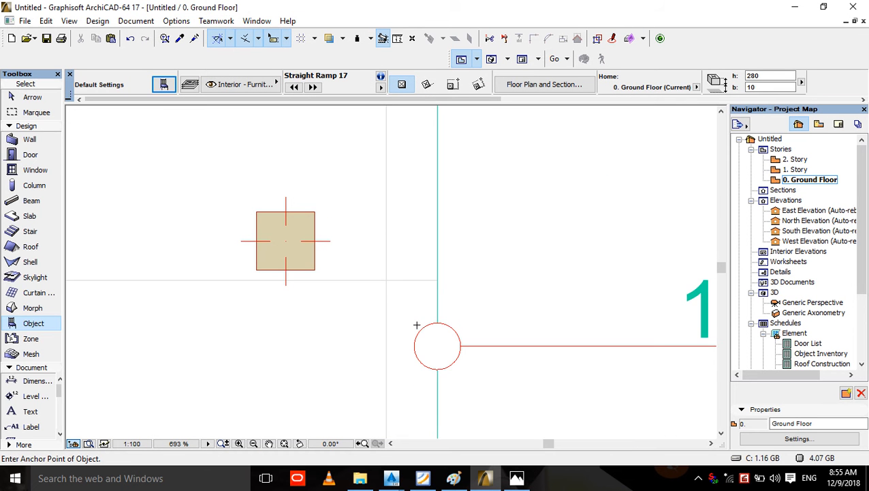
{"action": "scroll", "coordinate": [409, 320], "scroll_direction": "down", "scroll_amount": 5}
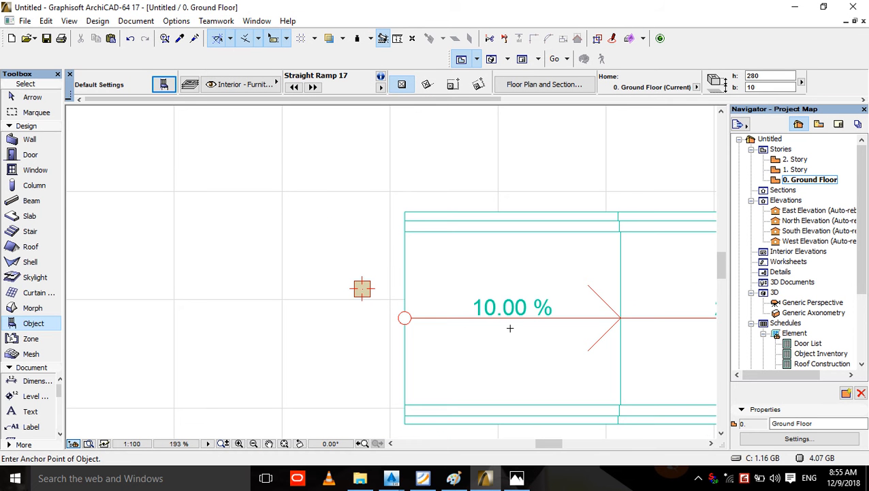
{"action": "key", "text": "F3"}
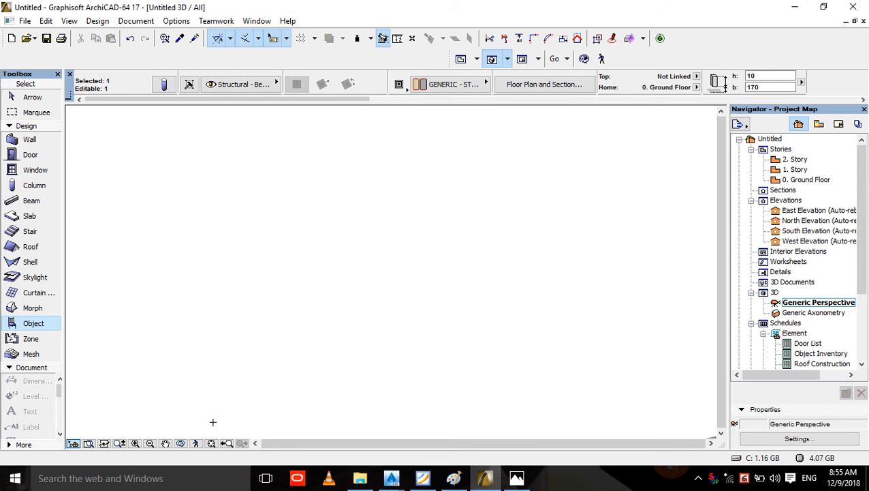
{"action": "left_click", "coordinate": [211, 443]}
{"action": "scroll", "coordinate": [361, 312], "scroll_direction": "up", "scroll_amount": 1}
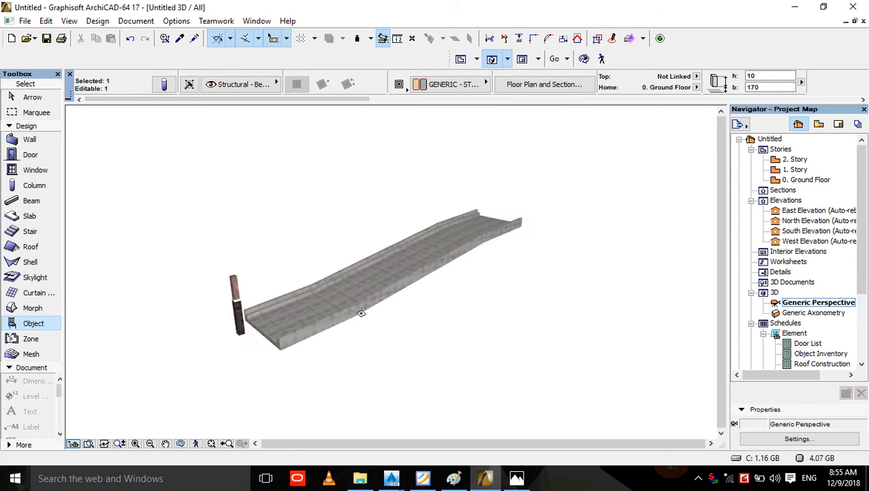
{"action": "scroll", "coordinate": [361, 313], "scroll_direction": "up", "scroll_amount": 6}
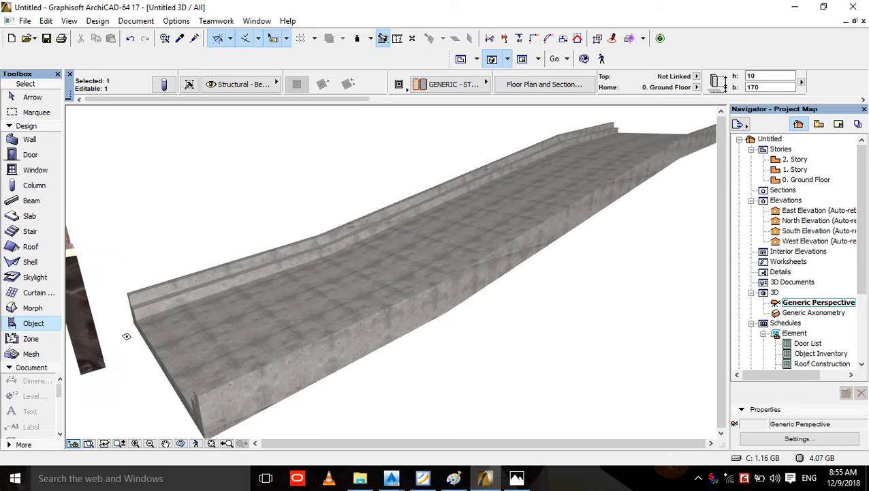
{"action": "scroll", "coordinate": [127, 336], "scroll_direction": "up", "scroll_amount": 2}
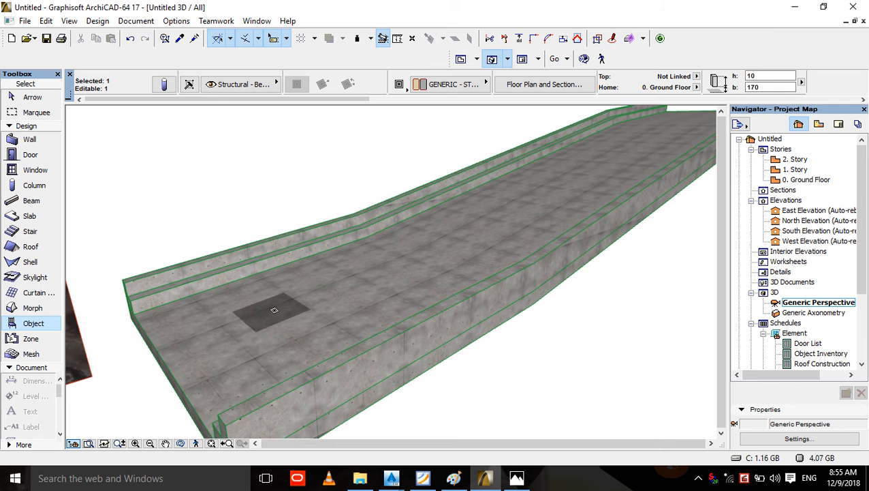
{"action": "scroll", "coordinate": [280, 309], "scroll_direction": "down", "scroll_amount": 1}
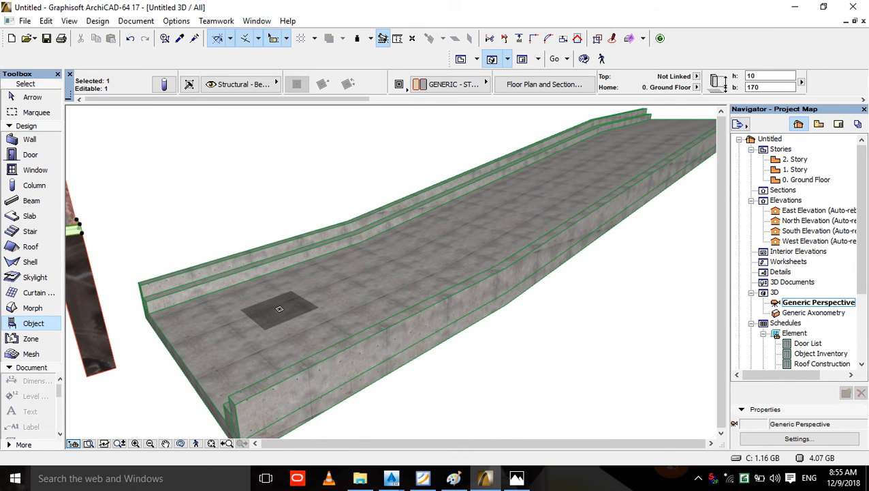
{"action": "scroll", "coordinate": [279, 309], "scroll_direction": "down", "scroll_amount": 2}
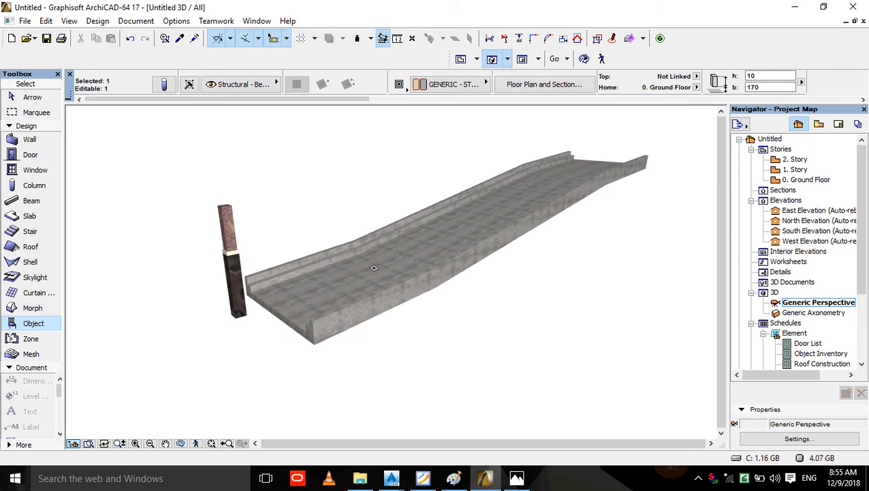
- Return to the ground floor plan and delete the straight ramp
{"action": "key", "text": "F2"}
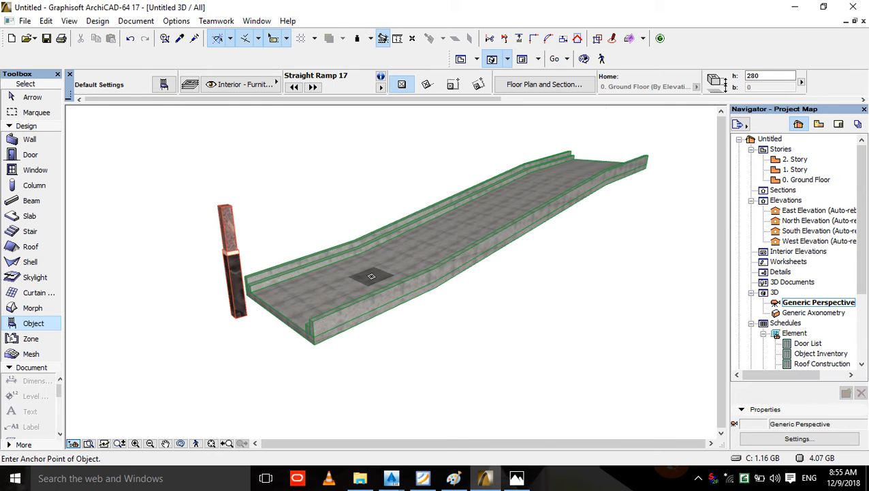
{"action": "key", "text": "Escape"}
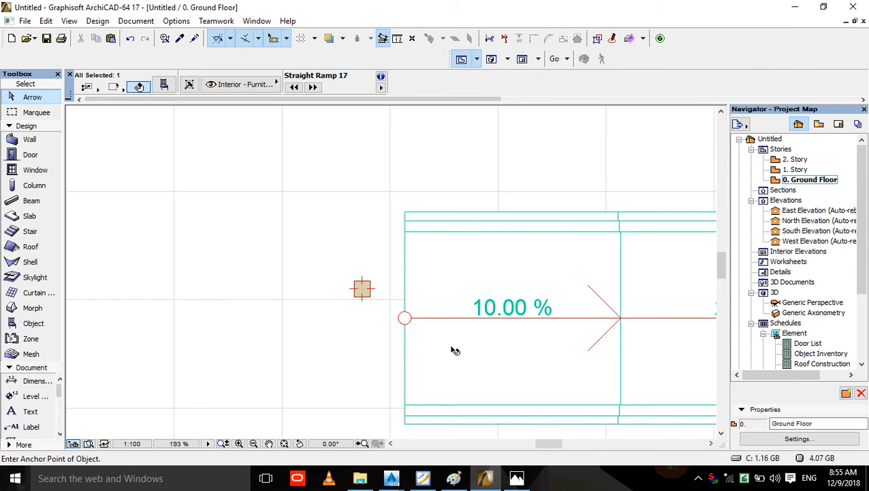
{"action": "left_click", "coordinate": [455, 348]}
{"action": "key", "text": "Delete"}
- Check the gate pillars in the Photos render, then return to ArchiCAD and copy the whole pillar horizontally on the ground floor plan
{"action": "left_click", "coordinate": [516, 479]}
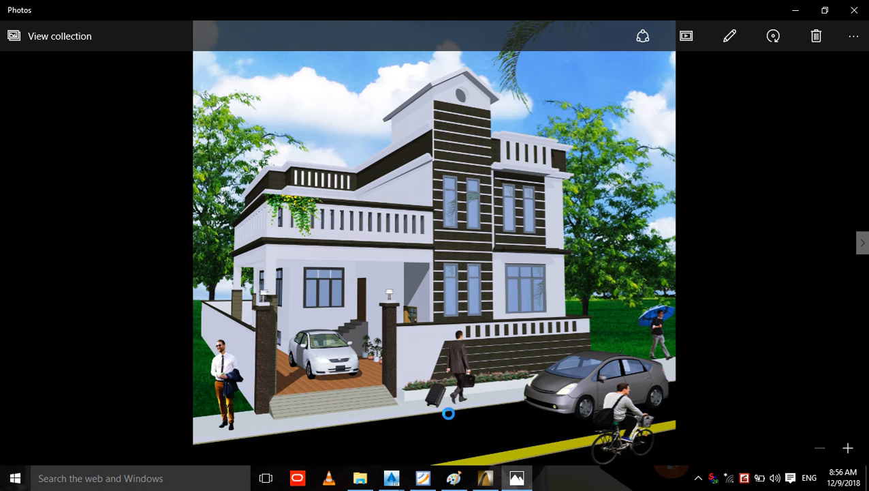
{"action": "left_click", "coordinate": [516, 479]}
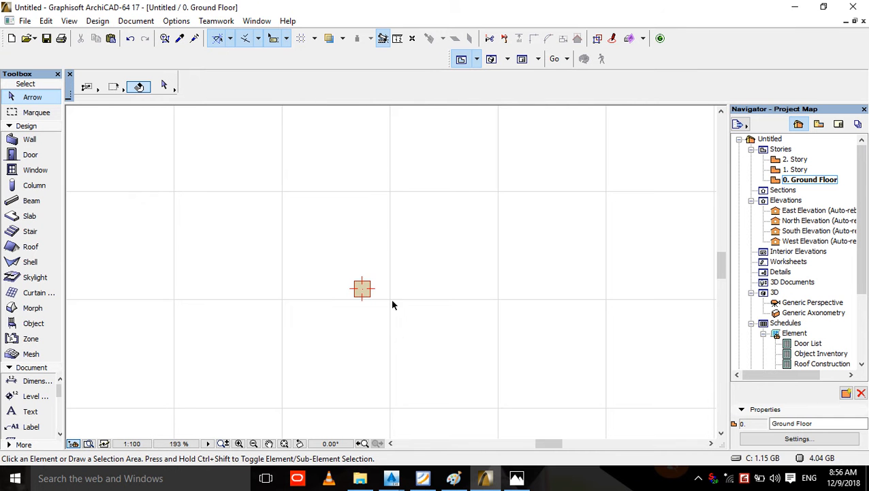
{"action": "middle_click_drag", "start_coordinate": [392, 305], "coordinate": [268, 274]}
{"action": "left_click", "coordinate": [248, 269]}
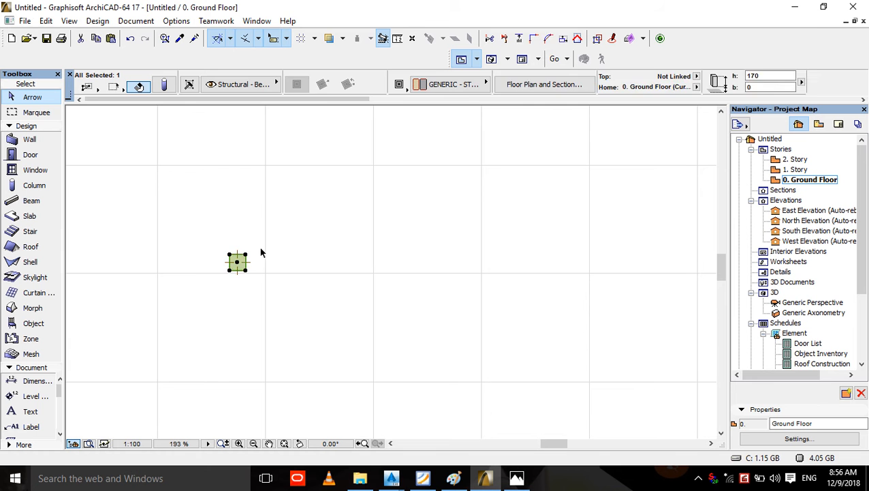
{"action": "left_click", "coordinate": [208, 286]}
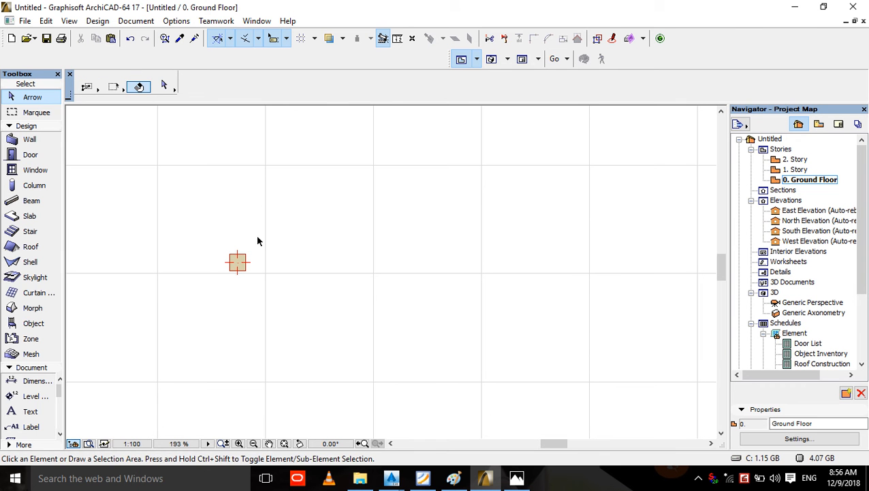
{"action": "left_click_drag", "start_coordinate": [259, 234], "coordinate": [212, 285]}
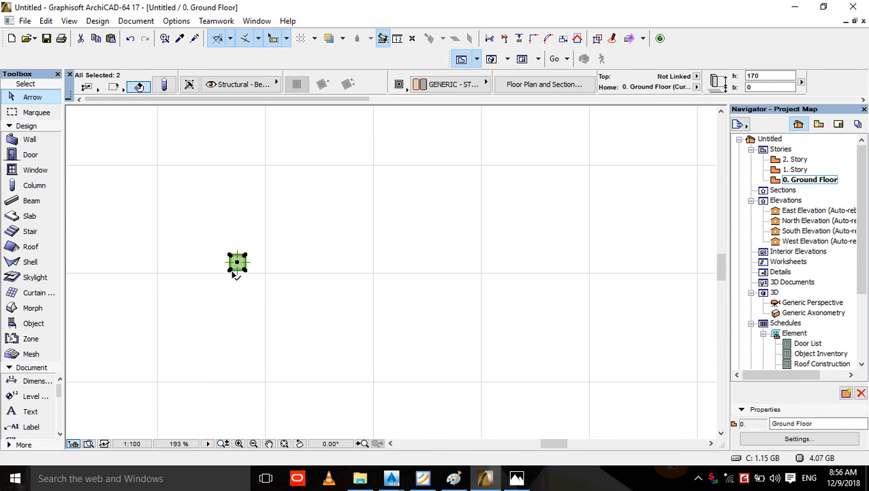
{"action": "right_click", "coordinate": [230, 270]}
{"action": "mouse_move", "coordinate": [333, 294]}
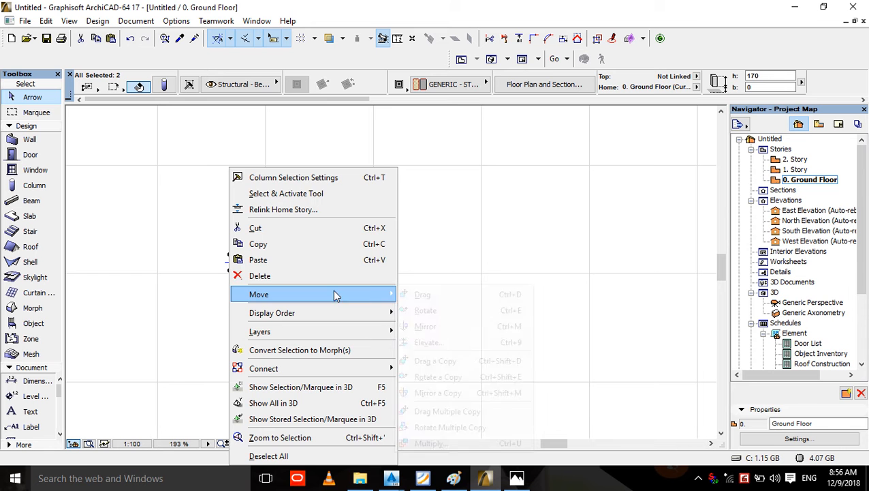
{"action": "left_click", "coordinate": [457, 367]}
{"action": "left_click", "coordinate": [231, 270]}
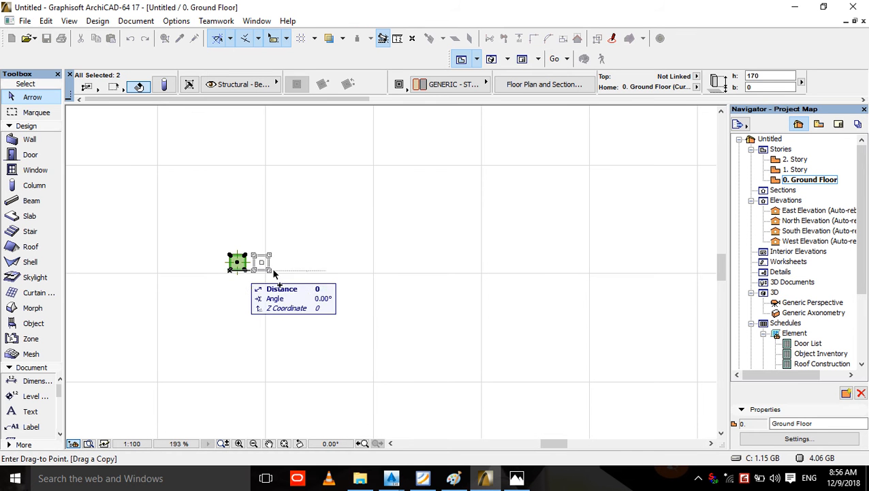
{"action": "left_click", "coordinate": [406, 273]}
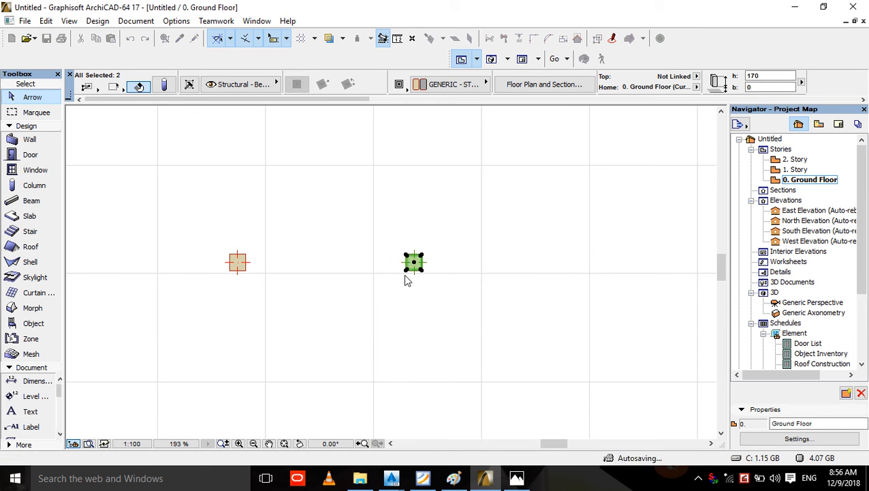
{"action": "left_click", "coordinate": [361, 285]}
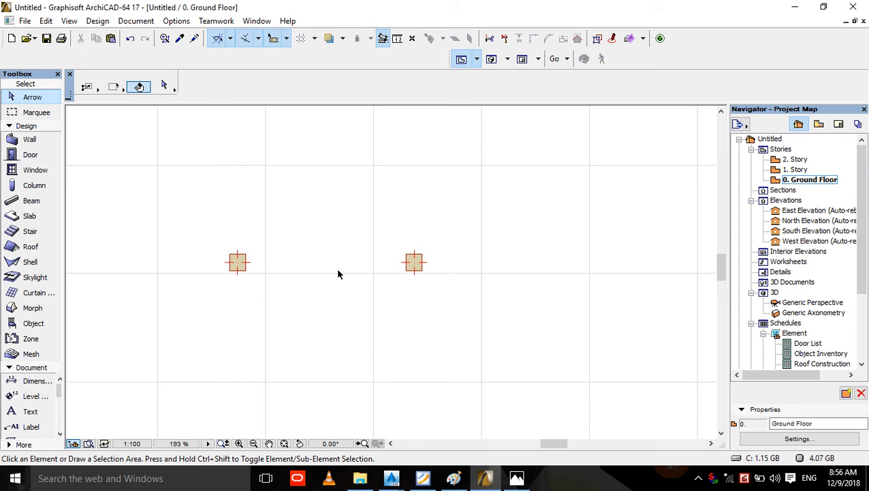
- Check both pillars in 3D, then draw a rectangular mesh on the ground floor plan behind them, starting from the original pillar's outer rear corner
{"action": "key", "text": "F3"}
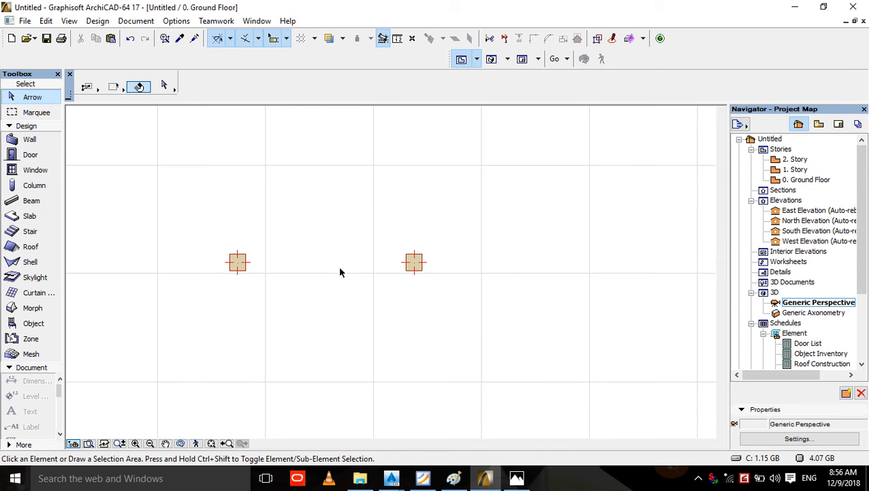
{"action": "key", "text": "F2"}
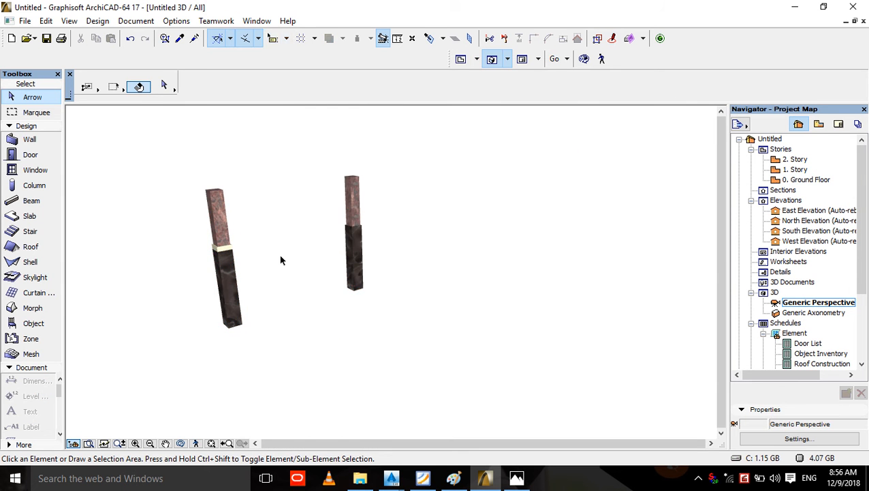
{"action": "left_click", "coordinate": [48, 353]}
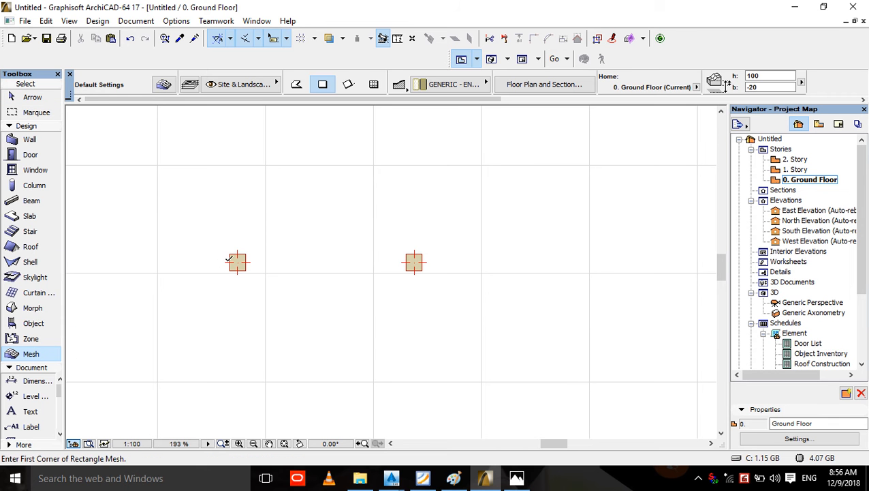
{"action": "left_click", "coordinate": [229, 254]}
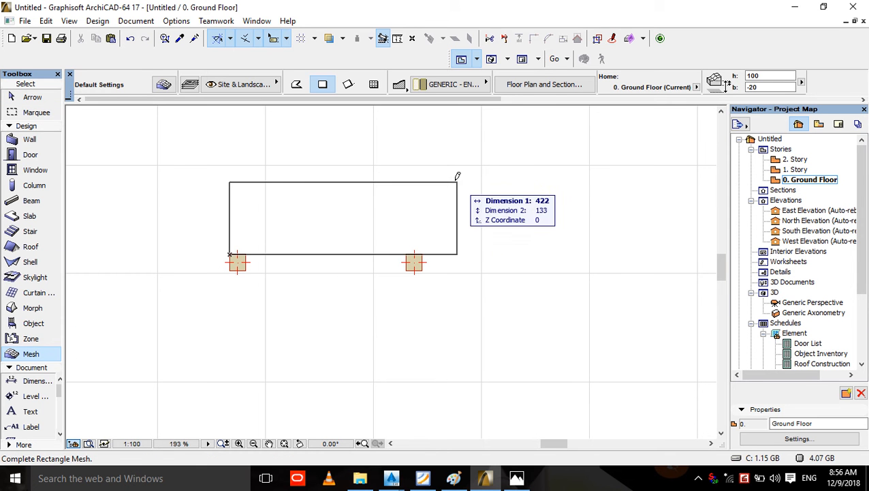
{"action": "left_click", "coordinate": [506, 158]}
- Select the mesh and offset its outline outward on all sides until it extends well past both pillars
{"action": "left_click", "coordinate": [451, 201], "text": "shift"}
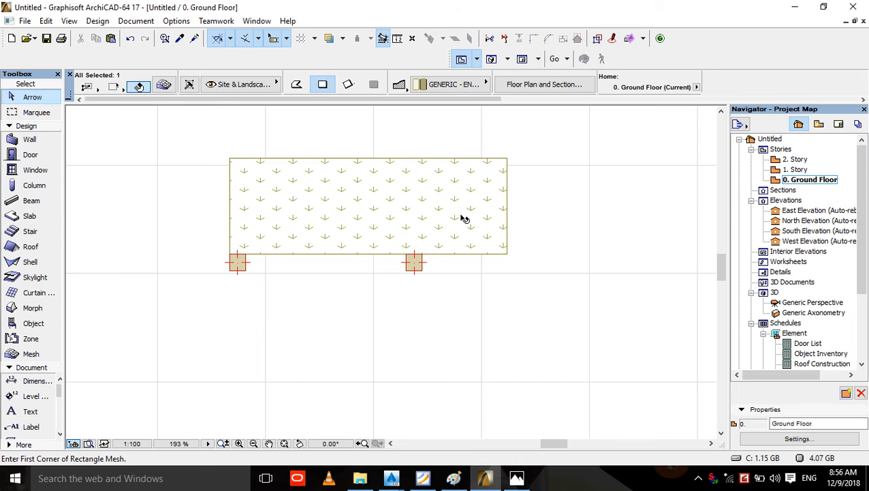
{"action": "left_click", "coordinate": [230, 255]}
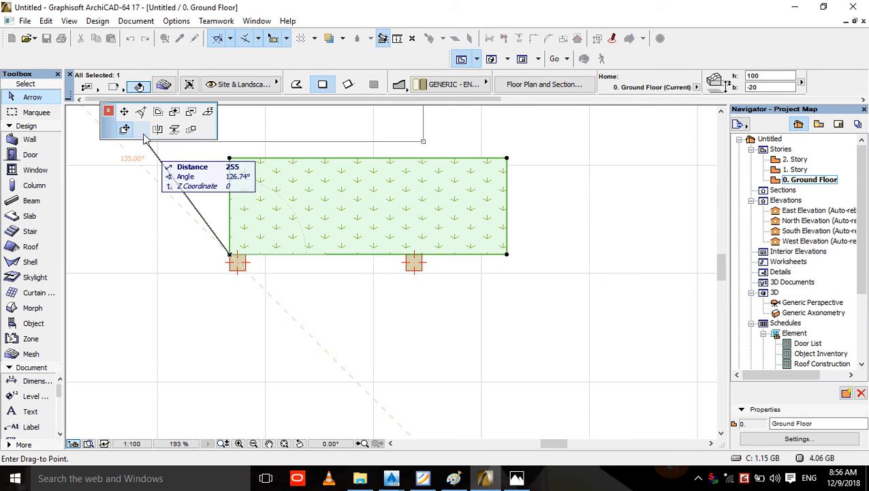
{"action": "left_click", "coordinate": [124, 111]}
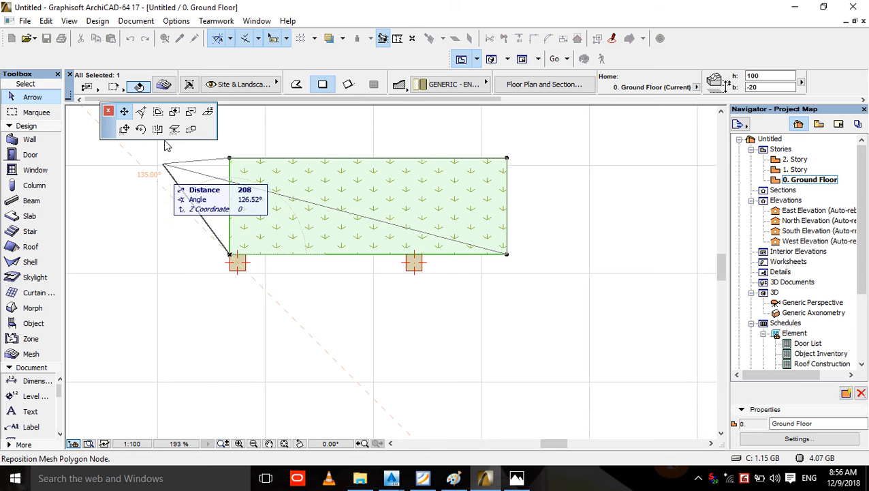
{"action": "left_click", "coordinate": [157, 111]}
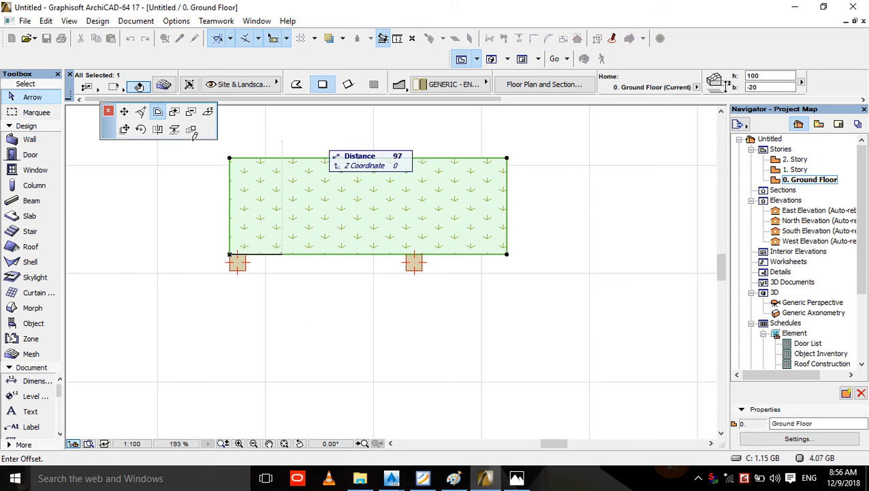
{"action": "left_click", "coordinate": [141, 194]}
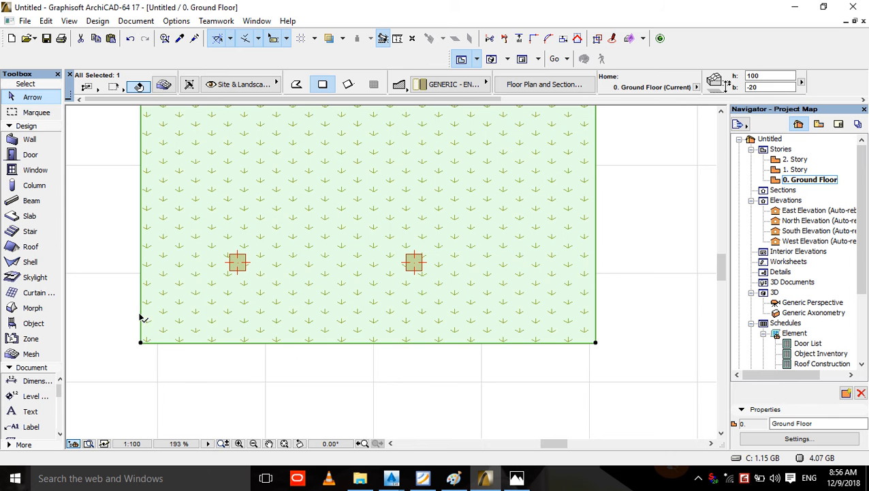
- Move the enlarged mesh back so its front edge lines up with the rear faces of the two pillars
{"action": "left_click", "coordinate": [141, 318]}
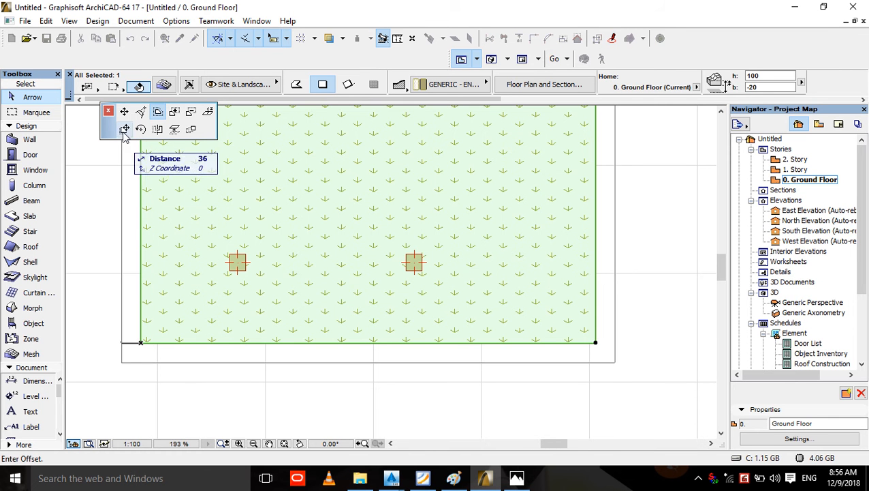
{"action": "left_click", "coordinate": [124, 111]}
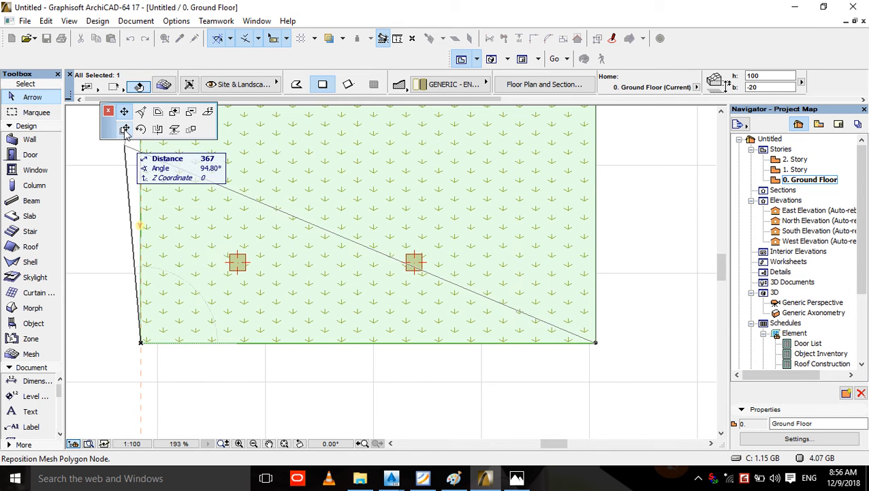
{"action": "left_click", "coordinate": [124, 129]}
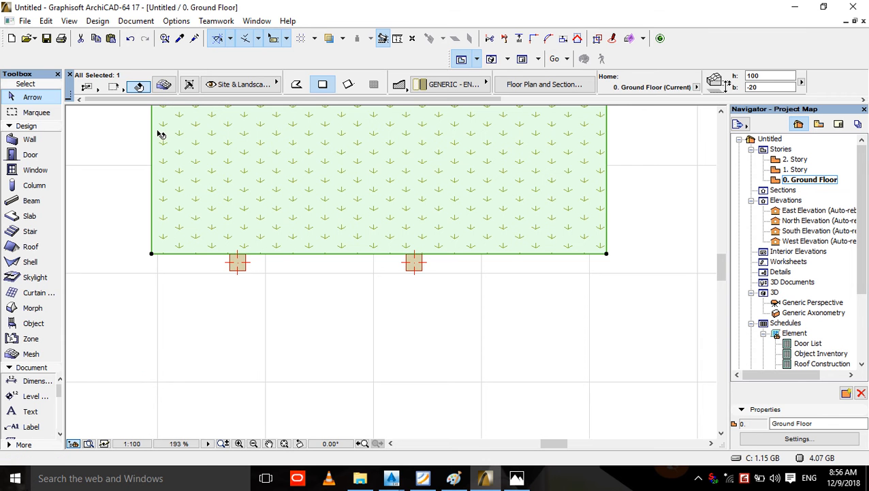
- Select the mesh in the 3D view and choose Tile White 30x30 as its top surface override
{"action": "key", "text": "F3"}
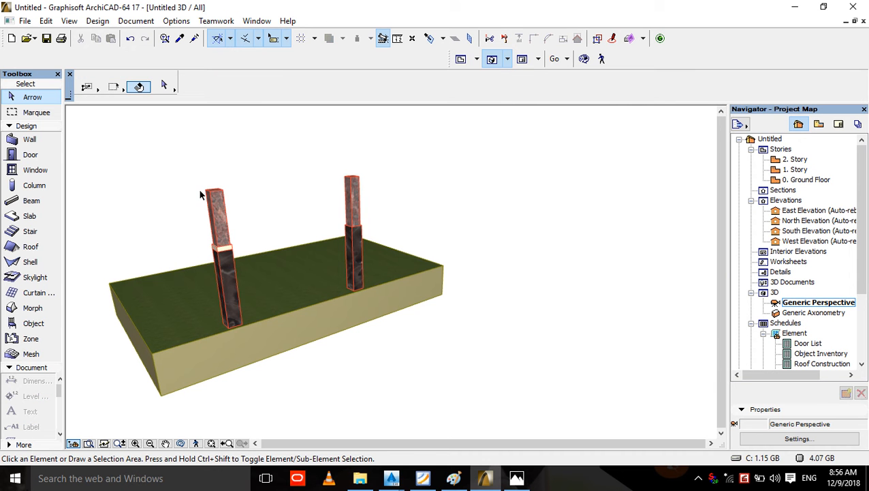
{"action": "scroll", "coordinate": [314, 353], "scroll_direction": "up", "scroll_amount": 1}
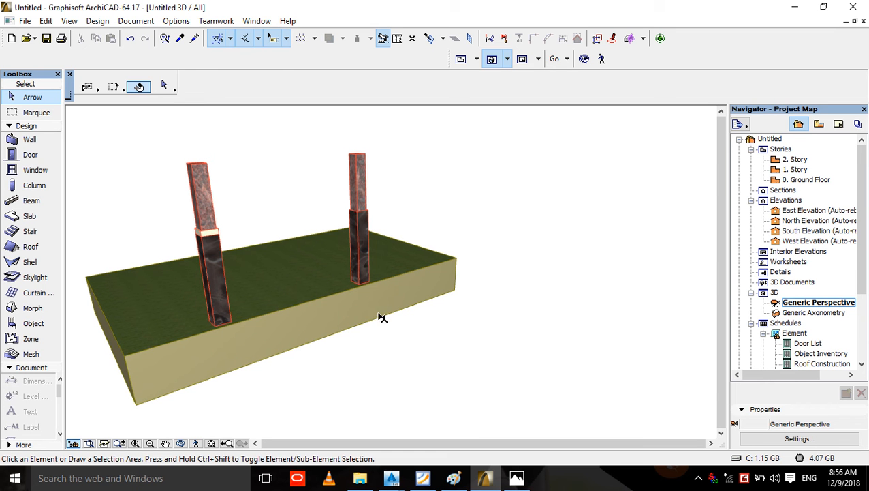
{"action": "left_click", "coordinate": [298, 294]}
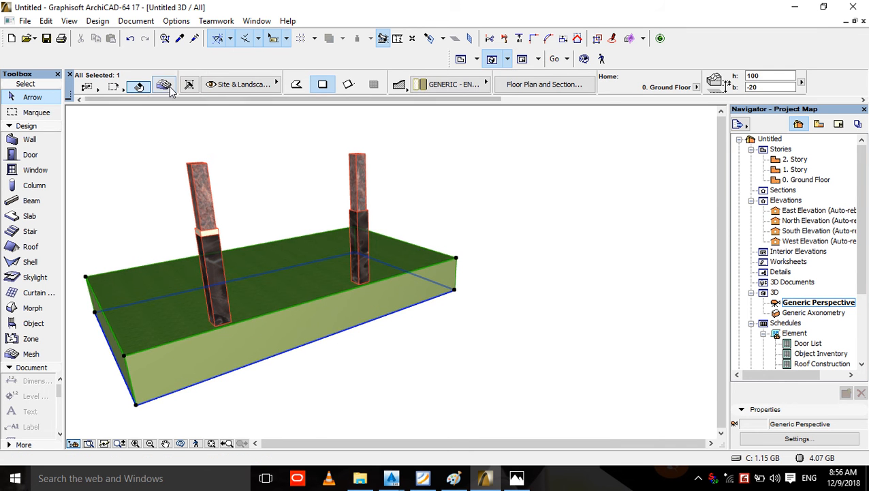
{"action": "key", "text": "ctrl+t"}
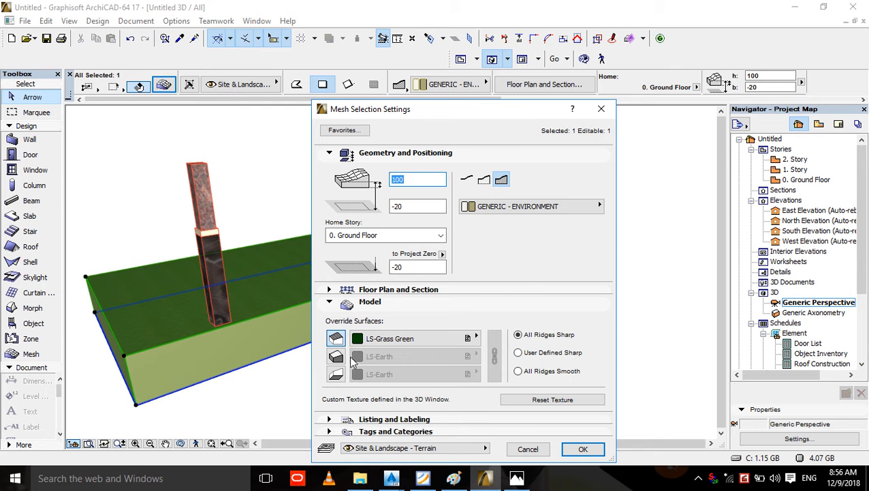
{"action": "left_click", "coordinate": [374, 342]}
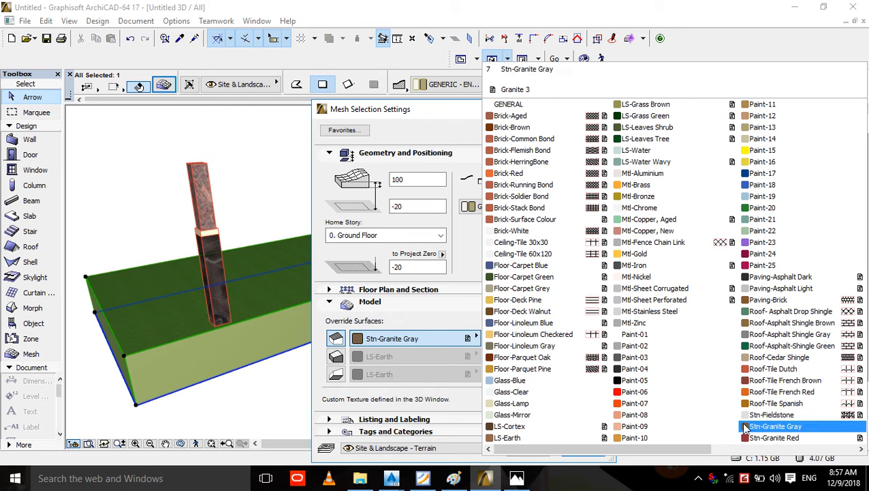
{"action": "left_click_drag", "start_coordinate": [700, 448], "coordinate": [818, 426]}
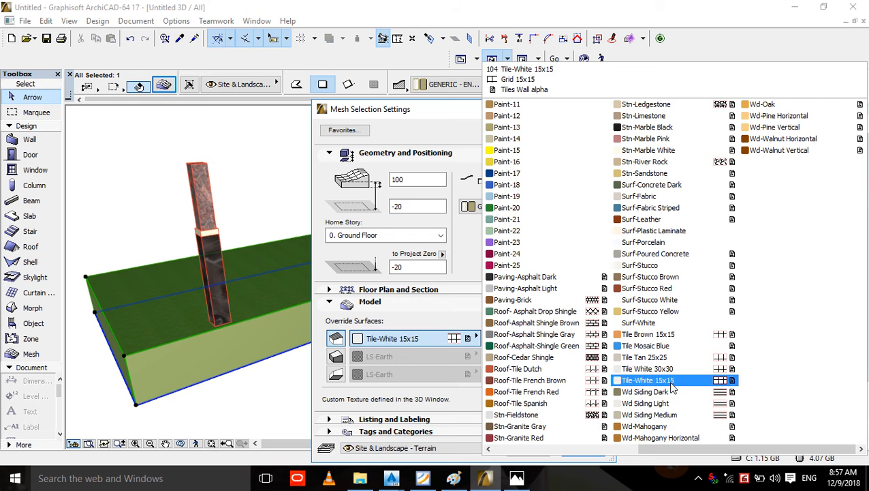
{"action": "left_click", "coordinate": [650, 369]}
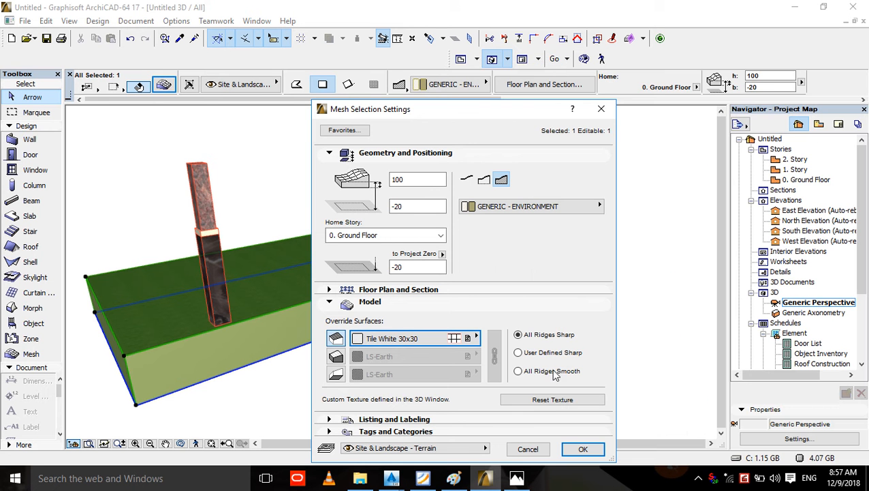
- Set the mesh height to 40 and its base elevation to 0, apply the settings and inspect the tiled surface in 3D
{"action": "left_click", "coordinate": [414, 179]}
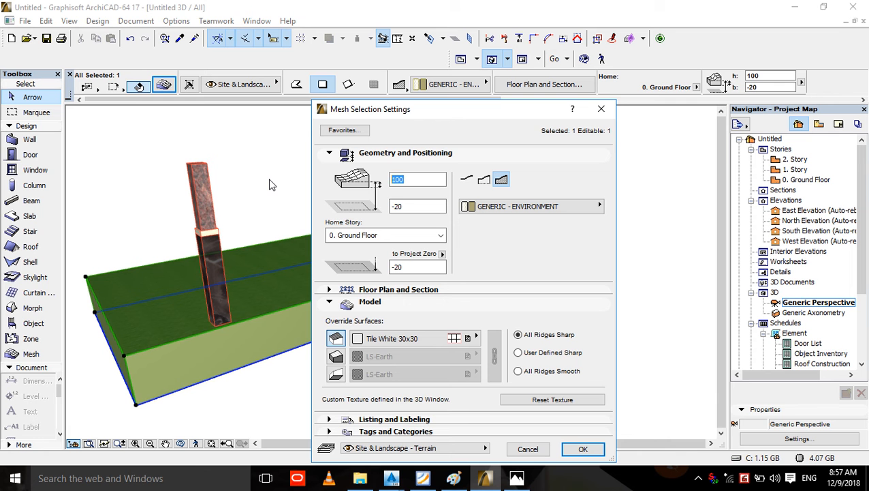
{"action": "type", "text": "40"}
{"action": "key", "text": "Tab"}
{"action": "type", "text": "0"}
{"action": "left_click", "coordinate": [584, 449]}
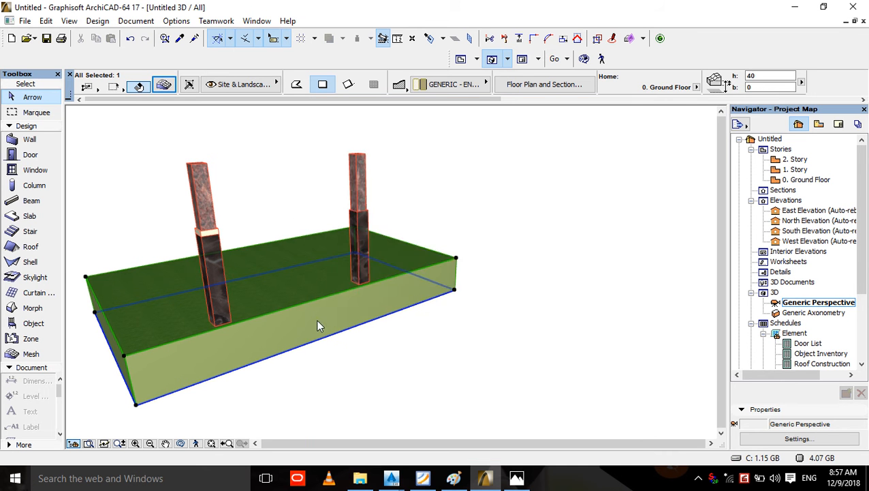
{"action": "scroll", "coordinate": [316, 315], "scroll_direction": "up", "scroll_amount": 5}
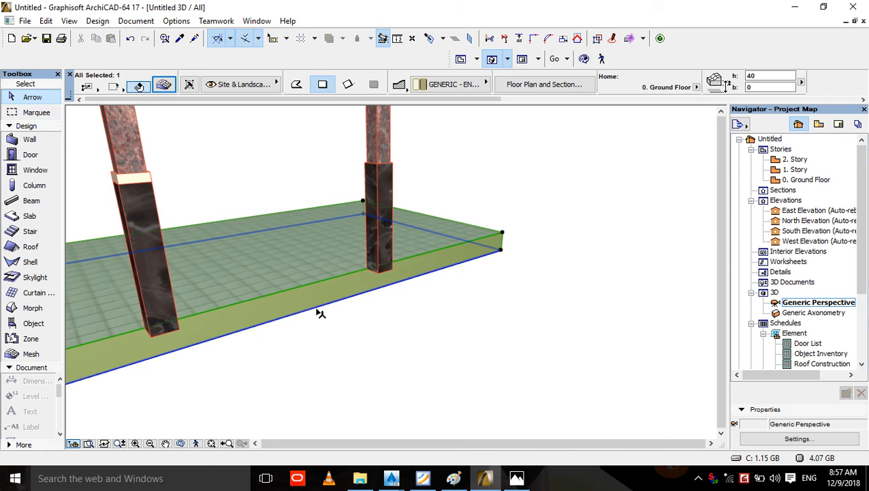
- Move the mesh forward on the ground floor plan until its front edge meets the pillars' front faces, and check it in 3D
{"action": "key", "text": "F2"}
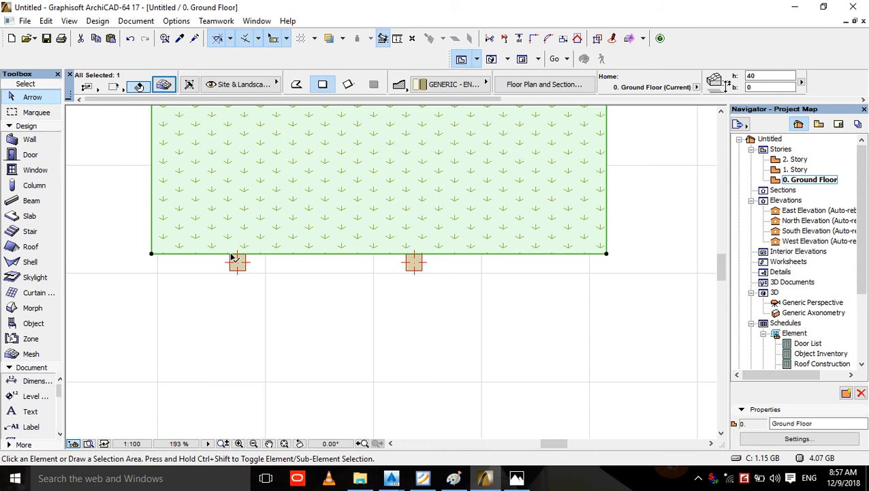
{"action": "left_click", "coordinate": [262, 261]}
{"action": "left_click", "coordinate": [233, 242]}
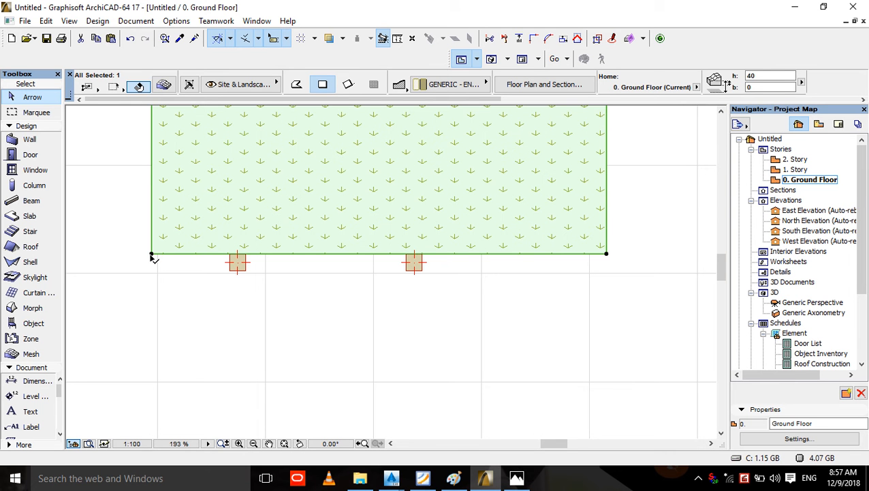
{"action": "left_click", "coordinate": [151, 257]}
{"action": "left_click", "coordinate": [151, 271]}
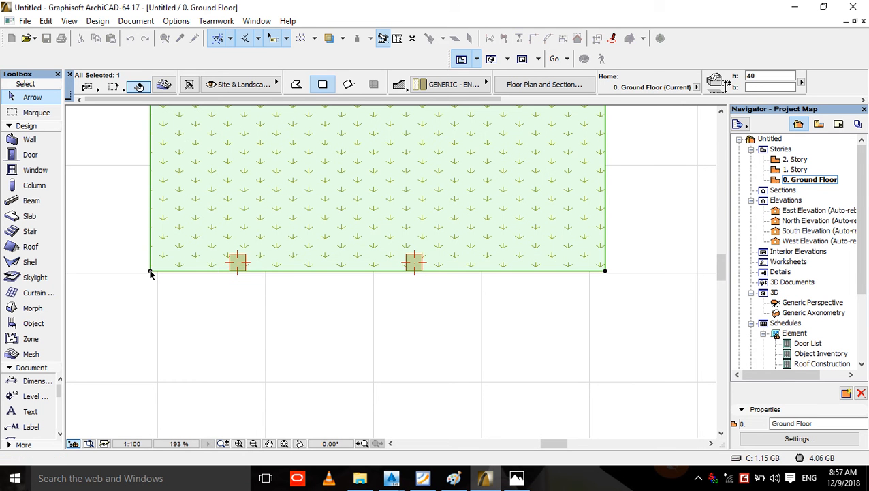
{"action": "key", "text": "F3"}
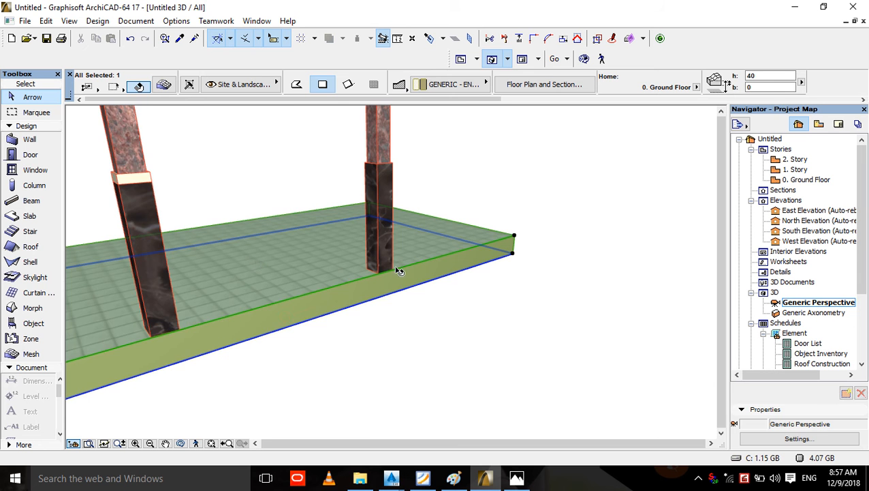
- Drag a copy of the mesh forward on the ground floor plan until it adjoins the original's front edge, and show it in 3D
{"action": "key", "text": "F2"}
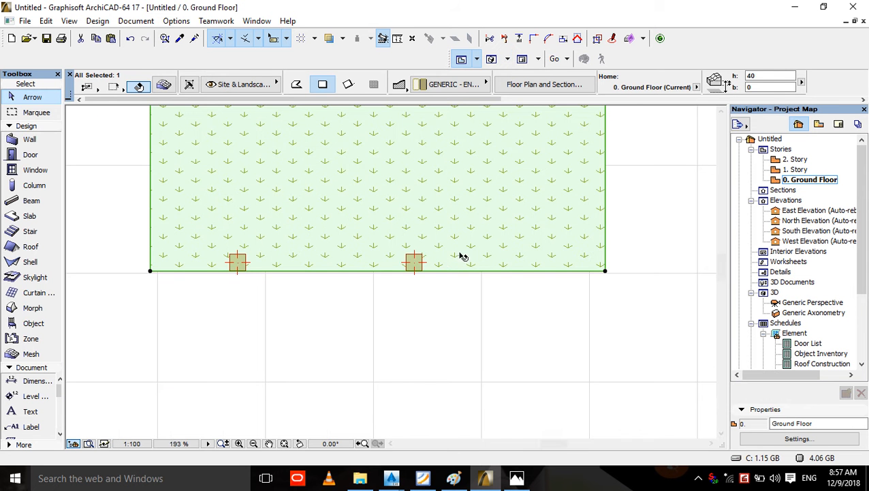
{"action": "scroll", "coordinate": [477, 287], "scroll_direction": "down", "scroll_amount": 4}
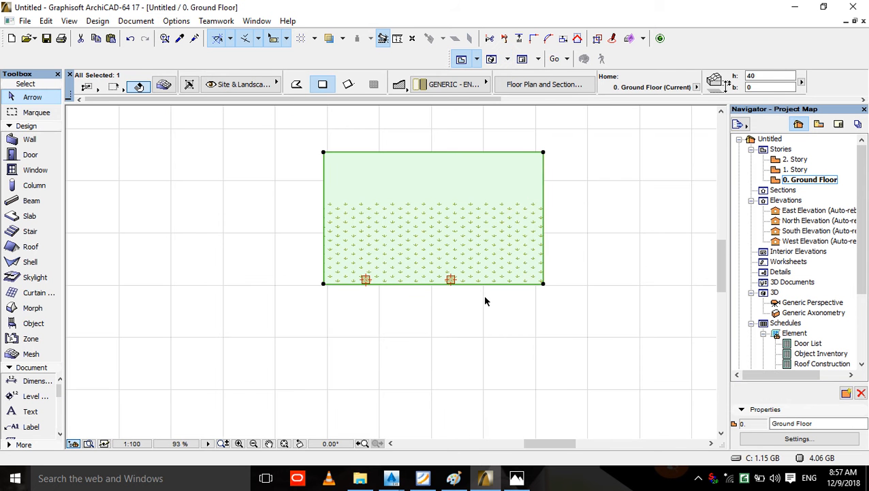
{"action": "right_click", "coordinate": [543, 154]}
{"action": "mouse_move", "coordinate": [656, 297]}
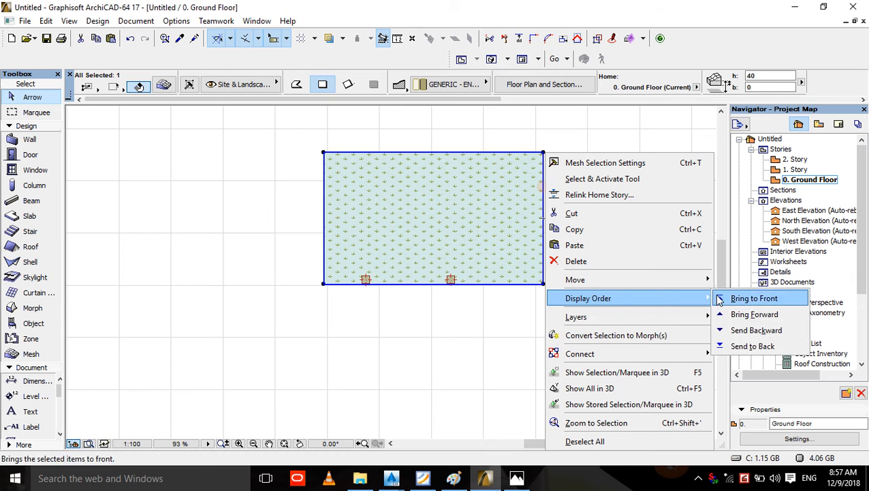
{"action": "mouse_move", "coordinate": [681, 279]}
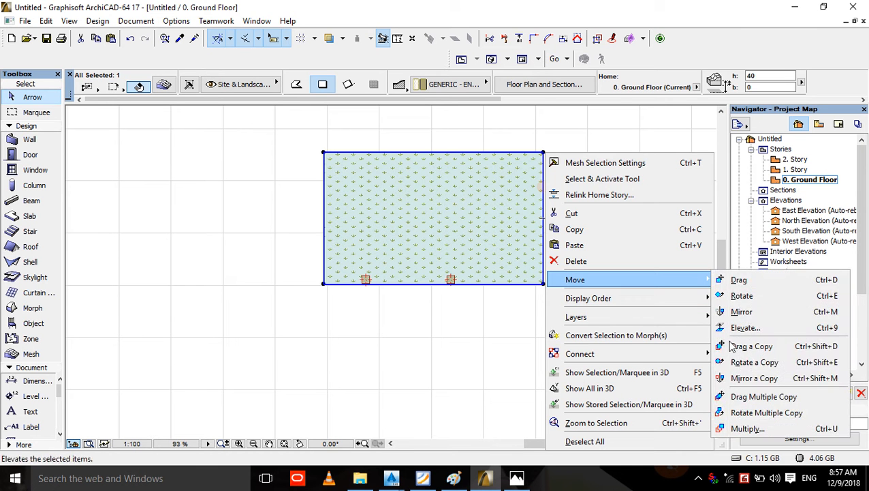
{"action": "left_click", "coordinate": [743, 346]}
{"action": "left_click", "coordinate": [545, 238]}
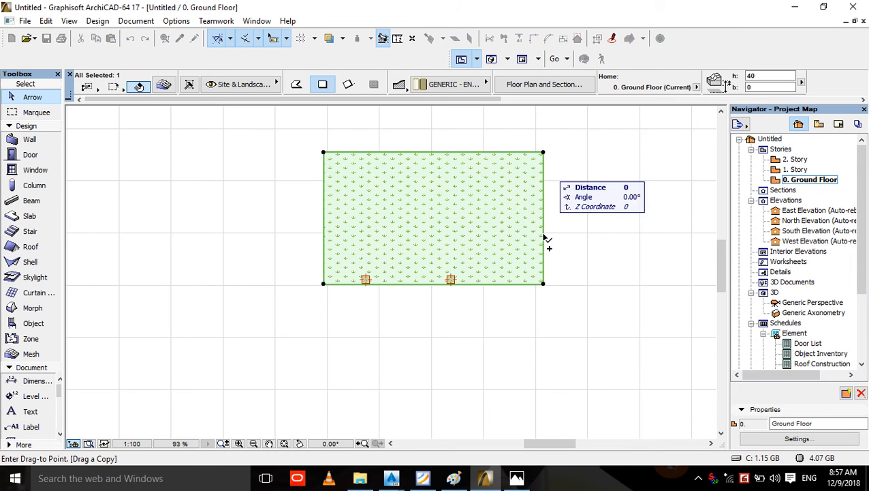
{"action": "left_click", "coordinate": [543, 284]}
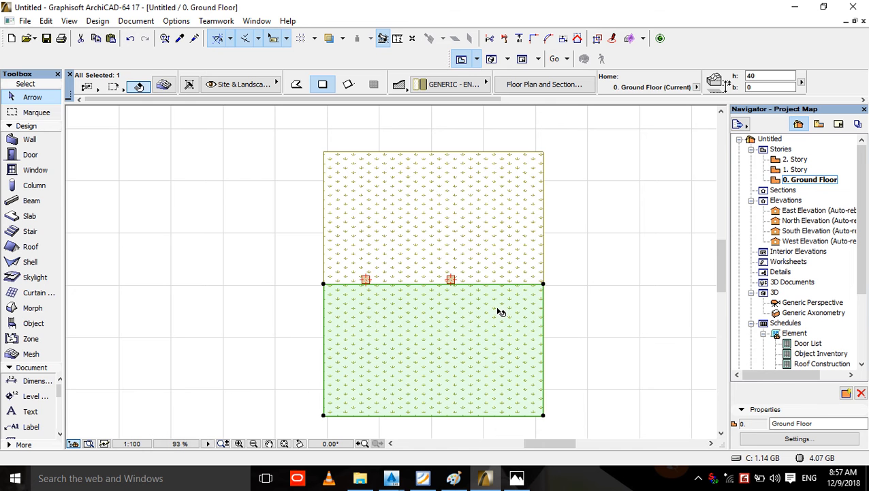
{"action": "key", "text": "F3"}
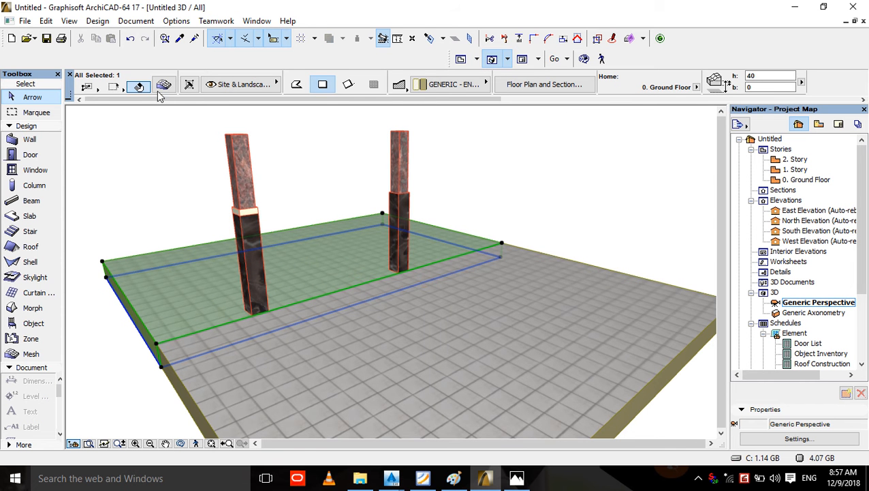
- Try a height of 10 and a base elevation of -40 on the original rear mesh, and undo the change
{"action": "left_click", "coordinate": [161, 90]}
{"action": "key", "text": "ctrl+t"}
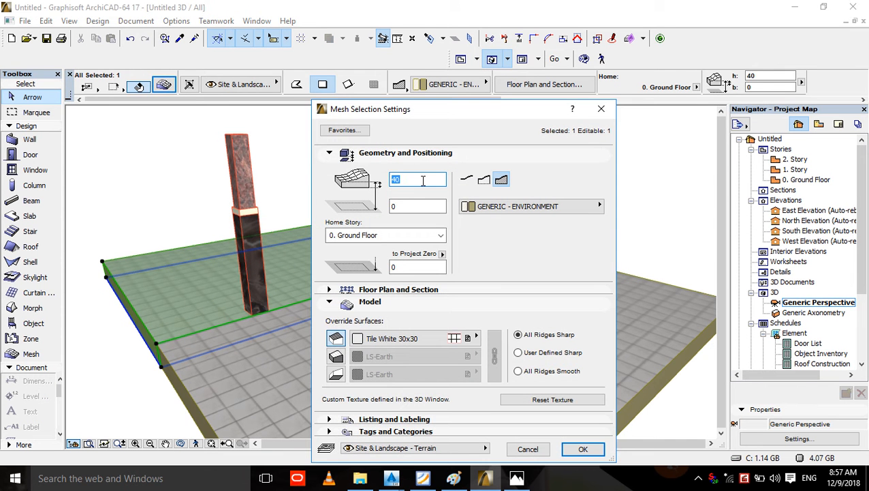
{"action": "type", "text": "10"}
{"action": "left_click", "coordinate": [413, 202]}
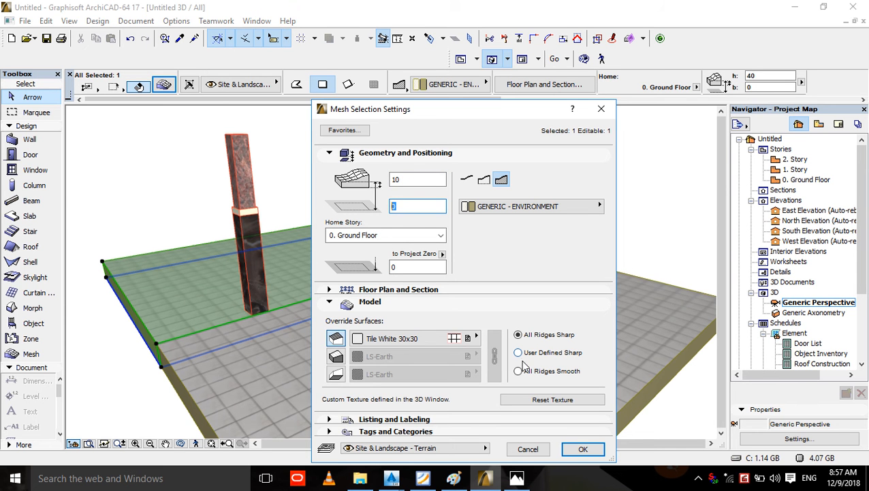
{"action": "key", "text": "BackSpace"}
{"action": "type", "text": "-40"}
{"action": "left_click_drag", "start_coordinate": [434, 205], "coordinate": [142, 203]}
{"action": "type", "text": "-40"}
{"action": "left_click", "coordinate": [592, 449]}
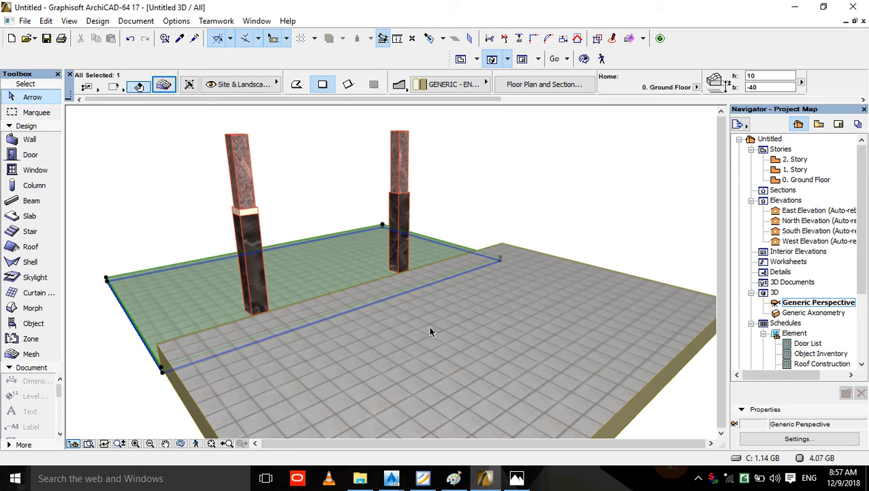
{"action": "key", "text": "ctrl+z"}
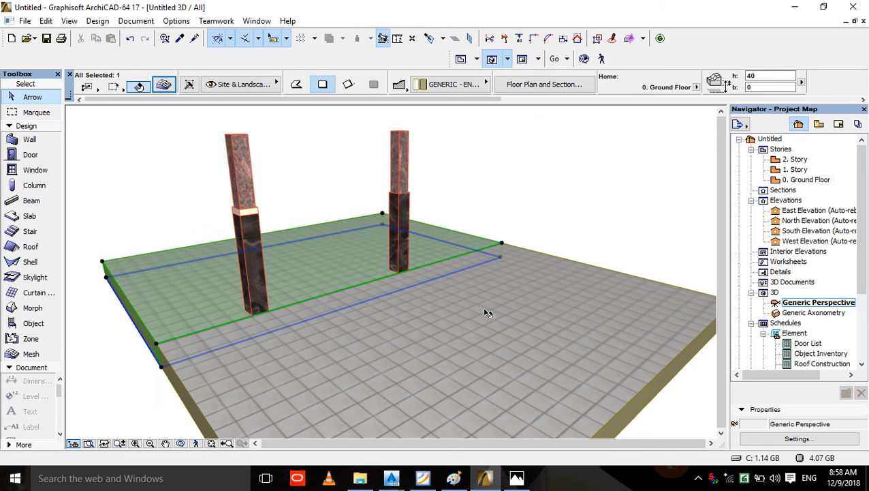
- Select the copied front mesh and choose LS-Earth as its top surface override
{"action": "left_click", "coordinate": [487, 312]}
{"action": "left_click", "coordinate": [173, 83]}
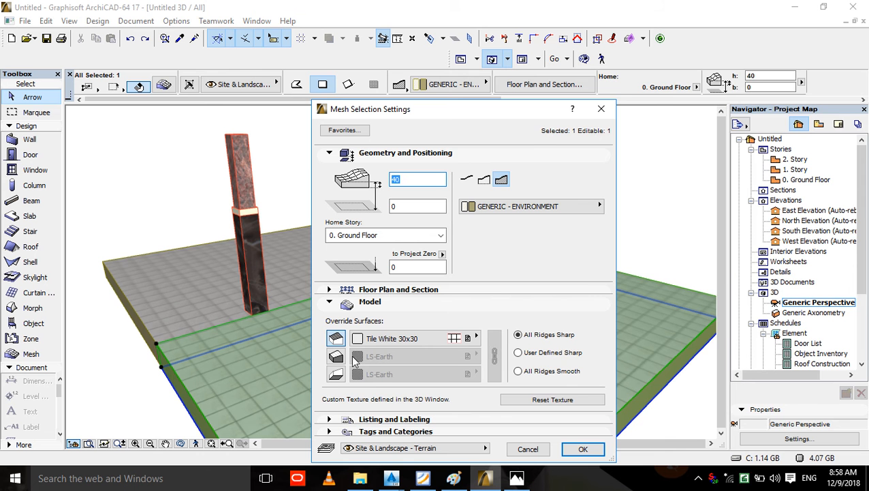
{"action": "left_click", "coordinate": [425, 334]}
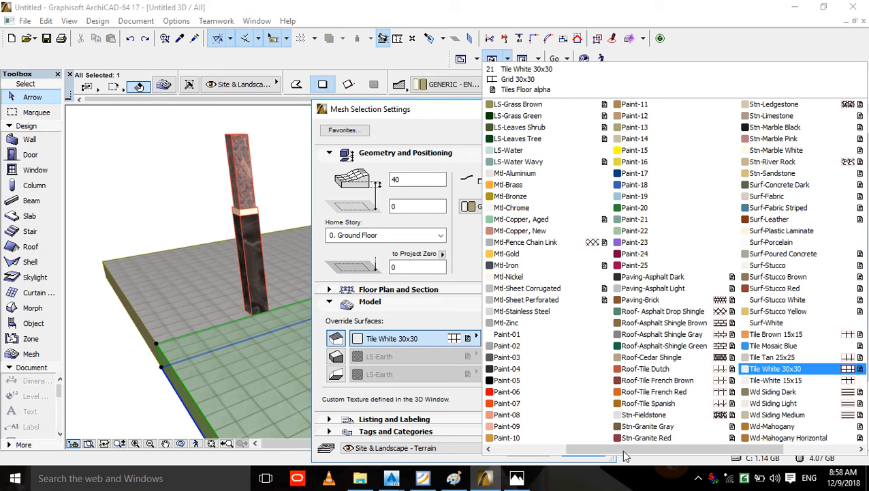
{"action": "left_click_drag", "start_coordinate": [623, 449], "coordinate": [527, 450]}
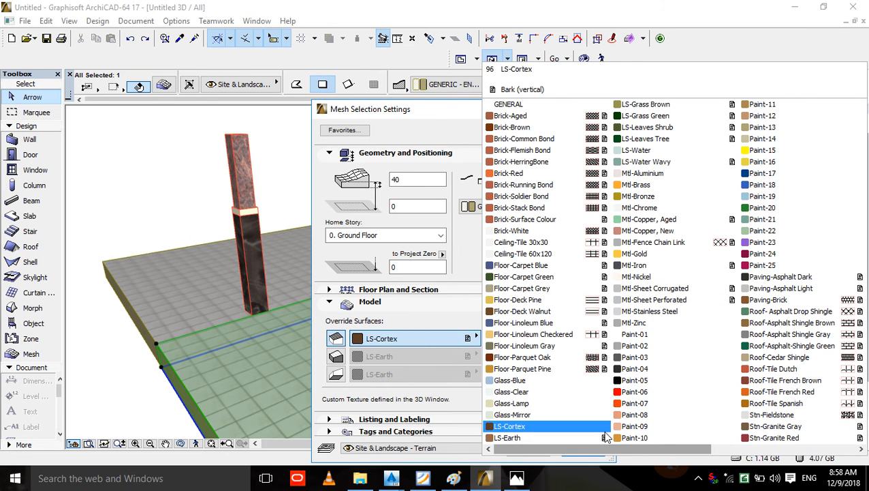
{"action": "left_click", "coordinate": [522, 437]}
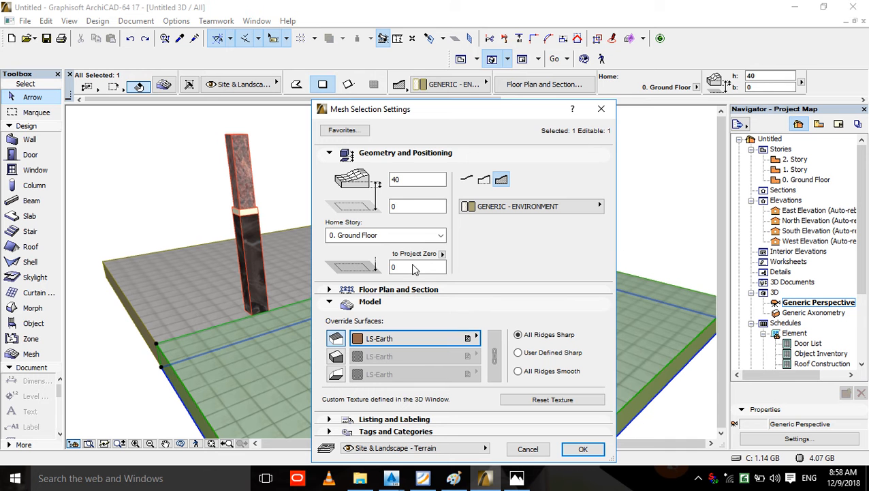
- Set the front mesh's height to 10 and base elevation to -40, apply the settings and inspect the level drop in 3D
{"action": "double_click", "coordinate": [415, 179]}
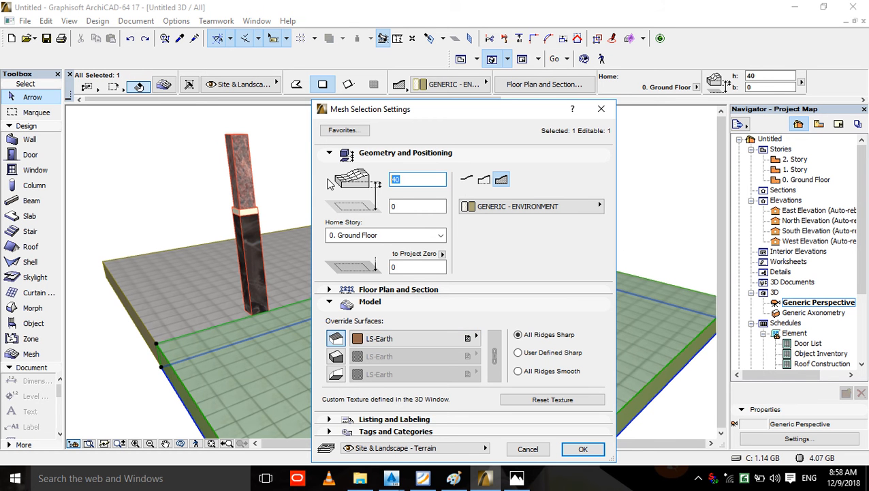
{"action": "type", "text": "10"}
{"action": "key", "text": "Tab"}
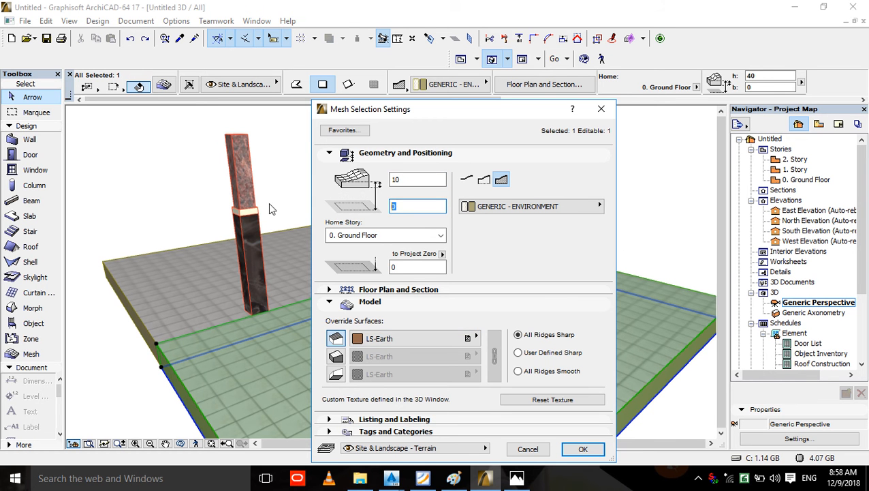
{"action": "type", "text": "-40"}
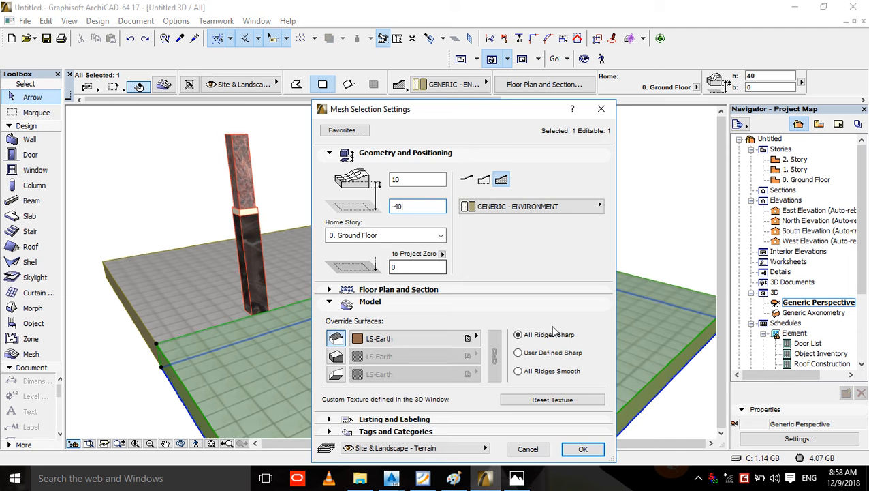
{"action": "left_click", "coordinate": [582, 448]}
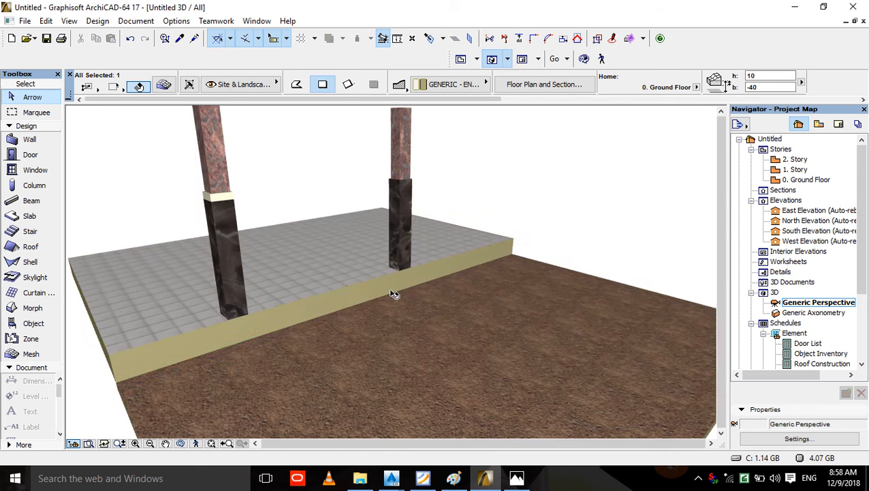
{"action": "scroll", "coordinate": [394, 308], "scroll_direction": "up", "scroll_amount": 2}
{"action": "scroll", "coordinate": [448, 309], "scroll_direction": "down", "scroll_amount": 1}
{"action": "scroll", "coordinate": [340, 375], "scroll_direction": "up", "scroll_amount": 3}
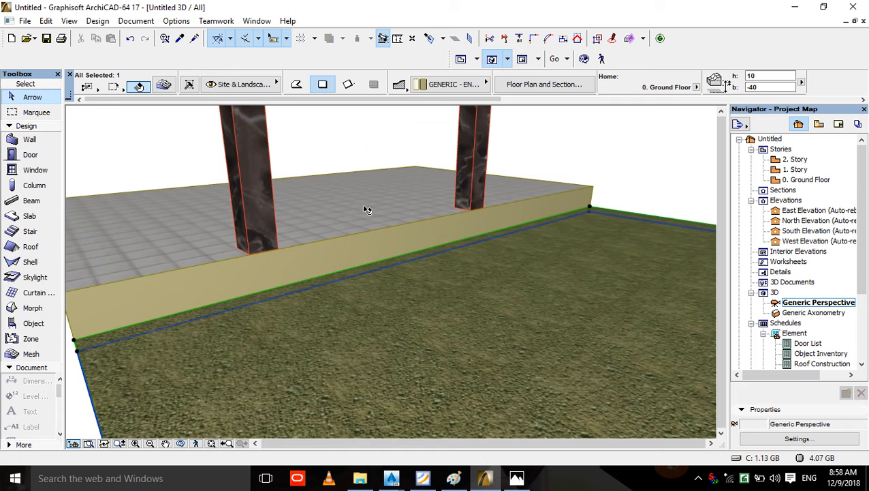
{"action": "scroll", "coordinate": [367, 218], "scroll_direction": "down", "scroll_amount": 2}
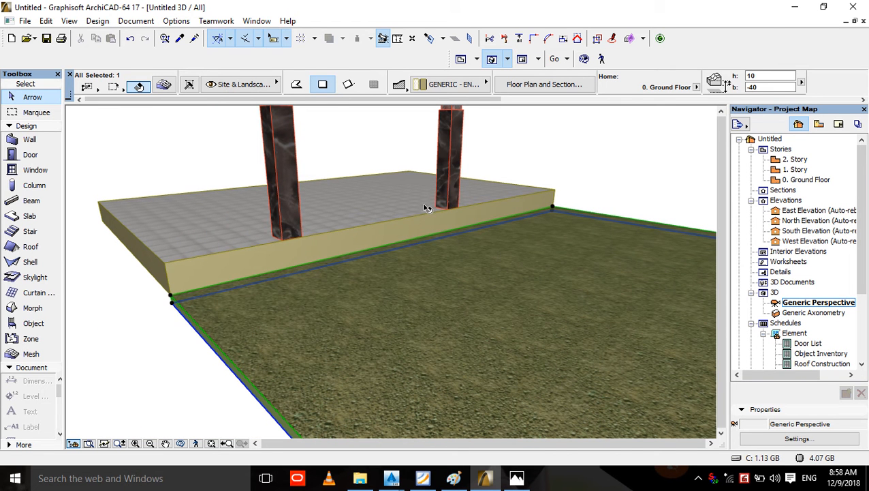
{"action": "scroll", "coordinate": [419, 210], "scroll_direction": "up", "scroll_amount": 3}
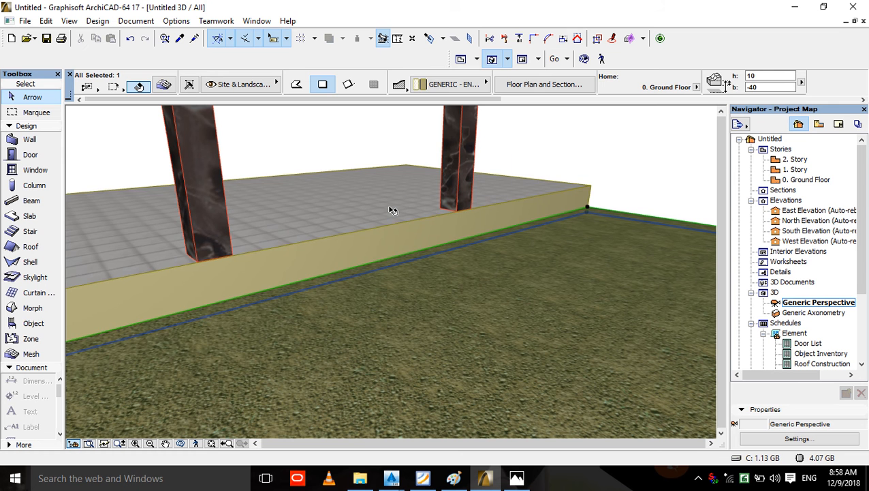
{"action": "key", "text": "Escape"}
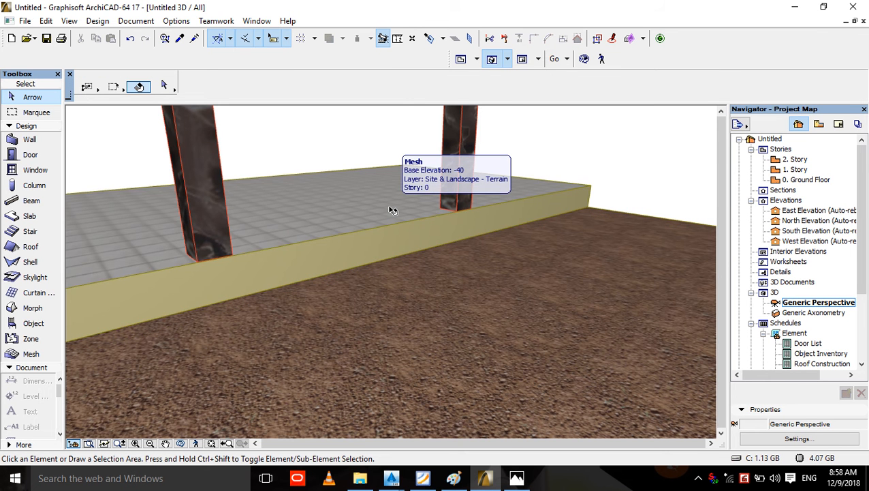
{"action": "scroll", "coordinate": [413, 216], "scroll_direction": "down", "scroll_amount": 3}
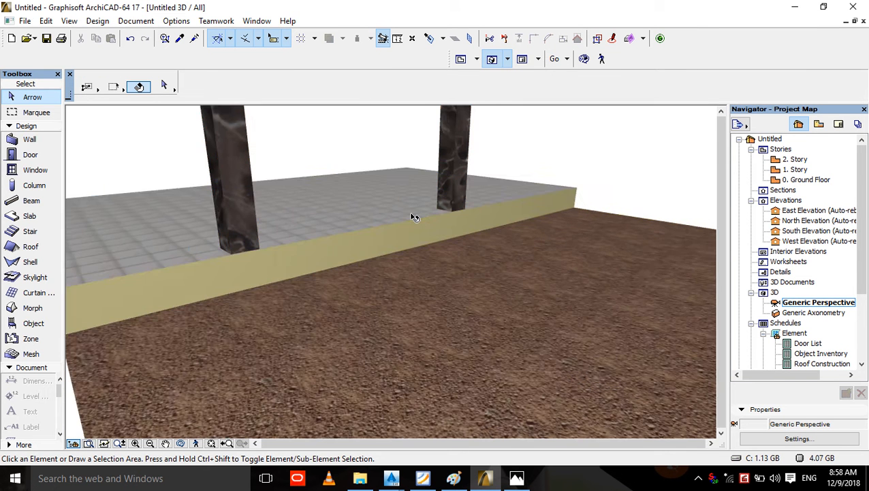
- Find the elevation markers on the ground floor plan and open the East Elevation at the junction of the two meshes
{"action": "key", "text": "F2"}
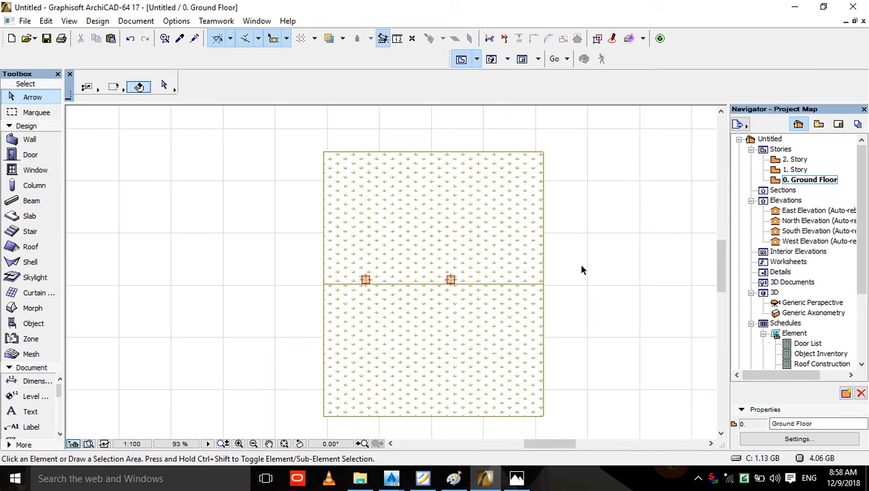
{"action": "scroll", "coordinate": [581, 270], "scroll_direction": "down", "scroll_amount": 3}
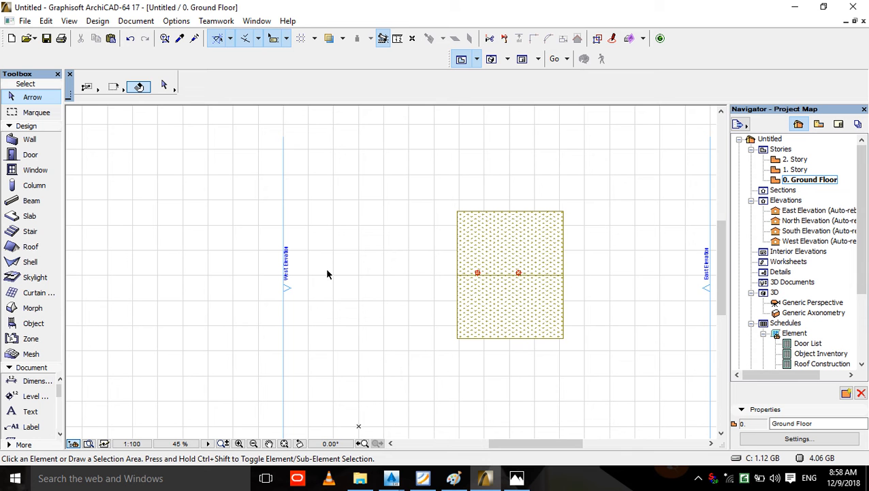
{"action": "scroll", "coordinate": [305, 273], "scroll_direction": "up", "scroll_amount": 2}
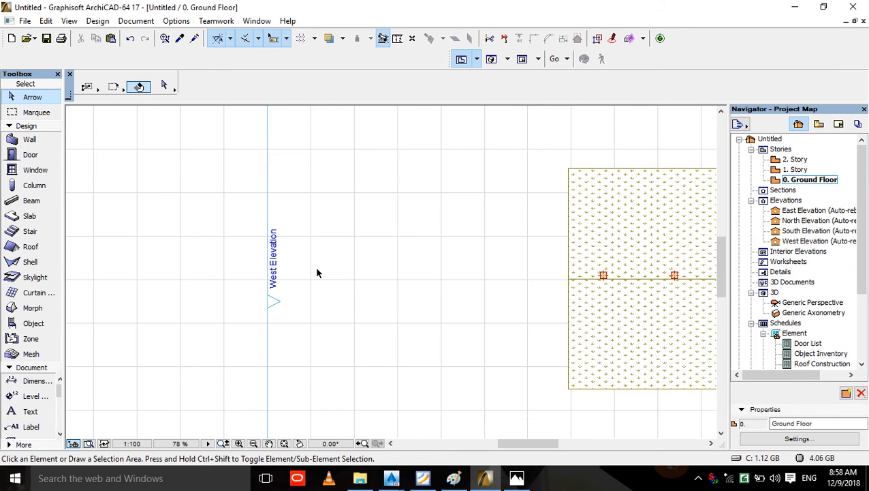
{"action": "middle_click_drag", "start_coordinate": [507, 291], "coordinate": [105, 292]}
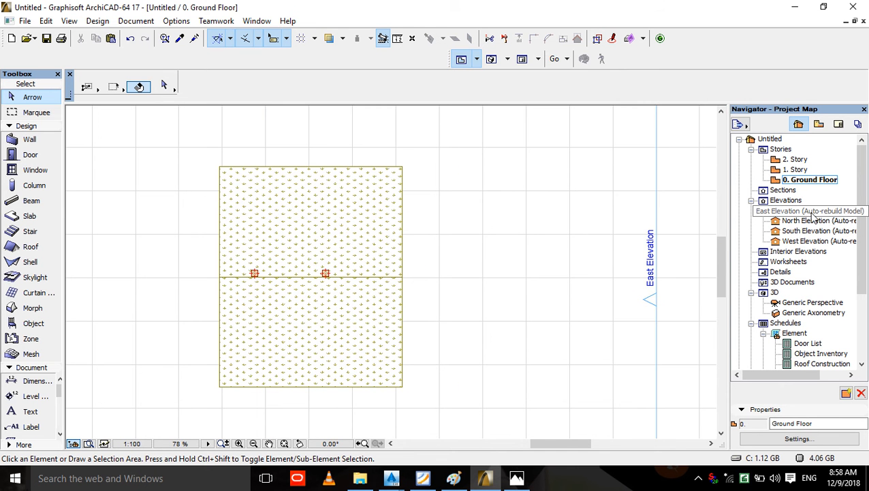
{"action": "double_click", "coordinate": [811, 210]}
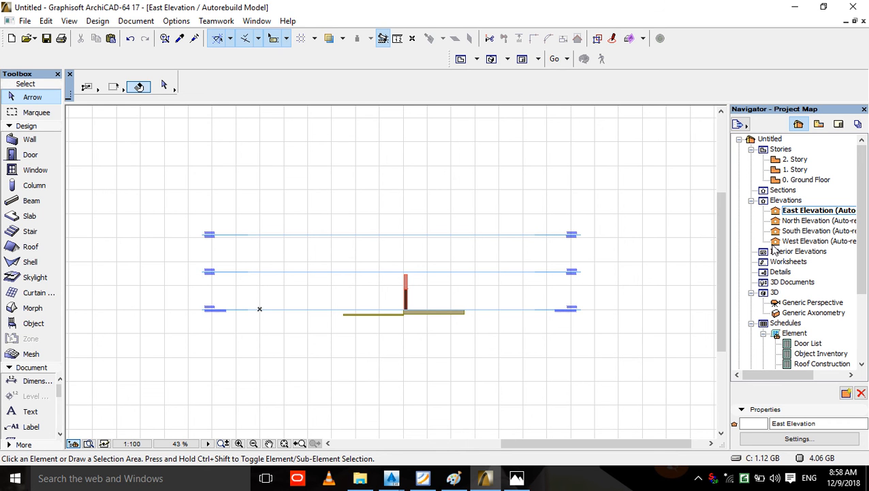
{"action": "scroll", "coordinate": [408, 310], "scroll_direction": "up", "scroll_amount": 10}
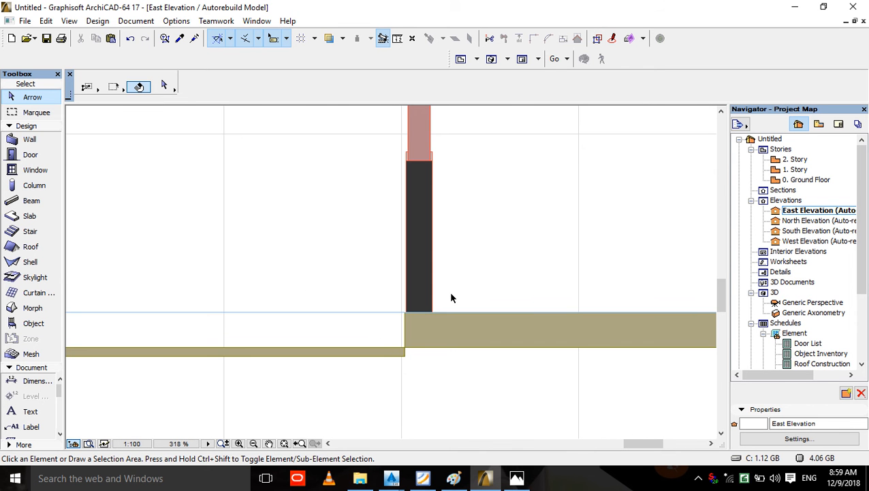
{"action": "scroll", "coordinate": [391, 307], "scroll_direction": "up", "scroll_amount": 2}
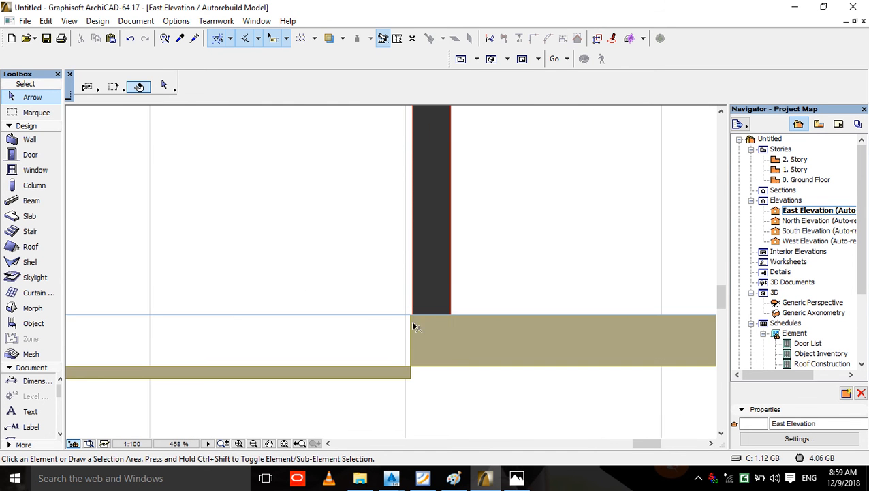
- Start a Morph polyline at the upper front corner of the raised tiled mesh in the East Elevation
{"action": "left_click", "coordinate": [41, 313]}
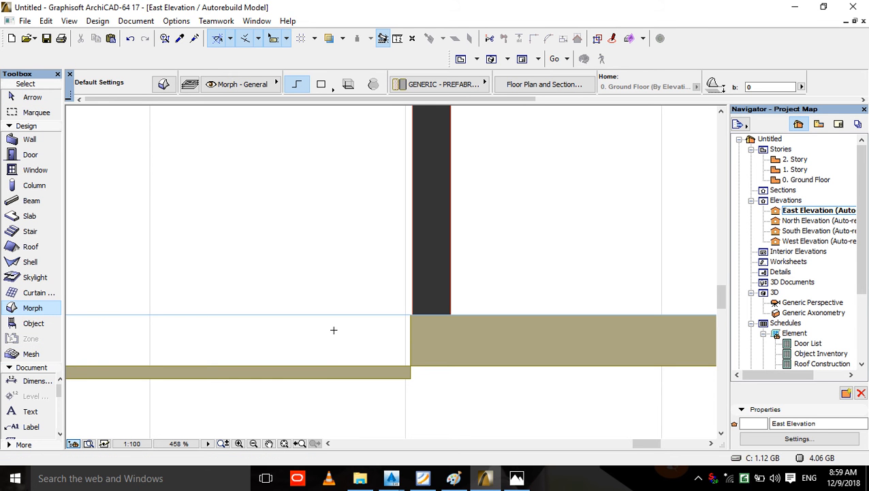
{"action": "scroll", "coordinate": [374, 325], "scroll_direction": "up", "scroll_amount": 2}
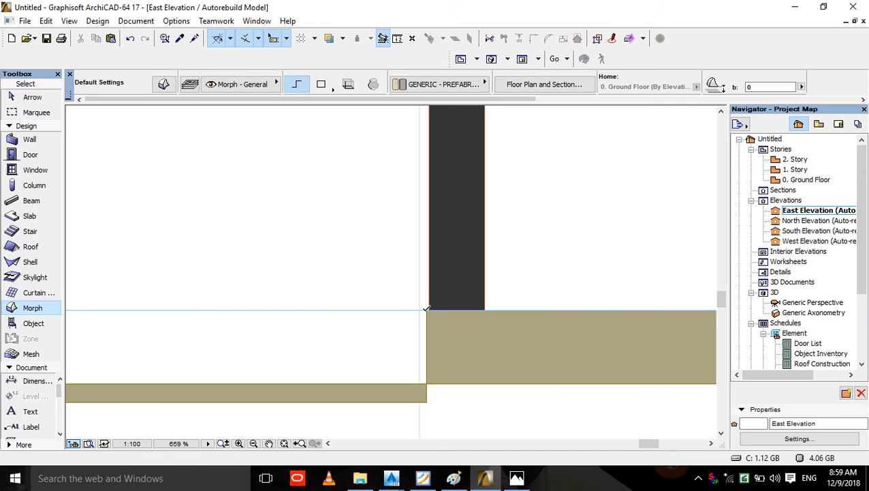
{"action": "left_click", "coordinate": [427, 309]}
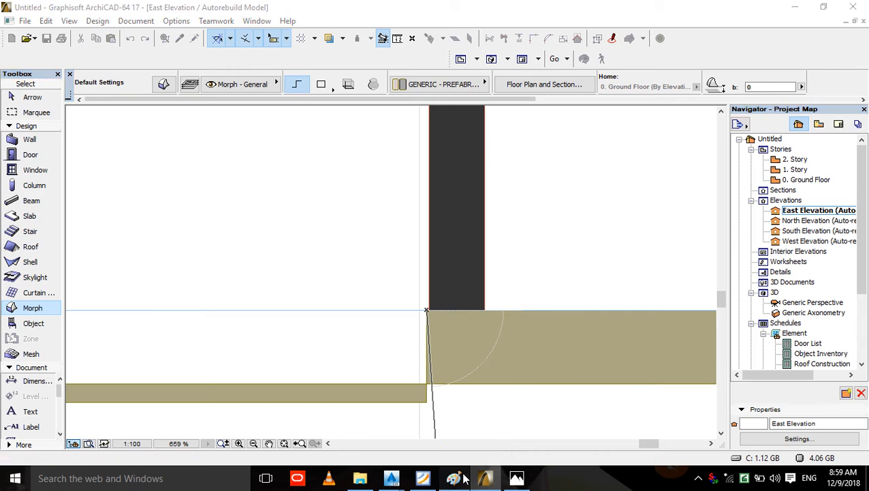
- Switch to Paint, sketch a right triangle around a handwritten 2 to illustrate the slope, and return to ArchiCAD
{"action": "left_click", "coordinate": [517, 478]}
{"action": "left_click_drag", "start_coordinate": [335, 260], "coordinate": [438, 254]}
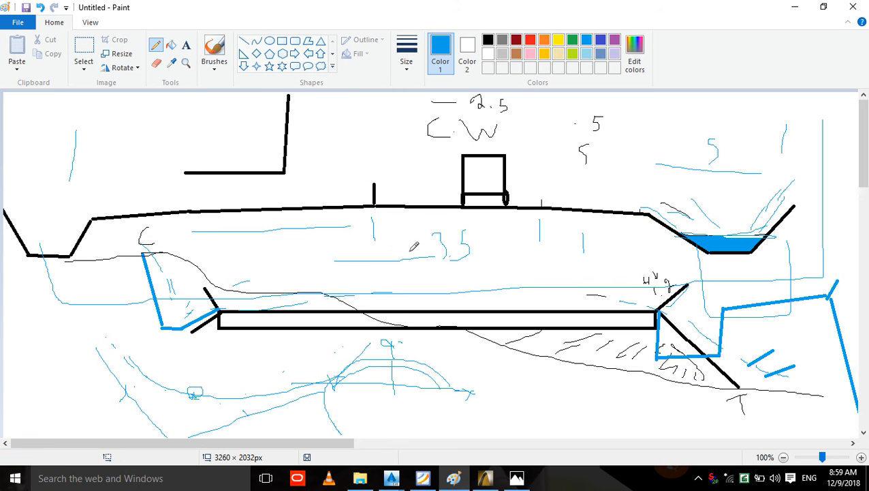
{"action": "left_click_drag", "start_coordinate": [386, 238], "coordinate": [398, 254]}
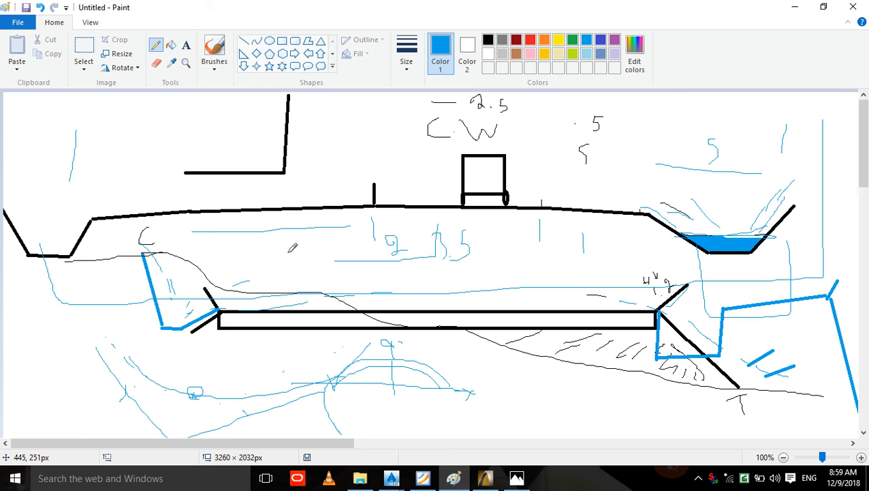
{"action": "left_click_drag", "start_coordinate": [440, 219], "coordinate": [339, 258]}
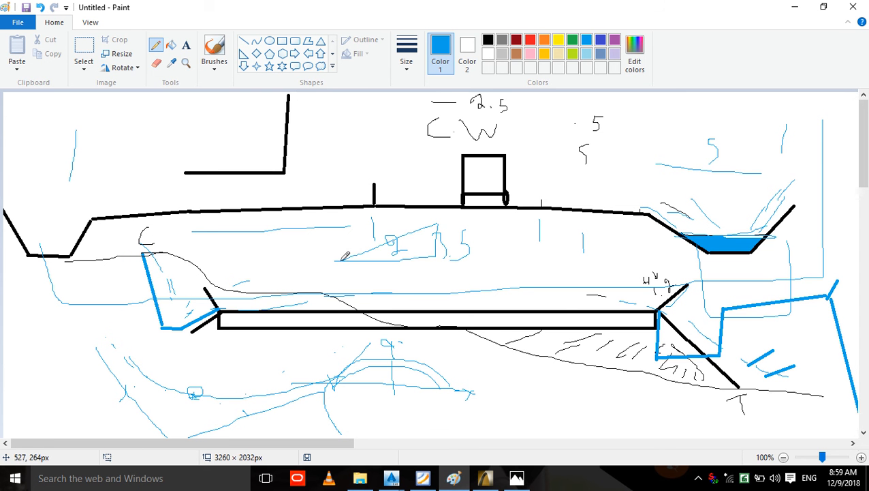
{"action": "left_click", "coordinate": [795, 7]}
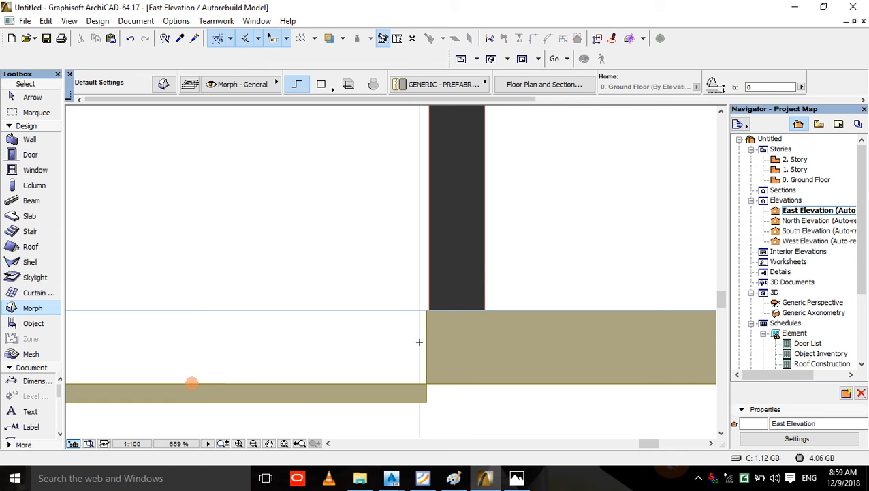
- Draw a triangular Morph ramp profile from the raised mesh's upper front corner down to the earth mesh and back to the junction
{"action": "left_click", "coordinate": [428, 309]}
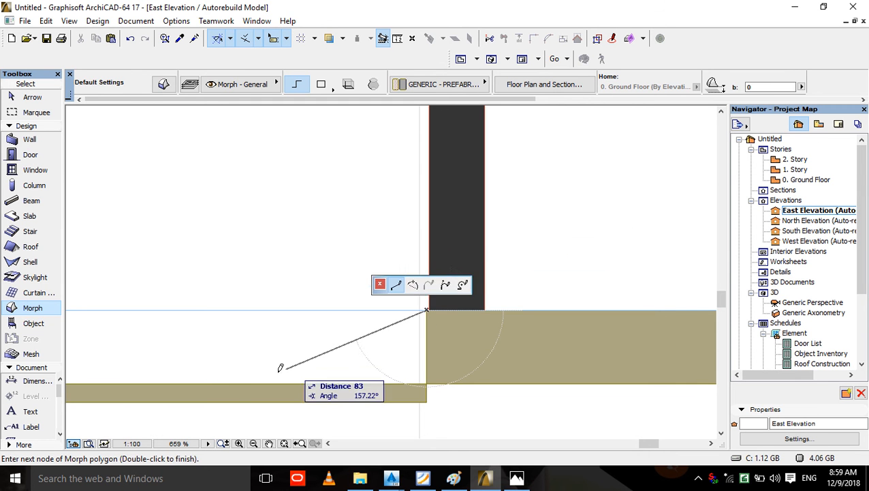
{"action": "left_click", "coordinate": [203, 382]}
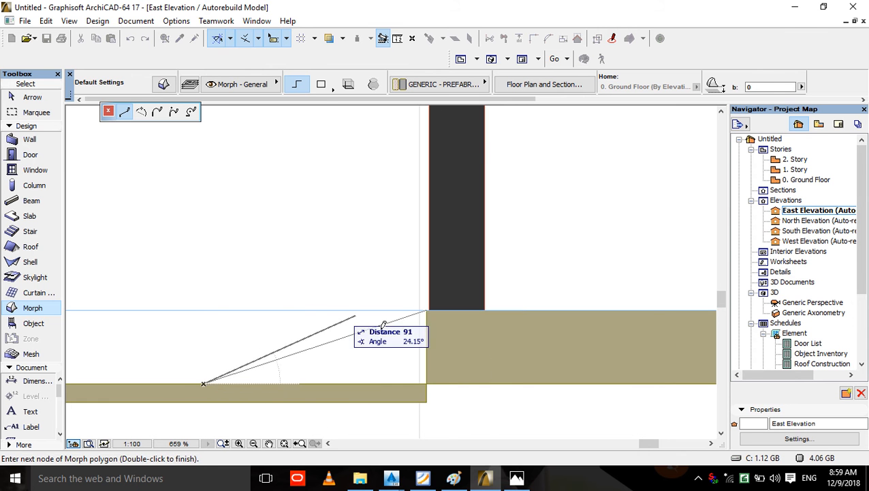
{"action": "left_click", "coordinate": [428, 309]}
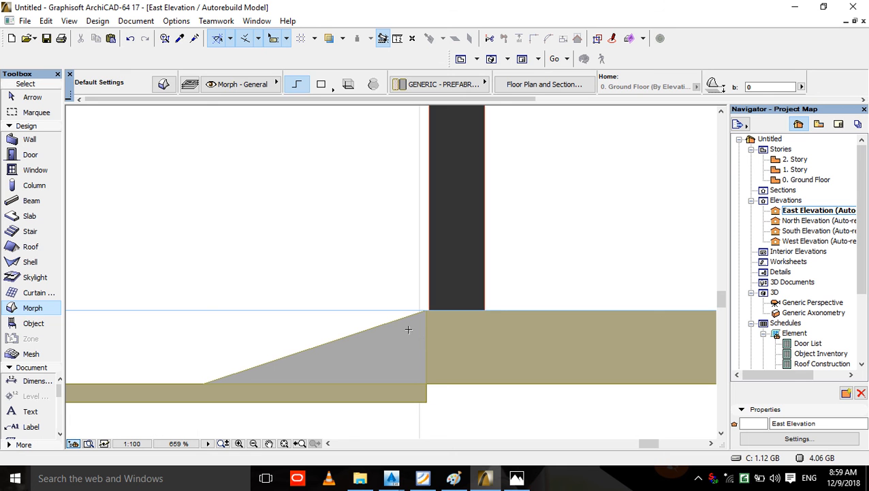
{"action": "middle_click_drag", "start_coordinate": [445, 351], "coordinate": [550, 310]}
{"action": "key", "text": "Escape"}
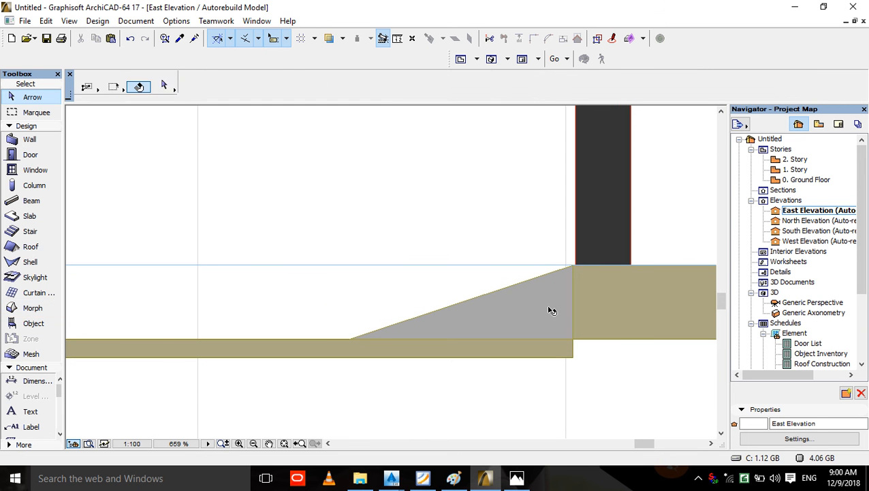
- Move the triangular ramp profile along the earth mesh's surface, clear of the raised platform
{"action": "left_click", "coordinate": [554, 319]}
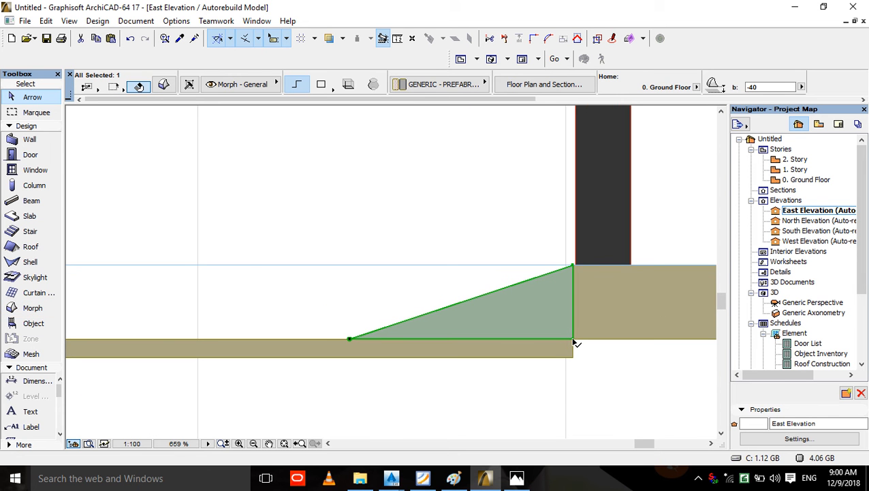
{"action": "left_click", "coordinate": [573, 339]}
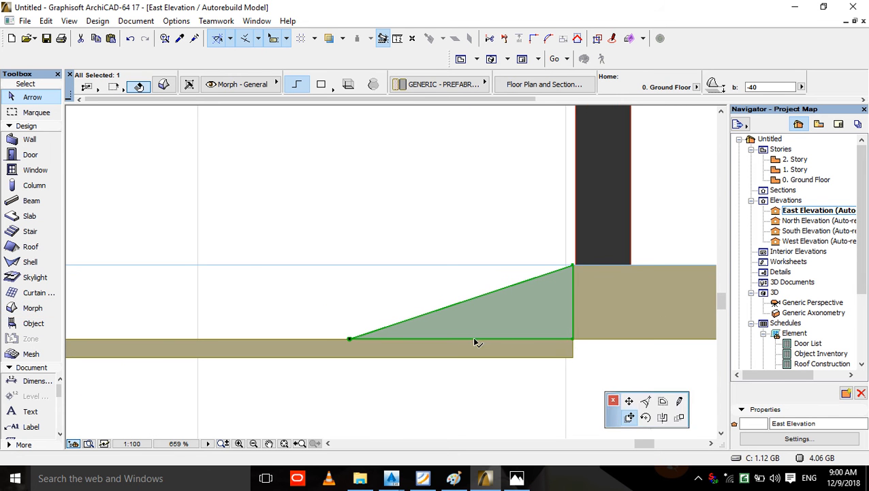
{"action": "left_click", "coordinate": [324, 339]}
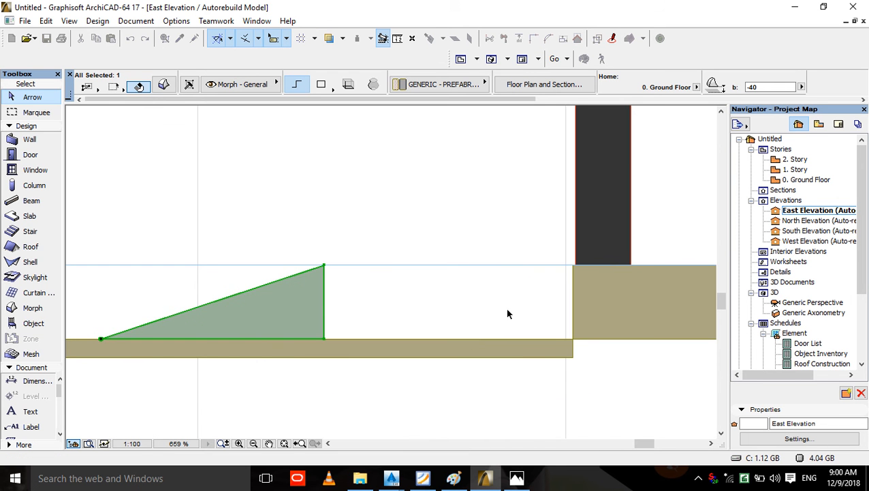
- Measure the height difference between the earth mesh's surface and the raised mesh's upper front corner
{"action": "scroll", "coordinate": [511, 275], "scroll_direction": "up", "scroll_amount": 3}
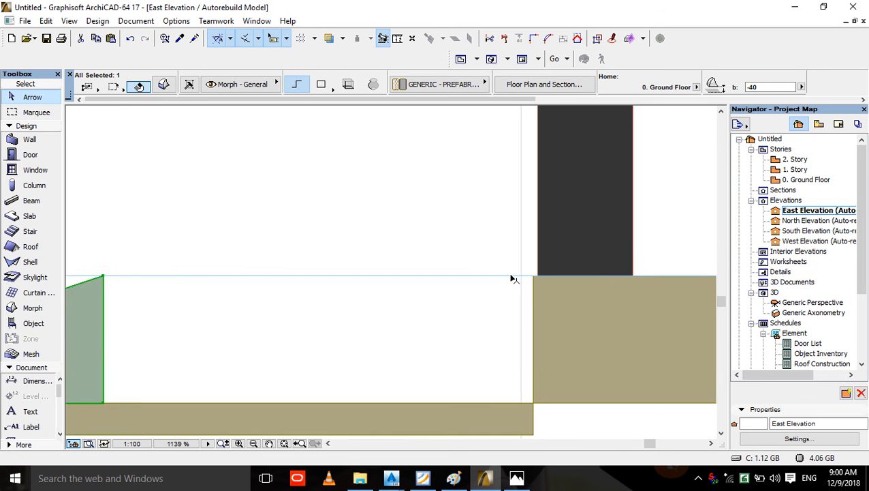
{"action": "middle_click_drag", "start_coordinate": [527, 293], "coordinate": [483, 256]}
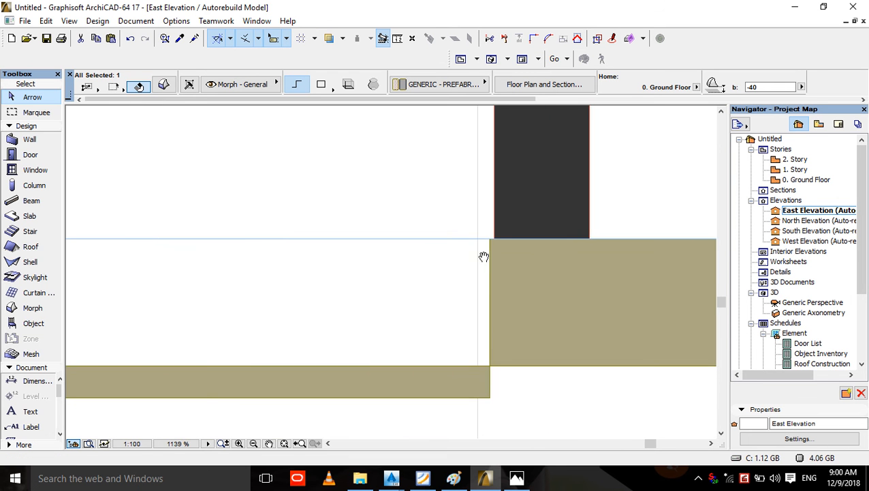
{"action": "left_click", "coordinate": [36, 310]}
{"action": "key", "text": "Escape"}
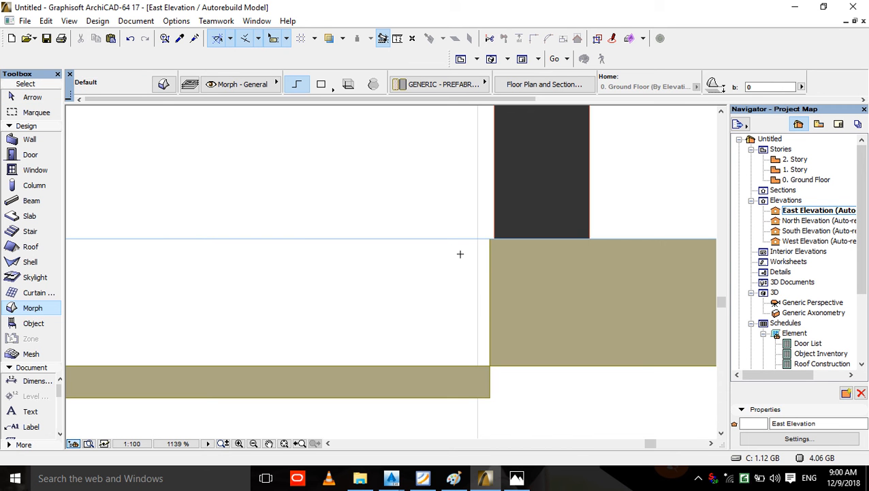
{"action": "key", "text": "Escape"}
{"action": "left_click", "coordinate": [402, 39]}
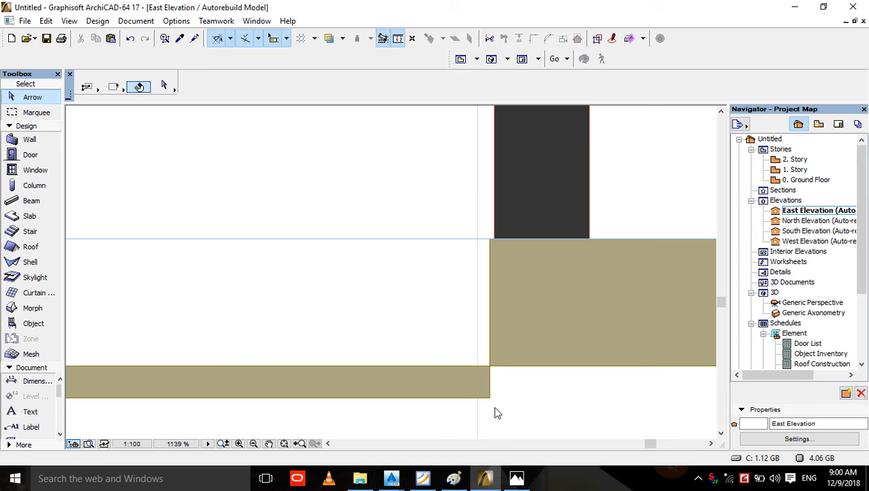
{"action": "left_click", "coordinate": [490, 364]}
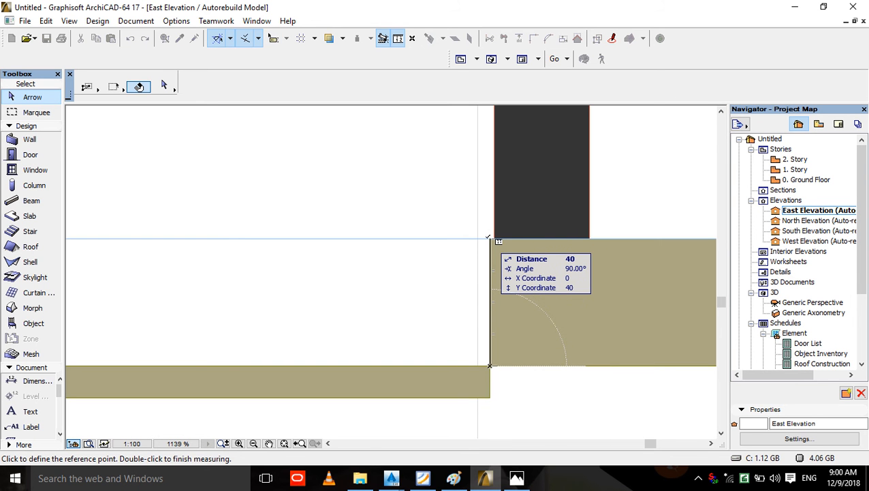
{"action": "double_click", "coordinate": [488, 240]}
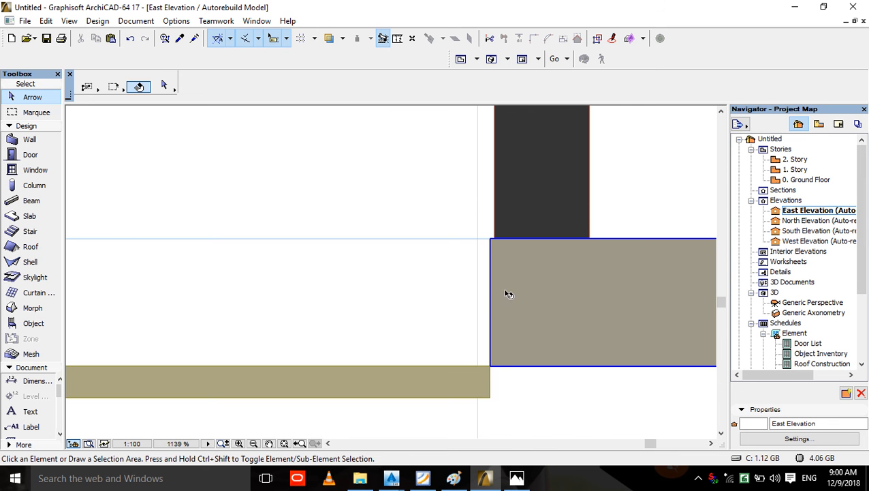
- Measure a 10 cm riser straight down from the raised mesh's upper front corner
{"action": "left_click", "coordinate": [397, 38]}
{"action": "left_click", "coordinate": [489, 240]}
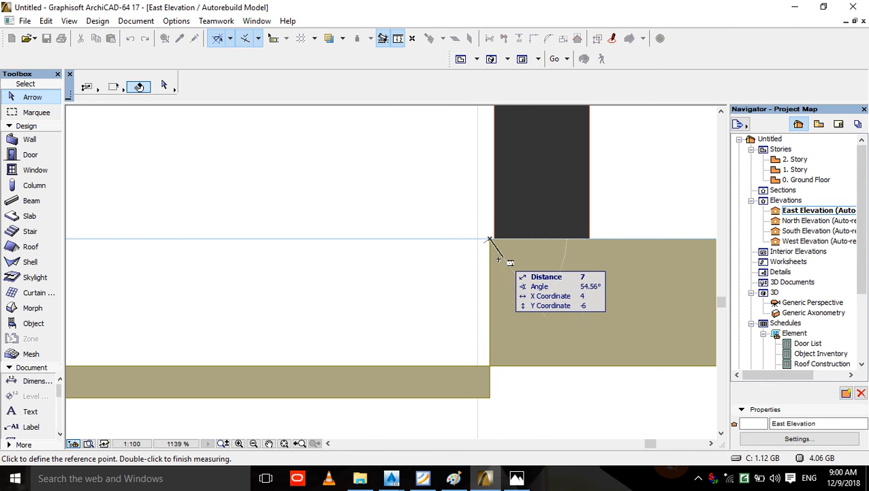
{"action": "key", "text": "Tab"}
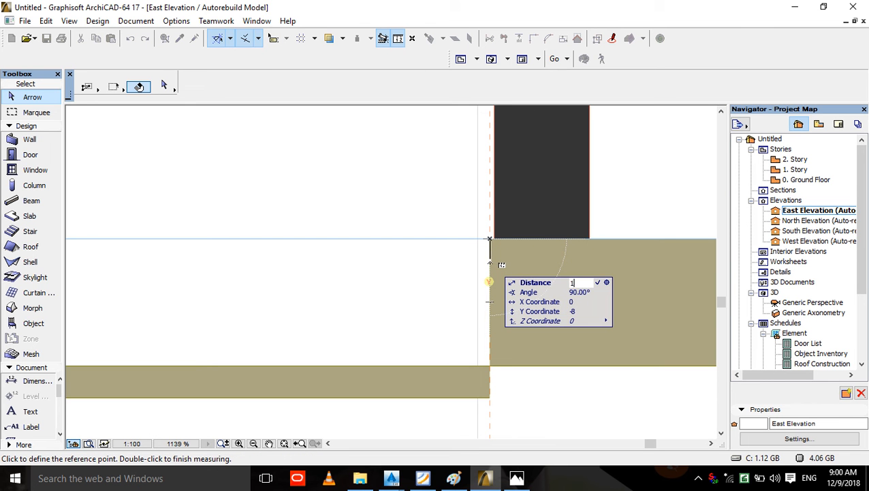
{"action": "type", "text": "10"}
{"action": "key", "text": "Return"}
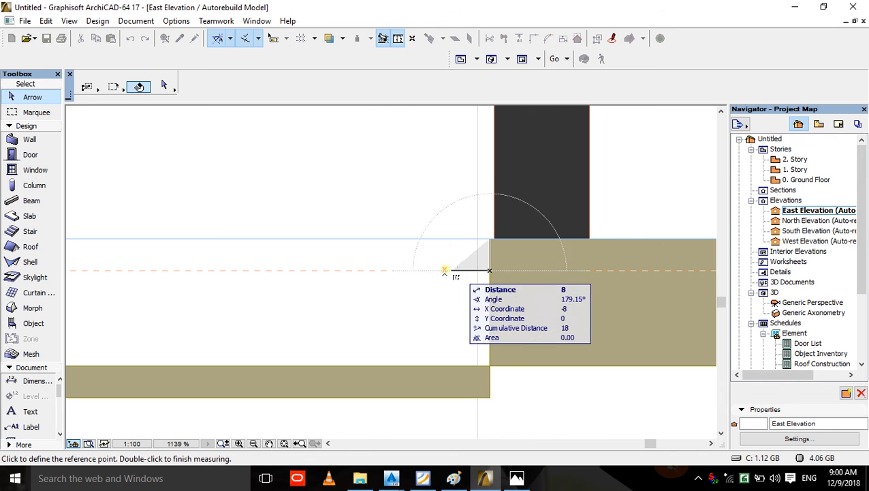
{"action": "key", "text": "Escape"}
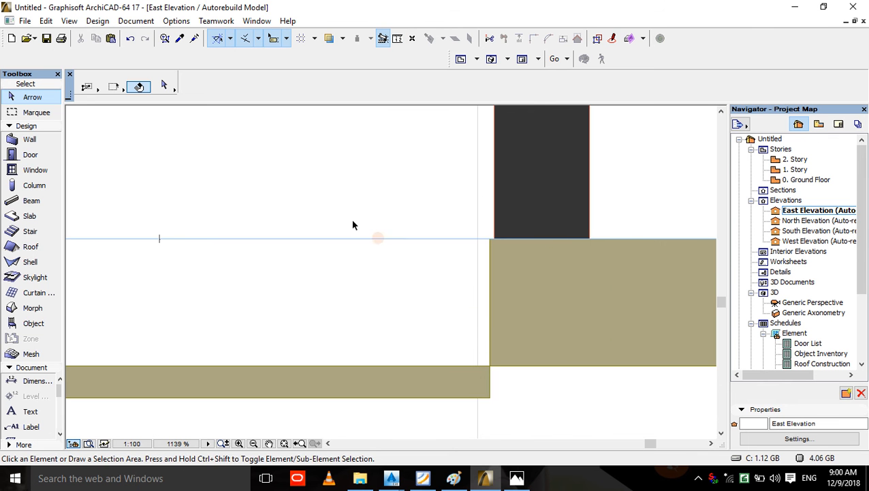
- Start a Morph stair profile at the raised mesh's upper front corner with two steps, each 10 down and 40 outward
{"action": "left_click", "coordinate": [44, 313]}
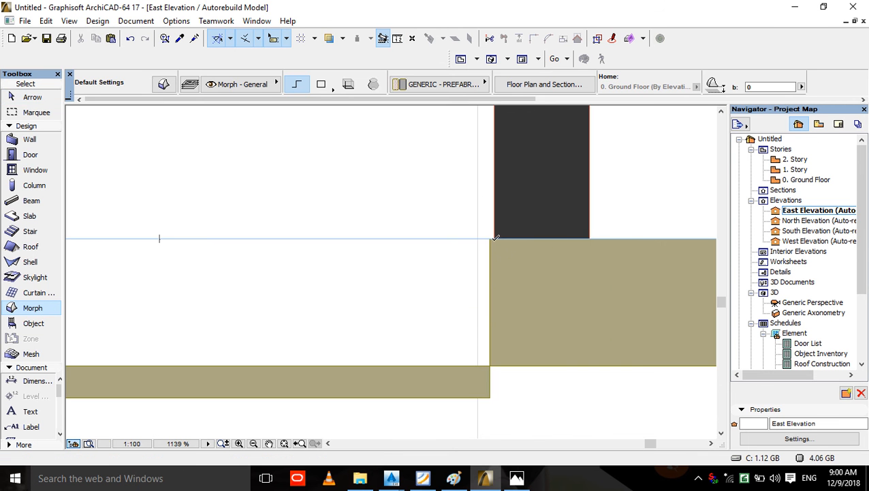
{"action": "left_click", "coordinate": [490, 239]}
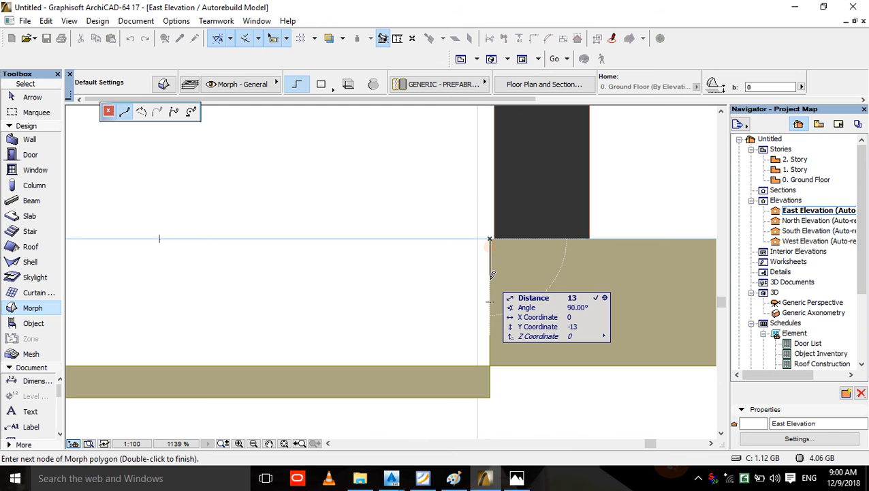
{"action": "type", "text": "1"}
{"action": "key", "text": "Return"}
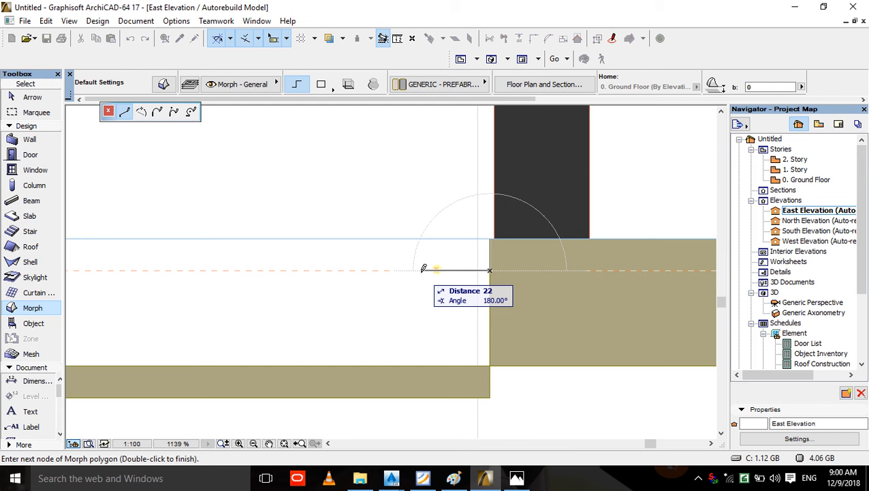
{"action": "type", "text": "40"}
{"action": "key", "text": "Return"}
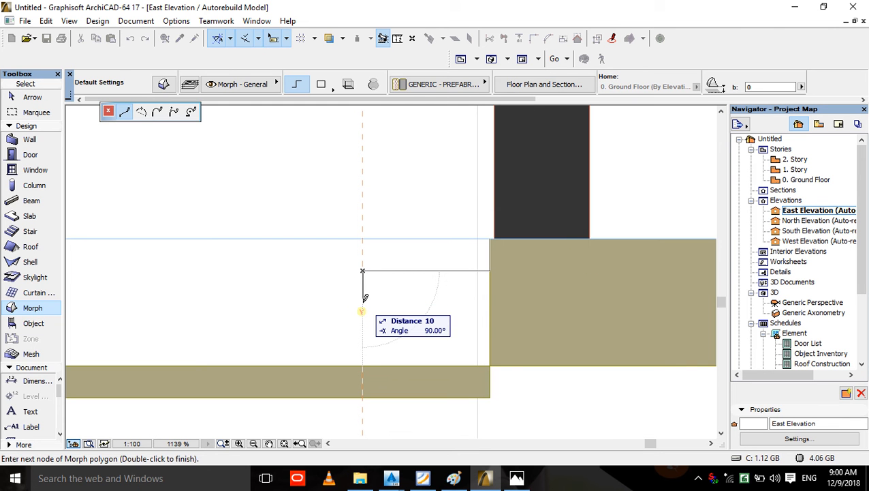
{"action": "type", "text": "10"}
{"action": "key", "text": "Return"}
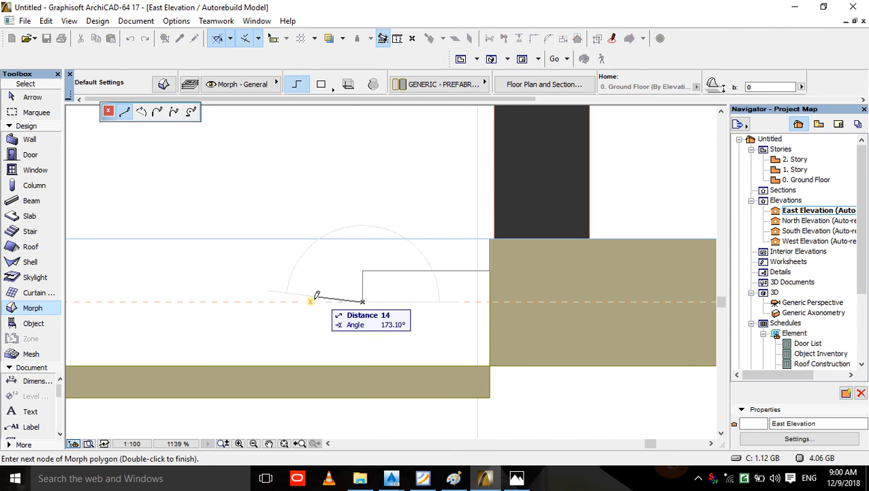
{"action": "type", "text": "40"}
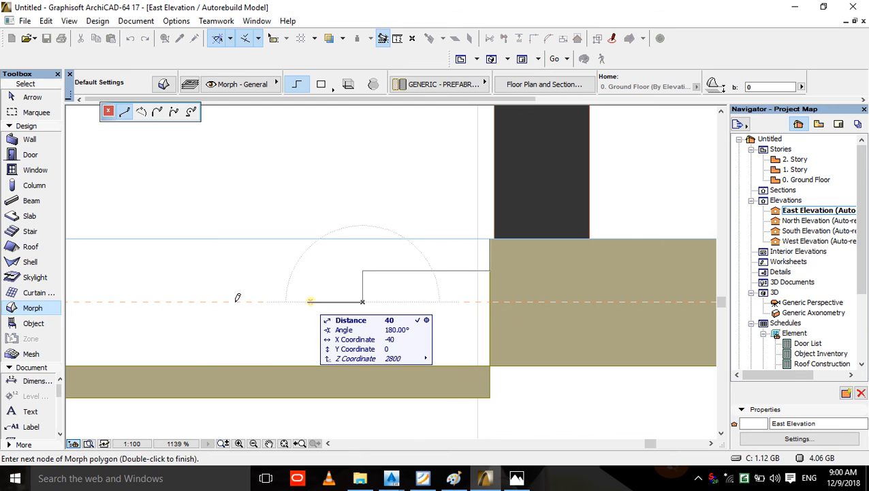
{"action": "key", "text": "Return"}
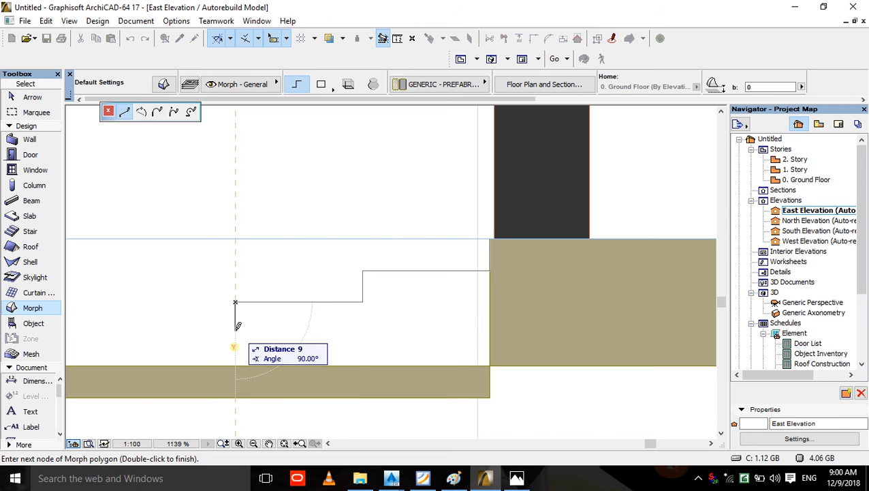
- Add a third step 10 down and 40 outward, drop to the earth mesh, and close the stair profile along the mesh edges
{"action": "type", "text": "10"}
{"action": "key", "text": "Return"}
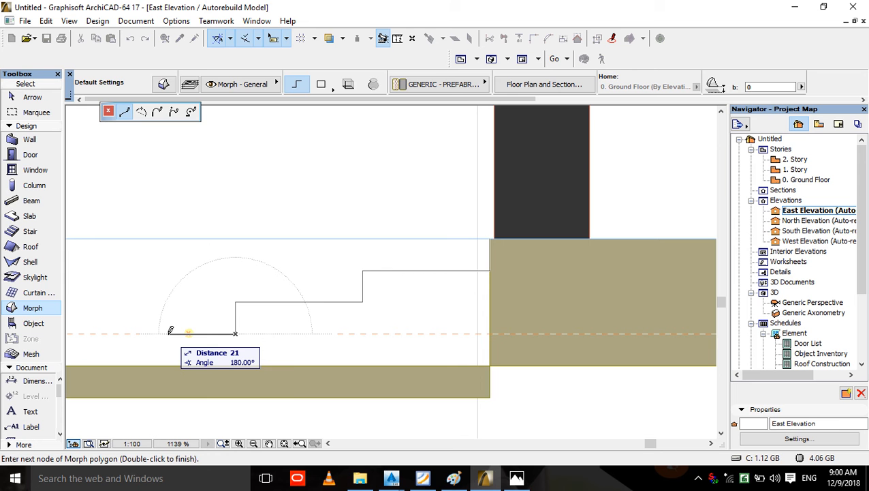
{"action": "type", "text": "40"}
{"action": "key", "text": "Return"}
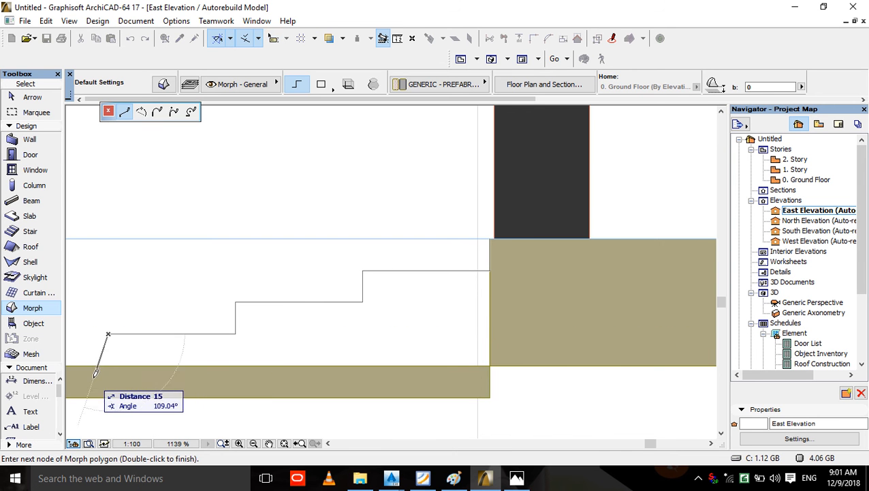
{"action": "left_click", "coordinate": [108, 363]}
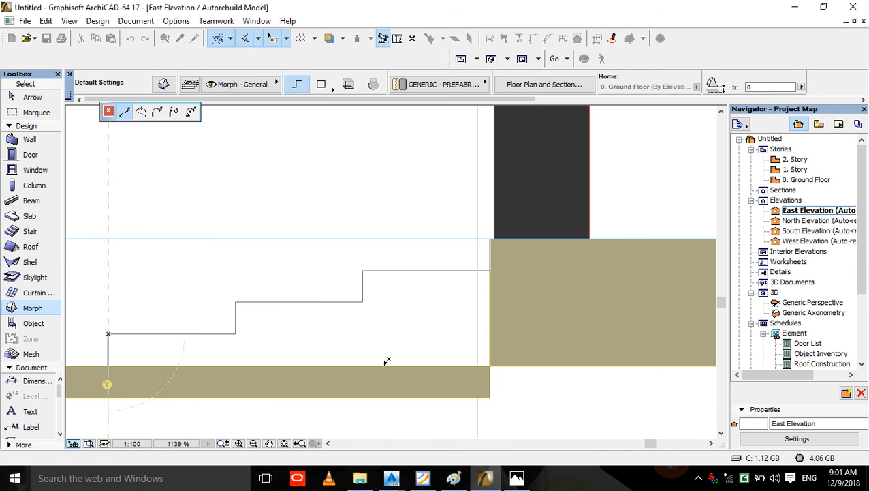
{"action": "double_click", "coordinate": [490, 355]}
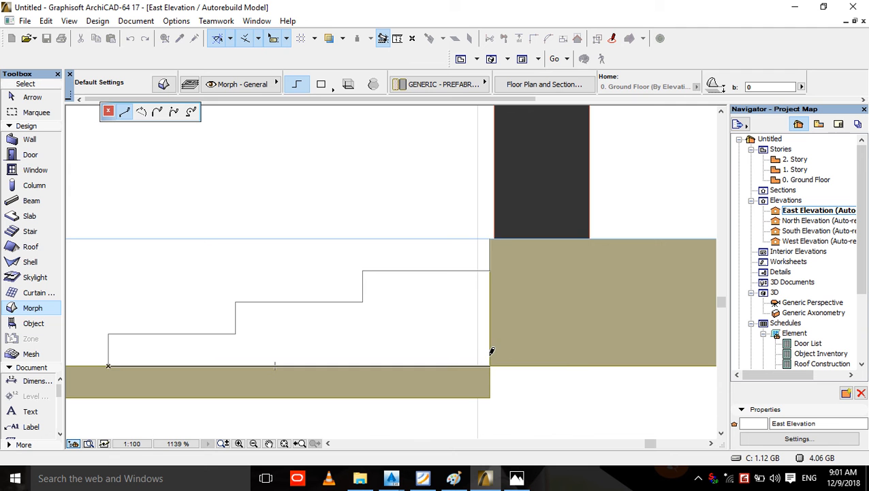
{"action": "double_click", "coordinate": [494, 234]}
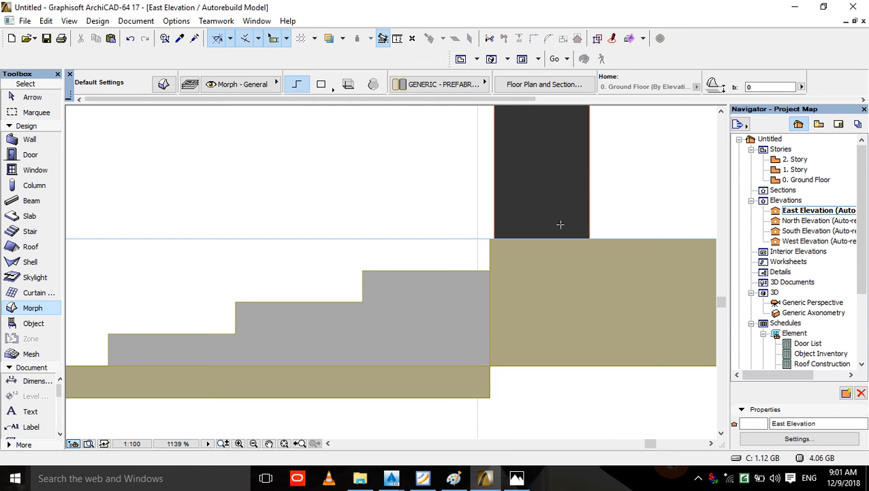
- Show the model in 3D and locate the stair and ramp profiles beside the platform
{"action": "key", "text": "Escape"}
{"action": "key", "text": "F3"}
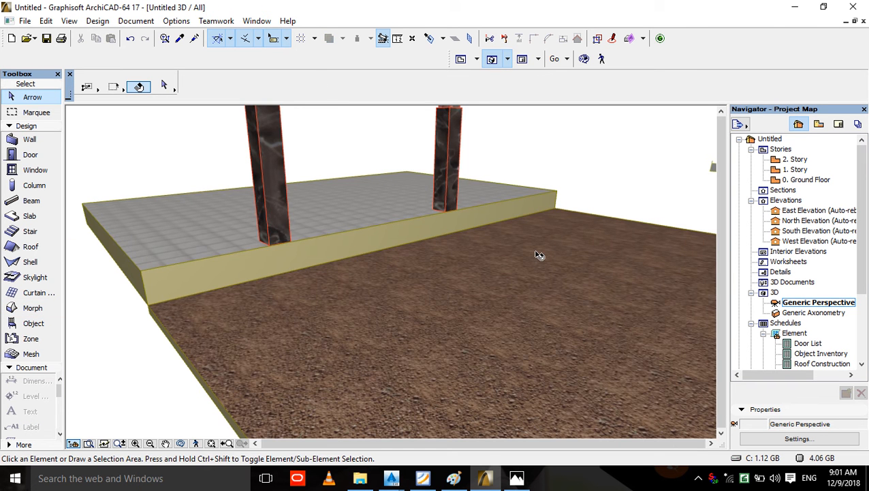
{"action": "scroll", "coordinate": [471, 297], "scroll_direction": "down", "scroll_amount": 5}
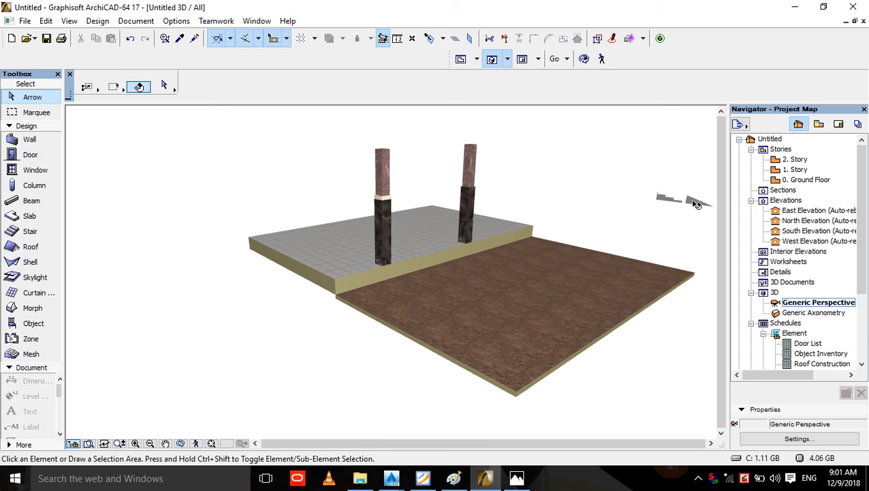
- Move the triangular ramp profile by its upper corner to the platform's front edge at the near pillar's base
{"action": "left_click", "coordinate": [695, 205]}
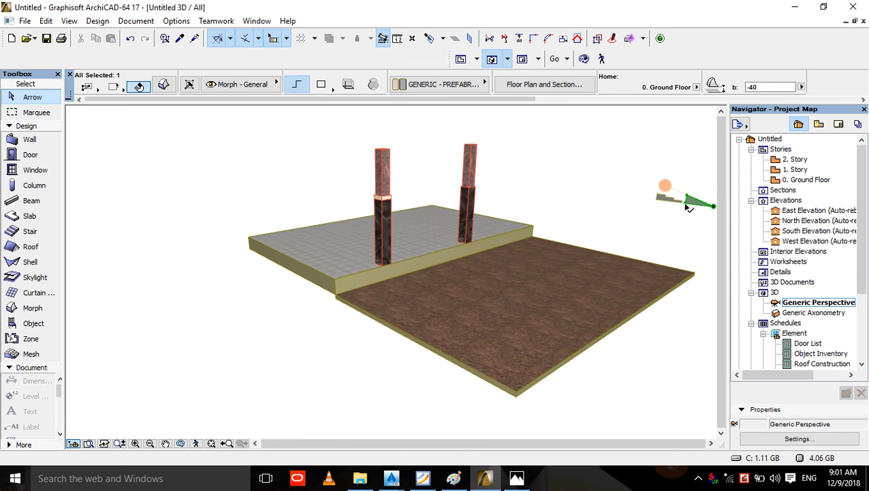
{"action": "left_click", "coordinate": [687, 205]}
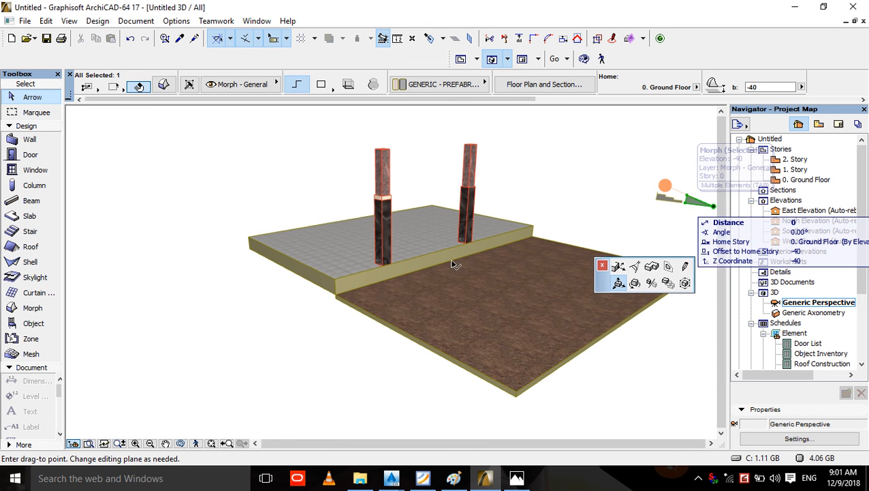
{"action": "left_click", "coordinate": [387, 271]}
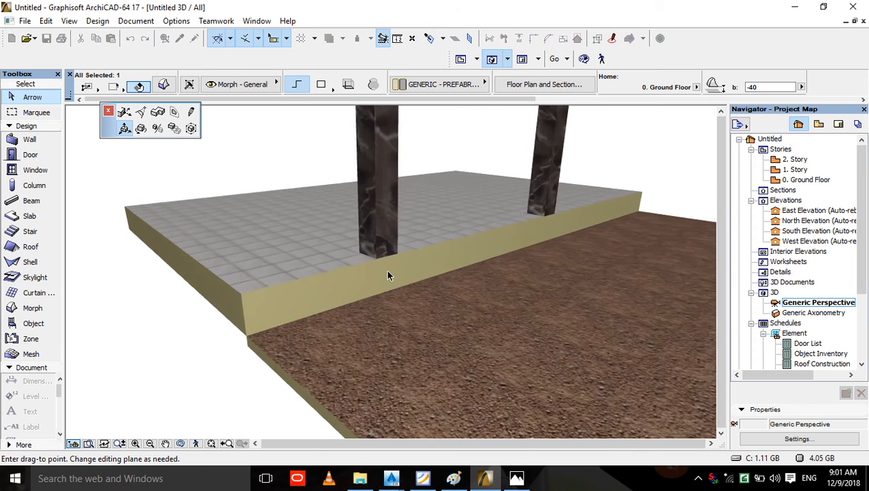
{"action": "scroll", "coordinate": [388, 272], "scroll_direction": "up", "scroll_amount": 1}
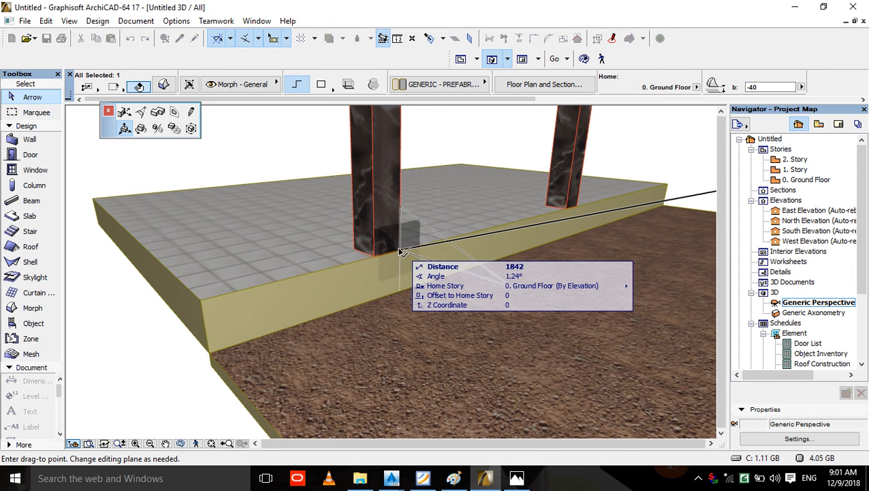
{"action": "left_click", "coordinate": [404, 289]}
{"action": "scroll", "coordinate": [401, 246], "scroll_direction": "up", "scroll_amount": 2}
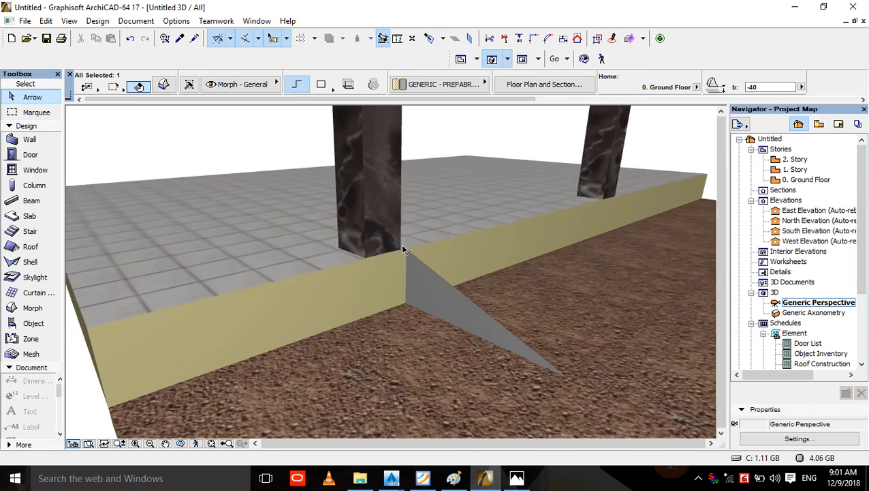
{"action": "scroll", "coordinate": [403, 250], "scroll_direction": "up", "scroll_amount": 2}
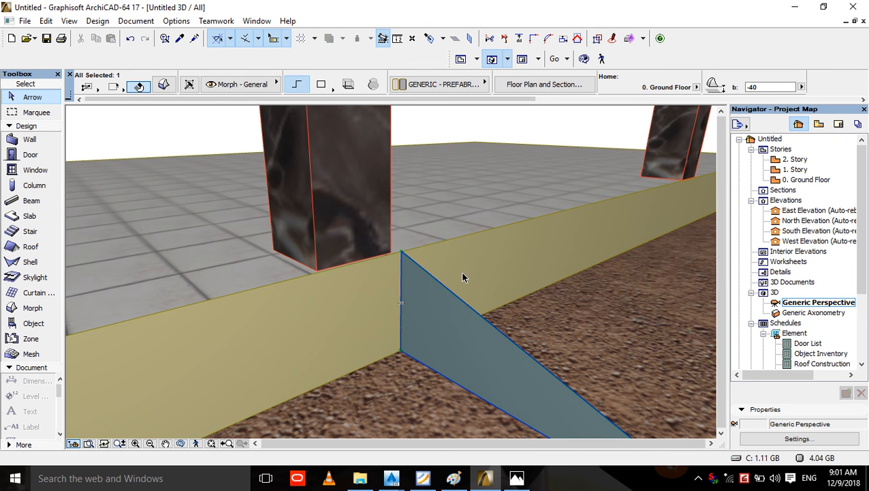
- Extrude the ramp profile along the platform's front edge to the other pillar with Push/Pull
{"action": "left_click", "coordinate": [584, 58]}
{"action": "scroll", "coordinate": [423, 320], "scroll_direction": "down", "scroll_amount": 4}
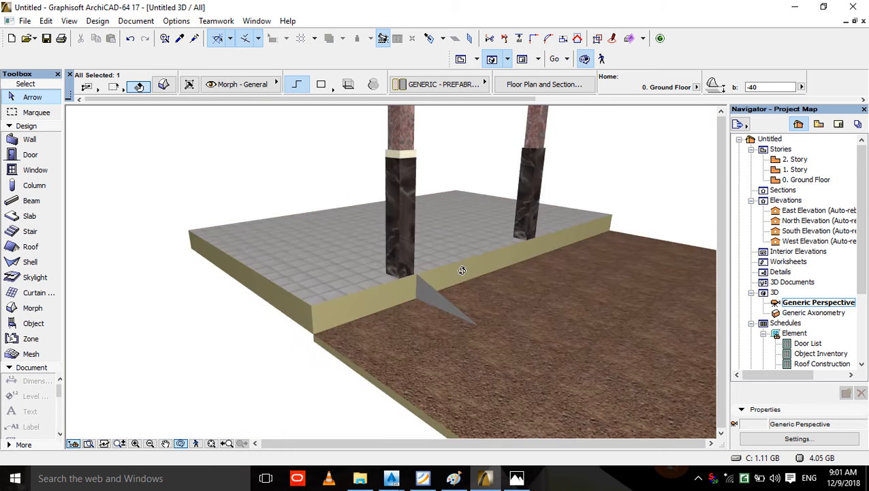
{"action": "left_click_drag", "start_coordinate": [517, 291], "coordinate": [204, 275]}
{"action": "left_click_drag", "start_coordinate": [524, 297], "coordinate": [433, 279]}
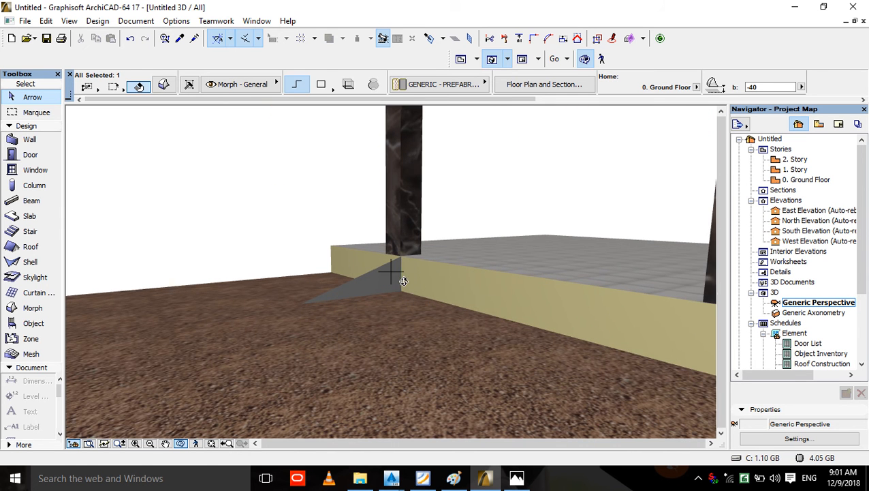
{"action": "key", "text": "Escape"}
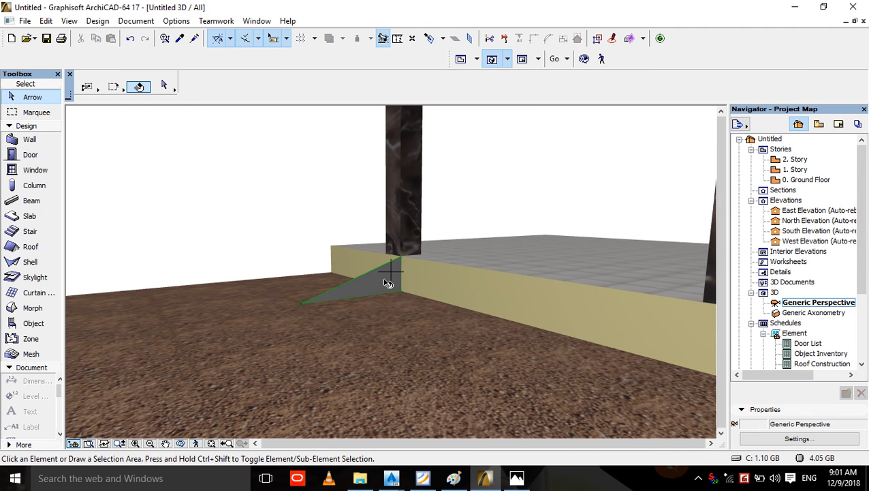
{"action": "left_click", "coordinate": [388, 283]}
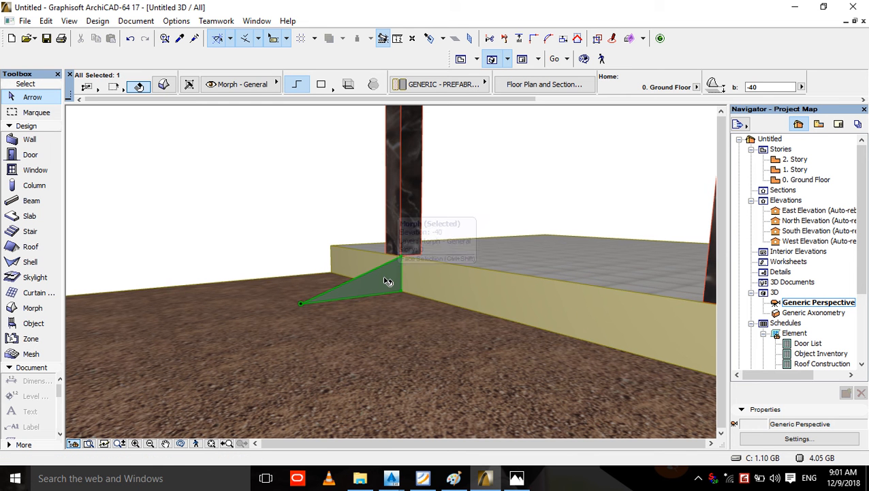
{"action": "left_click", "coordinate": [388, 282]}
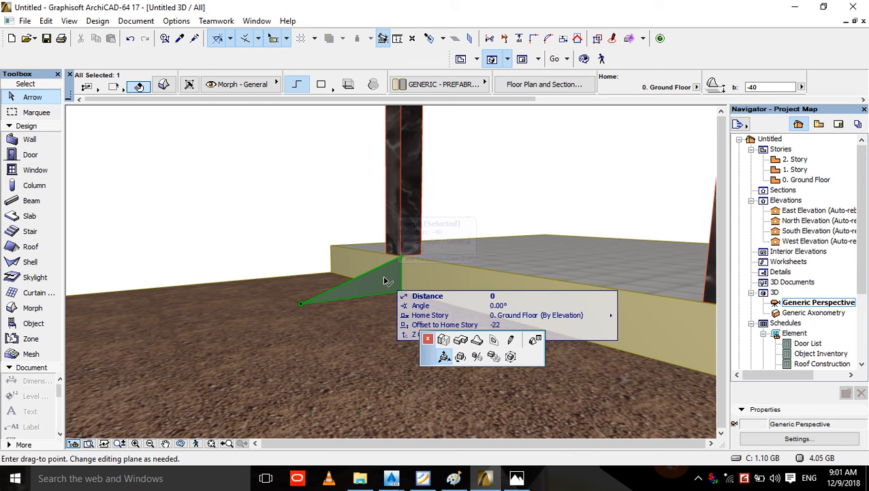
{"action": "left_click", "coordinate": [124, 113]}
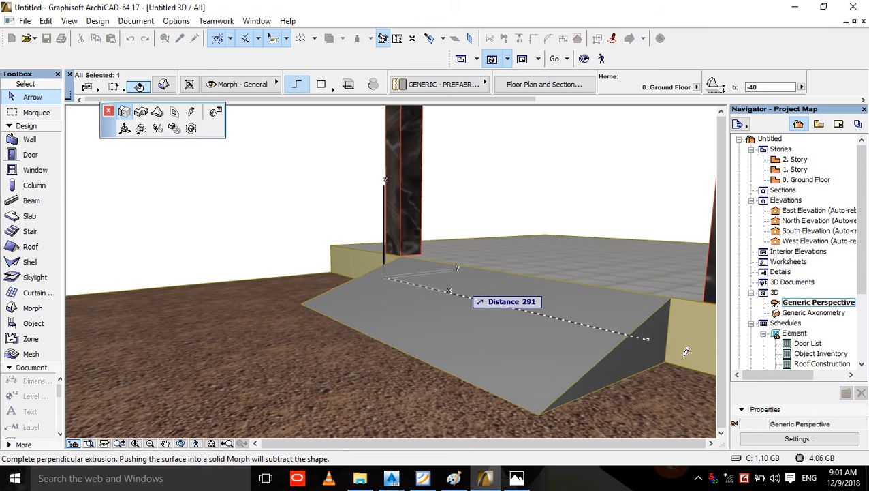
{"action": "left_click", "coordinate": [685, 353]}
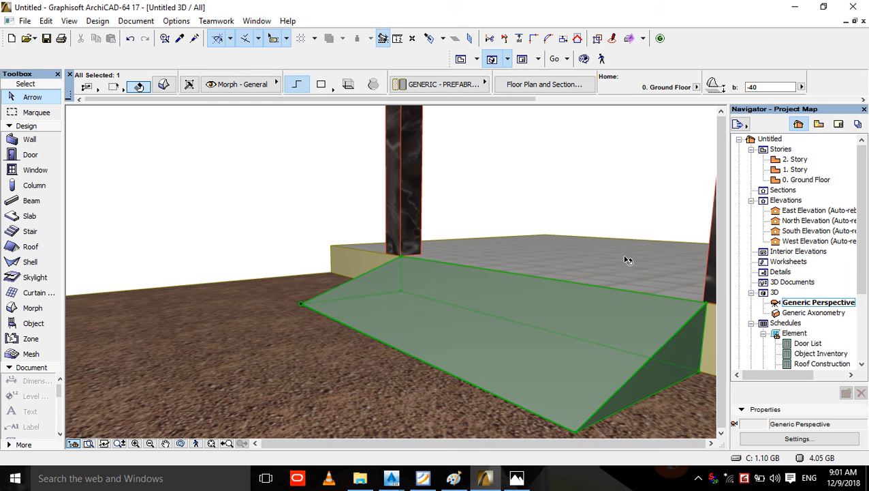
- Override the ramp Morph's surface with Wd Siding Medium
{"action": "scroll", "coordinate": [517, 295], "scroll_direction": "down", "scroll_amount": 4}
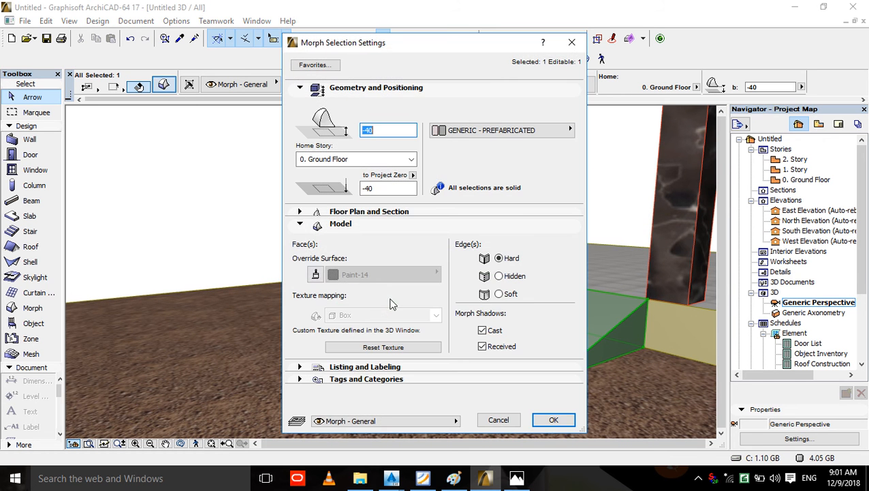
{"action": "left_click", "coordinate": [316, 274]}
{"action": "left_click", "coordinate": [381, 275]}
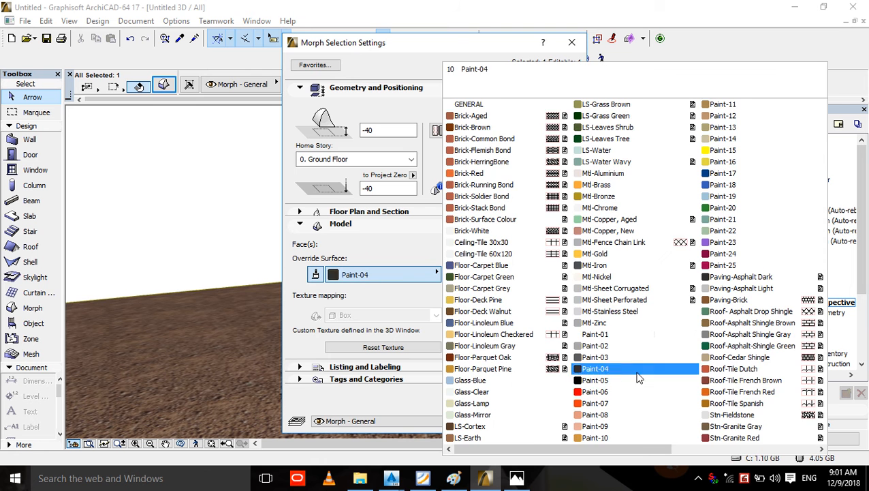
{"action": "left_click_drag", "start_coordinate": [640, 448], "coordinate": [708, 448]}
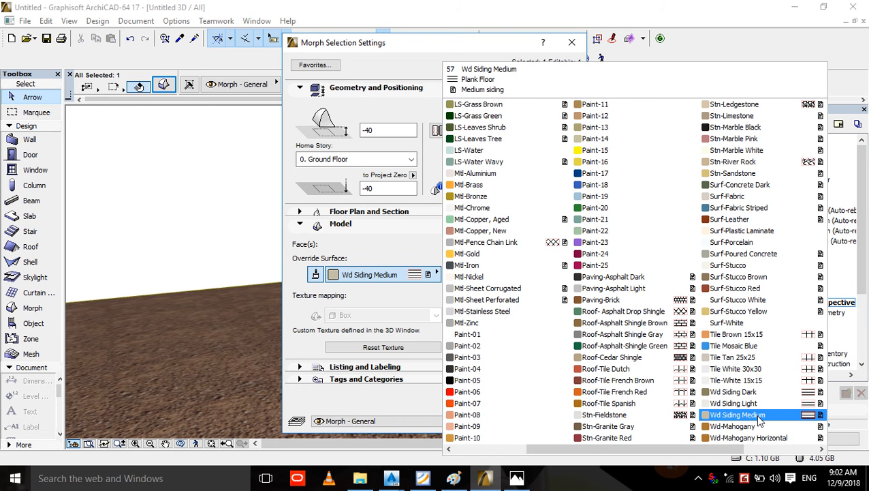
{"action": "left_click", "coordinate": [729, 438]}
{"action": "left_click", "coordinate": [554, 421]}
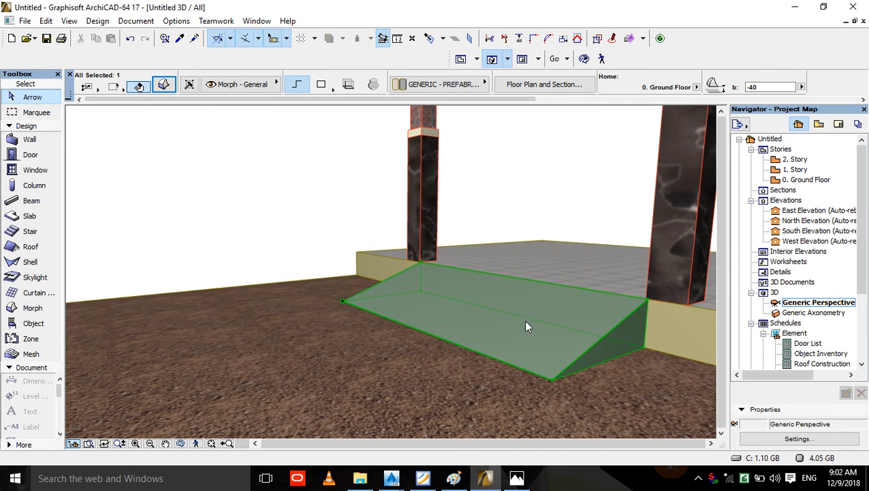
{"action": "scroll", "coordinate": [509, 259], "scroll_direction": "up", "scroll_amount": 2}
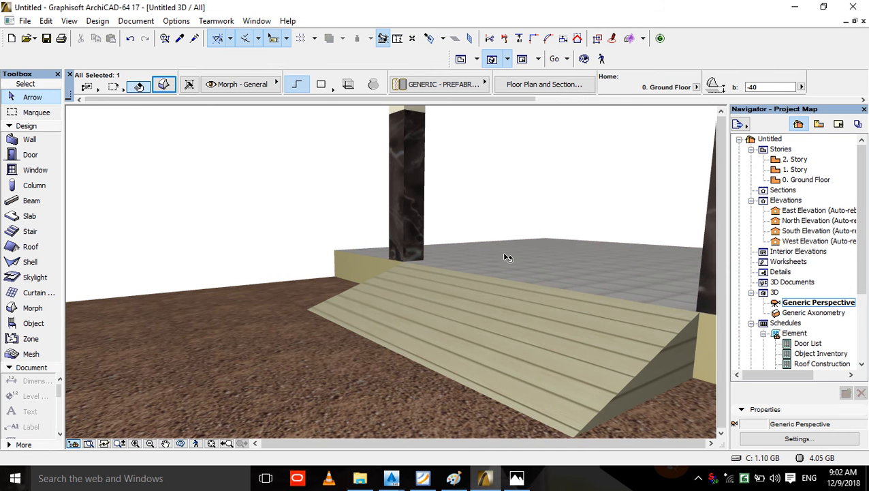
- Compare the ramp with the entrance ramp in the house render, examining its siding texture and position between the pillars
{"action": "left_click", "coordinate": [584, 58]}
{"action": "left_click_drag", "start_coordinate": [469, 218], "coordinate": [505, 460]}
{"action": "left_click", "coordinate": [516, 477]}
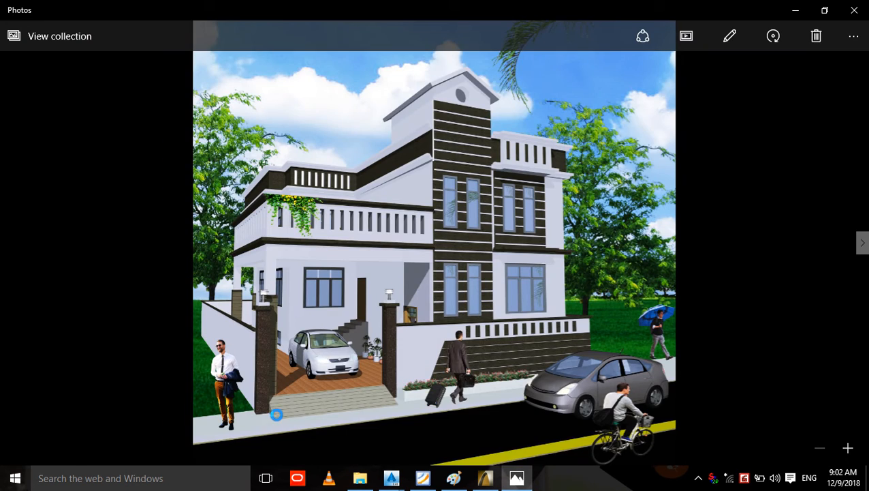
{"action": "scroll", "coordinate": [259, 405], "scroll_direction": "up", "scroll_amount": 3, "text": "ctrl"}
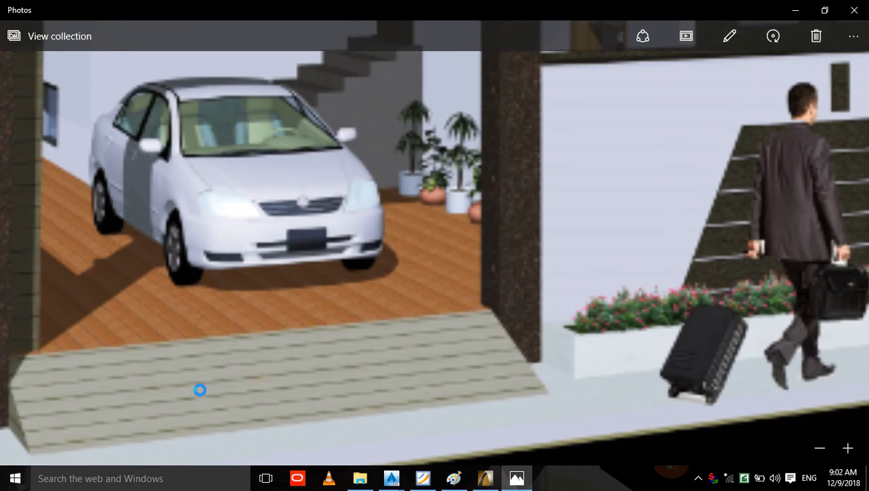
{"action": "left_click_drag", "start_coordinate": [198, 390], "coordinate": [489, 285]}
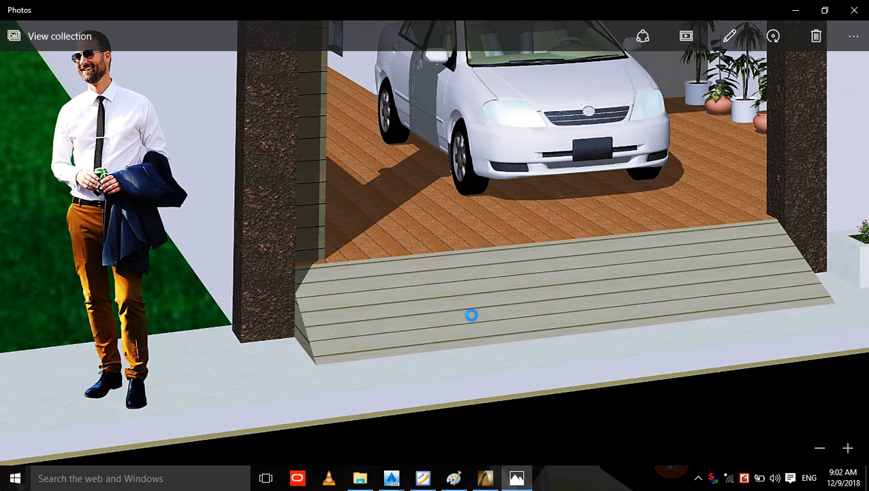
{"action": "scroll", "coordinate": [472, 318], "scroll_direction": "down", "scroll_amount": 5, "text": "ctrl"}
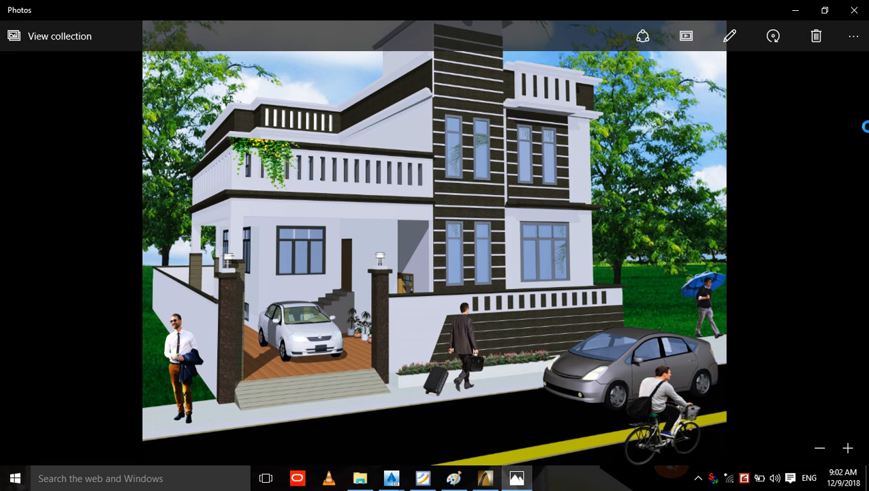
{"action": "key", "text": "alt+Tab"}
- Delete the ramp Morph in front of the platform
{"action": "left_click", "coordinate": [482, 279]}
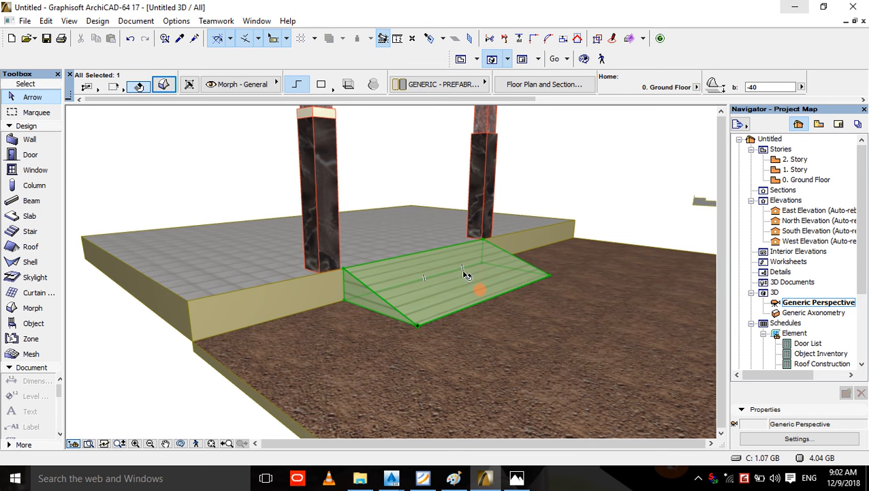
{"action": "middle_click_drag", "start_coordinate": [524, 269], "coordinate": [433, 301]}
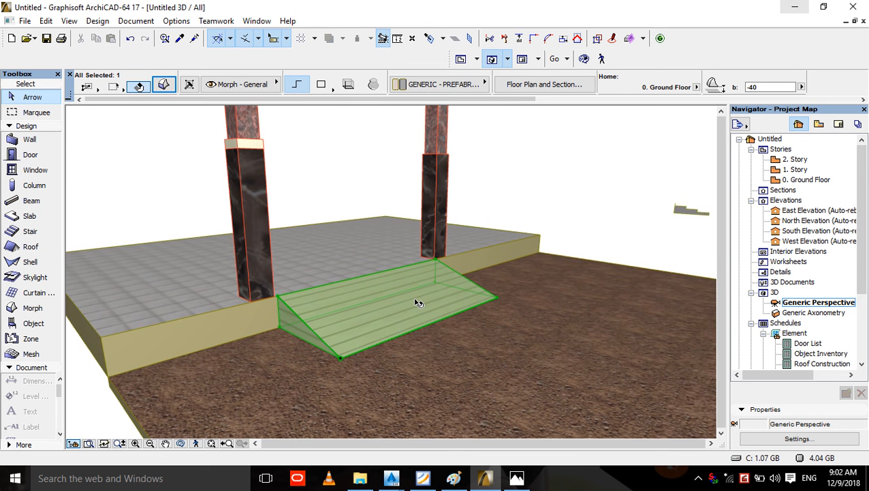
{"action": "key", "text": "Delete"}
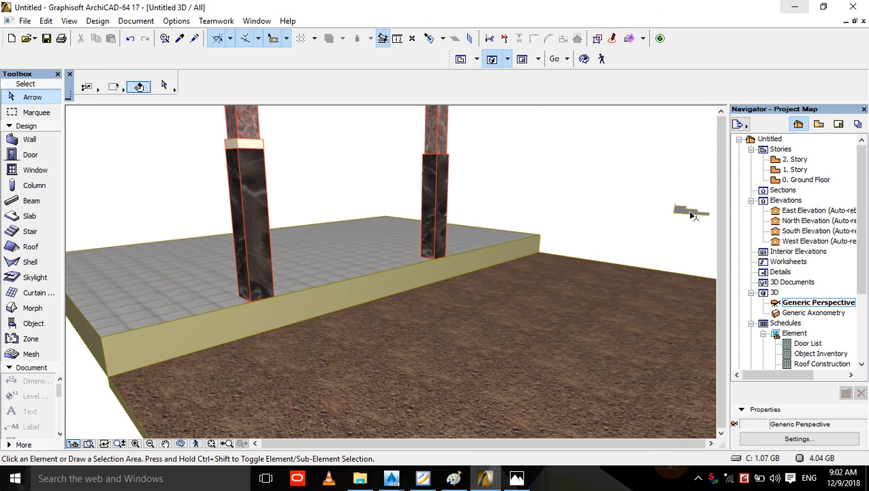
- Check the steps in the house render and move the stair profile to the platform's lower front edge at the near pillar
{"action": "left_click", "coordinate": [691, 213]}
{"action": "left_click", "coordinate": [516, 478]}
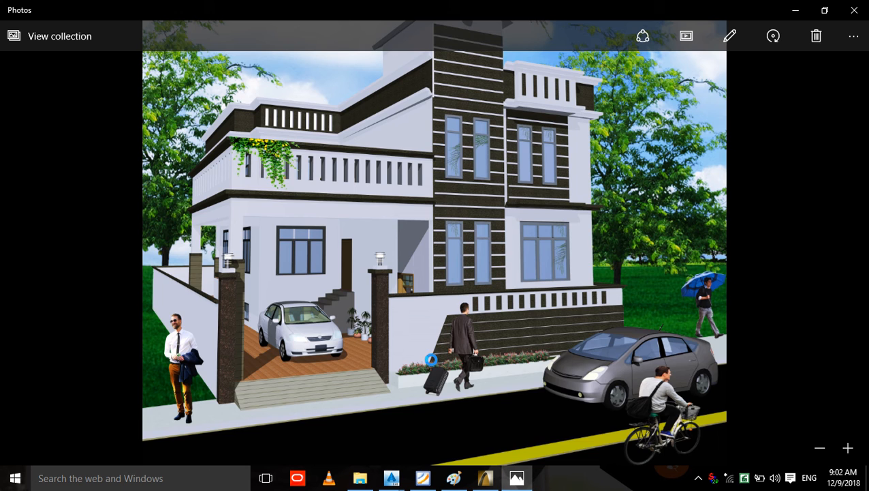
{"action": "scroll", "coordinate": [334, 305], "scroll_direction": "up", "scroll_amount": 4, "text": "ctrl"}
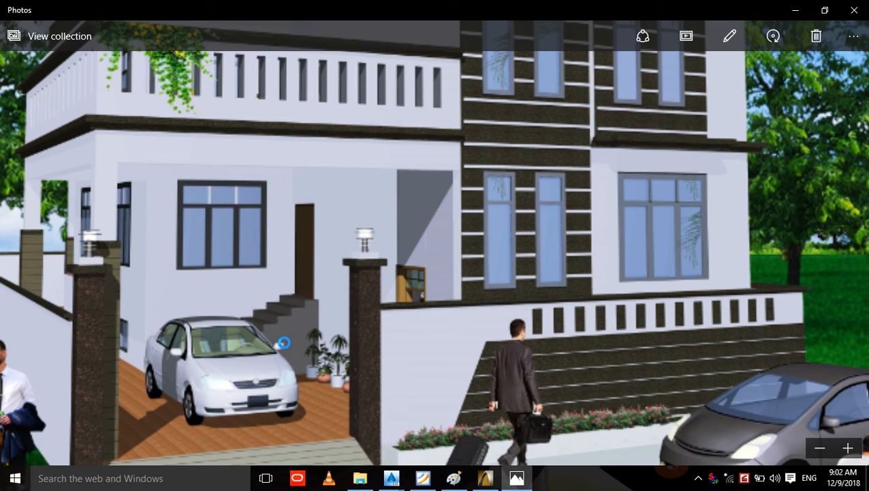
{"action": "scroll", "coordinate": [283, 342], "scroll_direction": "up", "scroll_amount": 3, "text": "ctrl"}
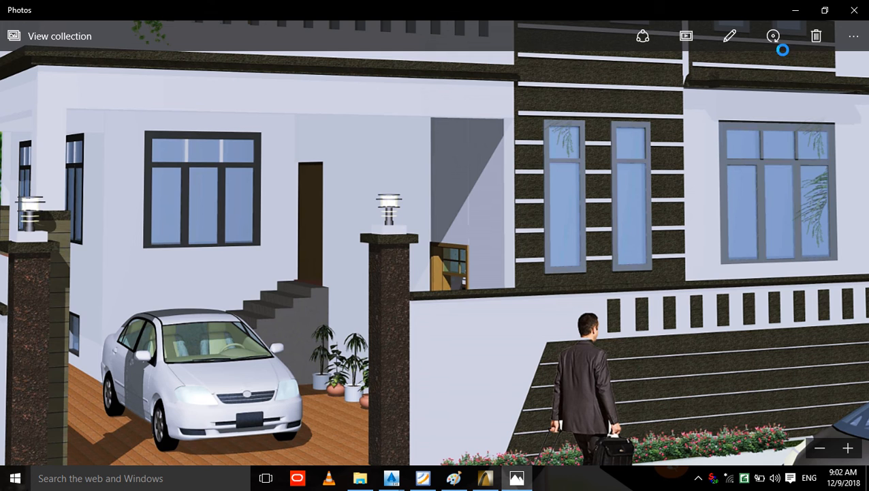
{"action": "left_click", "coordinate": [796, 10]}
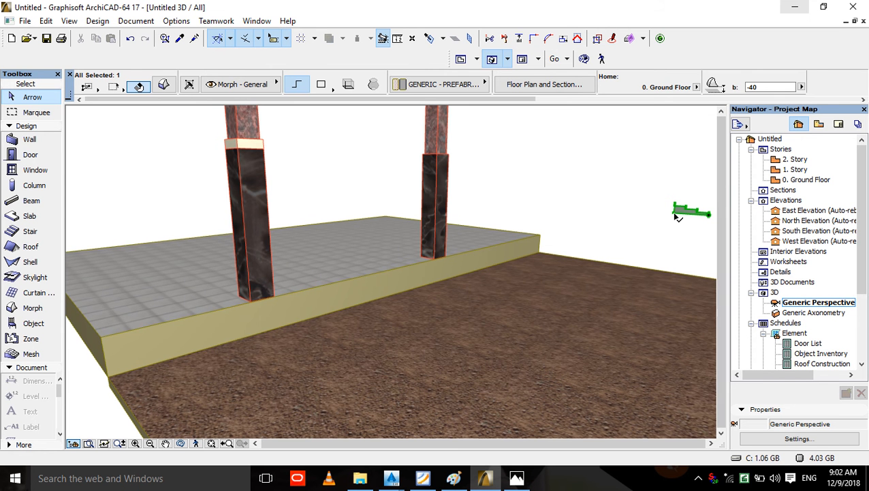
{"action": "left_click", "coordinate": [679, 213]}
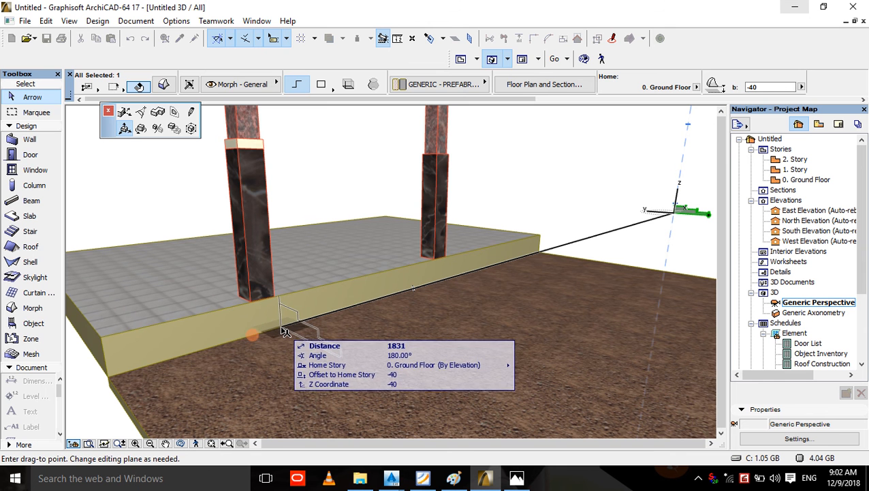
{"action": "left_click", "coordinate": [286, 334]}
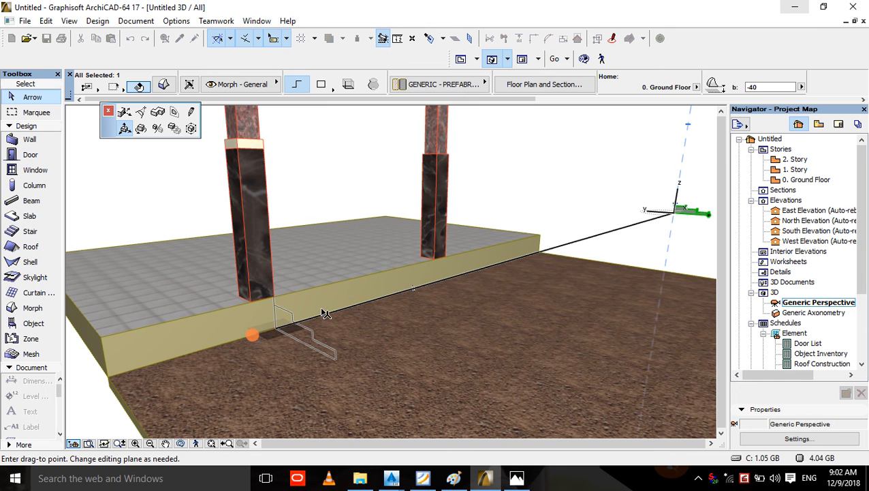
- Extrude the stair profile about 297 cm along the platform's front edge, from the near pillar to the opposite pillar, forming three steps
{"action": "left_click", "coordinate": [584, 59]}
{"action": "scroll", "coordinate": [534, 206], "scroll_direction": "down", "scroll_amount": 2}
{"action": "left_click_drag", "start_coordinate": [532, 210], "coordinate": [416, 288]}
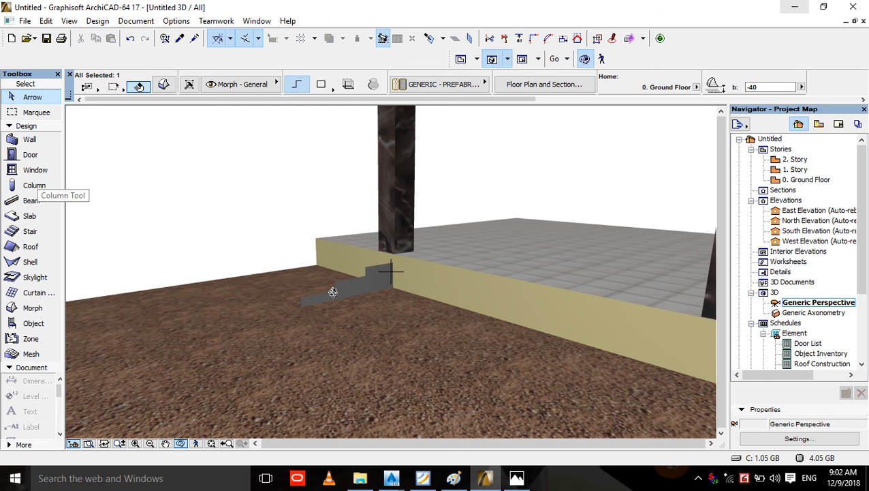
{"action": "scroll", "coordinate": [372, 292], "scroll_direction": "up", "scroll_amount": 3}
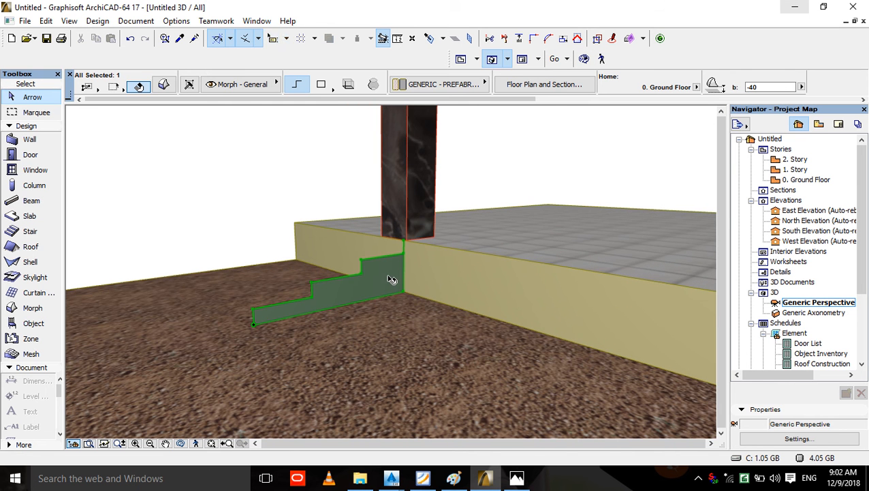
{"action": "left_click", "coordinate": [402, 298]}
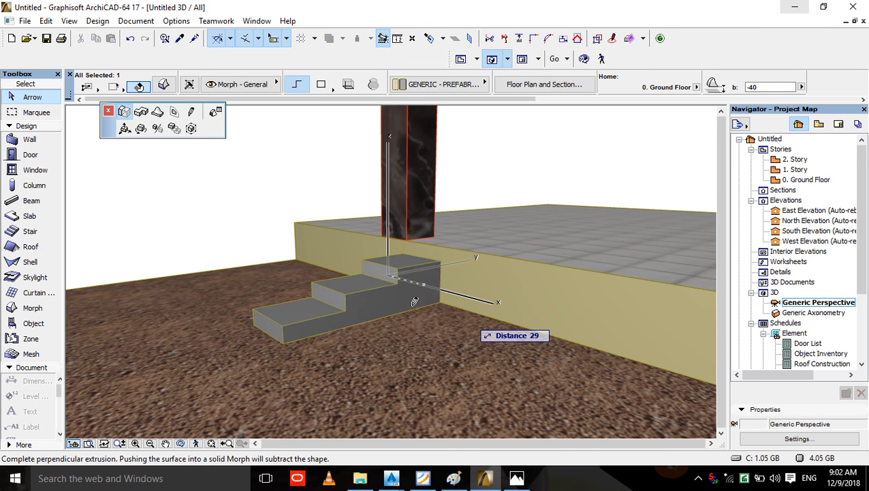
{"action": "left_click", "coordinate": [387, 284]}
{"action": "scroll", "coordinate": [381, 278], "scroll_direction": "down", "scroll_amount": 2}
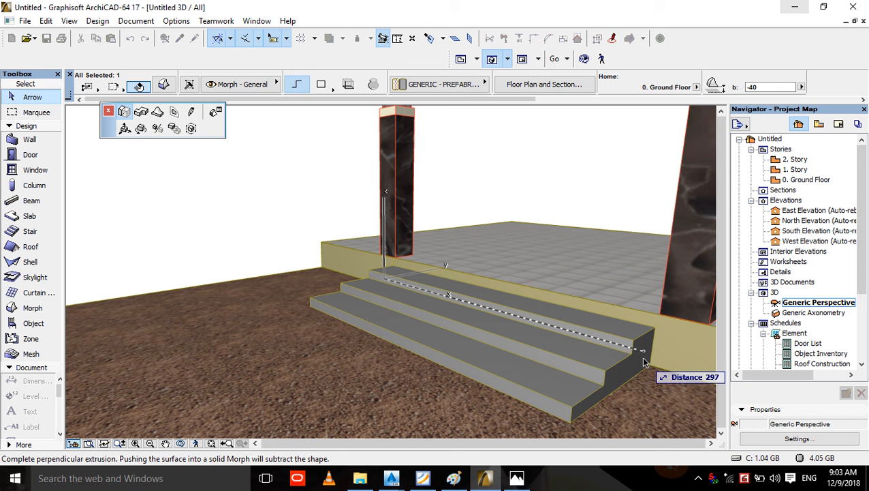
{"action": "left_click", "coordinate": [644, 361]}
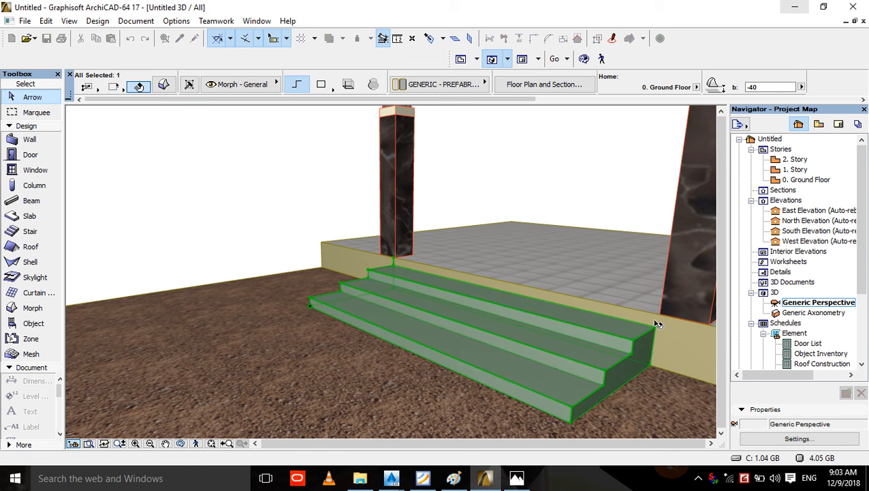
- Examine how the steps meet the pillar base and platform edge, and check the whole gate entrance from both sides
{"action": "scroll", "coordinate": [339, 252], "scroll_direction": "up", "scroll_amount": 3}
{"action": "scroll", "coordinate": [412, 256], "scroll_direction": "up", "scroll_amount": 2}
{"action": "scroll", "coordinate": [412, 255], "scroll_direction": "up", "scroll_amount": 2}
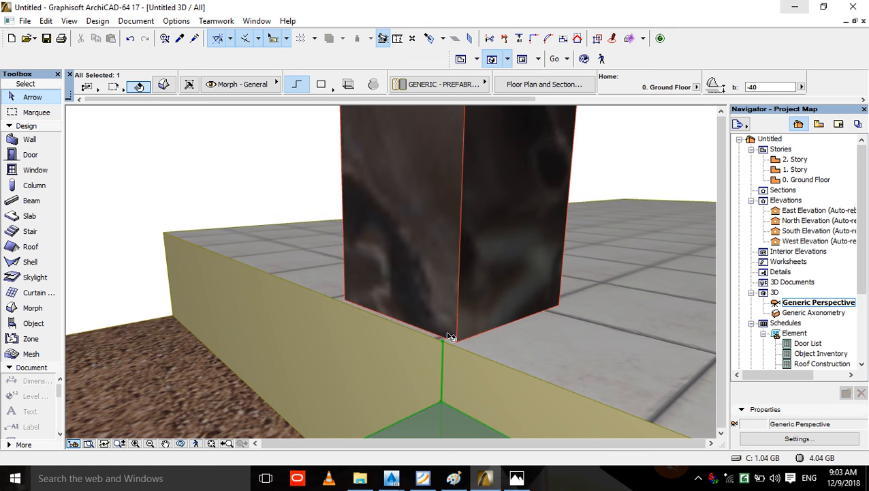
{"action": "scroll", "coordinate": [451, 353], "scroll_direction": "up", "scroll_amount": 3}
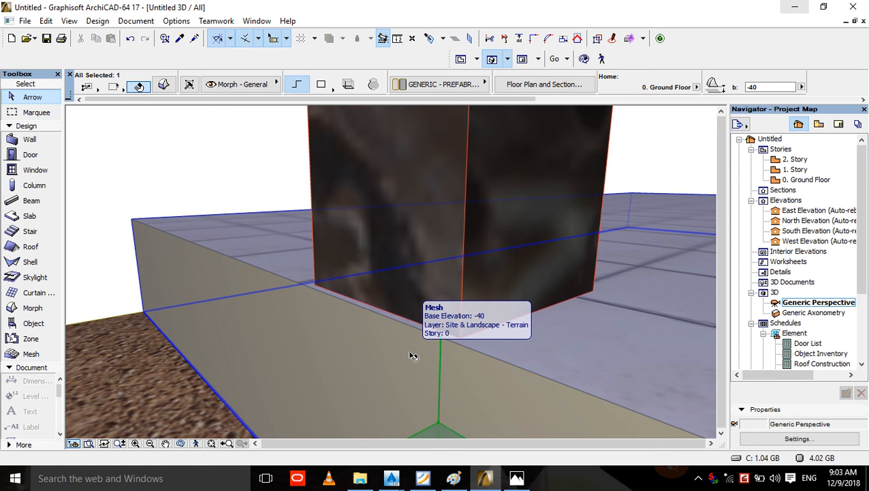
{"action": "scroll", "coordinate": [410, 358], "scroll_direction": "down", "scroll_amount": 5}
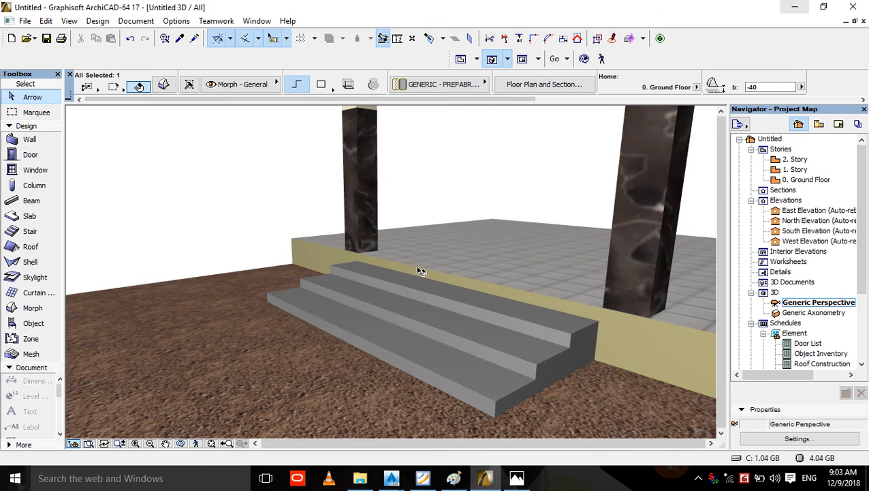
{"action": "key", "text": "Escape"}
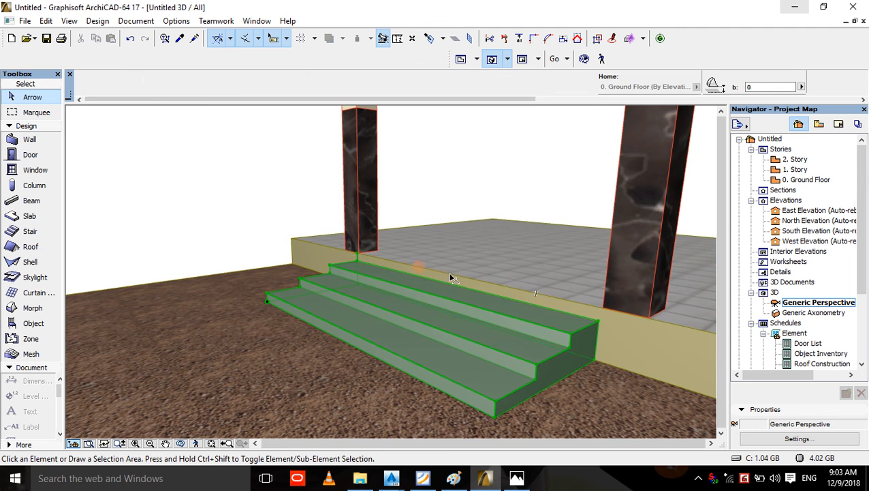
{"action": "left_click", "coordinate": [584, 59]}
{"action": "left_click_drag", "start_coordinate": [340, 287], "coordinate": [637, 312]}
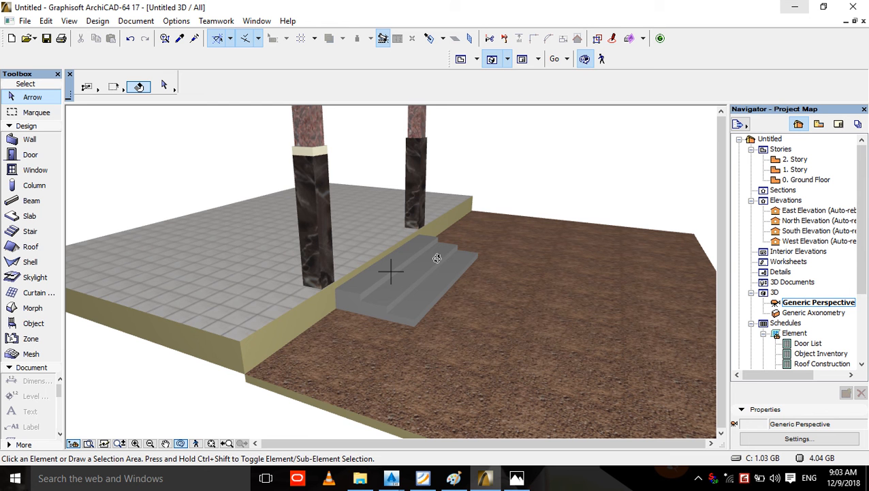
- Delete the entire gate entrance model, including pillars, meshes and steps, from the ground floor plan
{"action": "key", "text": "F2"}
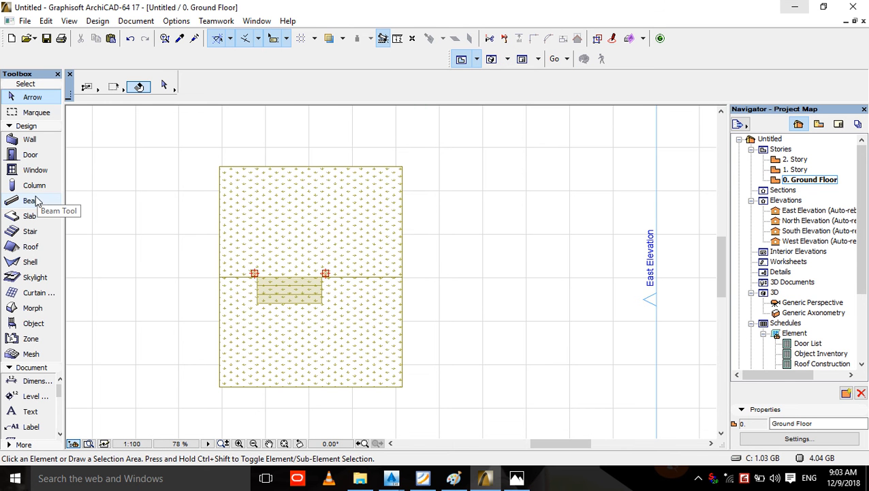
{"action": "left_click", "coordinate": [279, 208]}
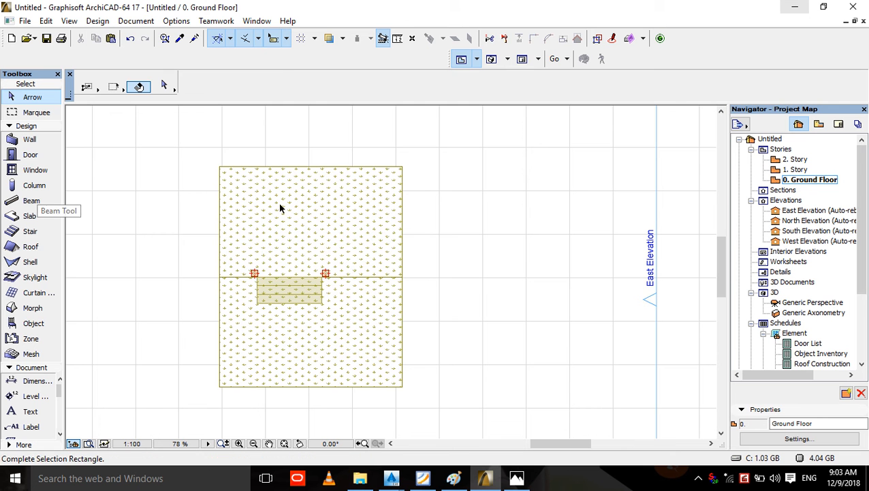
{"action": "left_click", "coordinate": [199, 397]}
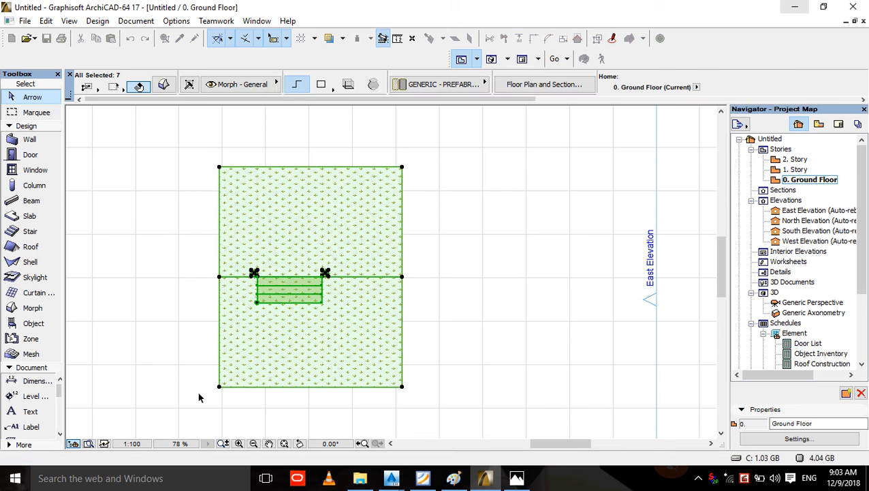
{"action": "key", "text": "Delete"}
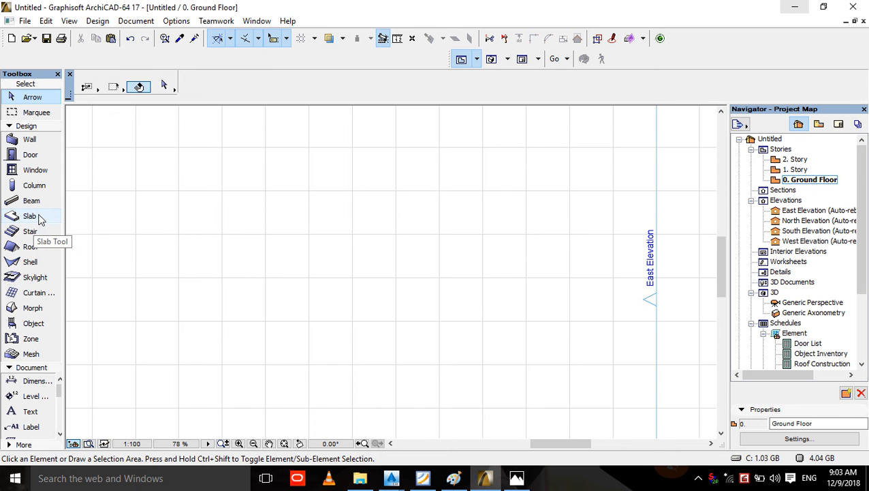
{"action": "left_click", "coordinate": [36, 216]}
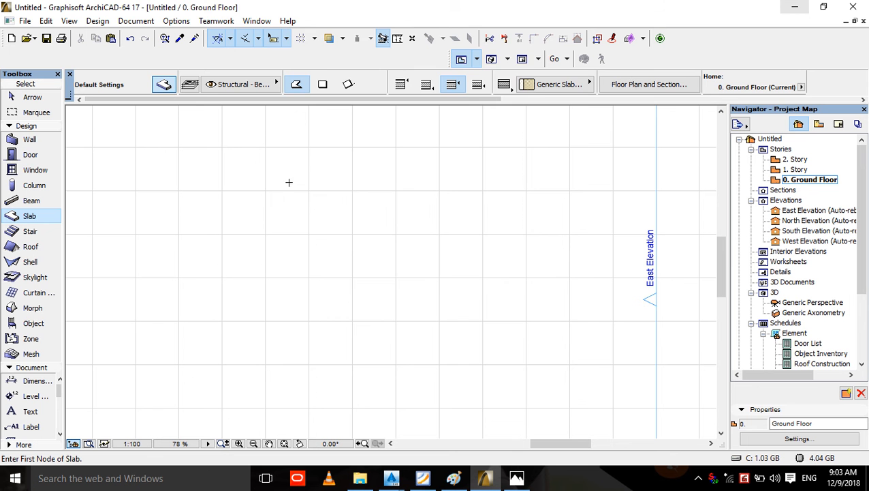
{"action": "key", "text": "ctrl+t"}
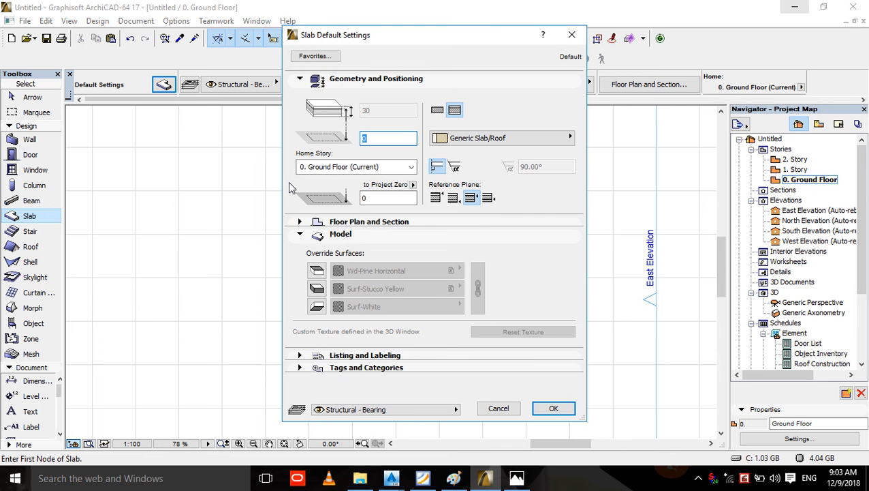
{"action": "left_click", "coordinate": [572, 35]}
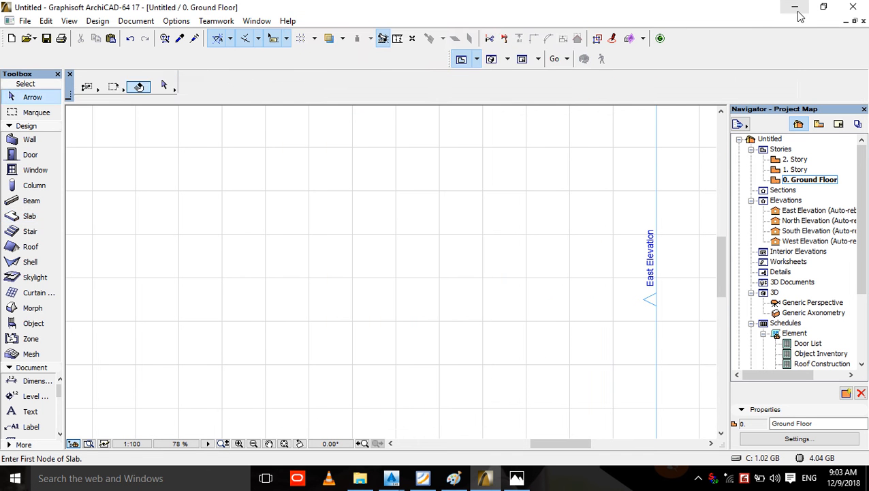